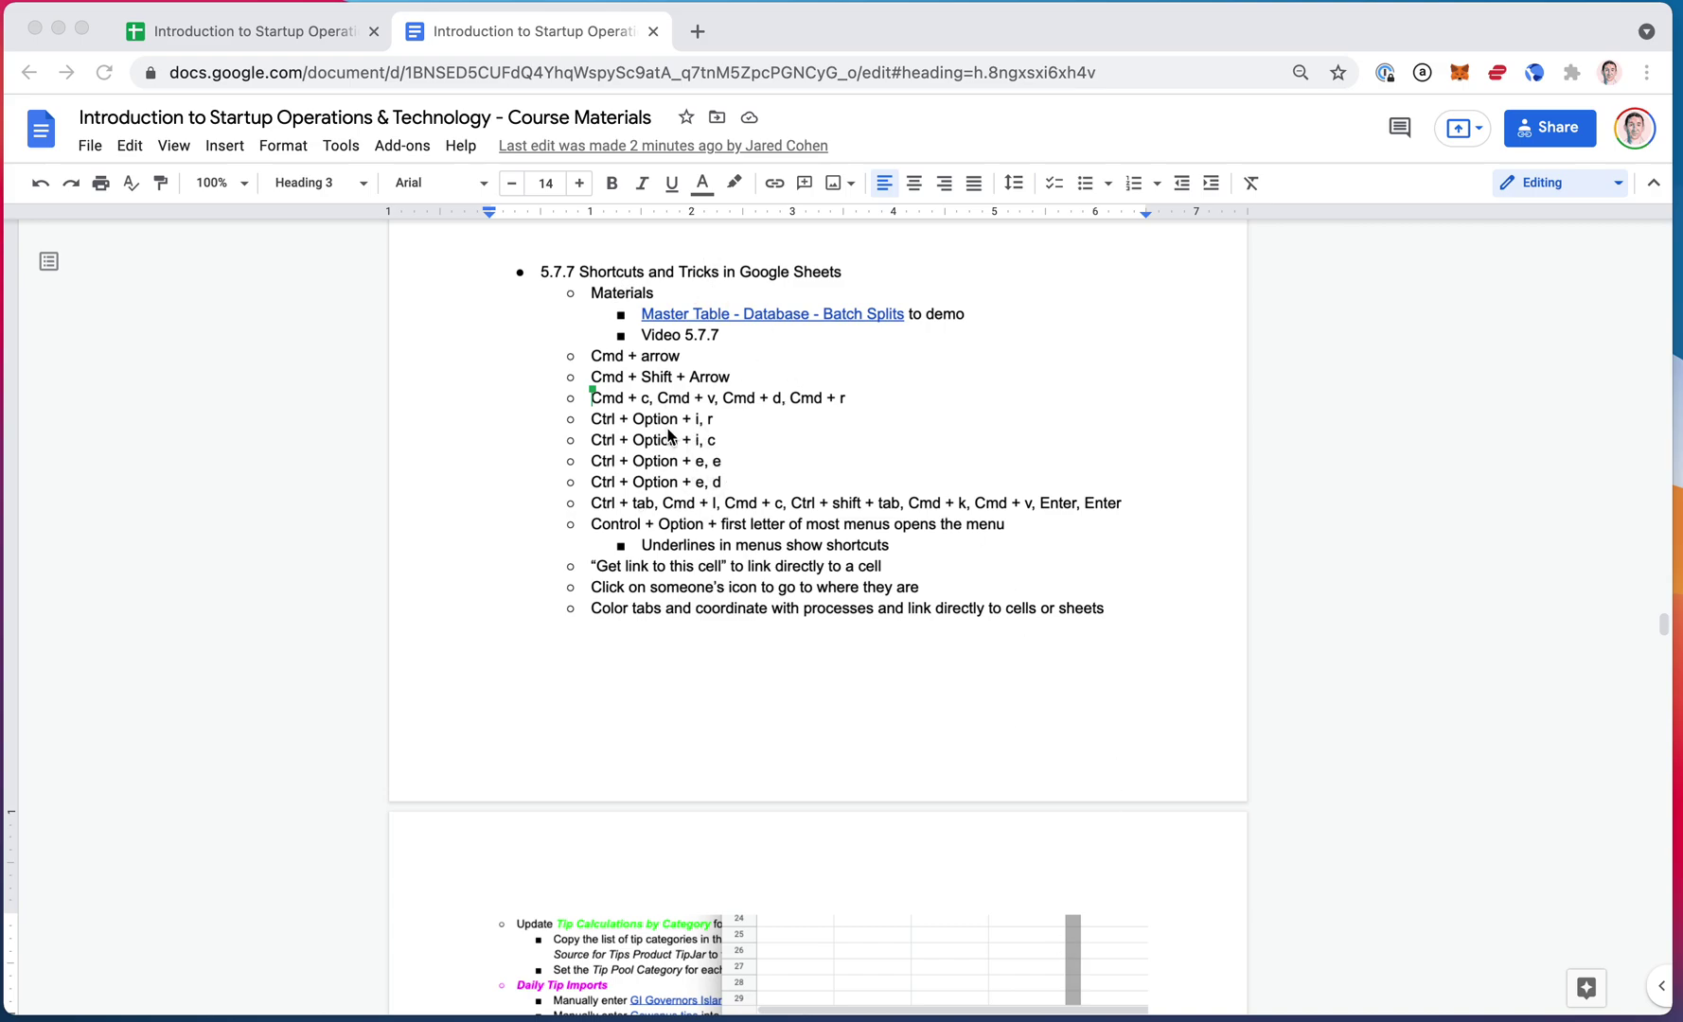
- Switch to the Google Sheets demo spreadsheet and enlarge the browser page by two zoom levels
{"action": "left_click", "coordinate": [302, 32]}
{"action": "left_click", "coordinate": [234, 520]}
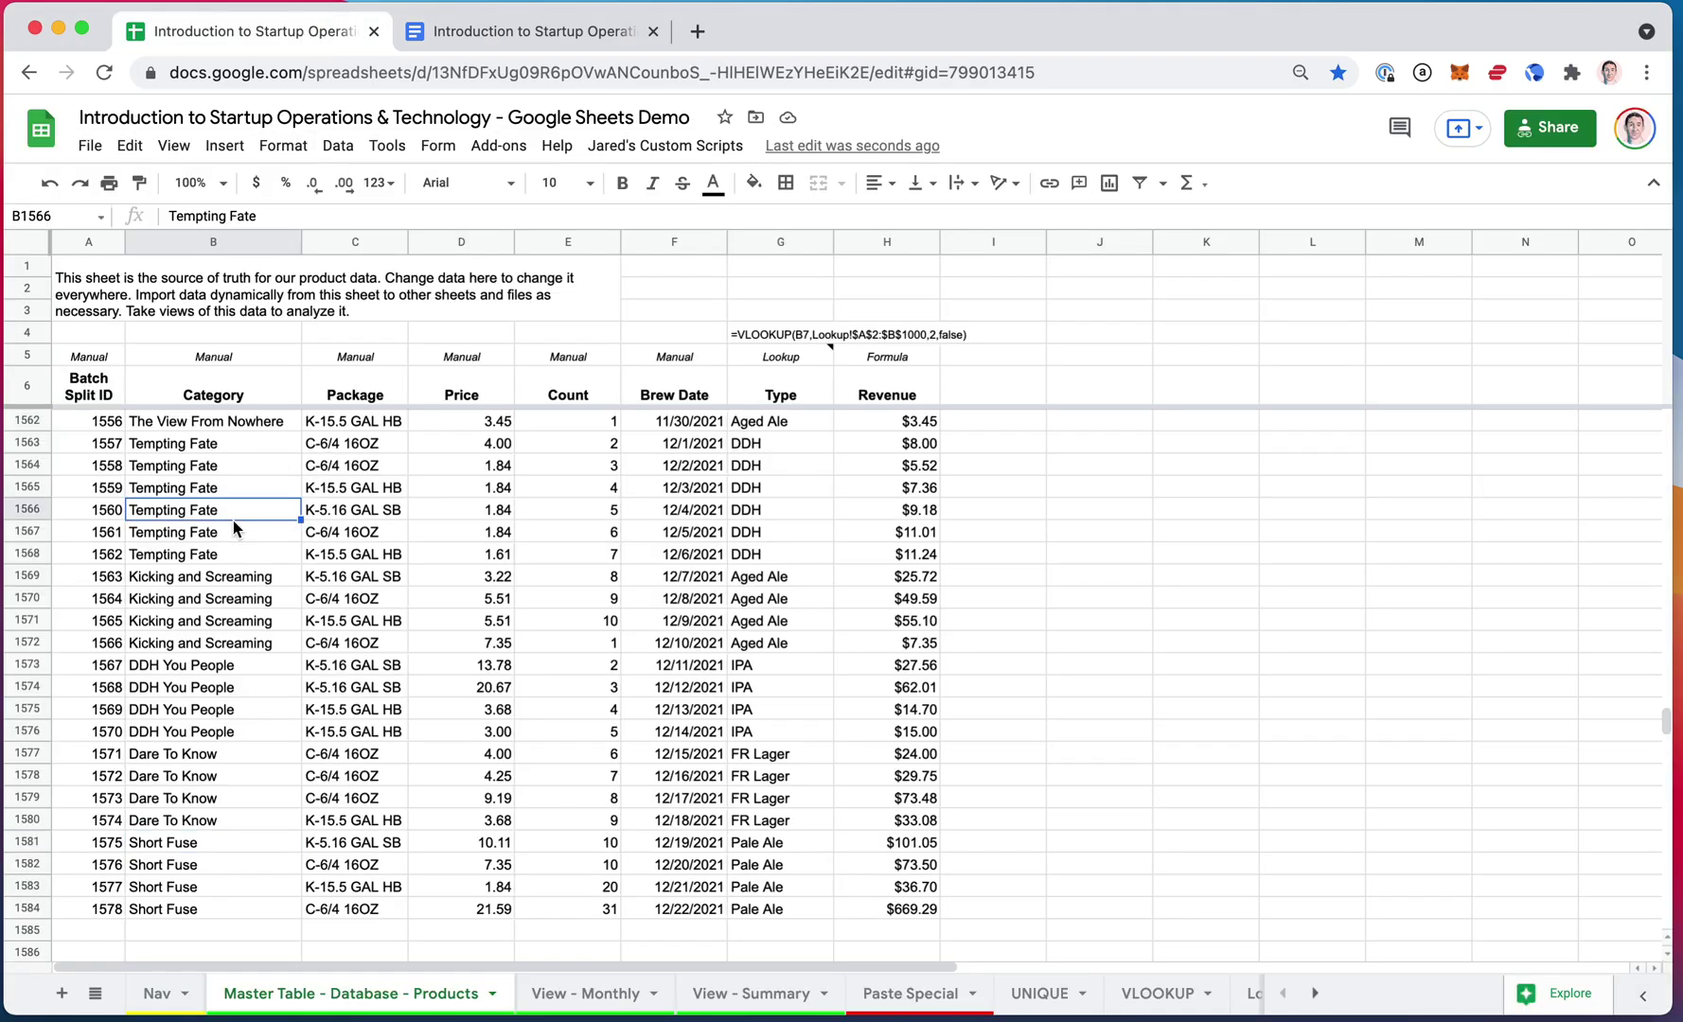
{"action": "key", "text": "super+equal"}
{"action": "key", "text": "super+equal"}
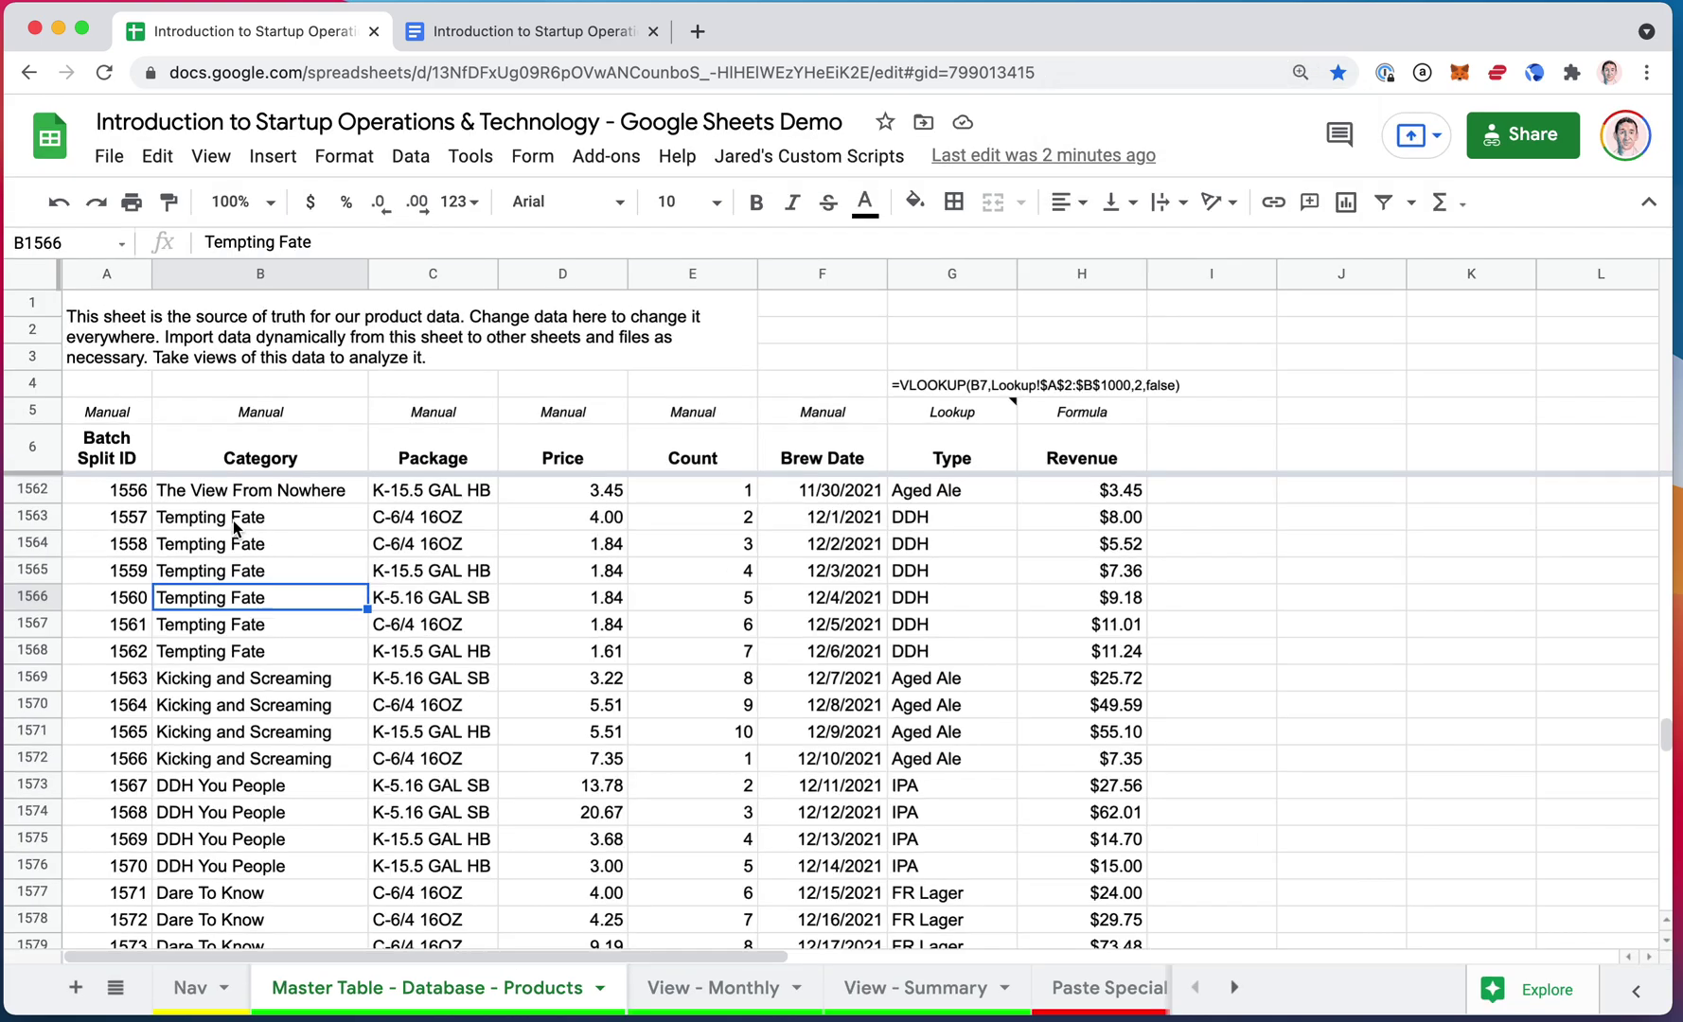
- Go to the Batch Split ID column and jump to its last filled cell and on to the sheet's last row
{"action": "left_click", "coordinate": [177, 542]}
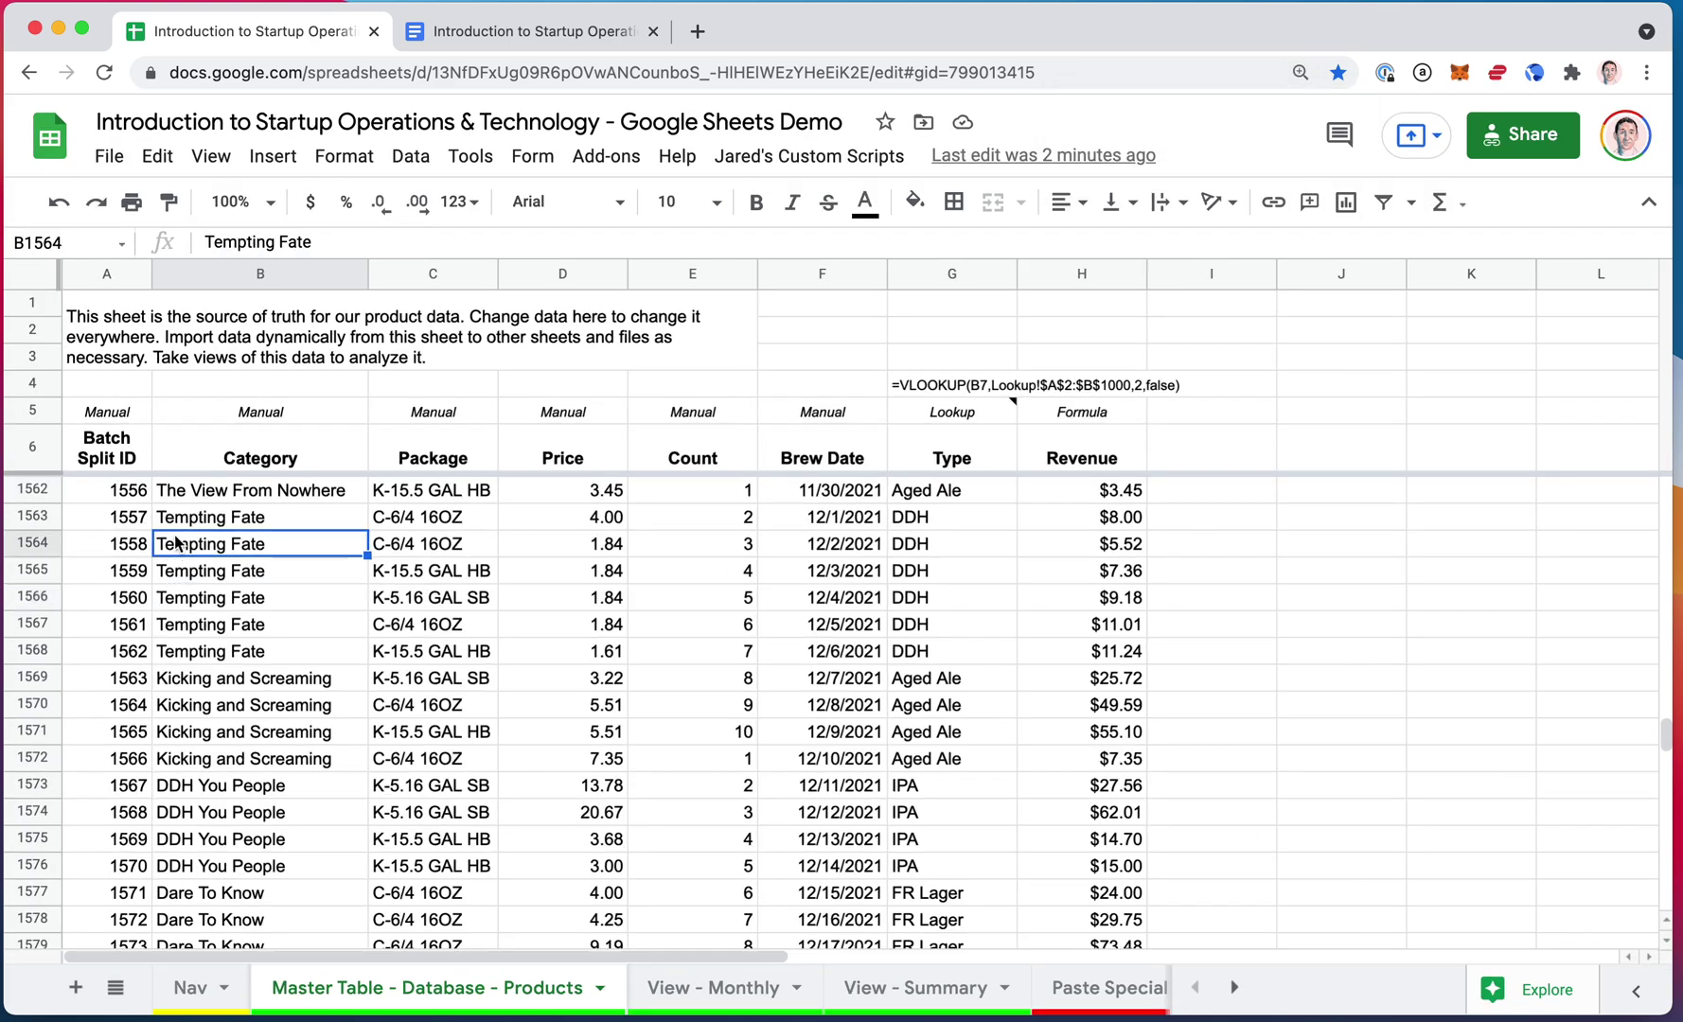
{"action": "key", "text": "Left"}
{"action": "key", "text": "super+Down"}
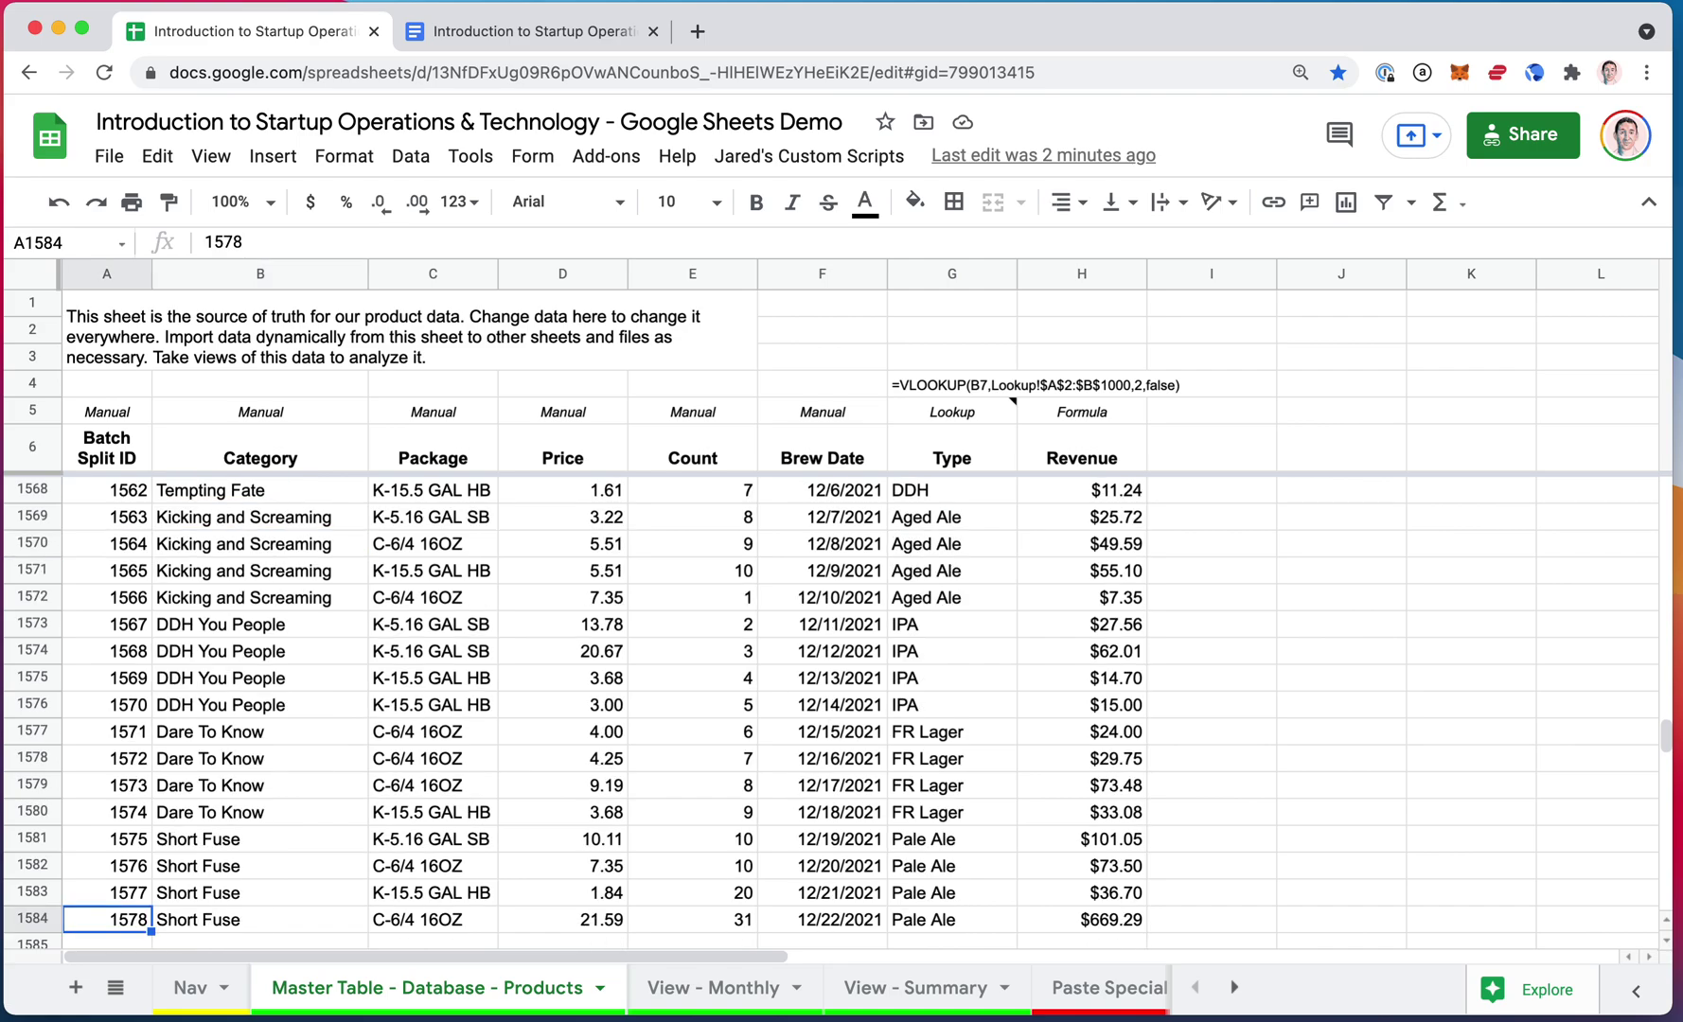
{"action": "key", "text": "super+Down"}
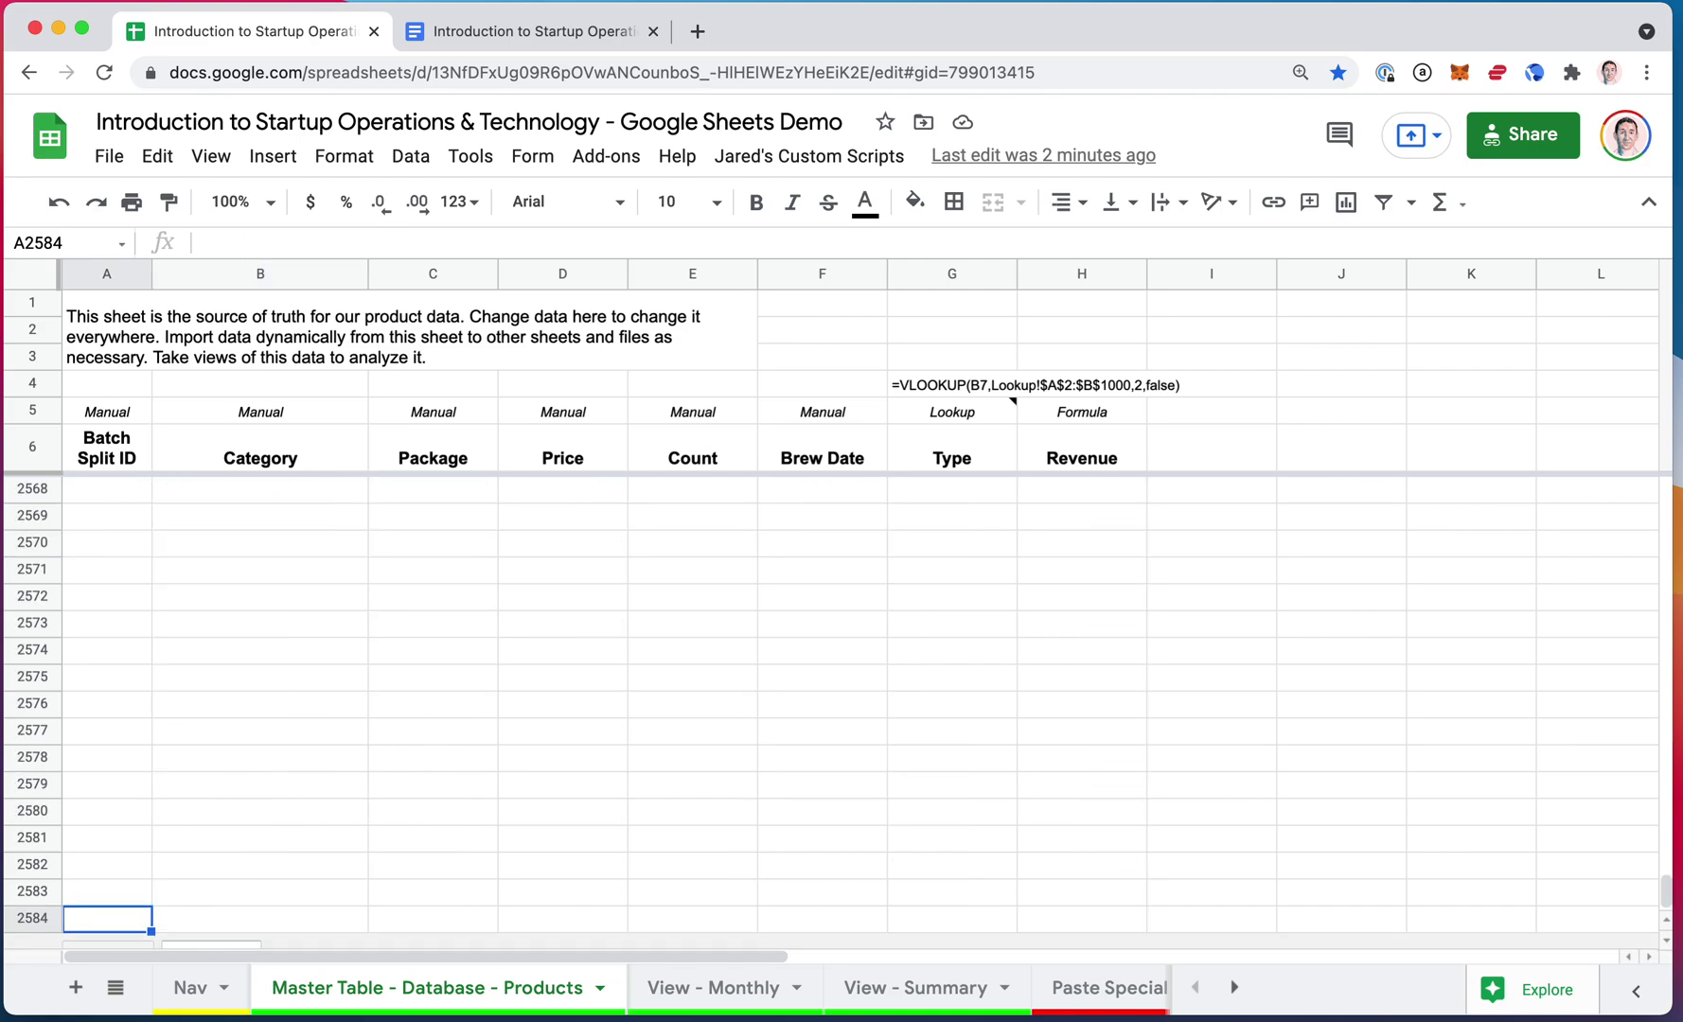
- Jump back to the top of the Batch Split ID column and move between its header and first records
{"action": "key", "text": "super+Up"}
{"action": "key", "text": "super+Up"}
{"action": "key", "text": "Down"}
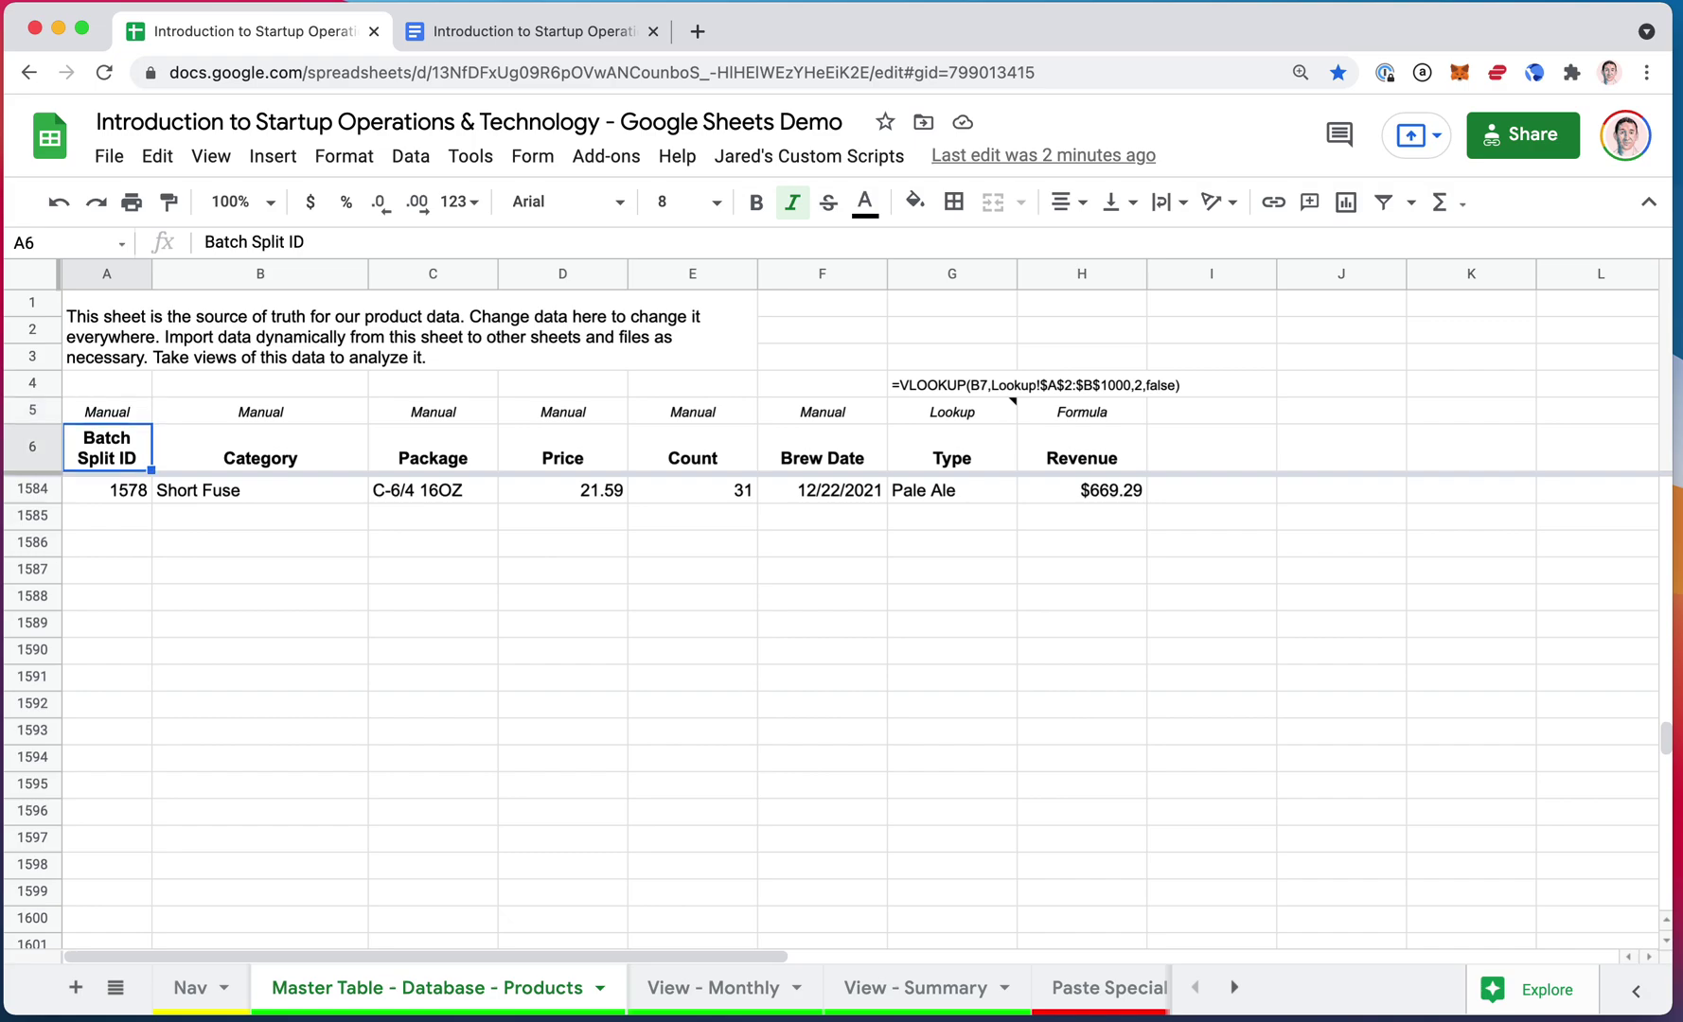
{"action": "key", "text": "Down"}
{"action": "key", "text": "Up"}
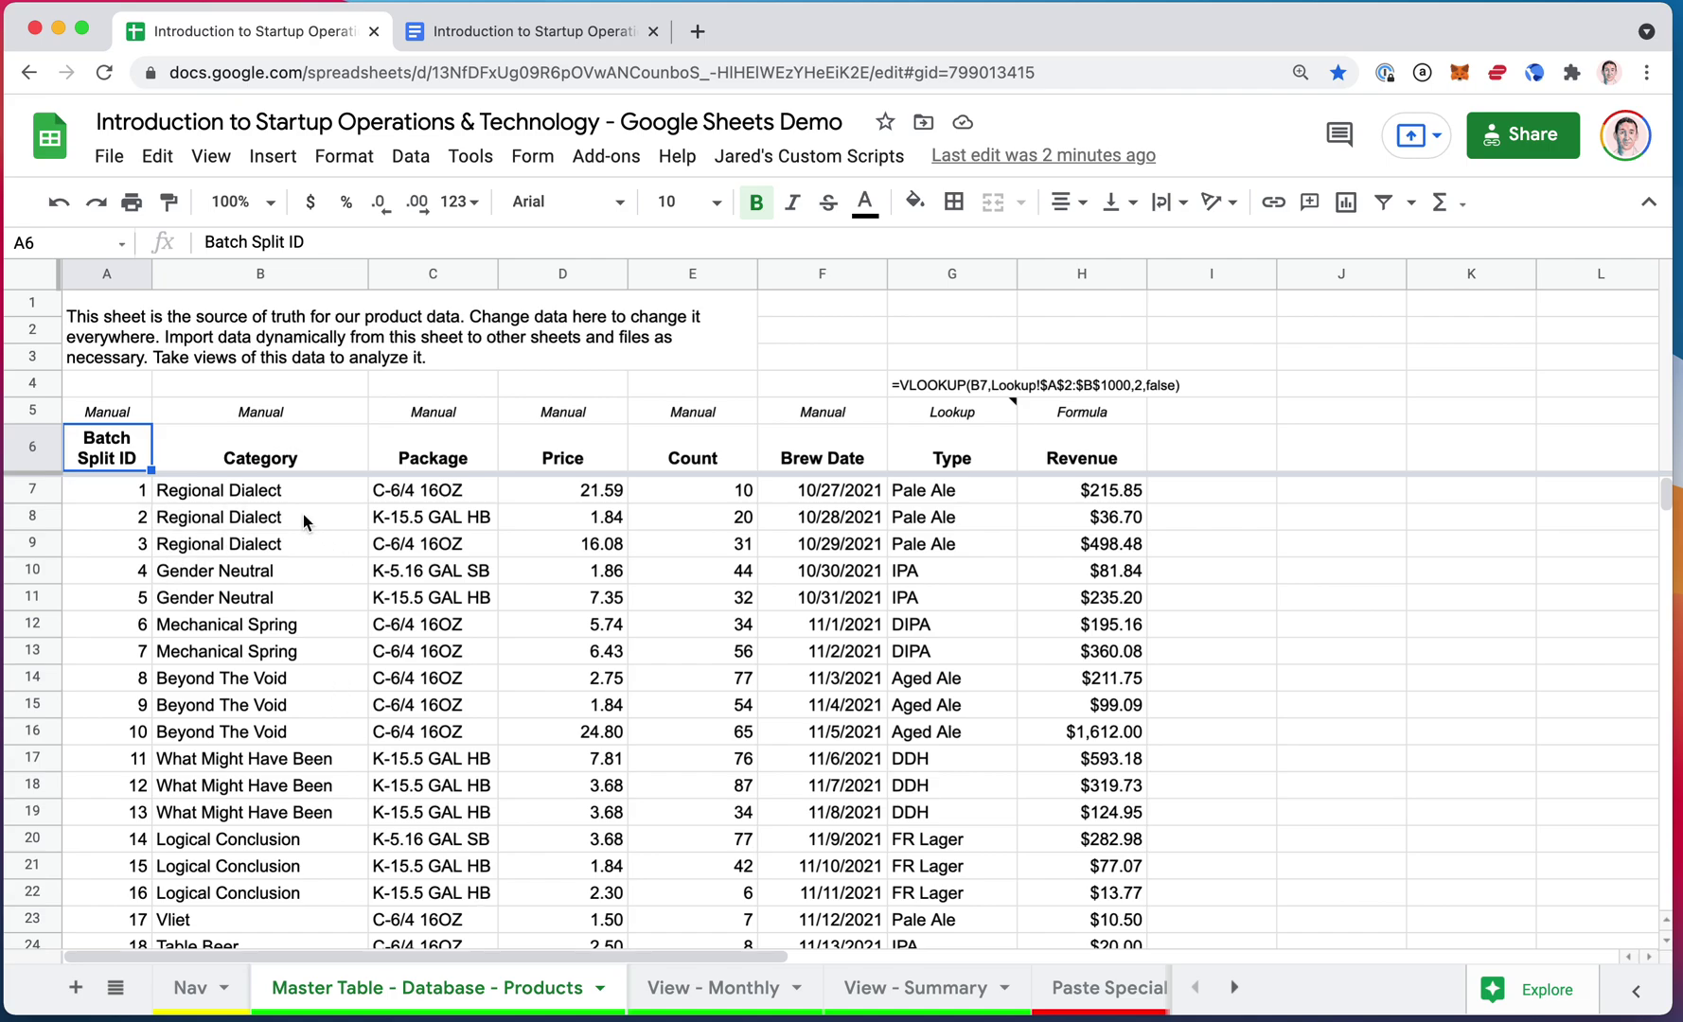
{"action": "key", "text": "Up"}
{"action": "key", "text": "Down"}
{"action": "key", "text": "Down"}
{"action": "key", "text": "Down"}
{"action": "key", "text": "Up"}
{"action": "key", "text": "Up"}
- Jump down the Batch Split ID column to the sheet's end and return to the first record in A7
{"action": "key", "text": "ctrl+Down"}
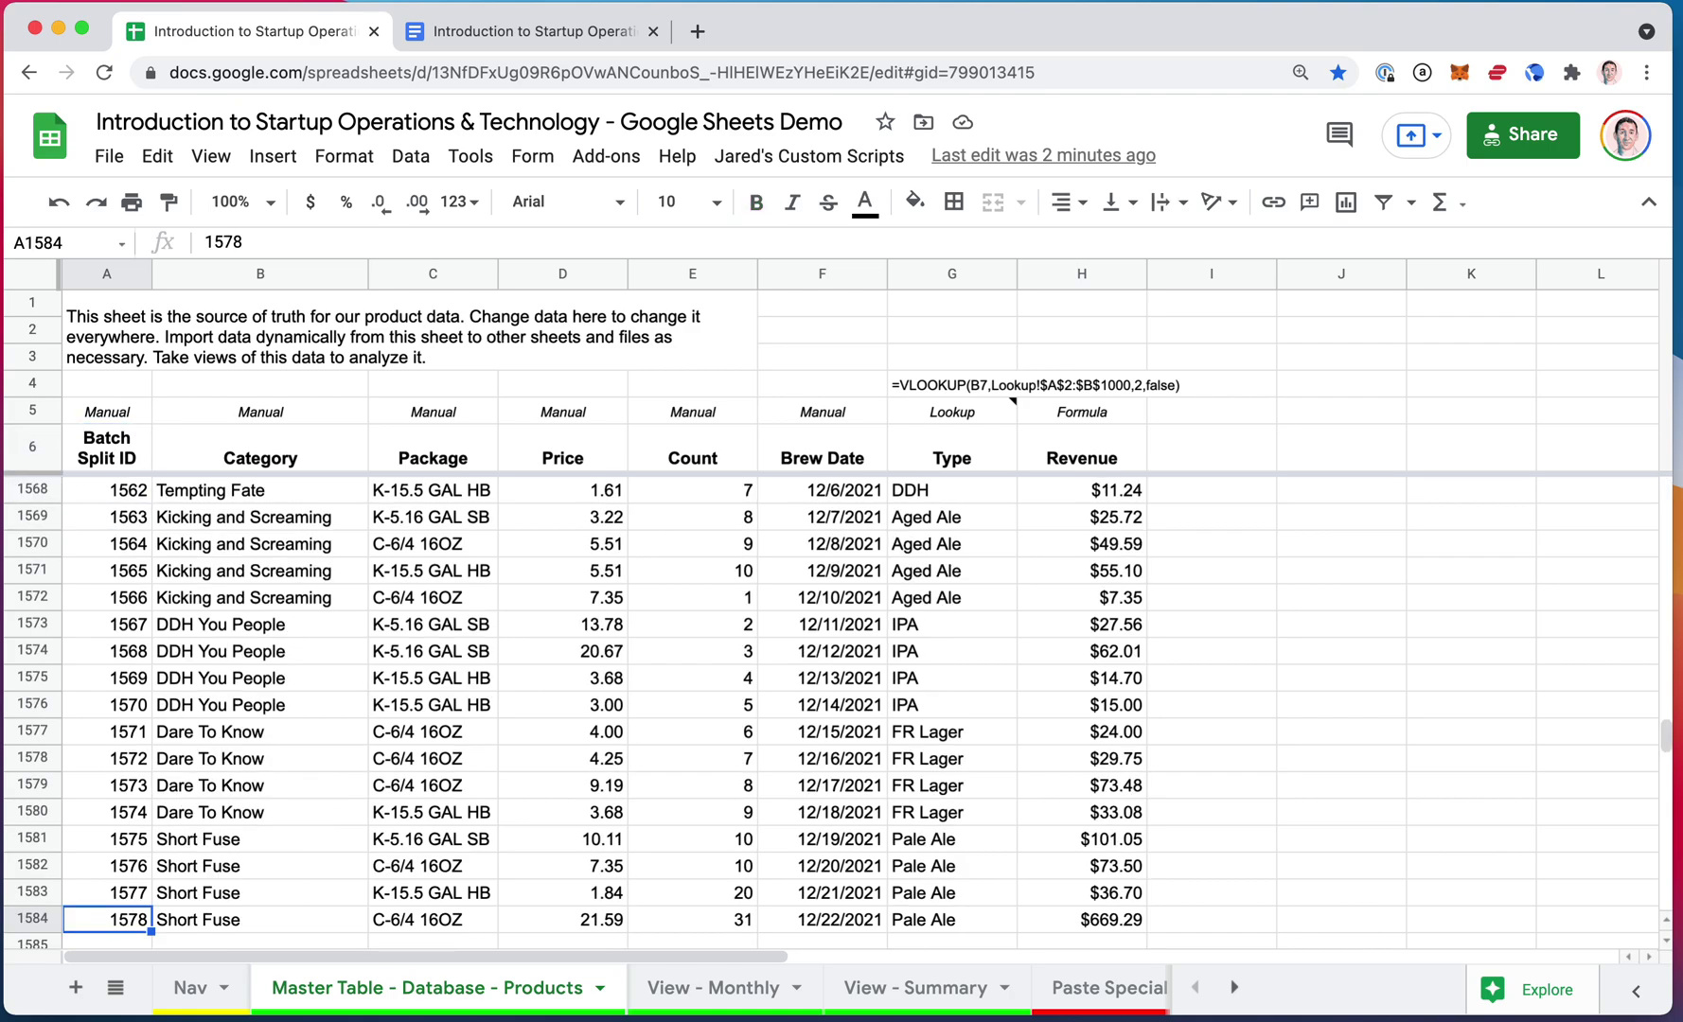
{"action": "key", "text": "ctrl+Down"}
{"action": "key", "text": "ctrl+Up"}
{"action": "key", "text": "ctrl+Up"}
{"action": "key", "text": "Down"}
{"action": "key", "text": "Down"}
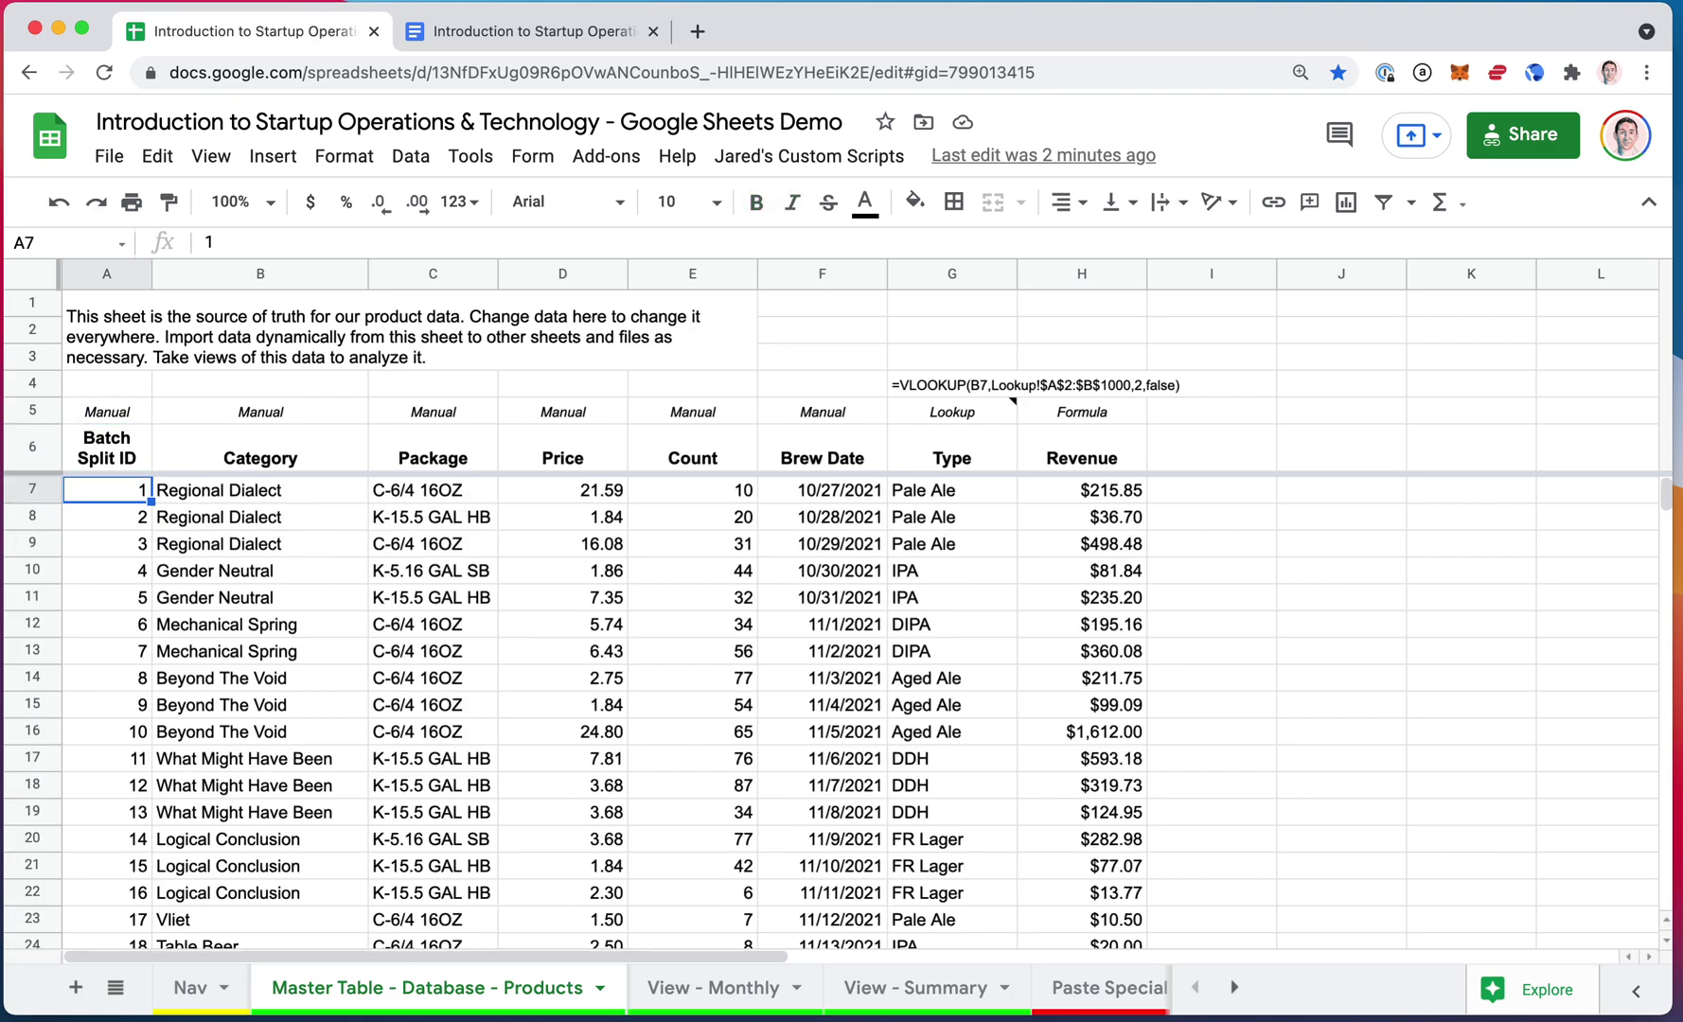
- Move around the Batch Split ID header and first records, and jump to the last record in A1584
{"action": "key", "text": "Up"}
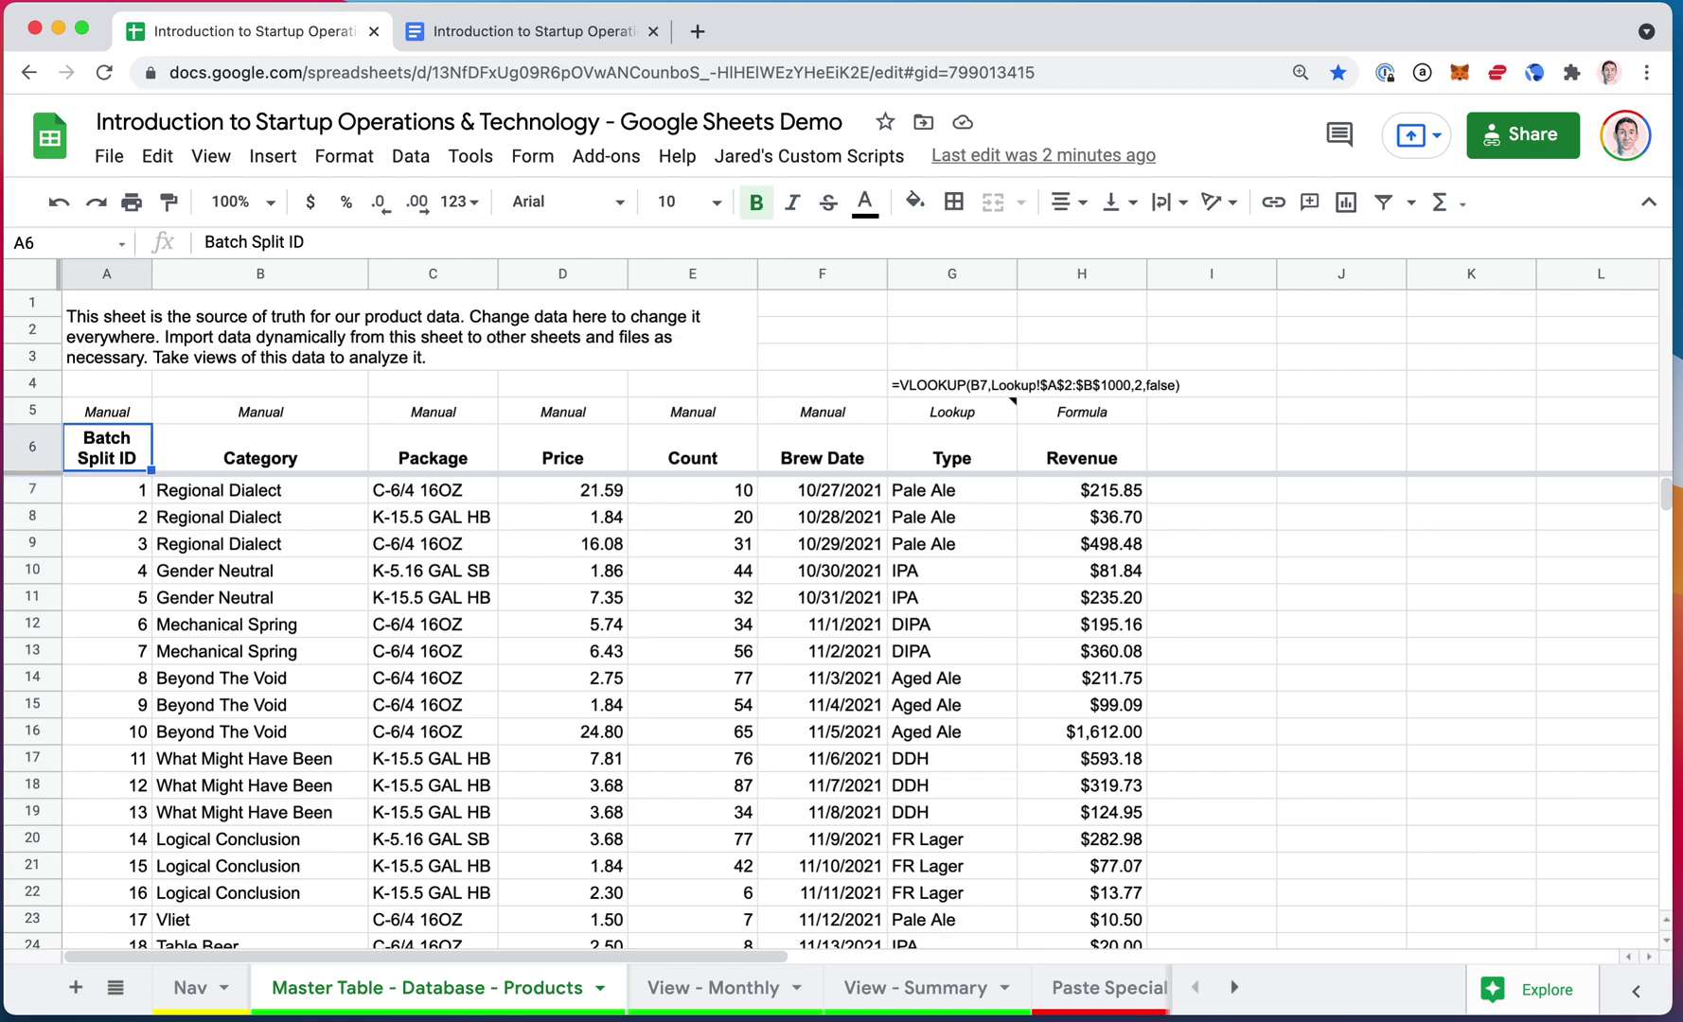
{"action": "key", "text": "Down"}
{"action": "key", "text": "Down"}
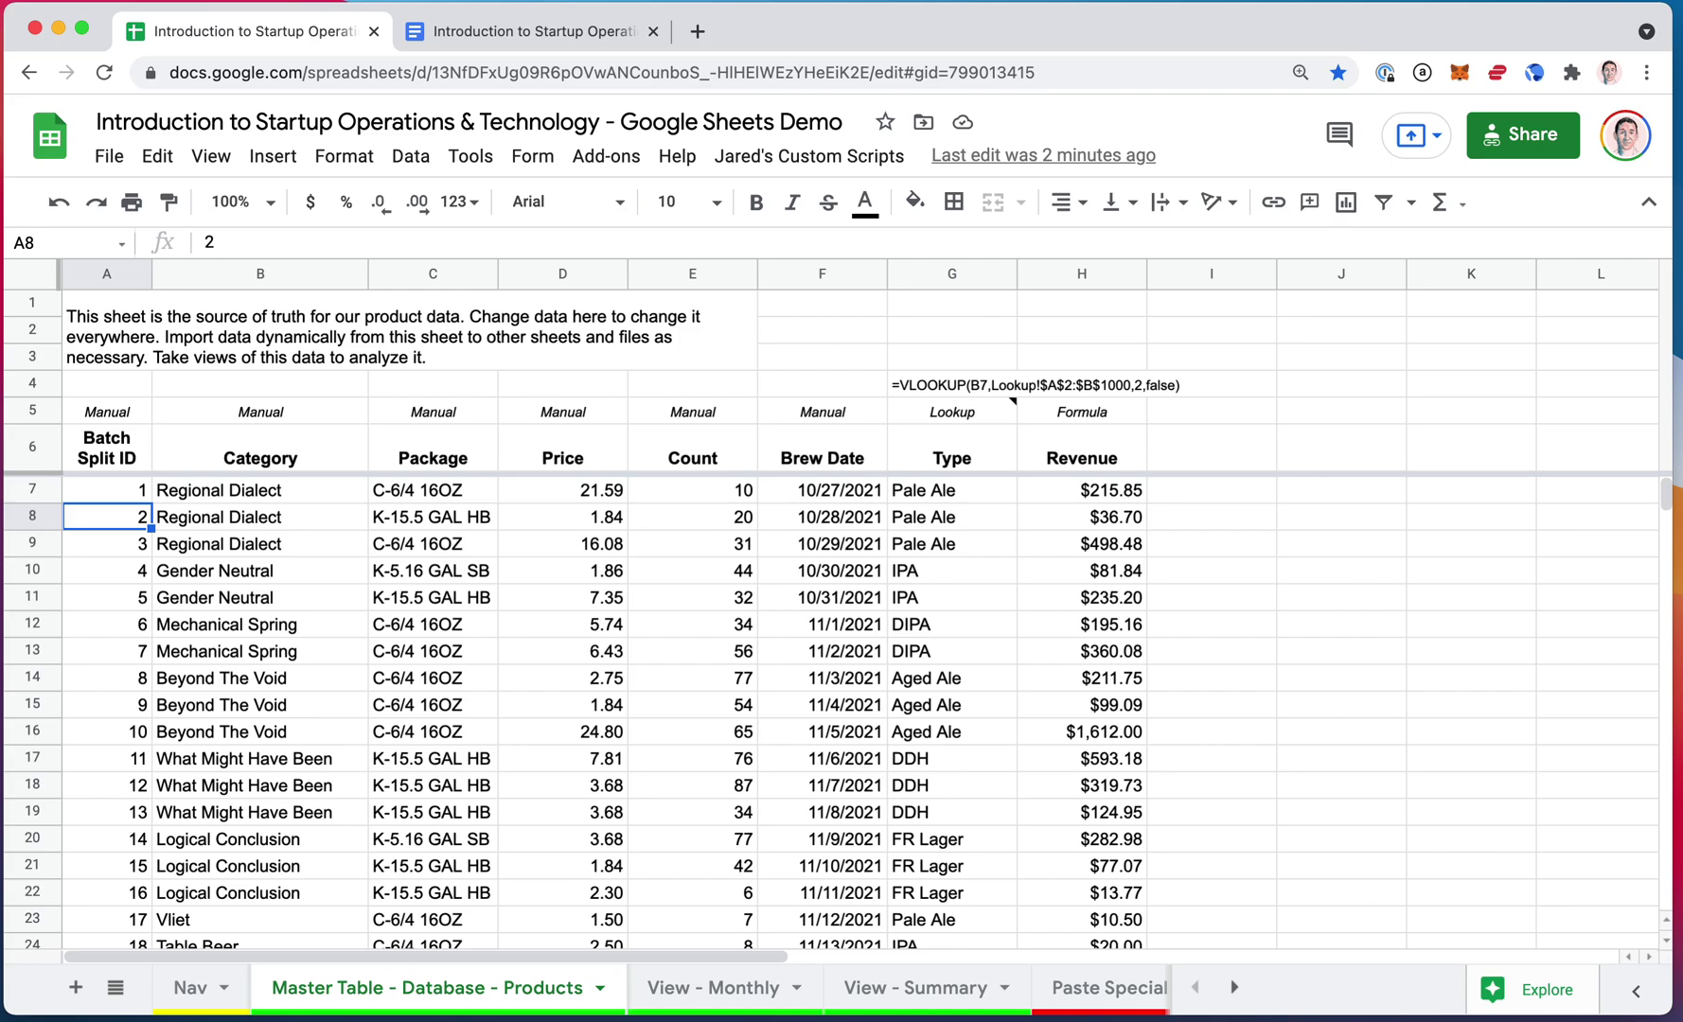
{"action": "key", "text": "Up"}
{"action": "key", "text": "Down"}
{"action": "key", "text": "Down"}
{"action": "key", "text": "super+Down"}
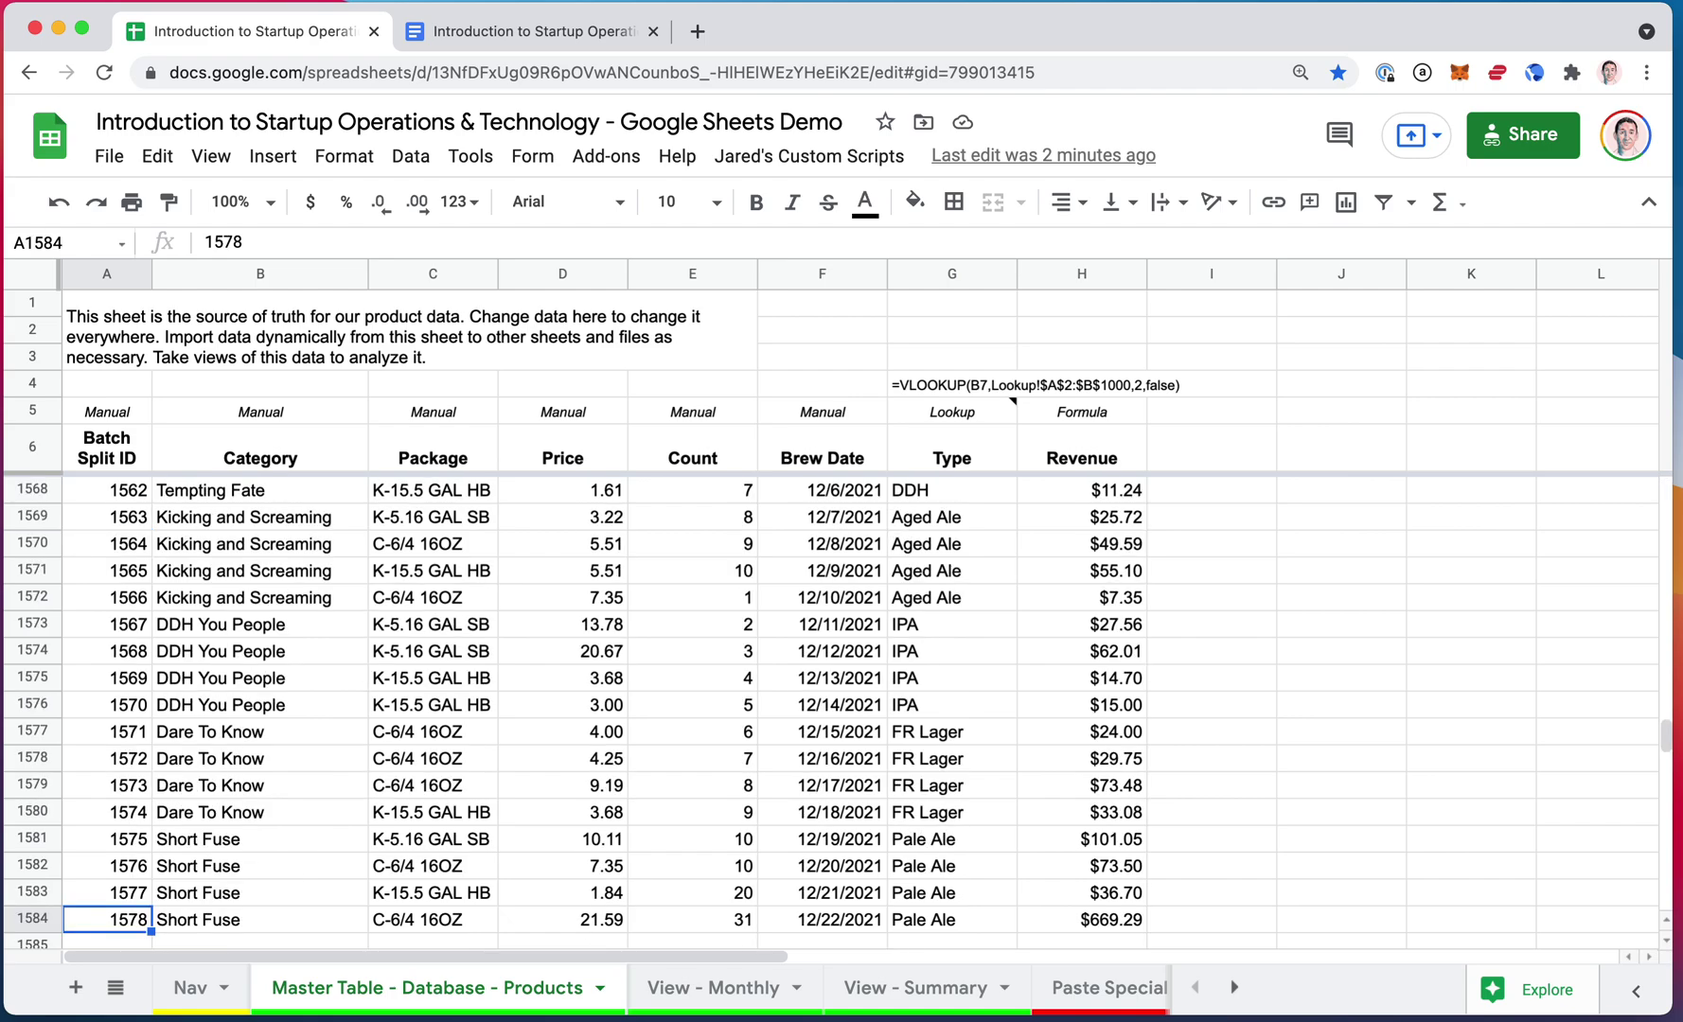
{"action": "scroll", "coordinate": [280, 653], "scroll_direction": "down", "scroll_amount": 3}
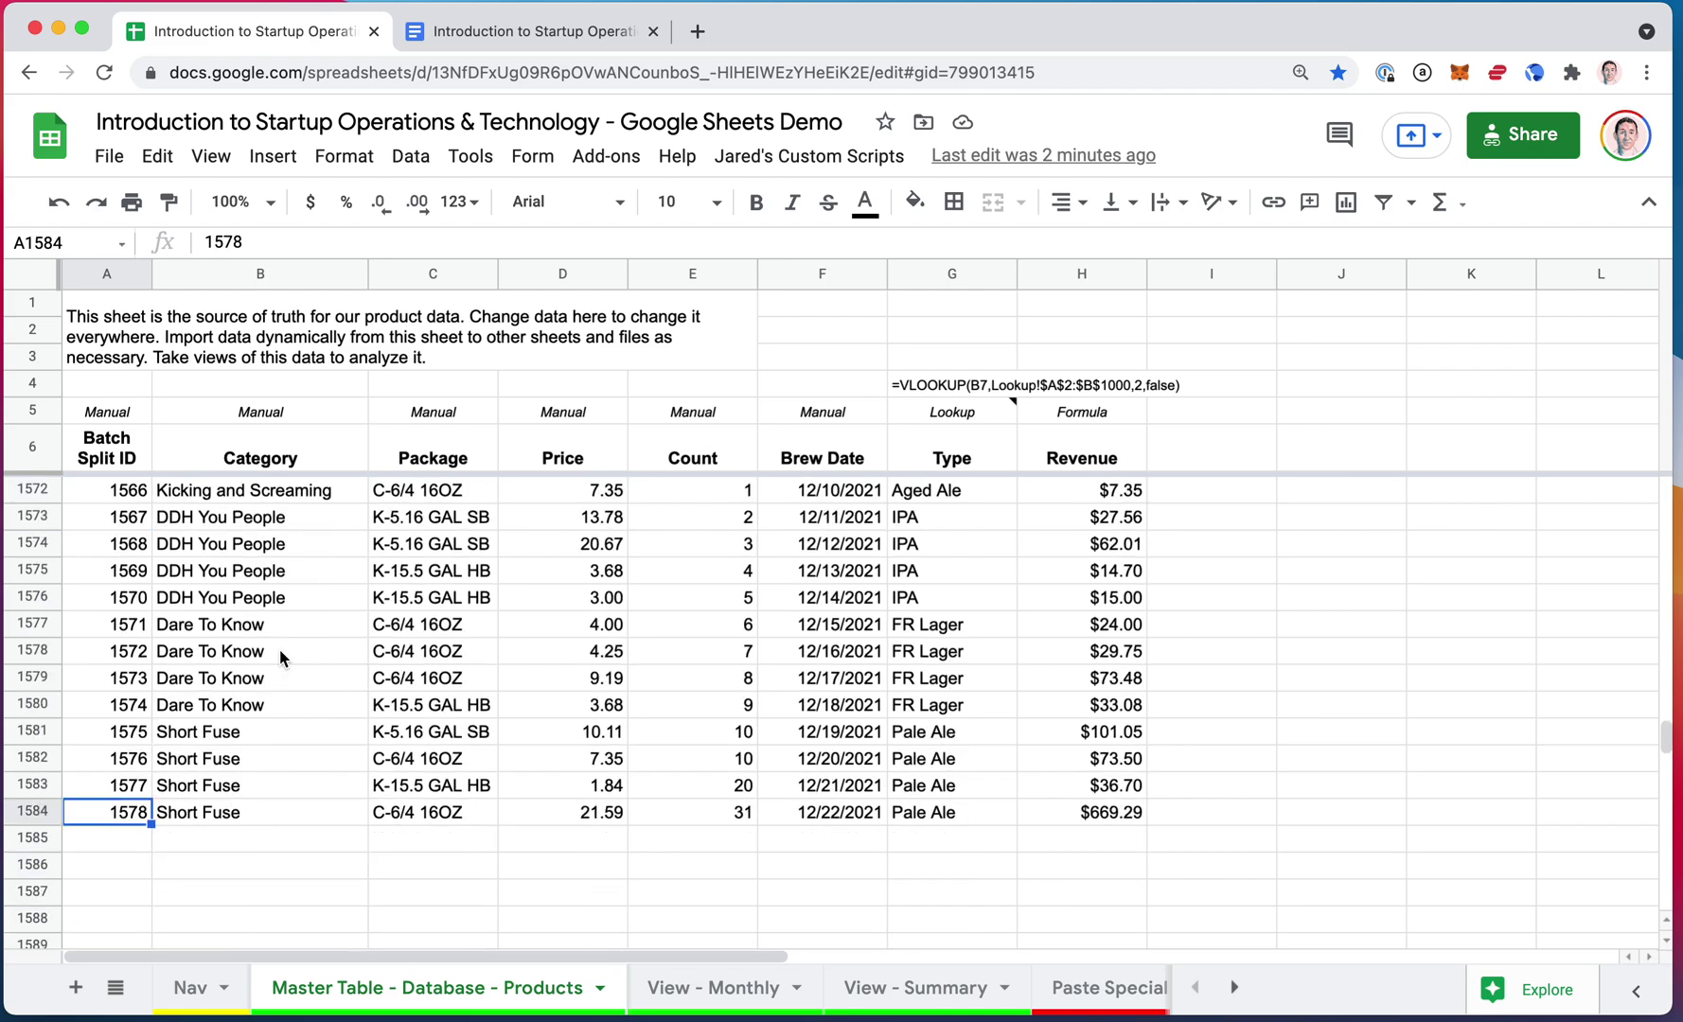
- Jump between the top of column A and its last record, finishing on A1584
{"action": "key", "text": "super+Up"}
{"action": "key", "text": "super+Down"}
{"action": "key", "text": "super+Up"}
{"action": "key", "text": "Down"}
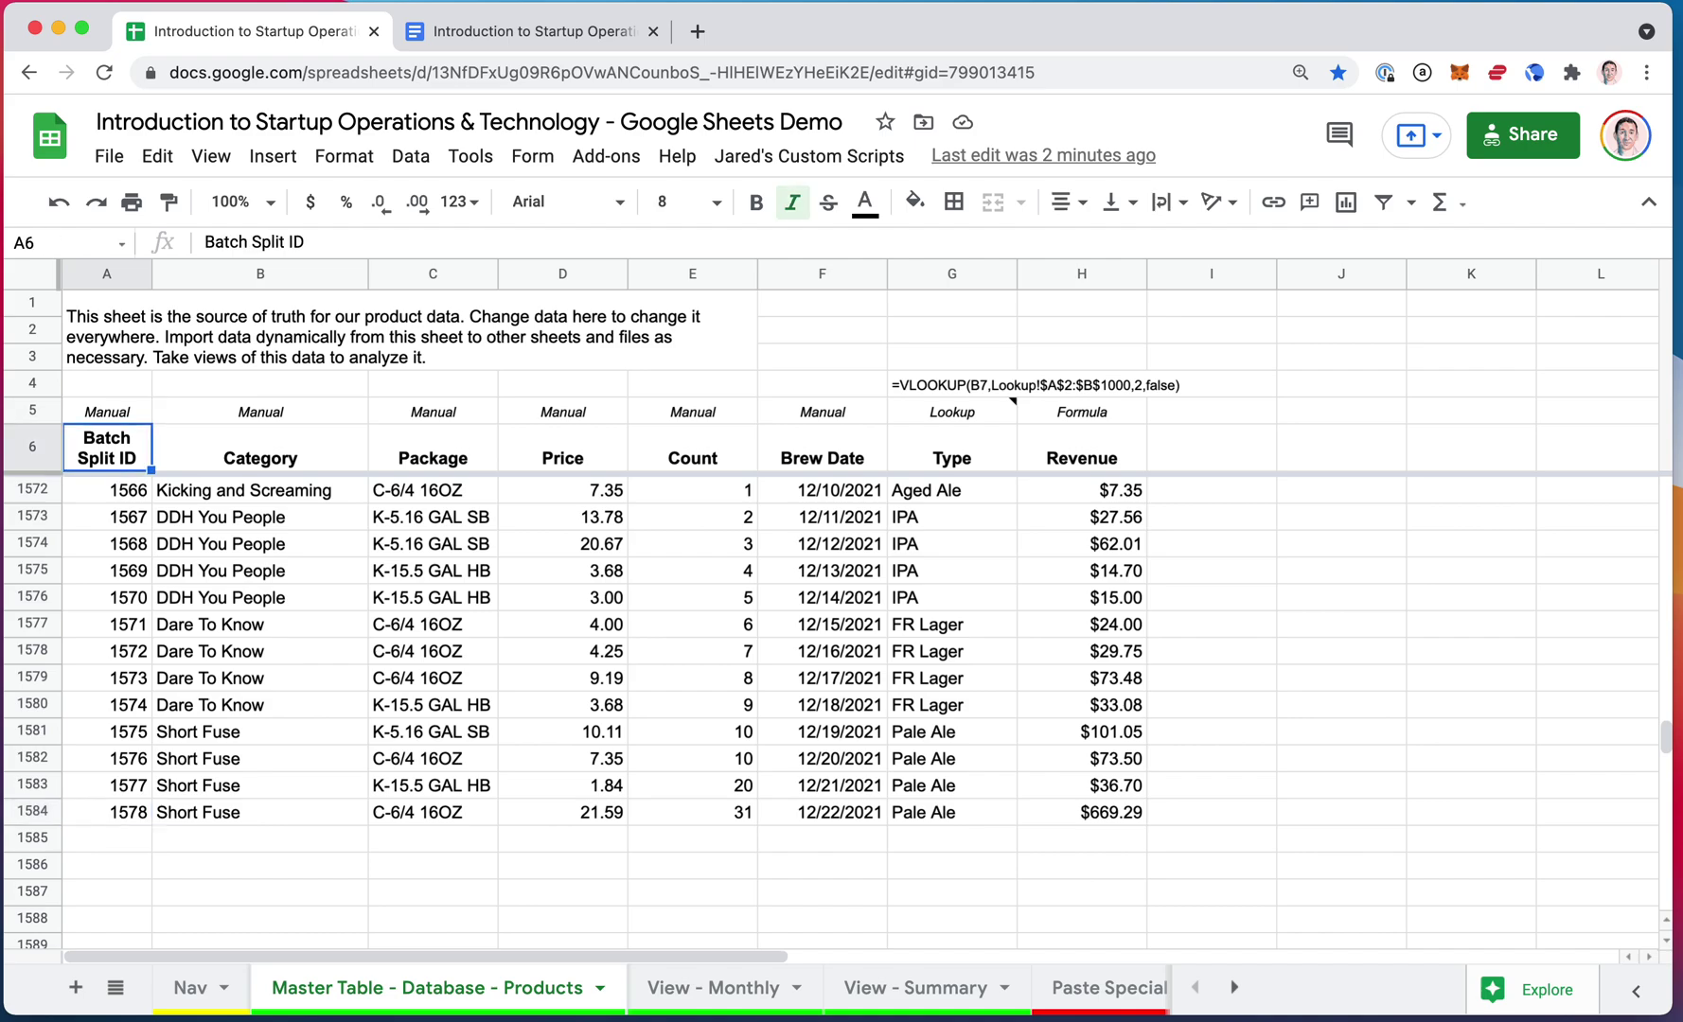
{"action": "key", "text": "Down"}
{"action": "key", "text": "super+Down"}
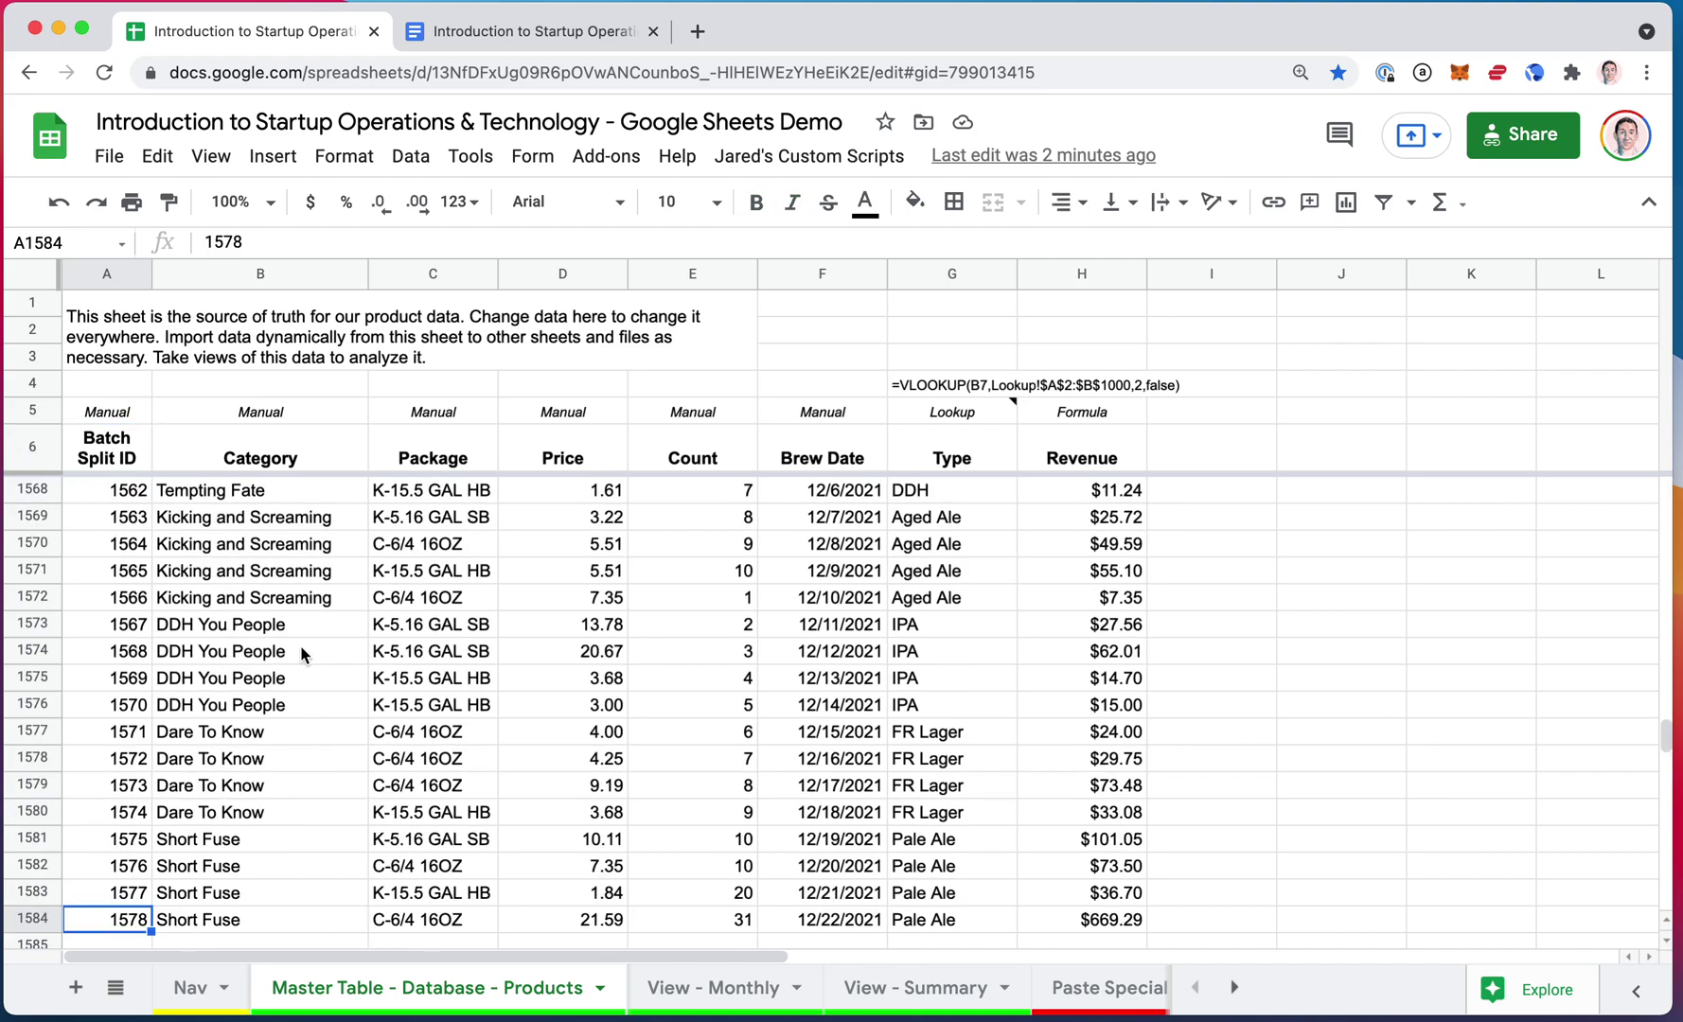
- Move into the empty cells below the last record and jump back up to the label in A5
{"action": "scroll", "coordinate": [301, 647], "scroll_direction": "down", "scroll_amount": 2}
{"action": "key", "text": "Down"}
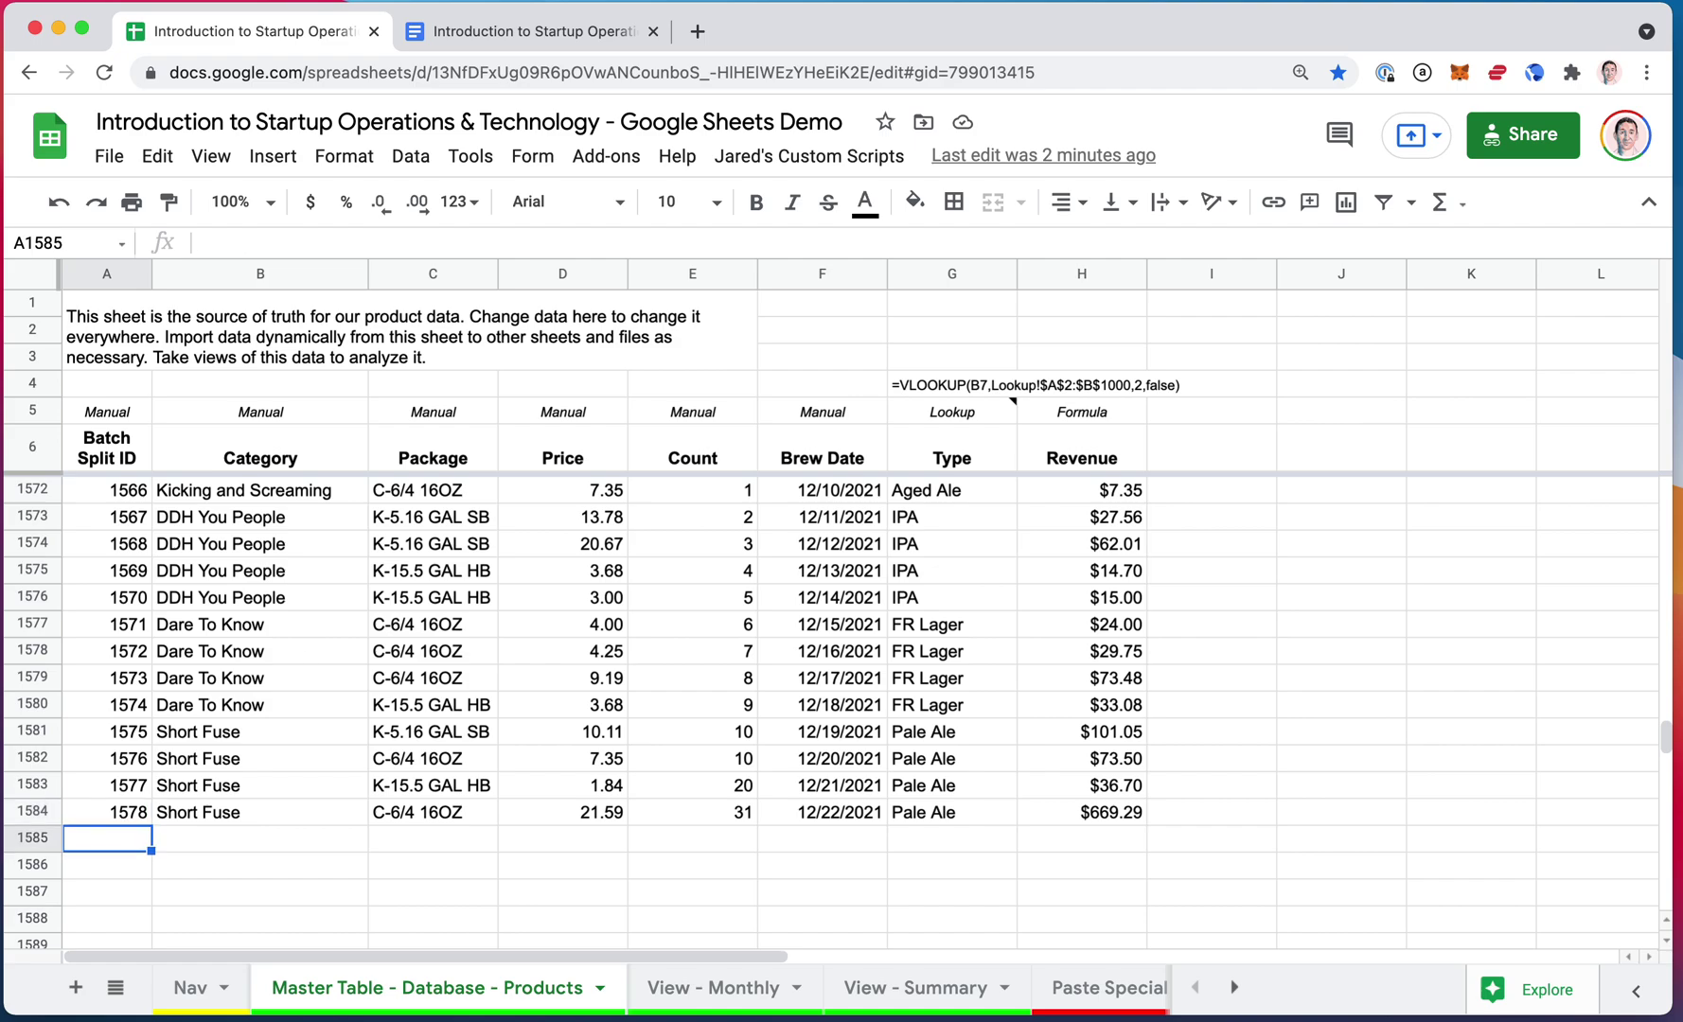
{"action": "key", "text": "Down"}
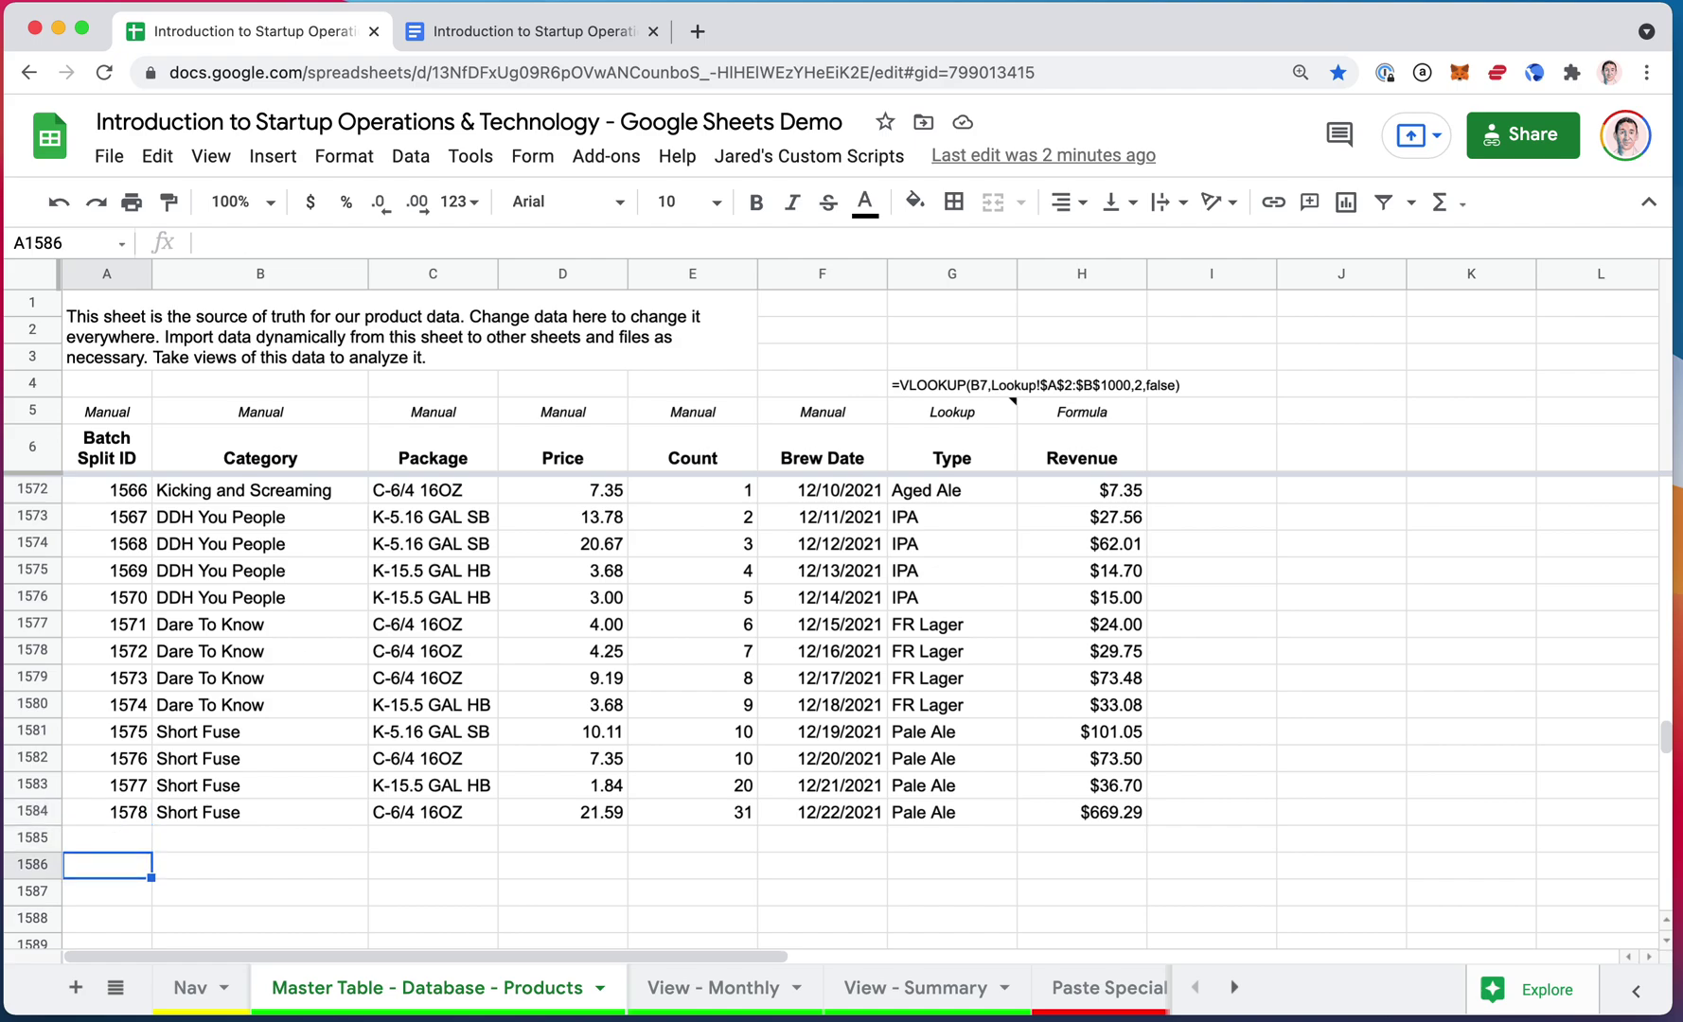
{"action": "key", "text": "super+Up"}
{"action": "key", "text": "super+Up"}
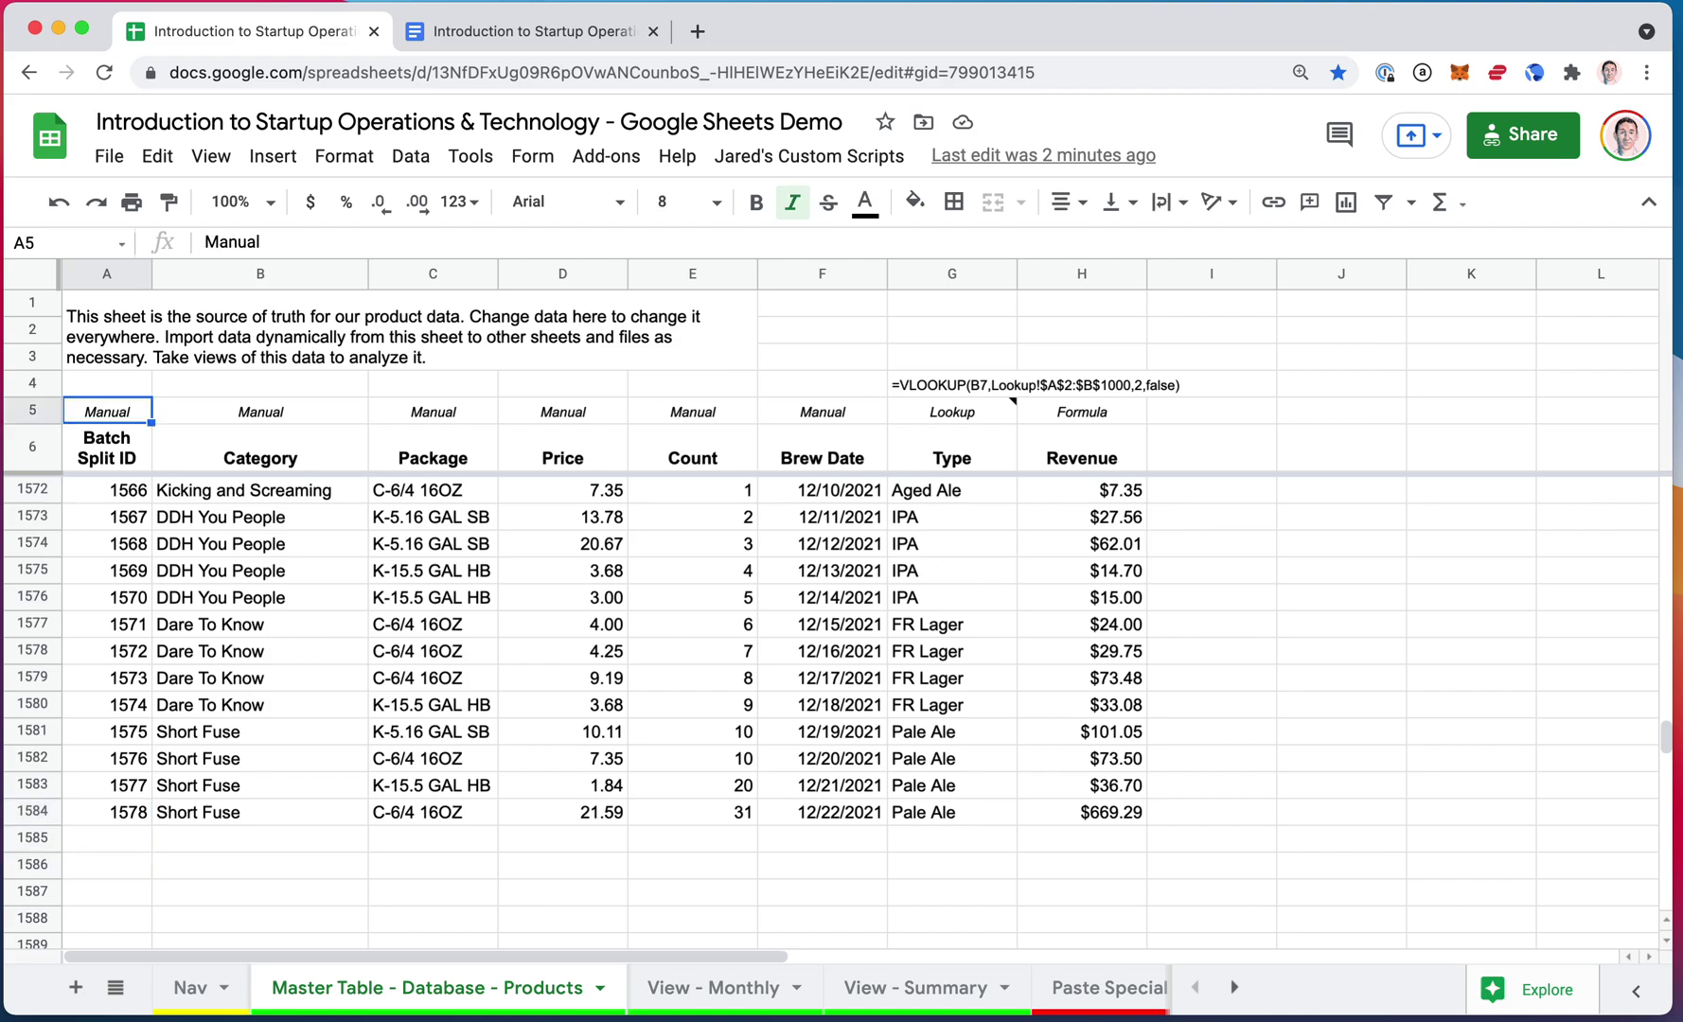
- Jump from A5 to the last record and the sheet's final row A2584, and return the same way to A5
{"action": "key", "text": "super+Down"}
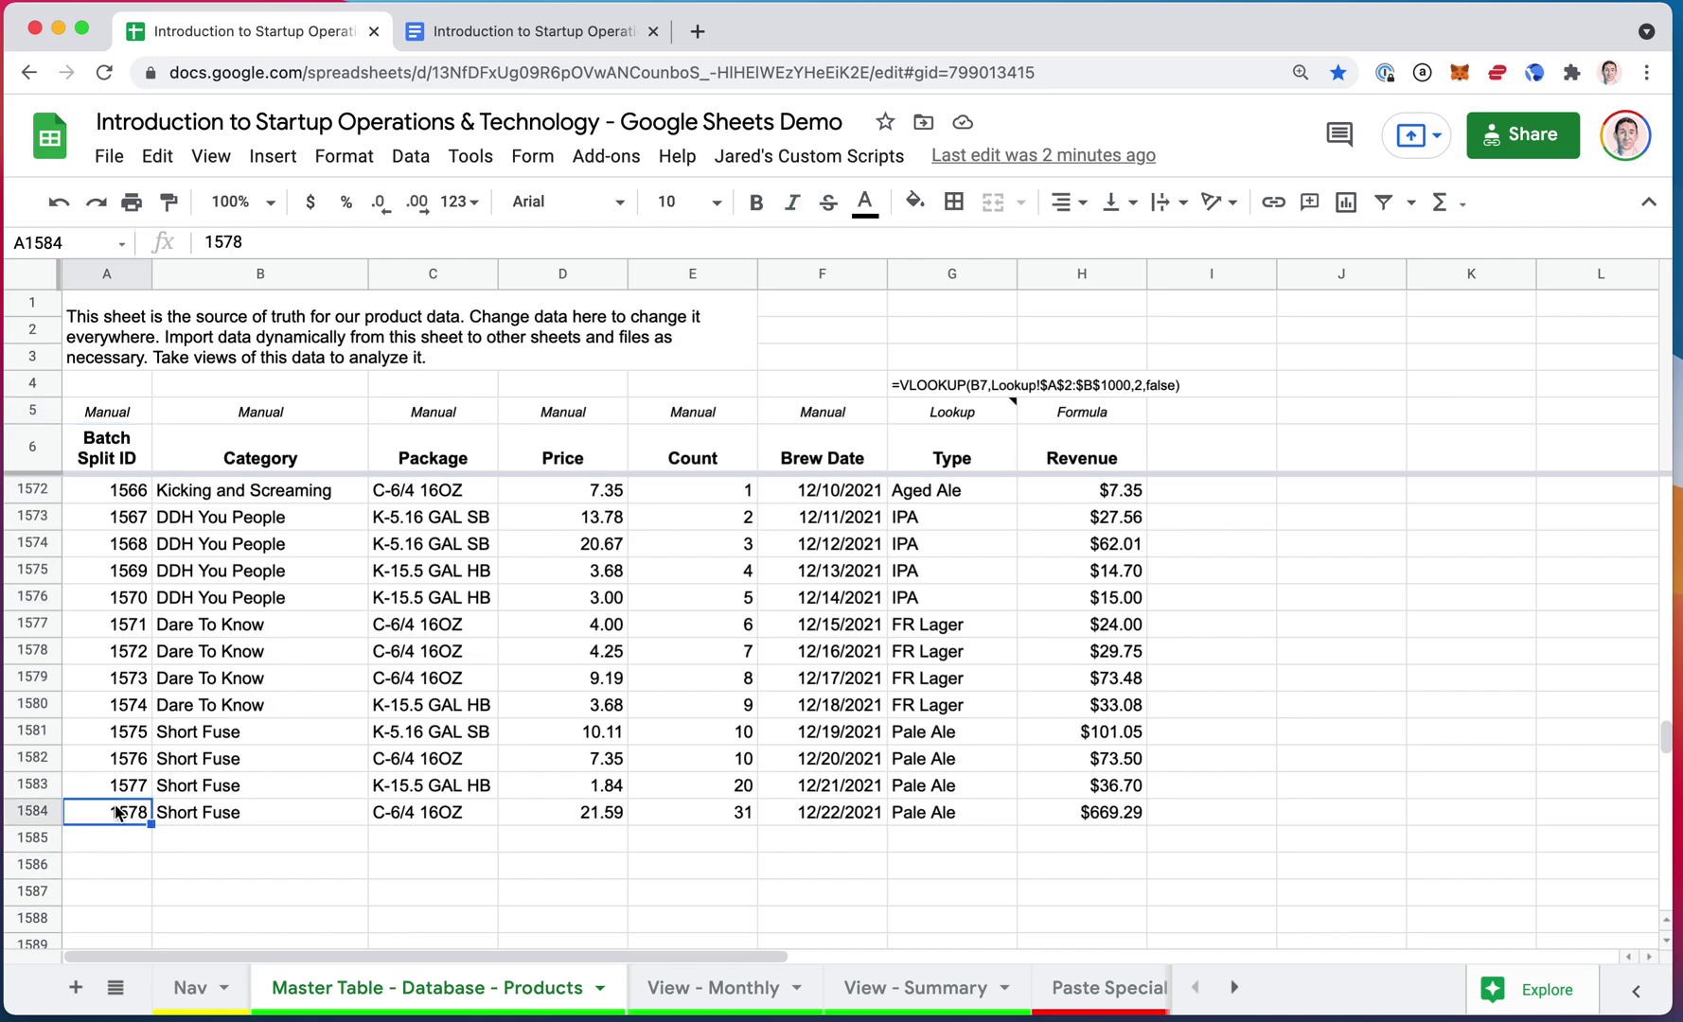
{"action": "key", "text": "super+Down"}
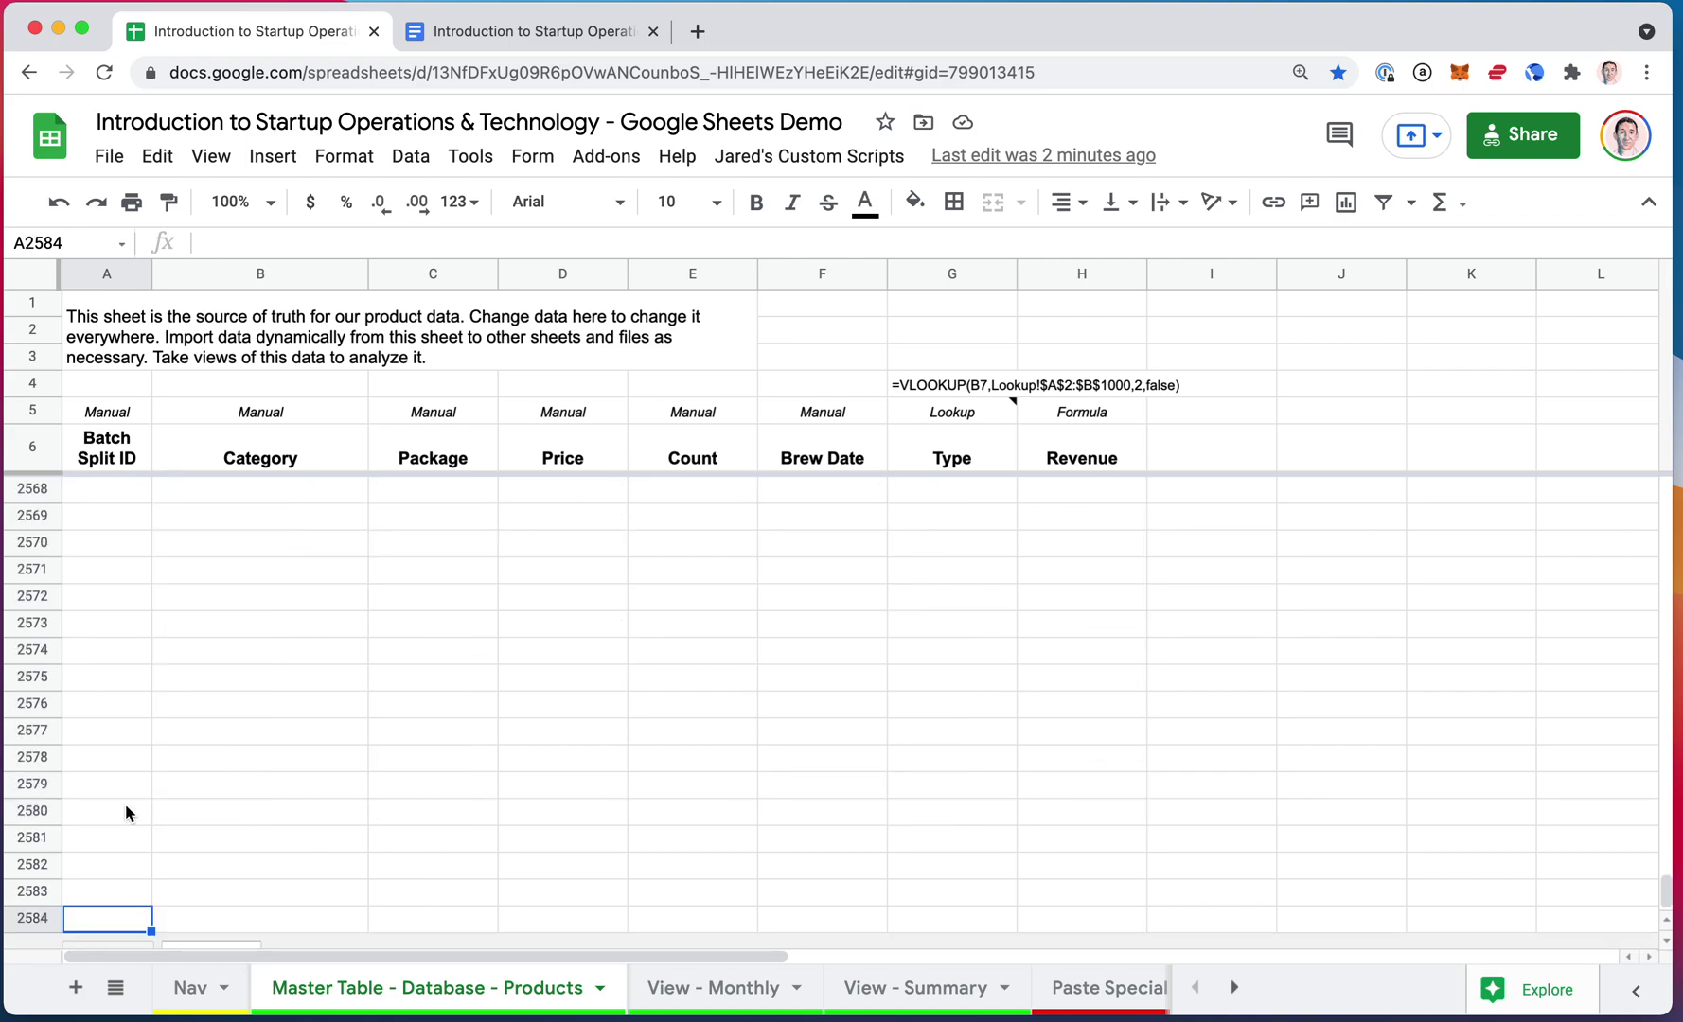
{"action": "key", "text": "super+Up"}
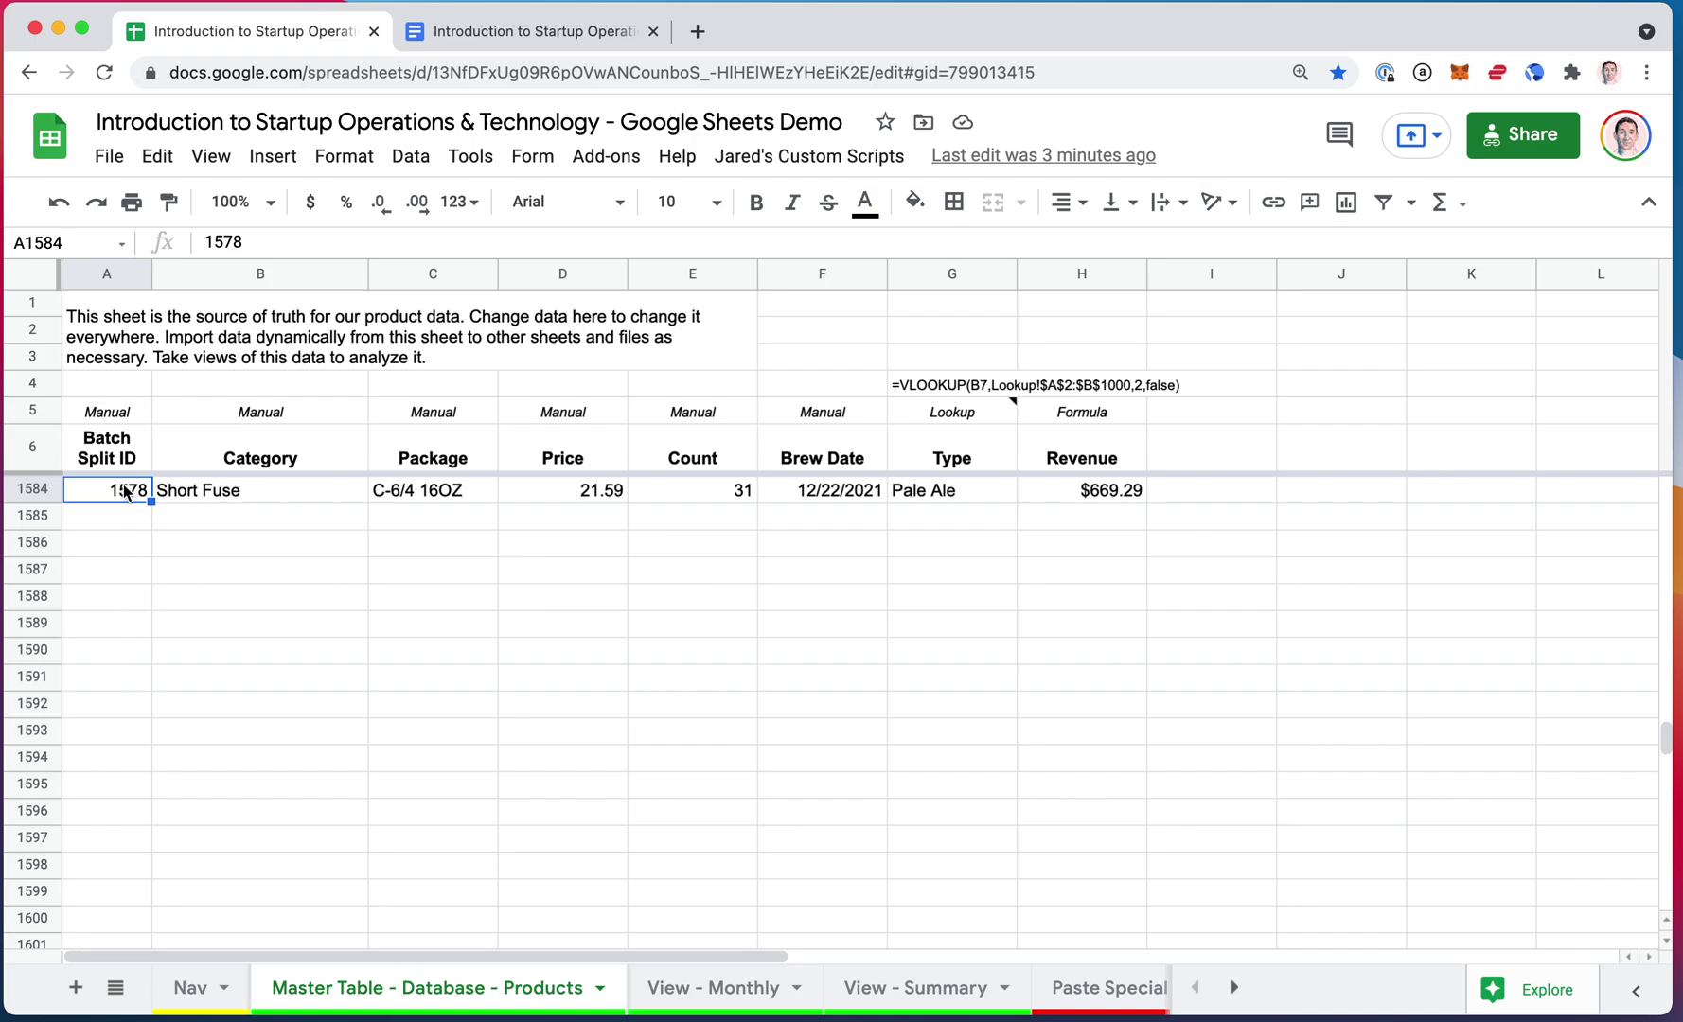
{"action": "key", "text": "super+Up"}
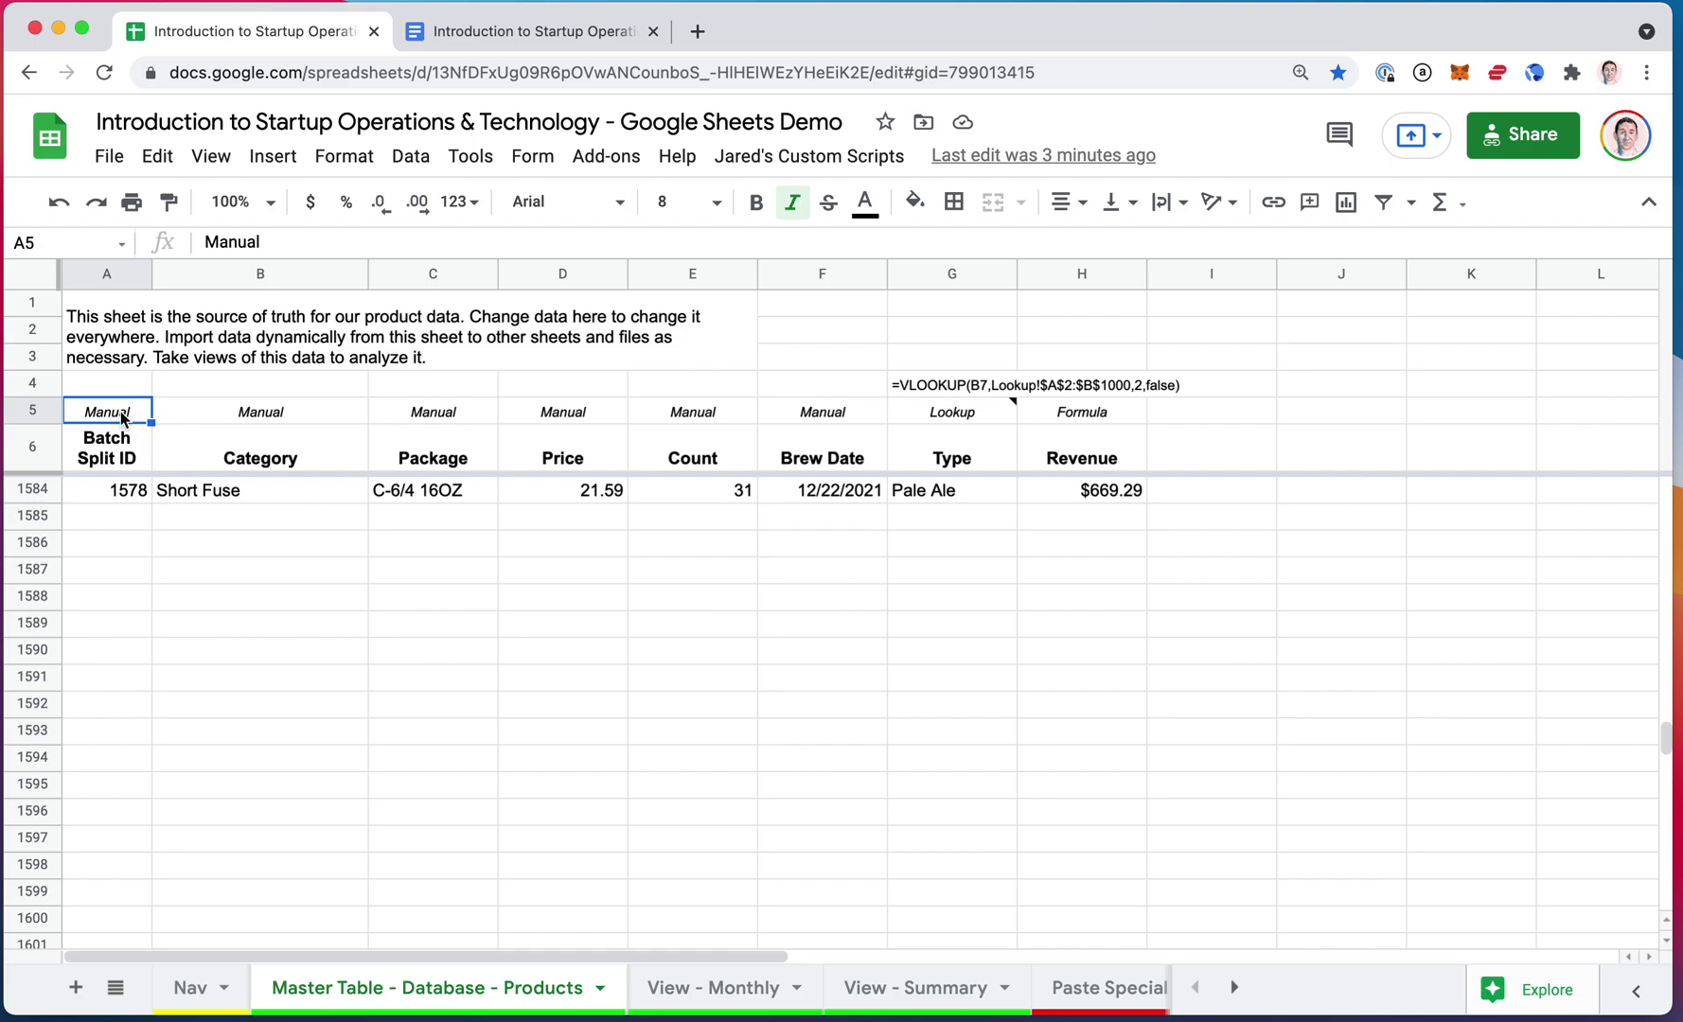
- Jump repeatedly between the first and last labels of row 5, also visiting column A's last record
{"action": "key", "text": "super+Down"}
{"action": "key", "text": "super+Up"}
{"action": "key", "text": "super+Right"}
{"action": "key", "text": "super+Left"}
{"action": "key", "text": "super+Right"}
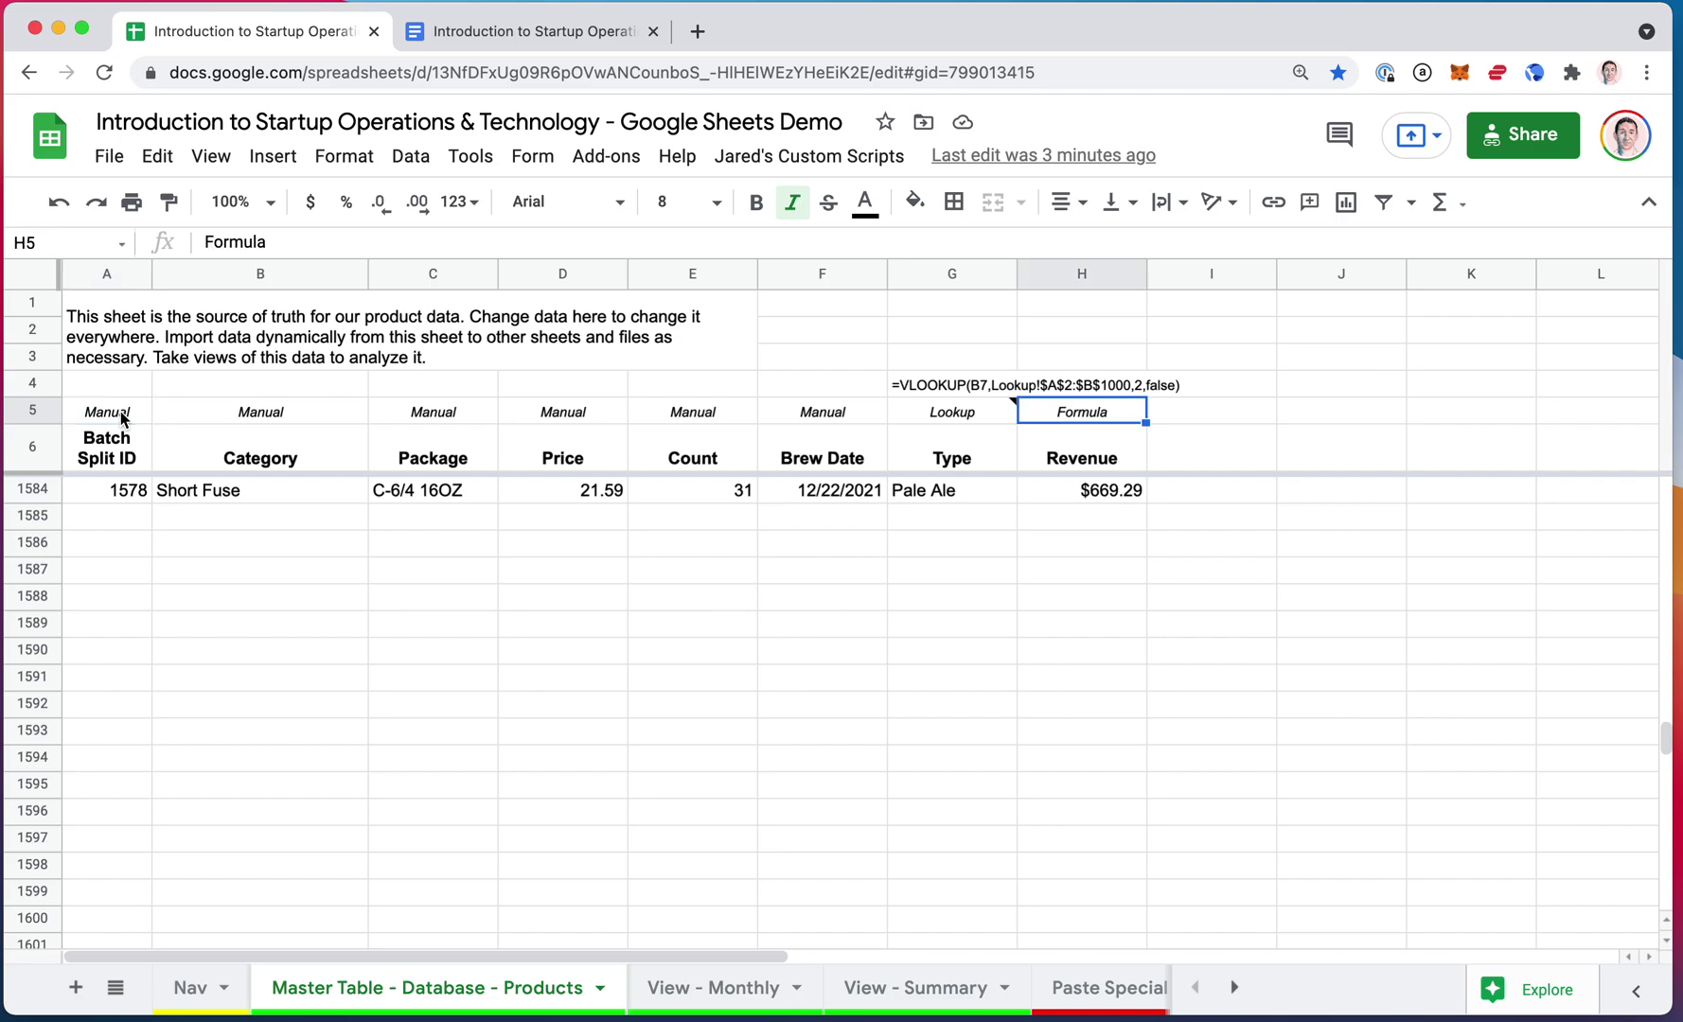
{"action": "key", "text": "super+Left"}
{"action": "key", "text": "super+Down"}
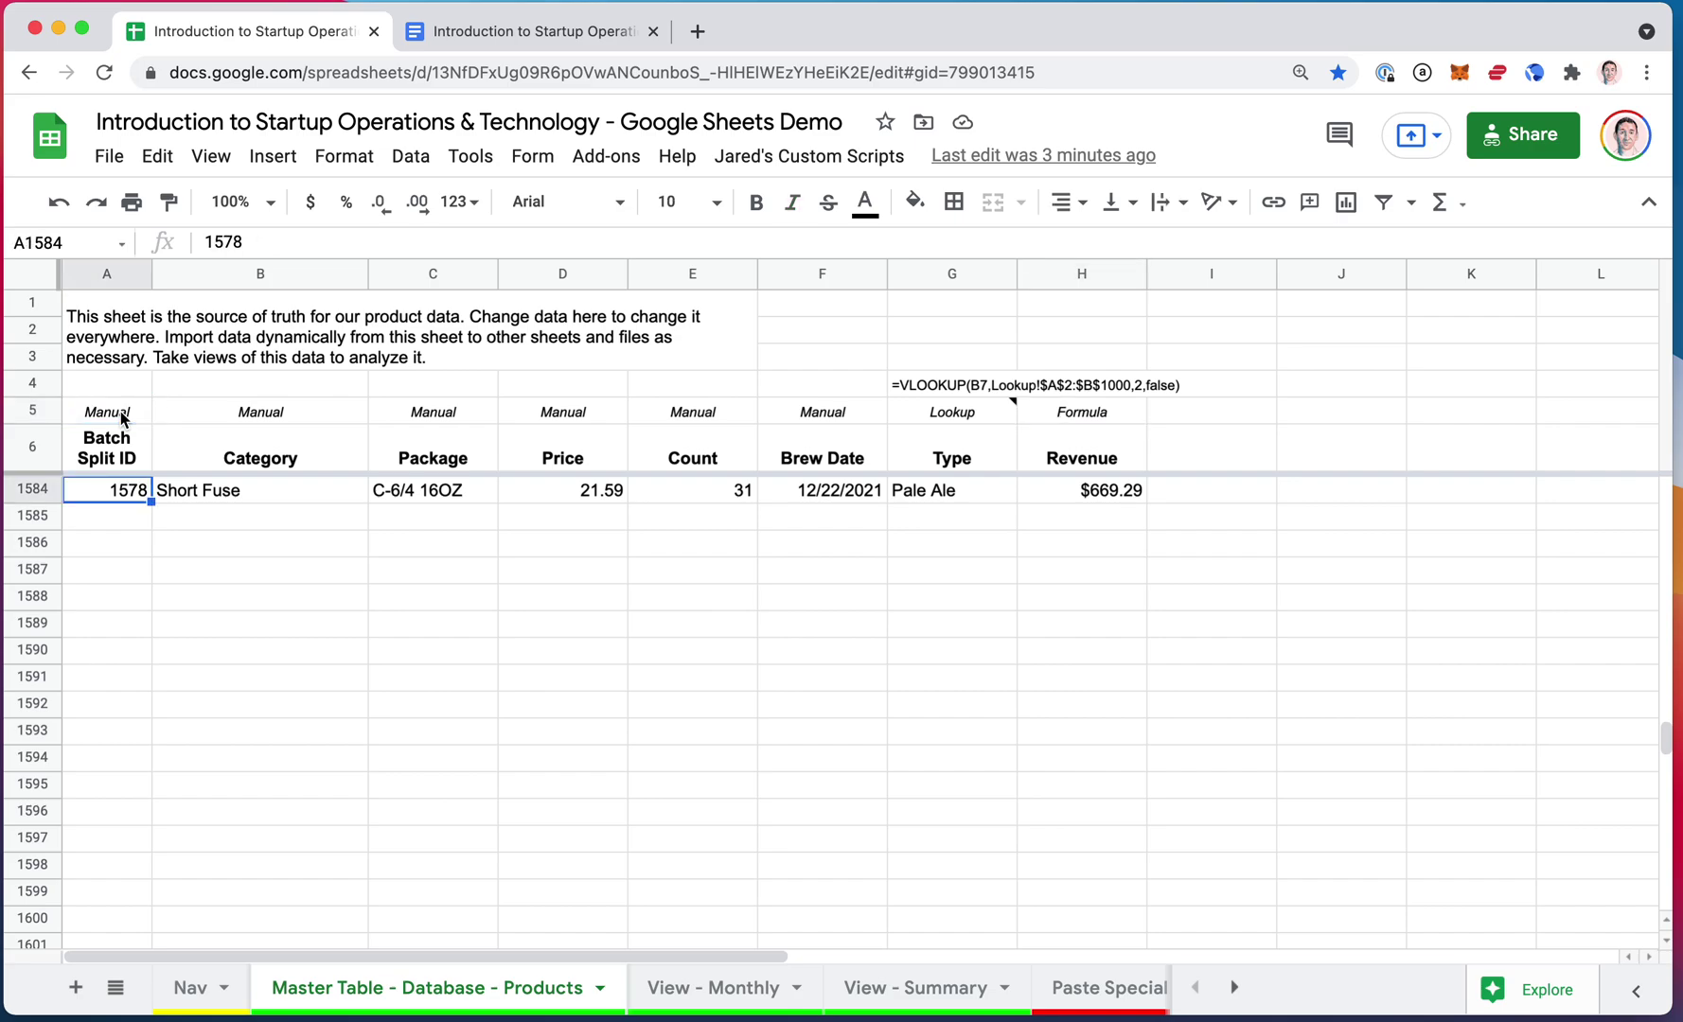
{"action": "key", "text": "super+Up"}
{"action": "key", "text": "super+Right"}
{"action": "key", "text": "super+Left"}
{"action": "key", "text": "super+Right"}
{"action": "key", "text": "super+Left"}
- Jump down and up column A, and go across to the second record's Revenue cell H8
{"action": "key", "text": "super+Down"}
{"action": "key", "text": "super+Up"}
{"action": "key", "text": "super+Right"}
{"action": "key", "text": "Down"}
{"action": "key", "text": "Down"}
{"action": "key", "text": "Down"}
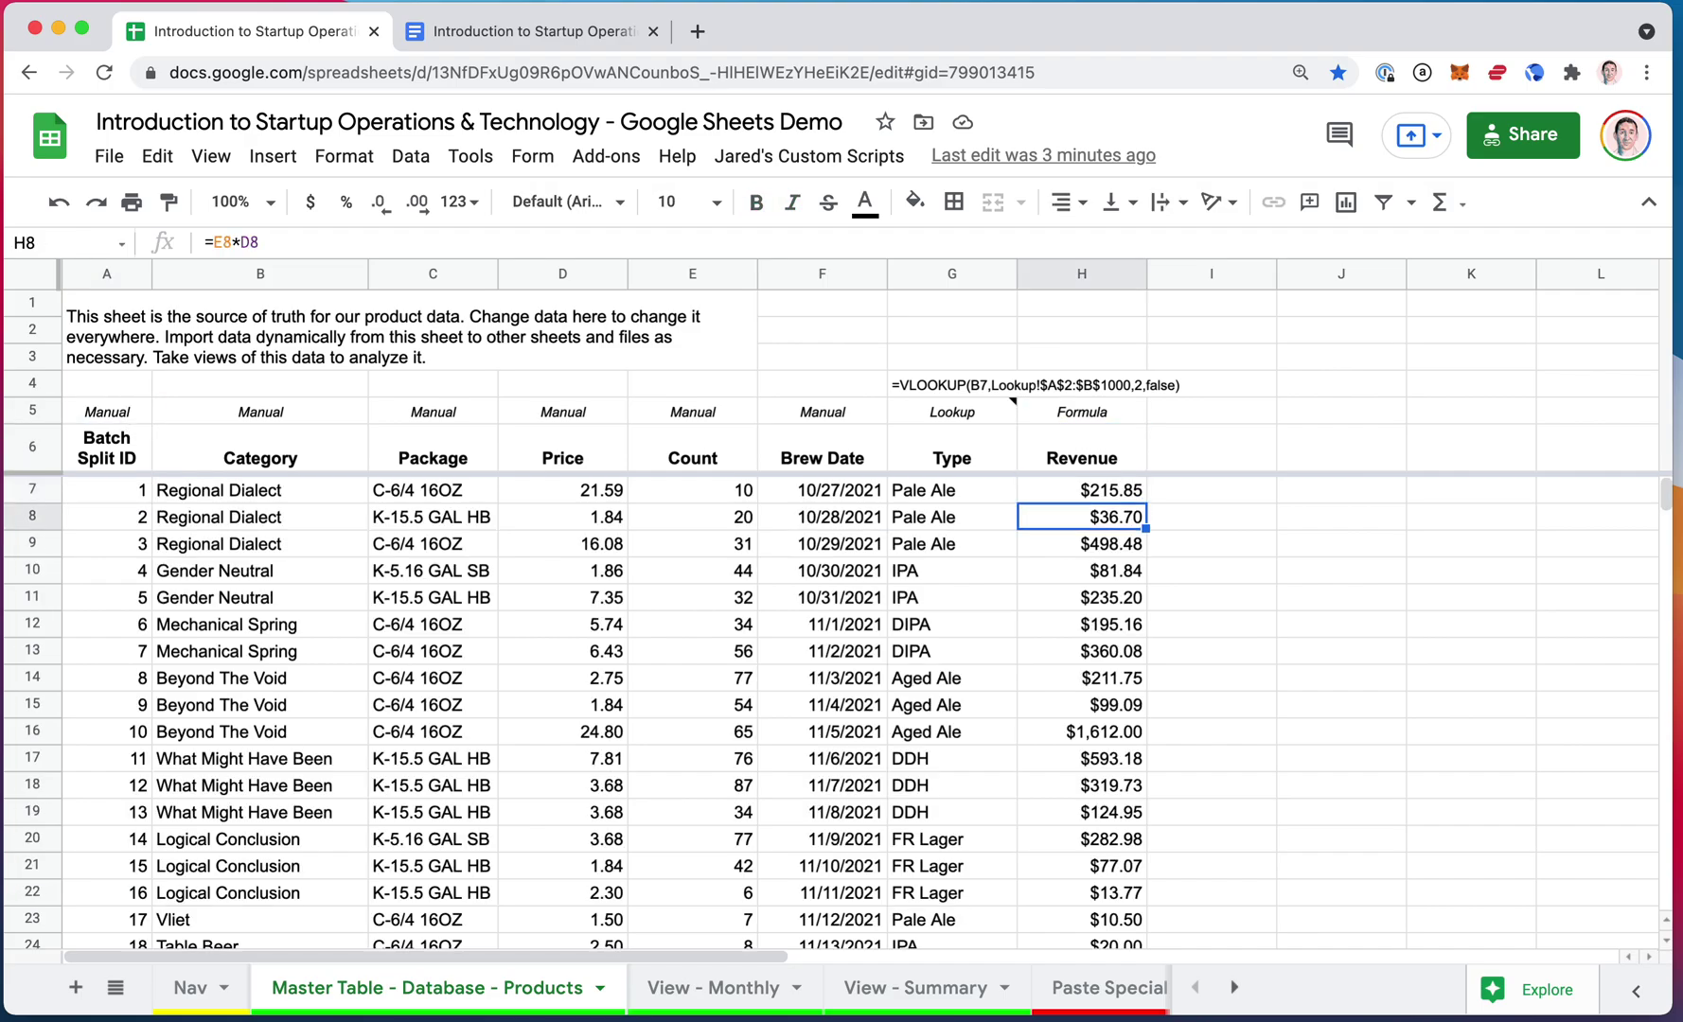
- Go to the second record's Brew Date cell F8 and browse down through the product records
{"action": "key", "text": "Left"}
{"action": "key", "text": "Left"}
{"action": "scroll", "coordinate": [372, 587], "scroll_direction": "down", "scroll_amount": 20}
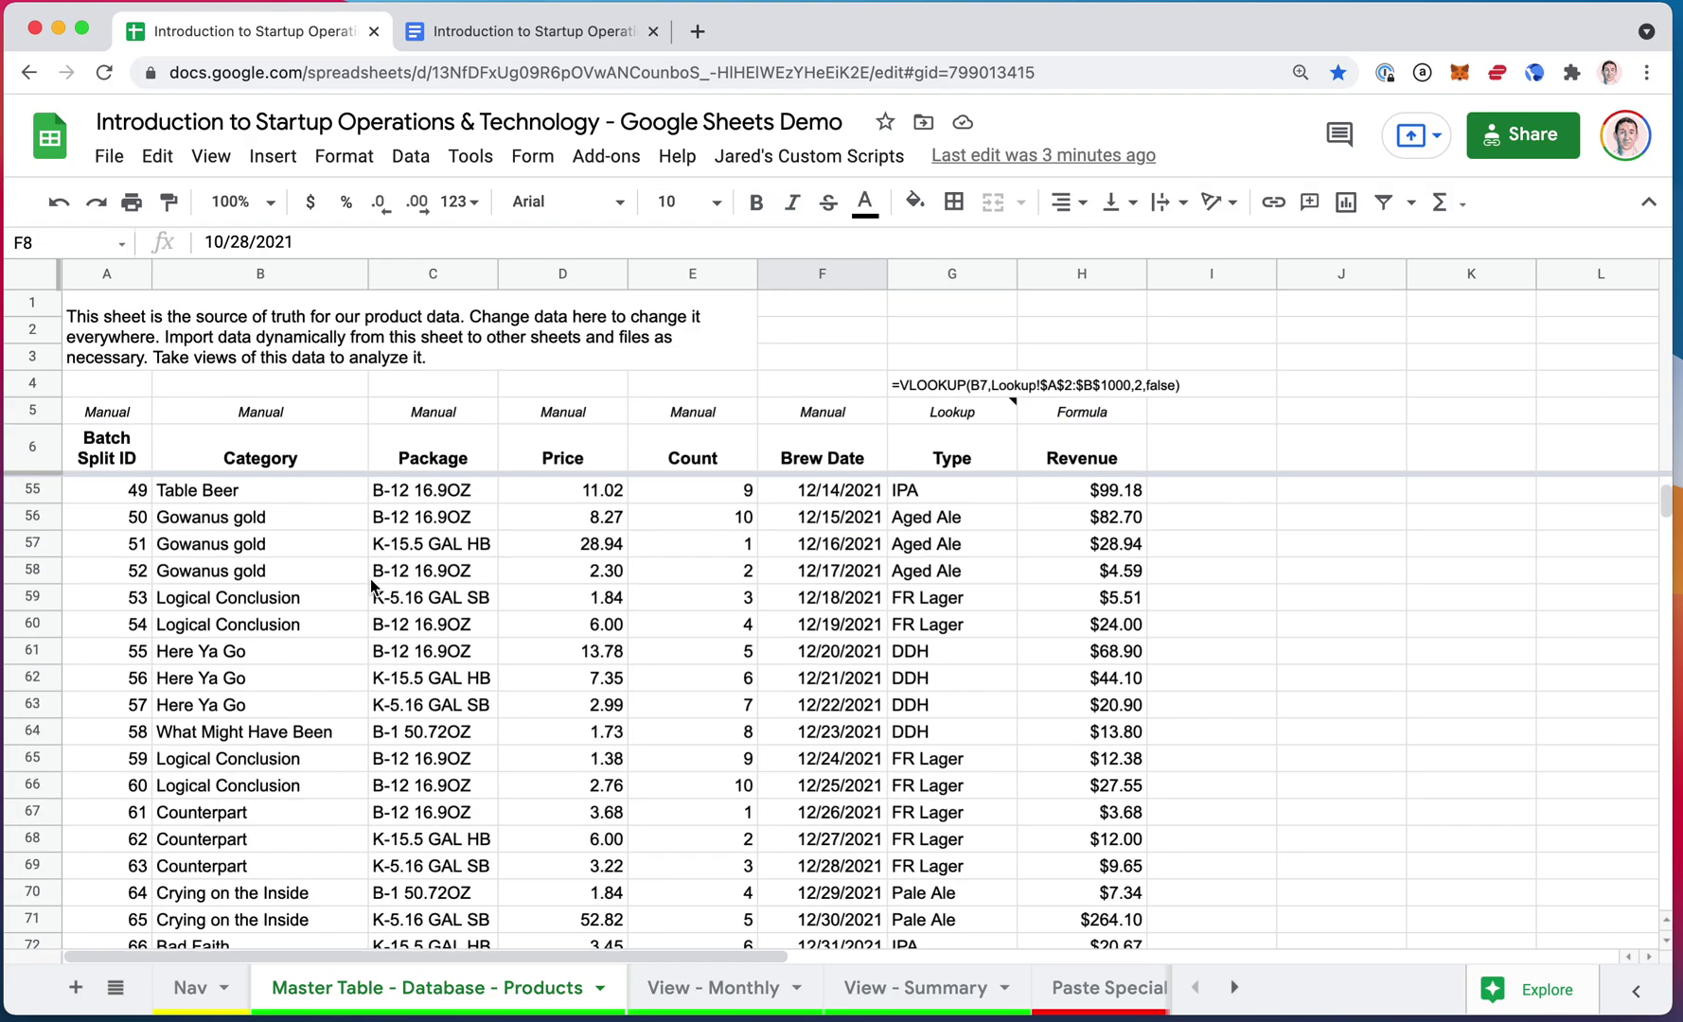
{"action": "scroll", "coordinate": [372, 587], "scroll_direction": "down", "scroll_amount": 12}
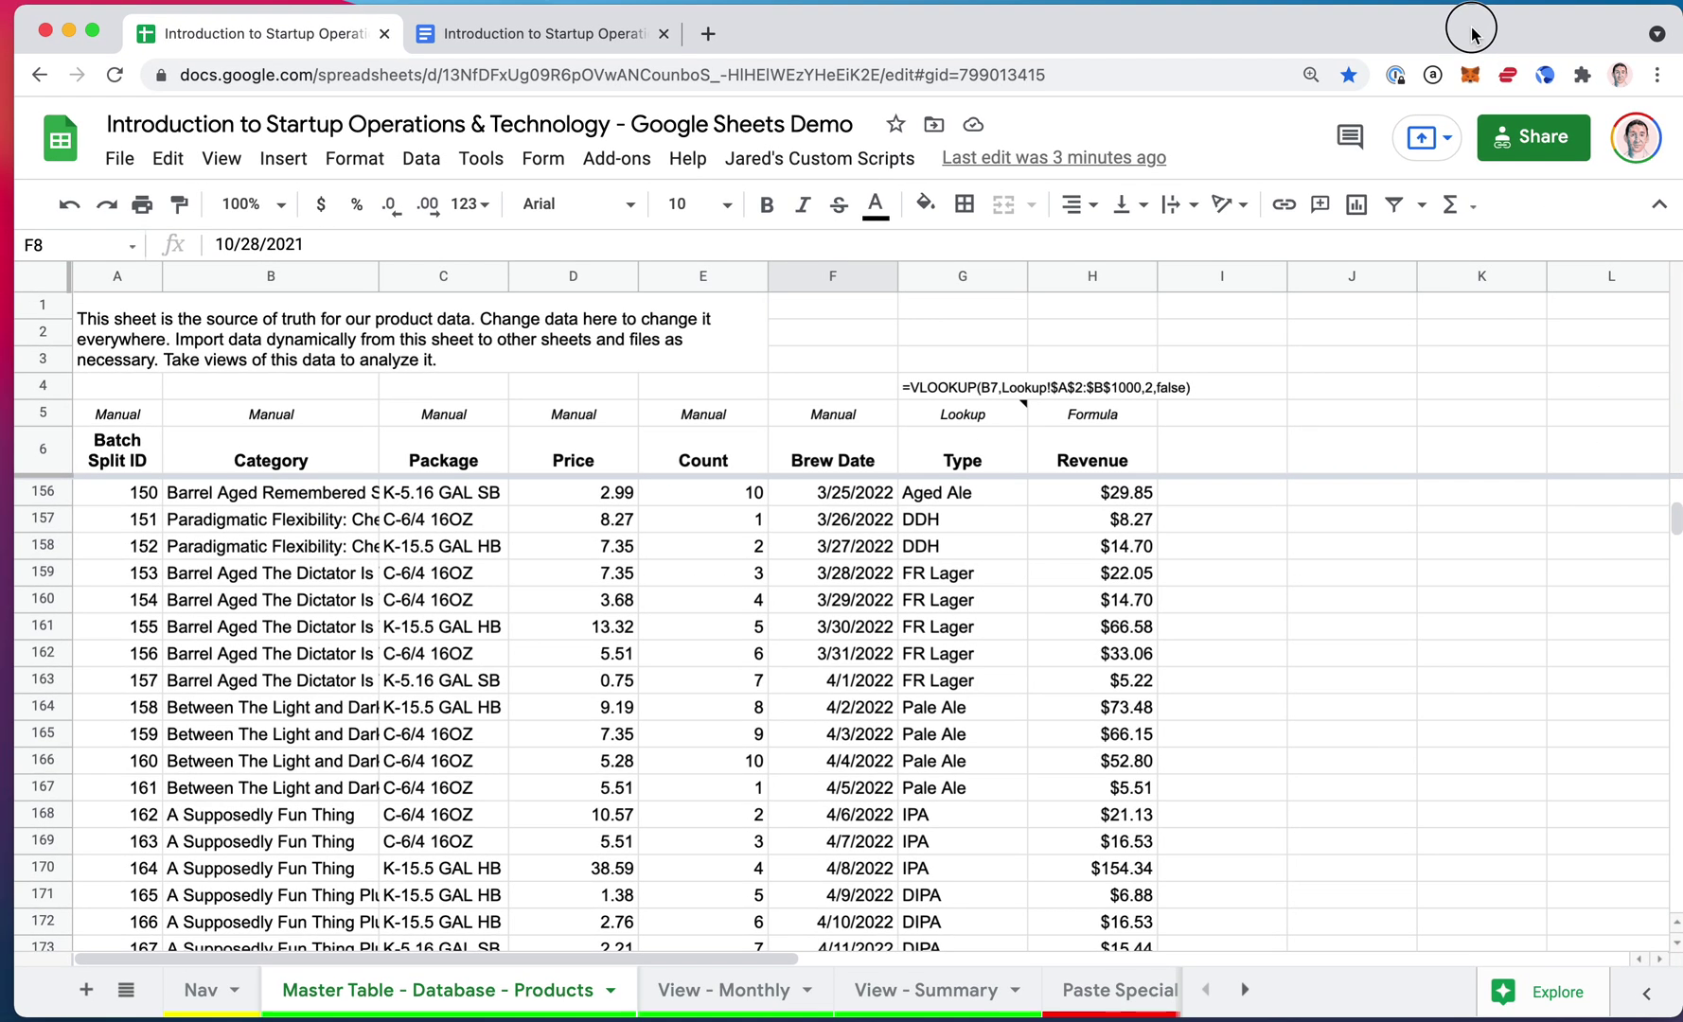
- Select a mid-table record, go to its Batch Split ID in A165, and jump to the column's last record
{"action": "left_click", "coordinate": [630, 731]}
{"action": "key", "text": "Home"}
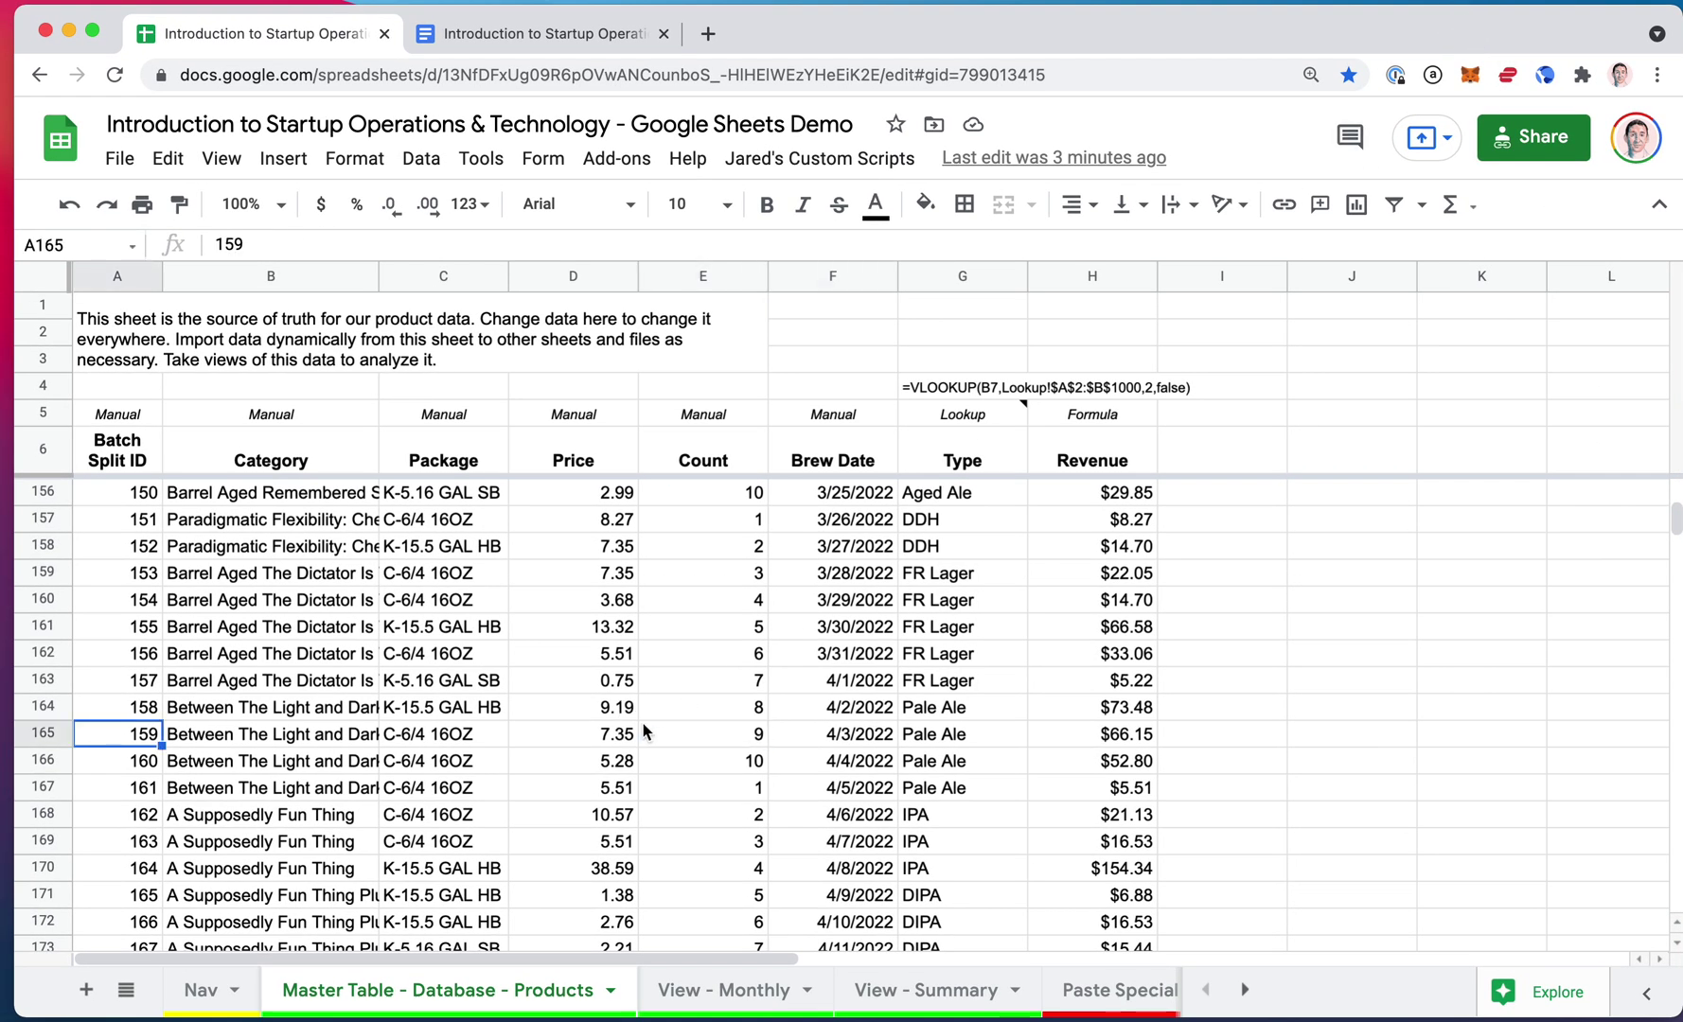
{"action": "key", "text": "super+Down"}
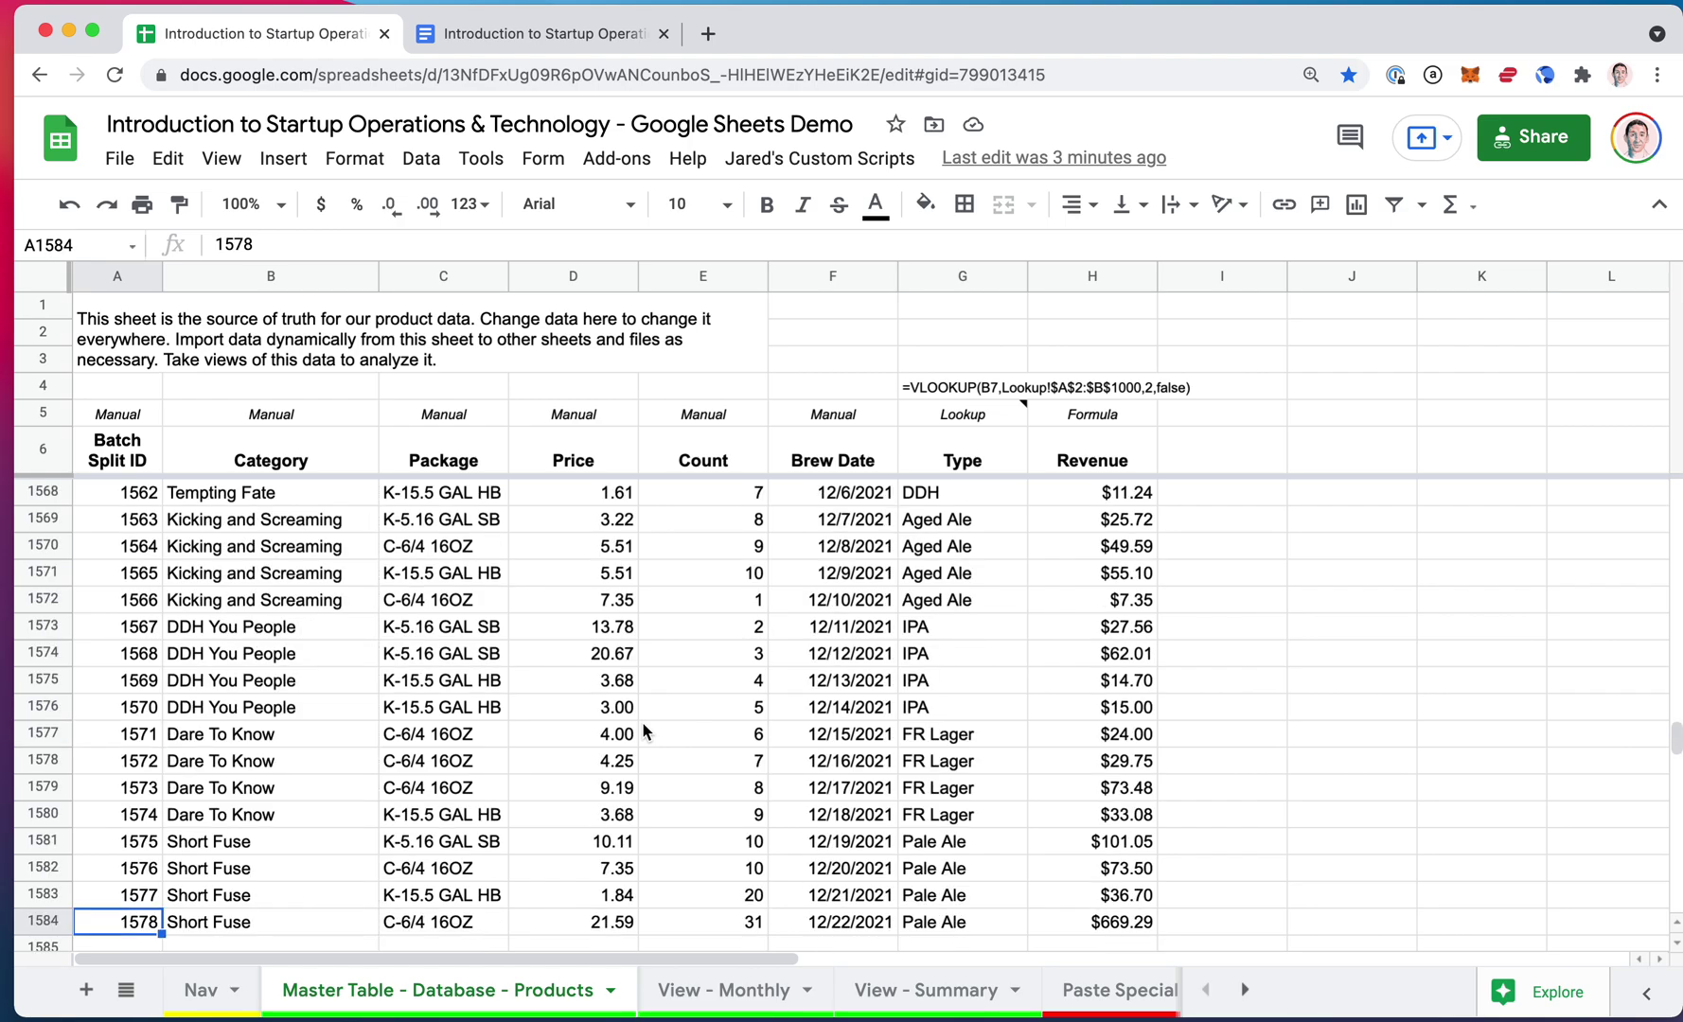
- Jump between column A's last record and its top cells, finishing on the Batch Split ID header A6
{"action": "key", "text": "super+Up"}
{"action": "key", "text": "Down"}
{"action": "key", "text": "Down"}
{"action": "key", "text": "Up"}
{"action": "key", "text": "Up"}
{"action": "key", "text": "Down"}
{"action": "key", "text": "Down"}
{"action": "key", "text": "super+Down"}
{"action": "key", "text": "super+Up"}
{"action": "key", "text": "Down"}
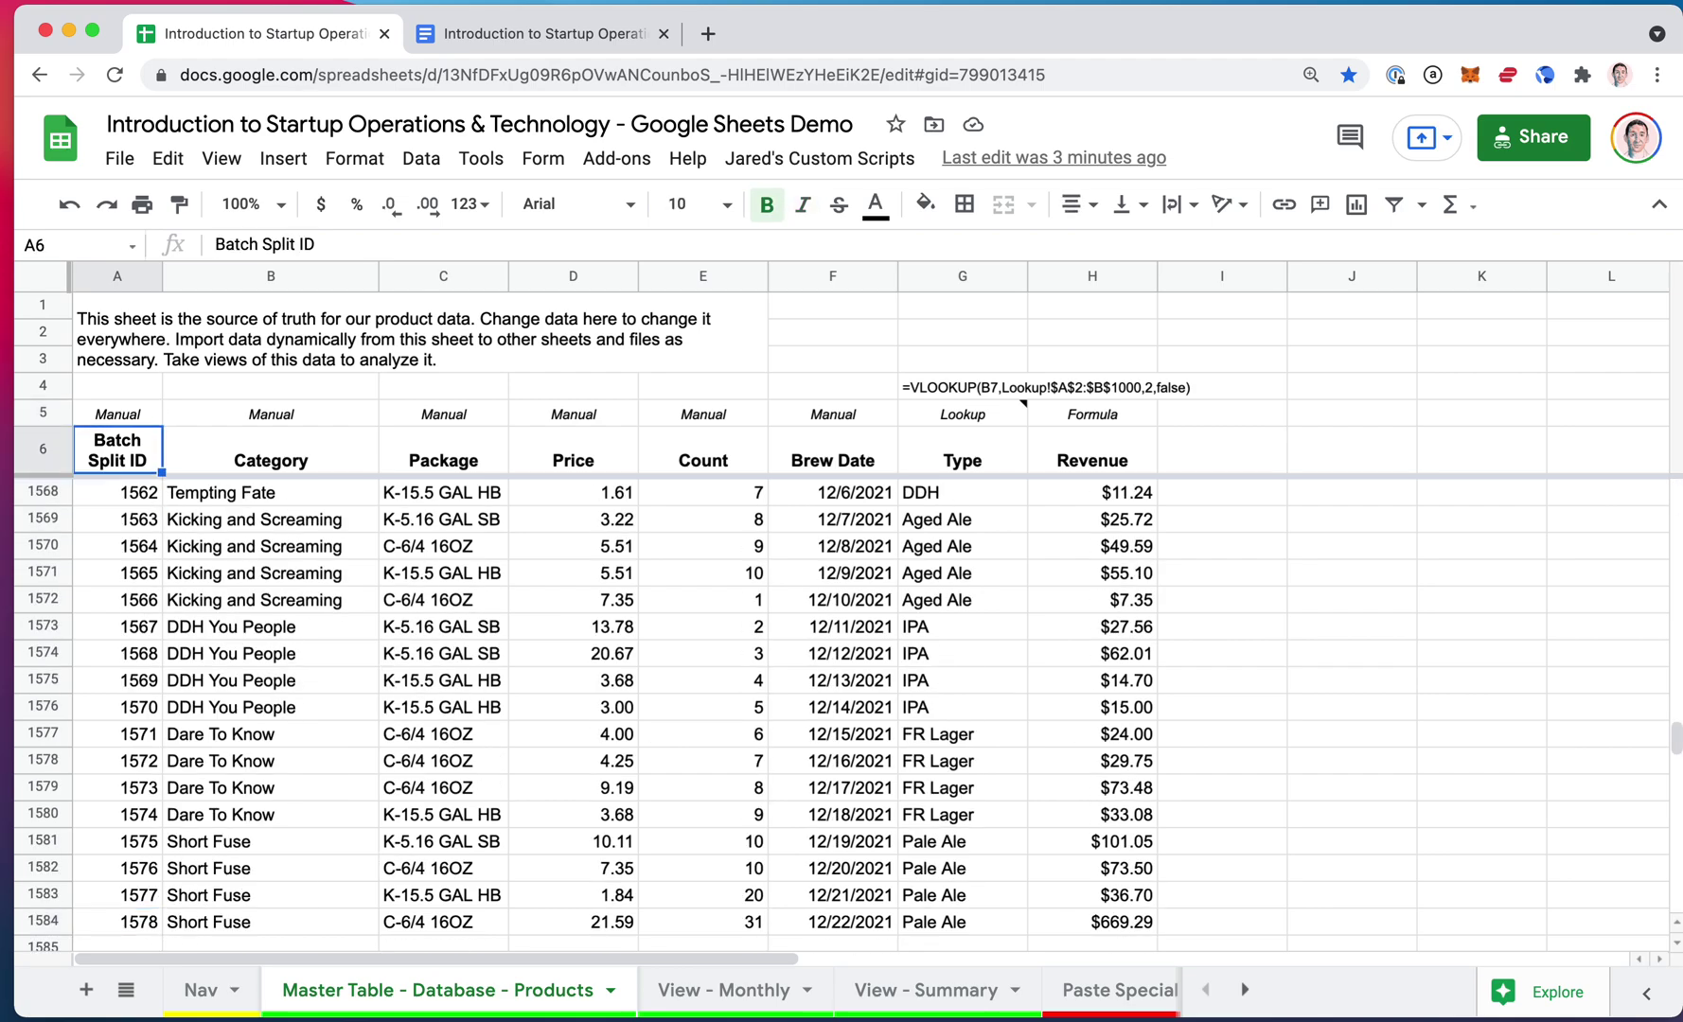
- Select the whole product table A6:H1584 from its header and look over the available data sorting and filtering commands
{"action": "key", "text": "Up"}
{"action": "key", "text": "Down"}
{"action": "key", "text": "super+shift+Down"}
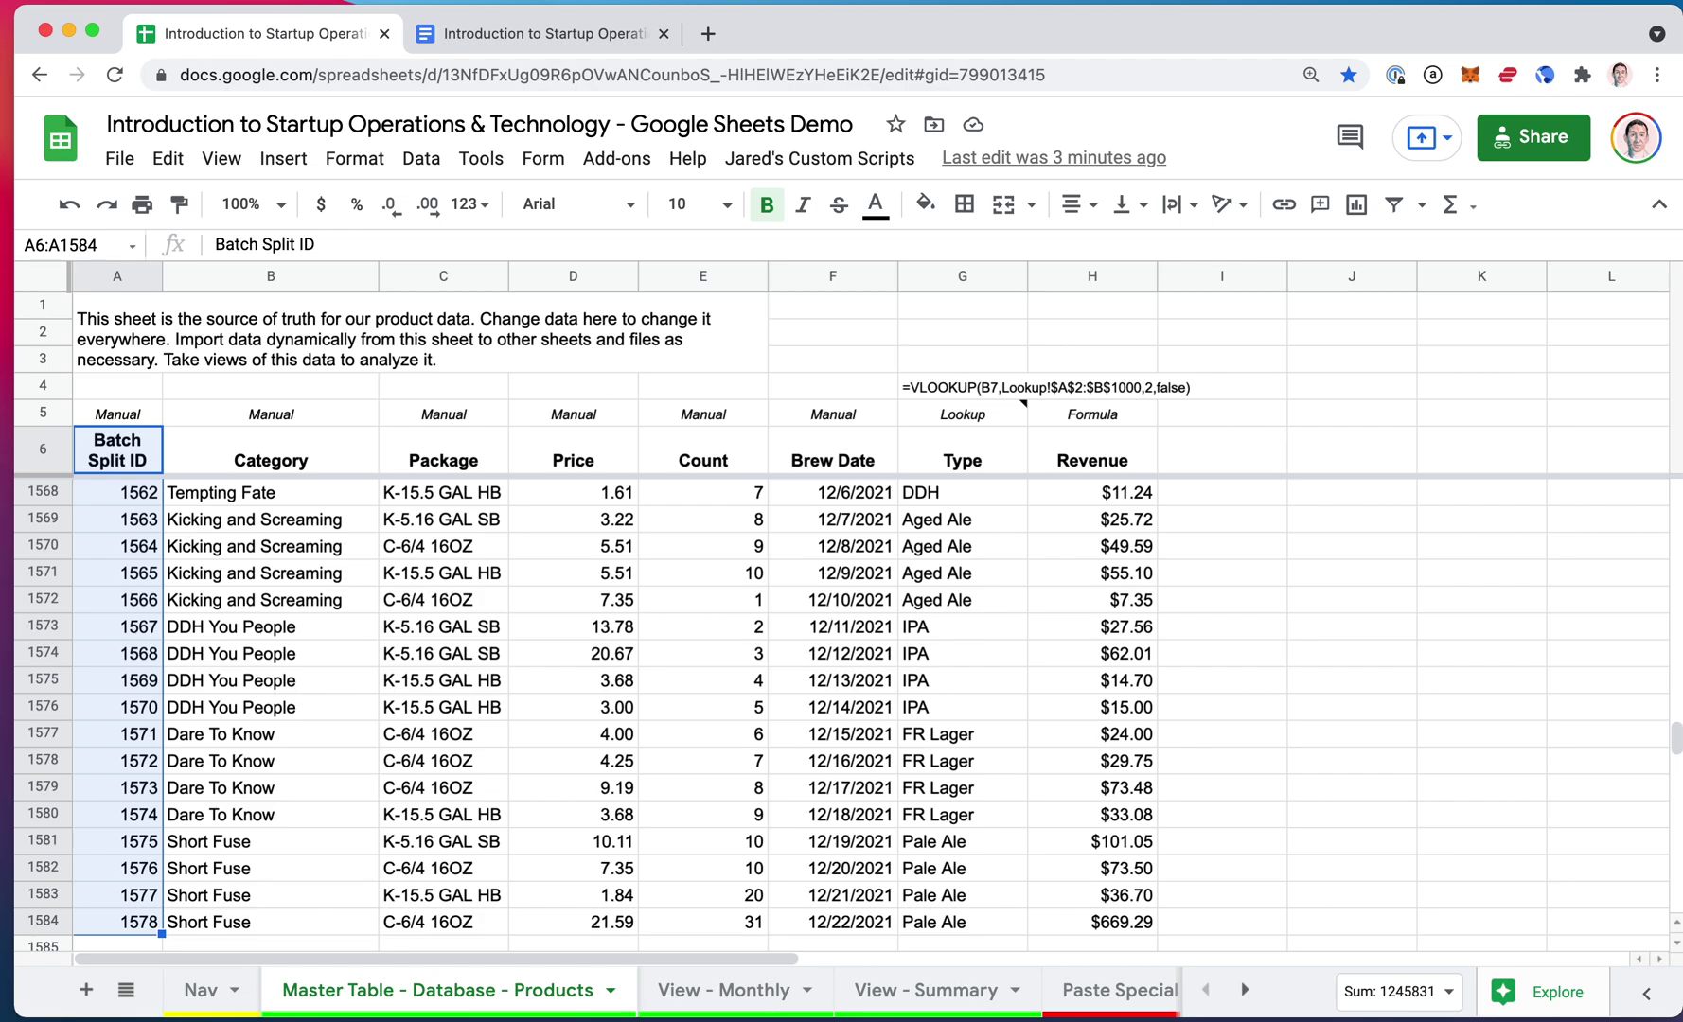
{"action": "key", "text": "super+shift+Right"}
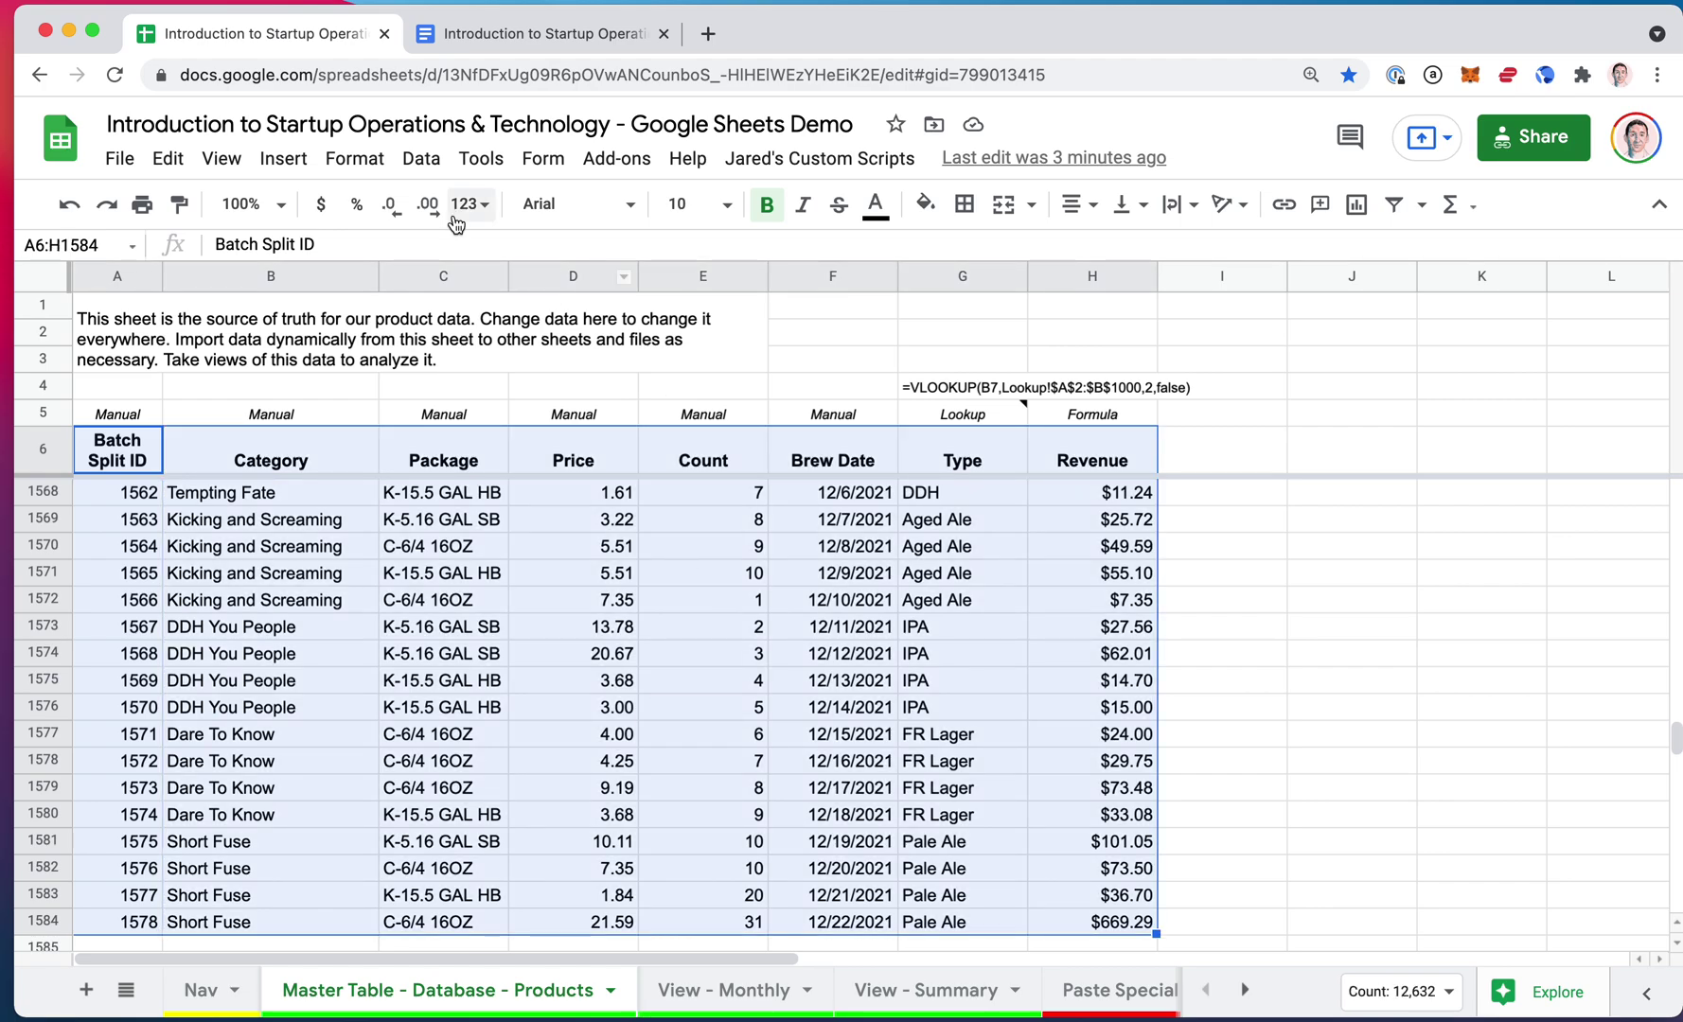
{"action": "left_click", "coordinate": [421, 158]}
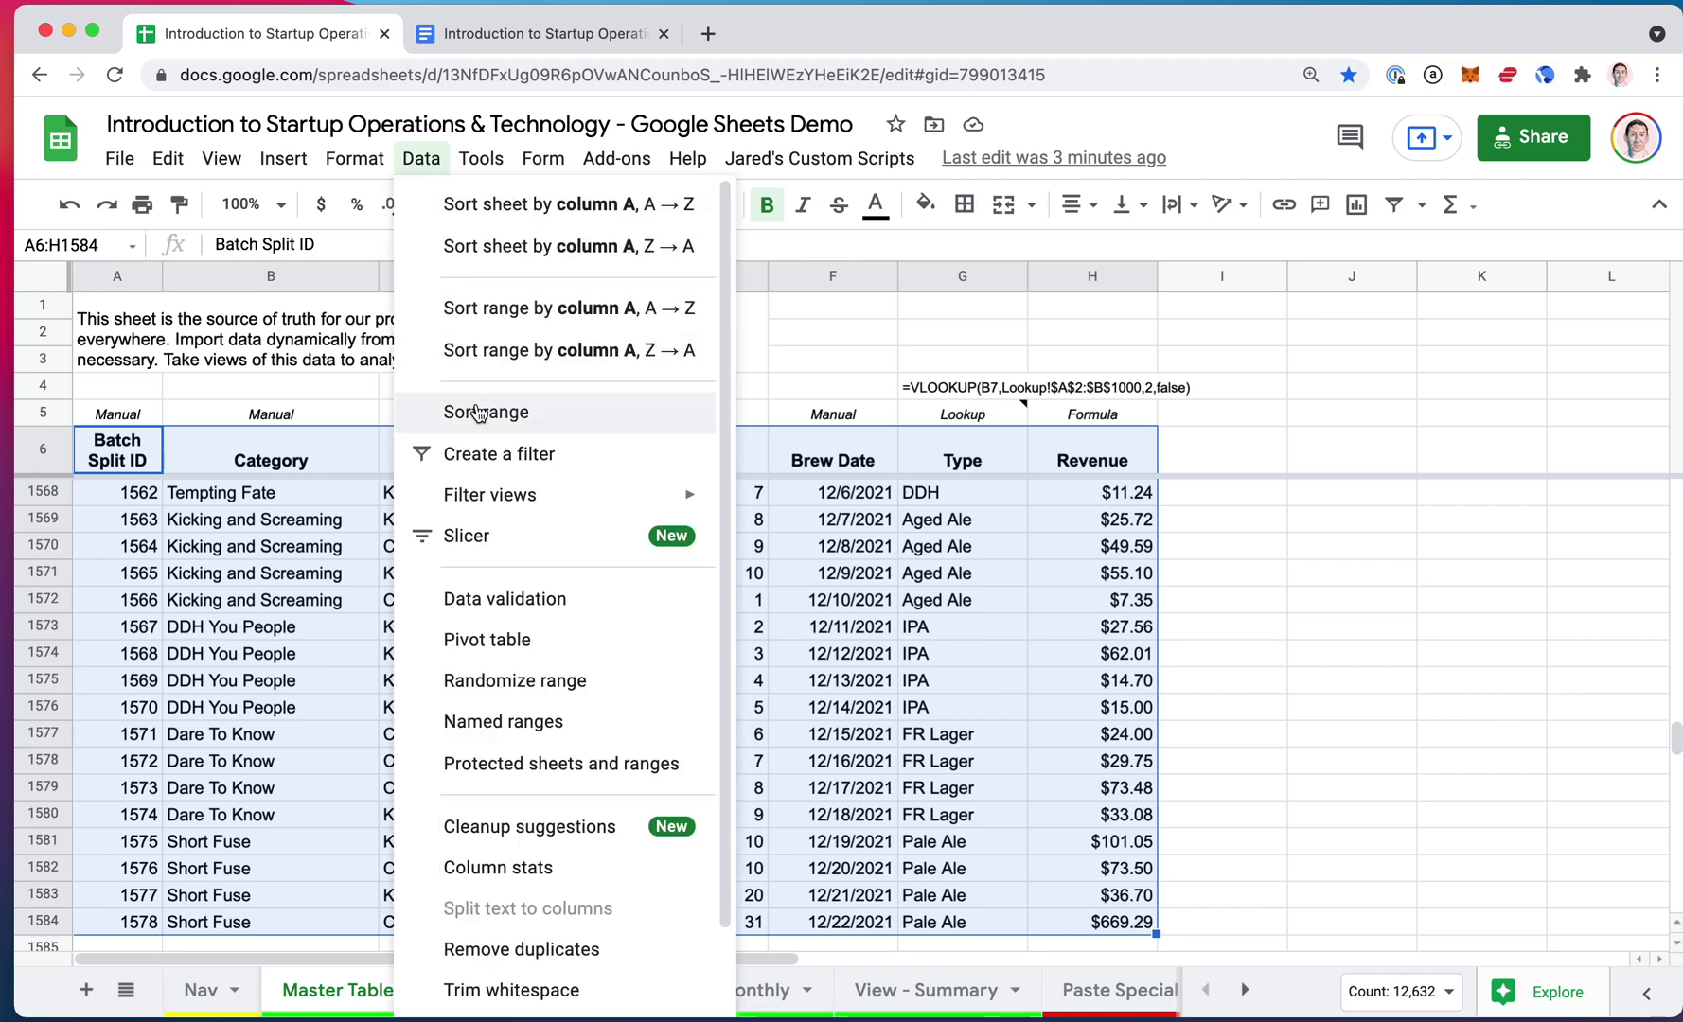
{"action": "left_click", "coordinate": [234, 589]}
{"action": "left_click", "coordinate": [210, 579]}
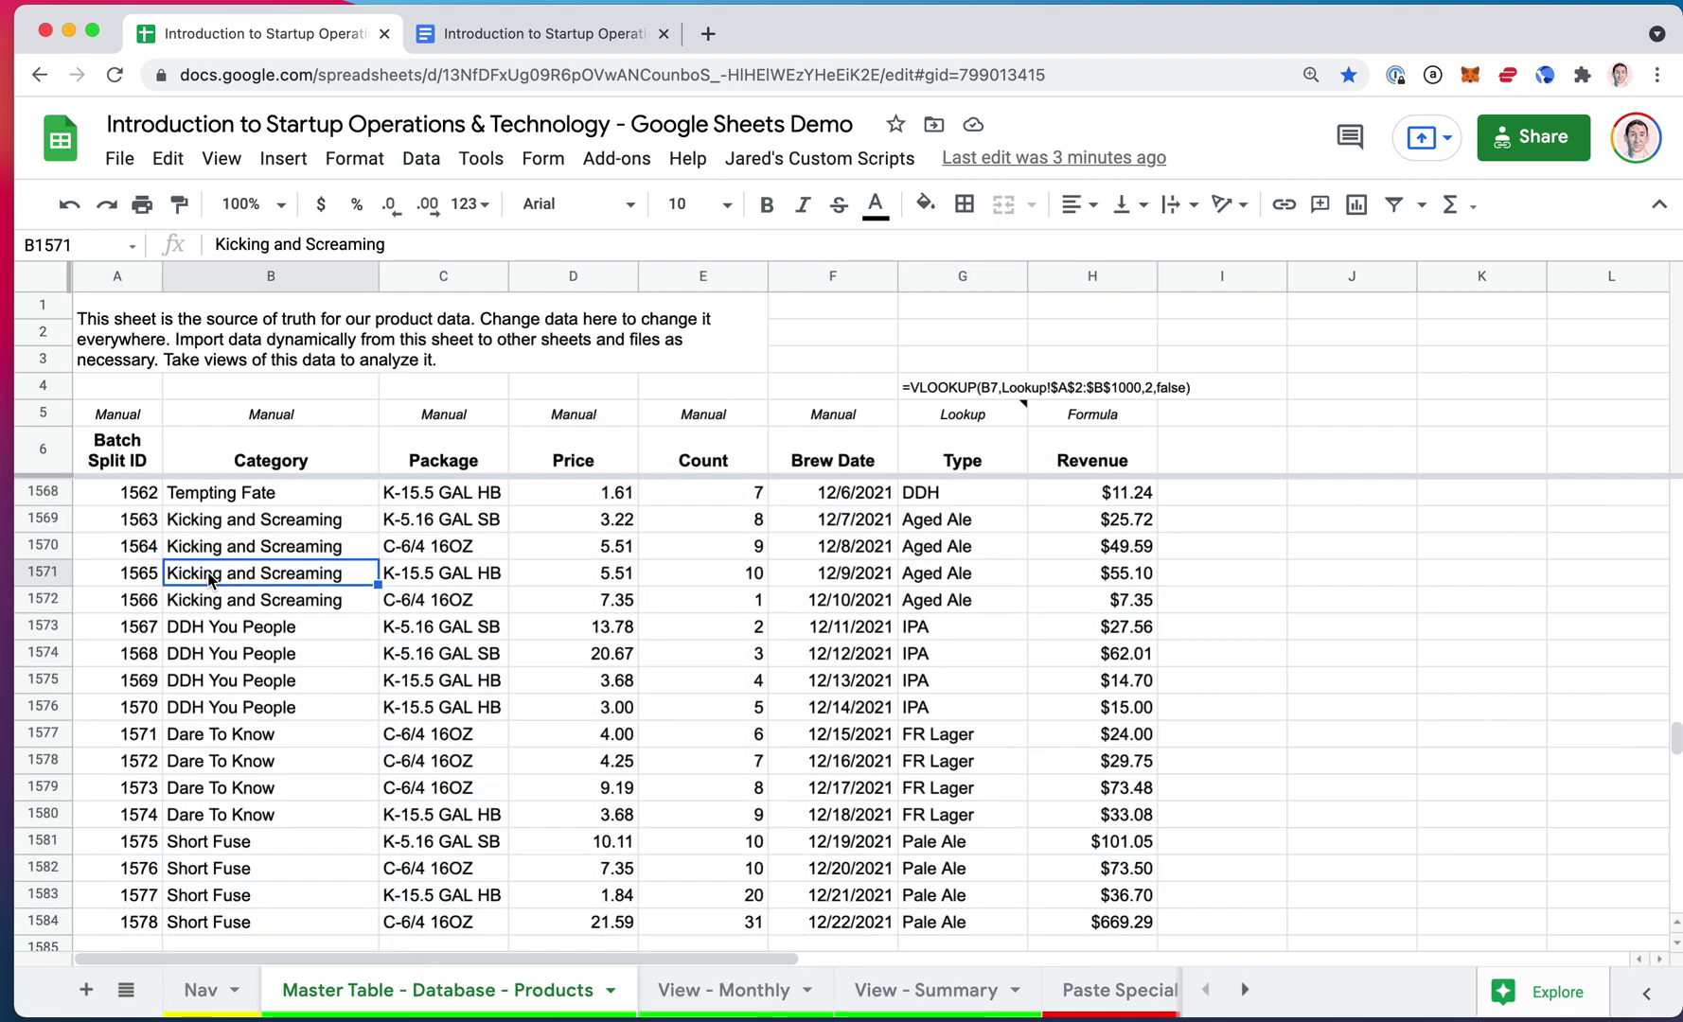
- Return to the Batch Split ID header cell A6
{"action": "key", "text": "Left"}
{"action": "key", "text": "super+Up"}
{"action": "key", "text": "Down"}
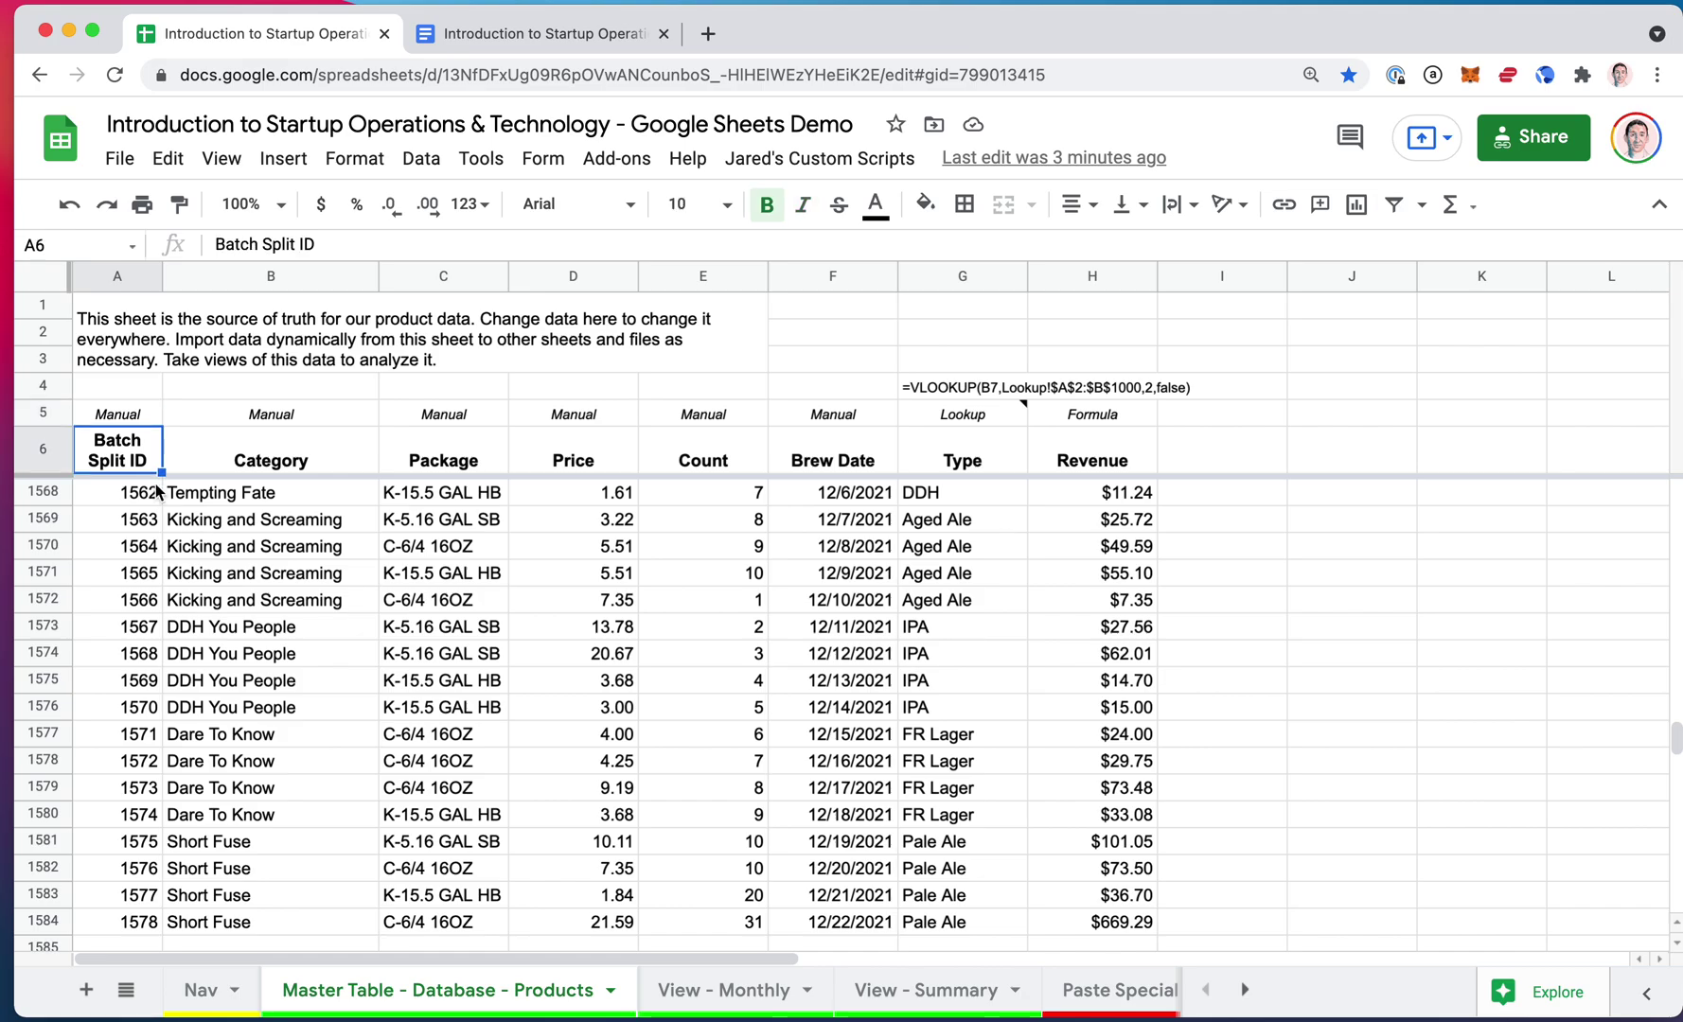
- Try to select the table manually from A6, pick the Revenue cell H75, and jump back to the Batch Split ID header A6
{"action": "left_click_drag", "start_coordinate": [114, 453], "coordinate": [1078, 795]}
{"action": "scroll", "coordinate": [1078, 800], "scroll_direction": "down", "scroll_amount": 4}
{"action": "scroll", "coordinate": [1072, 800], "scroll_direction": "down", "scroll_amount": 13}
{"action": "left_click", "coordinate": [1076, 764]}
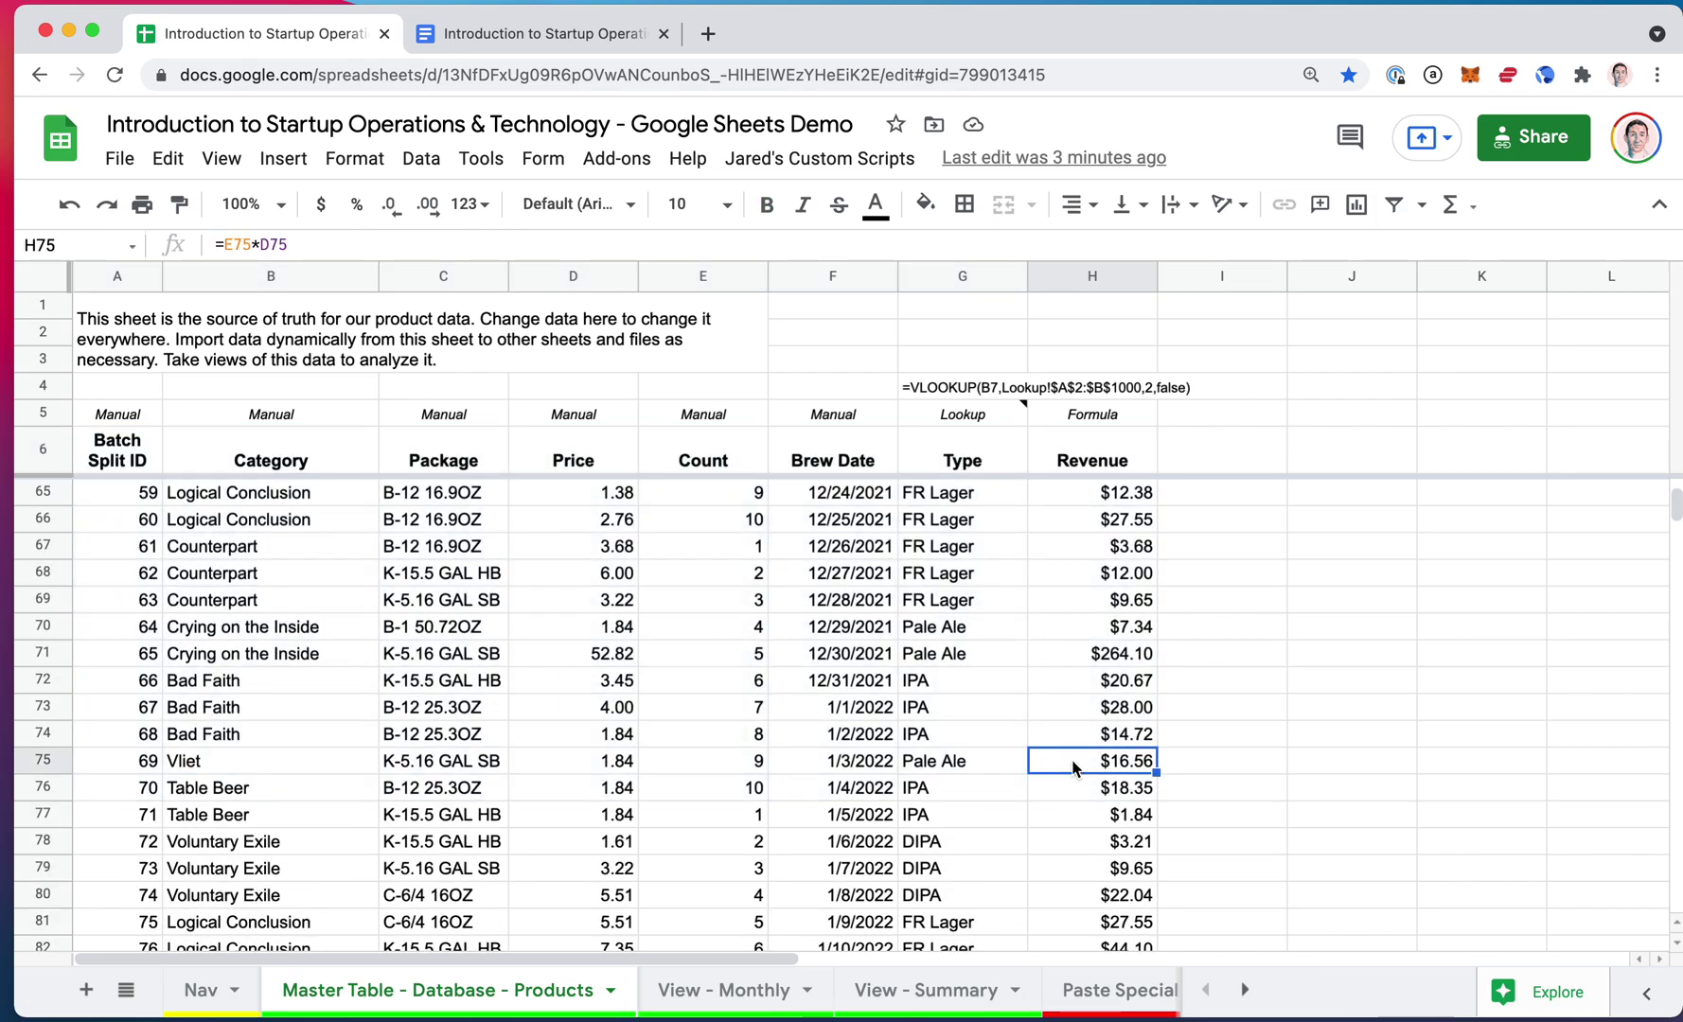
{"action": "key", "text": "super+Left"}
{"action": "key", "text": "super+Up"}
{"action": "key", "text": "Down"}
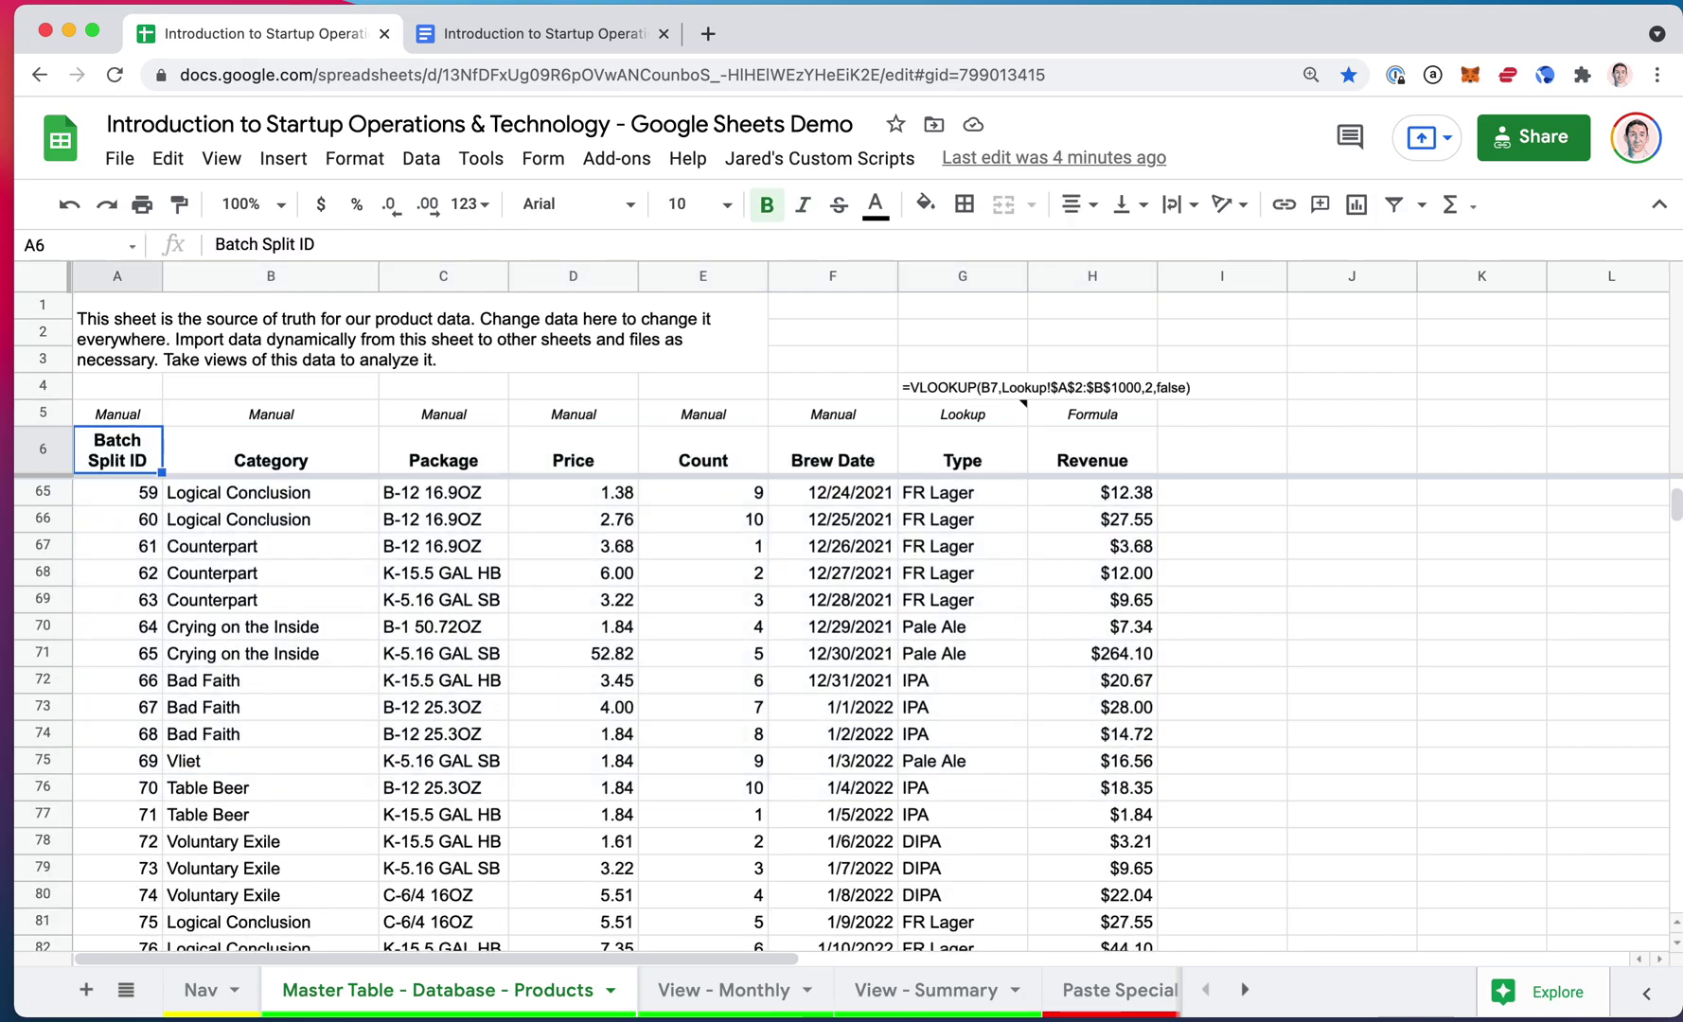
- Select the whole product table A6:H1584 from its header, copy it, and cancel the copy with A6 active
{"action": "key", "text": "super+shift+Down"}
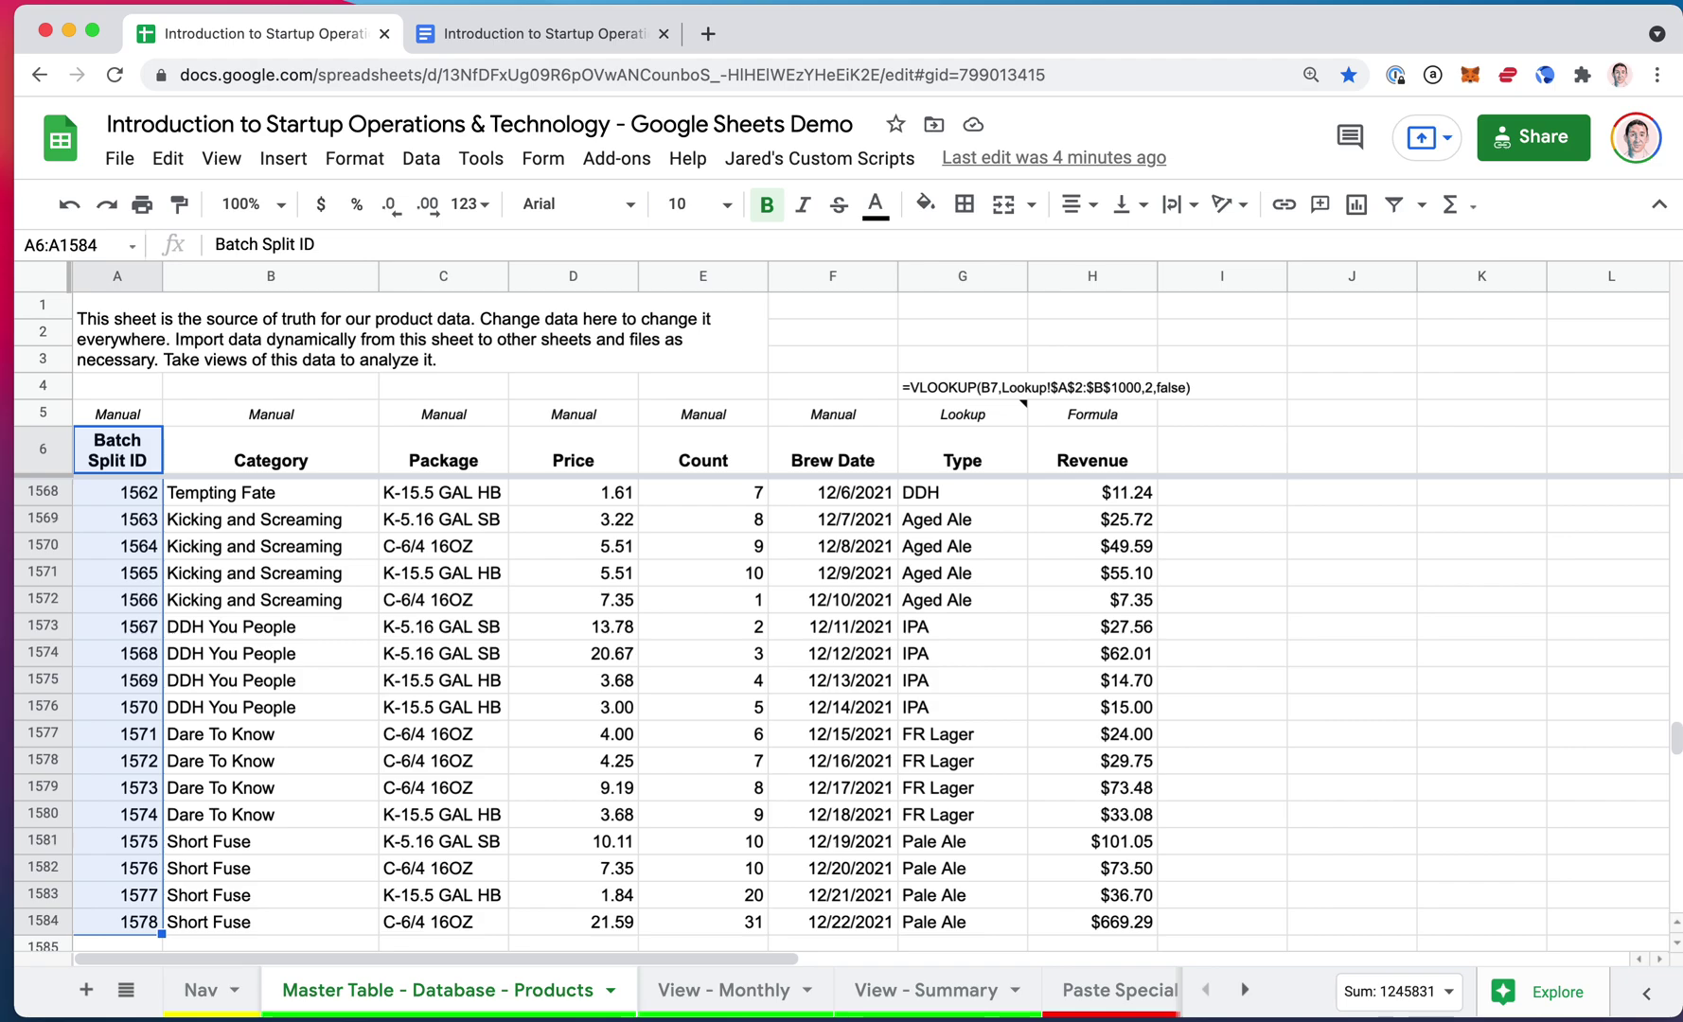
{"action": "key", "text": "super+shift+Right"}
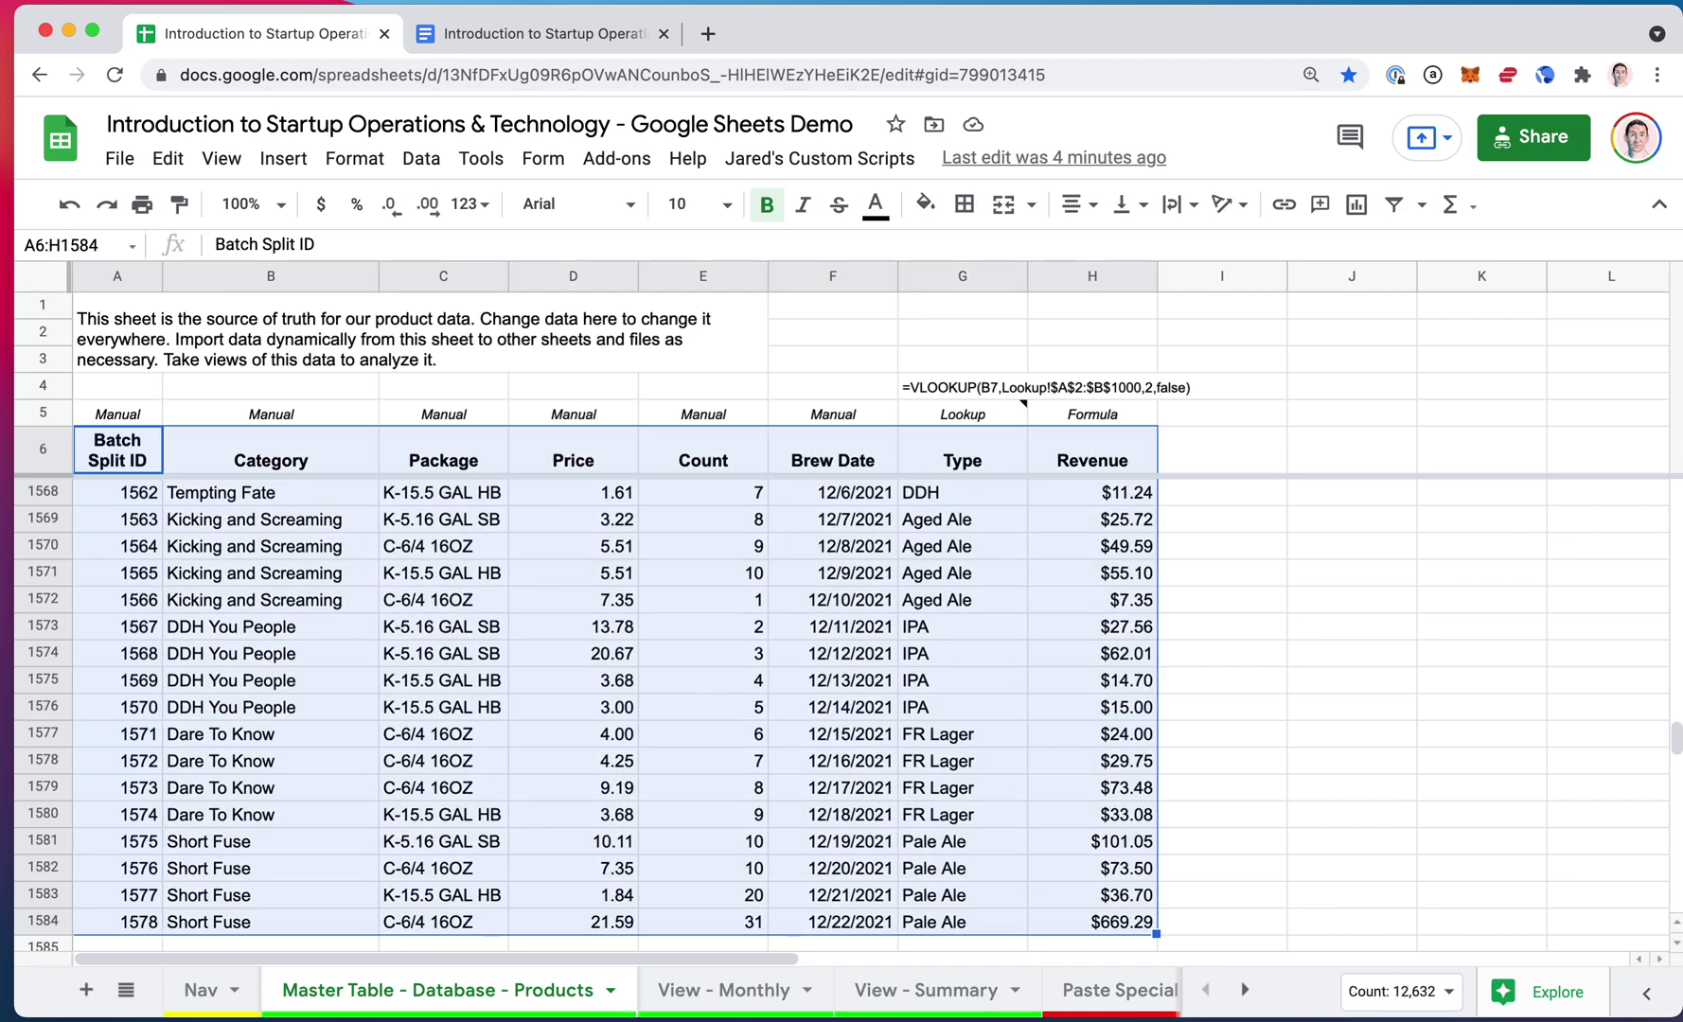
{"action": "key", "text": "super+c"}
{"action": "key", "text": "Up"}
{"action": "key", "text": "Down"}
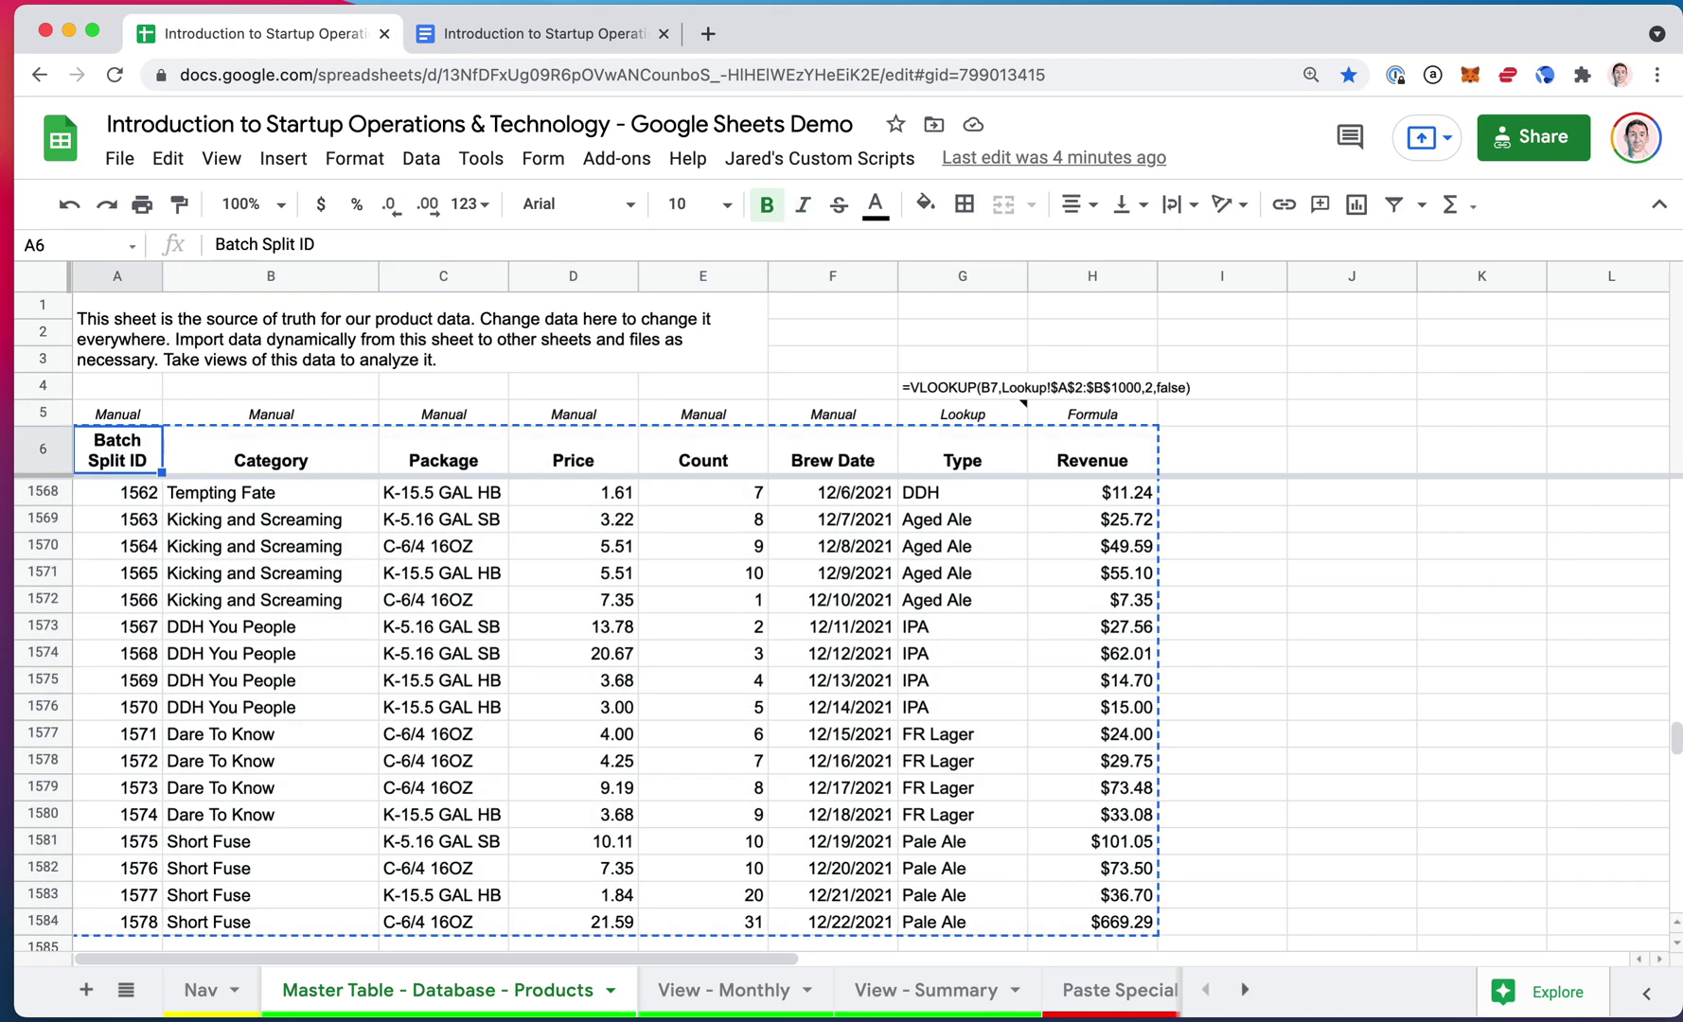
{"action": "key", "text": "Escape"}
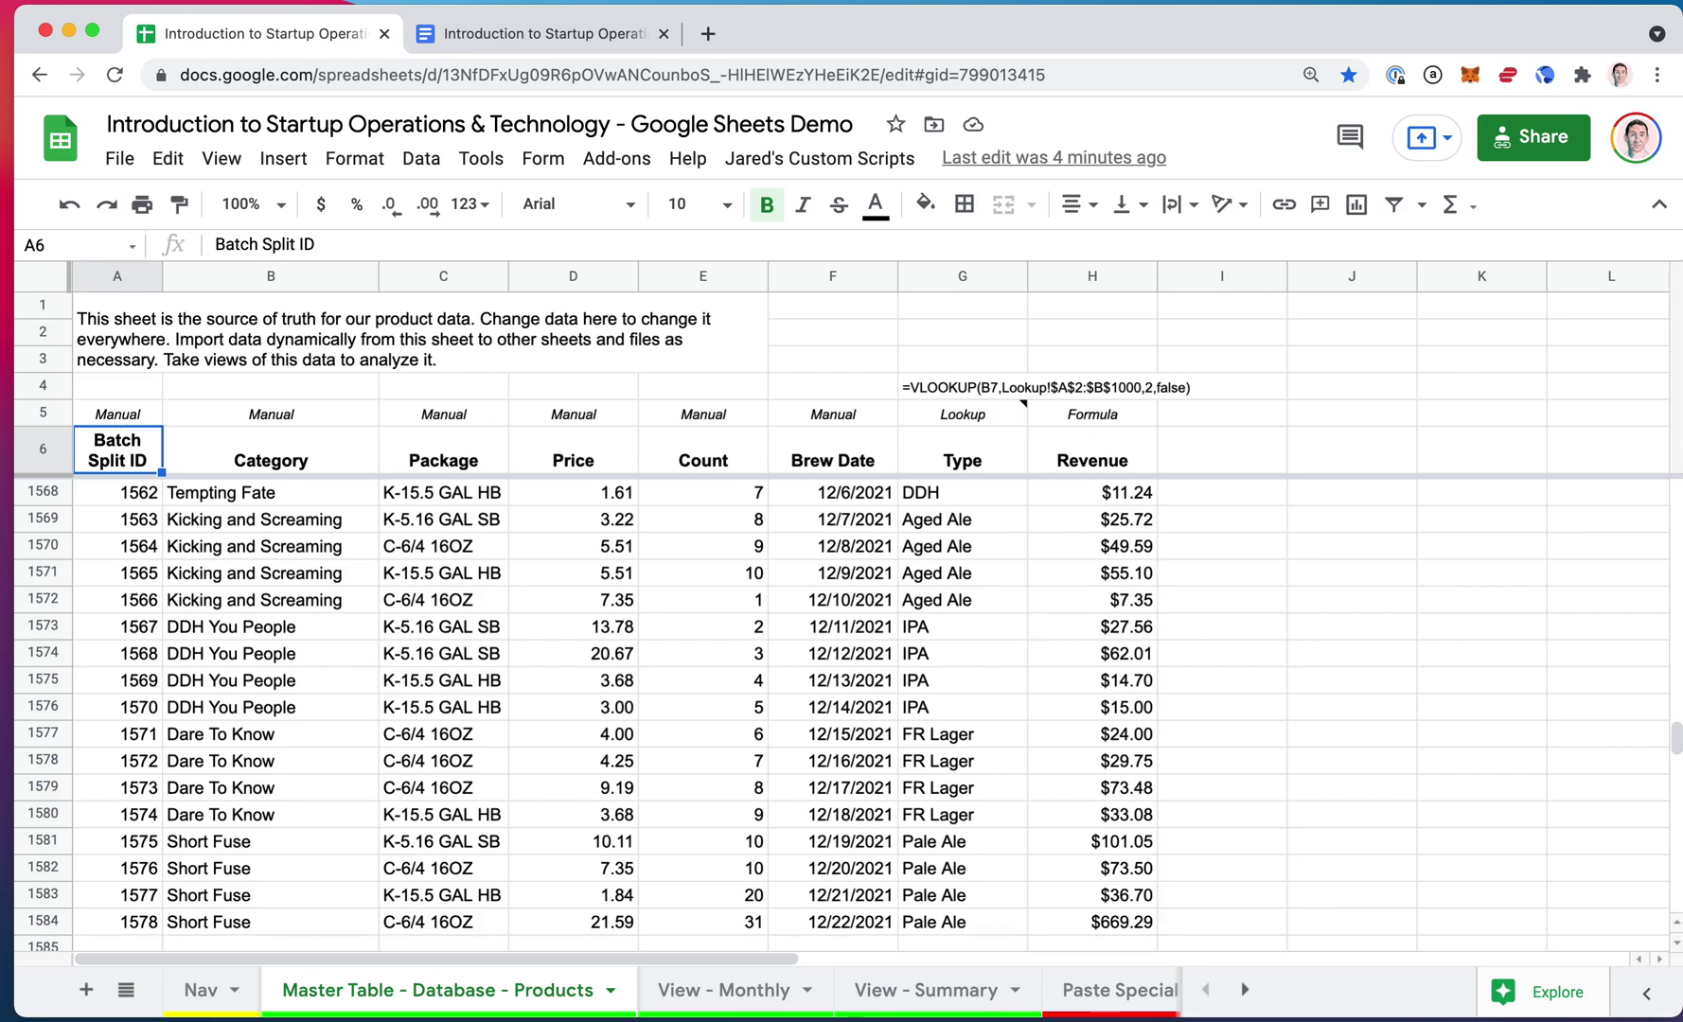
- Move cell by cell to the Category entry B9 and back to the Batch Split ID header A6
{"action": "key", "text": "Down"}
{"action": "key", "text": "Right"}
{"action": "key", "text": "Down"}
{"action": "key", "text": "Down"}
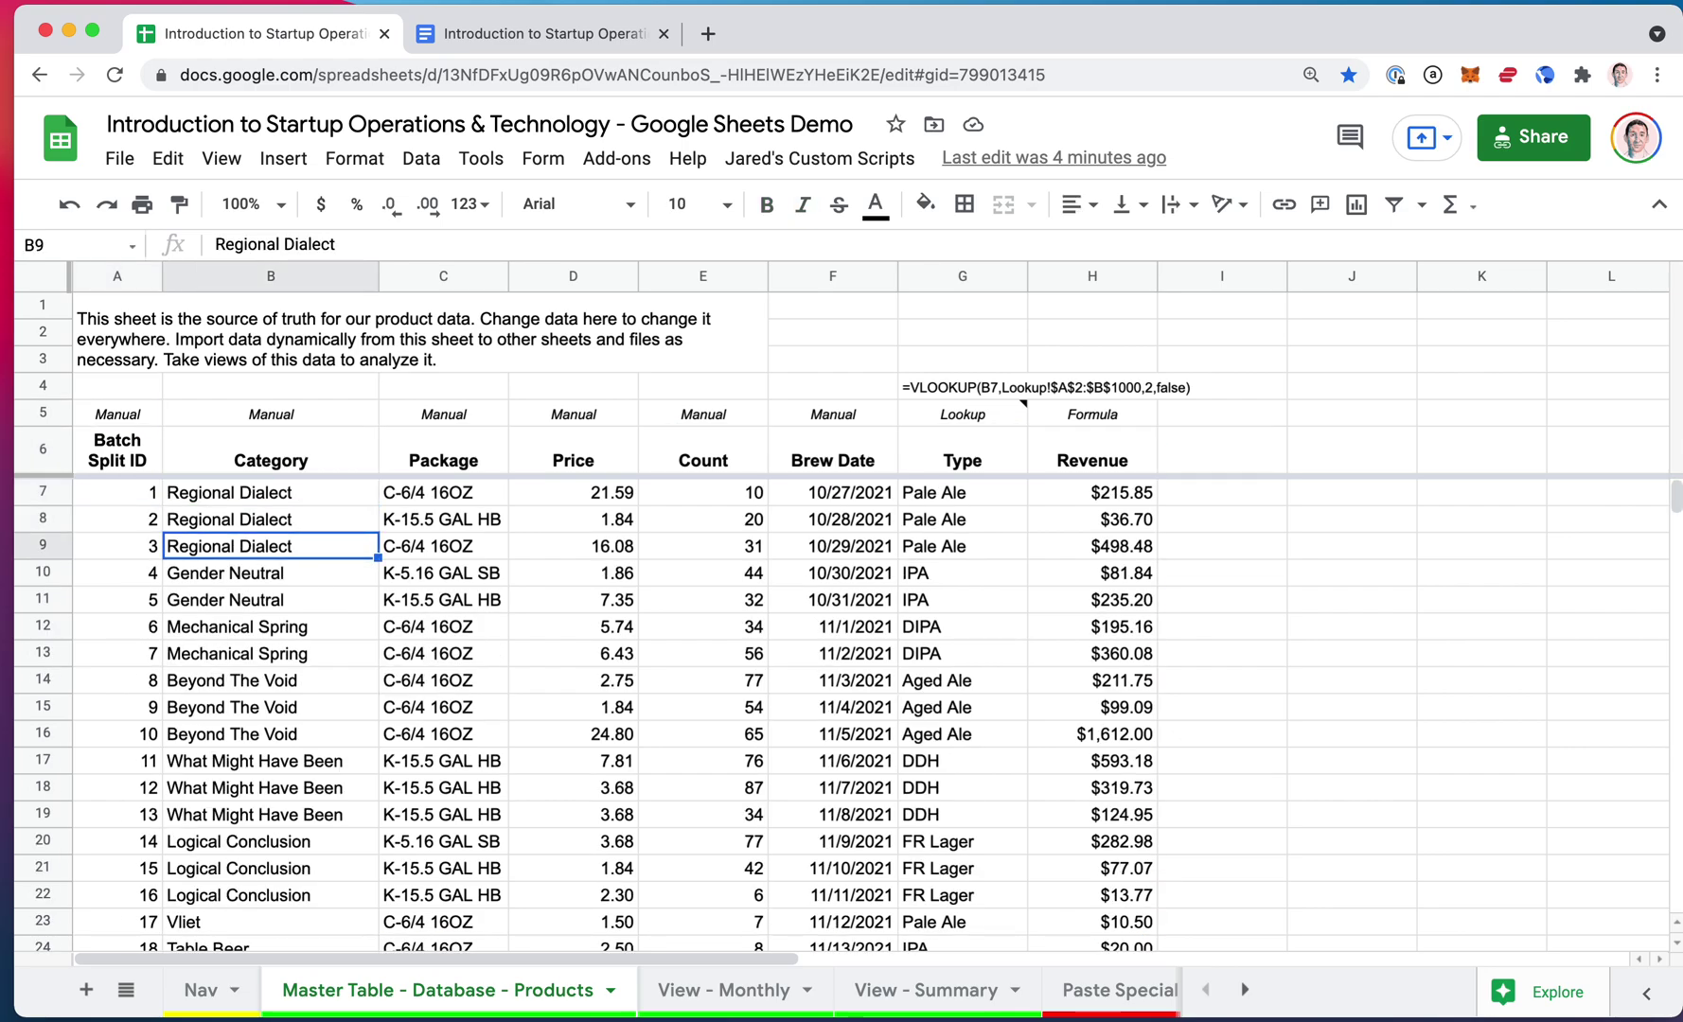
{"action": "key", "text": "Up"}
{"action": "key", "text": "Up"}
{"action": "key", "text": "Up"}
{"action": "key", "text": "Left"}
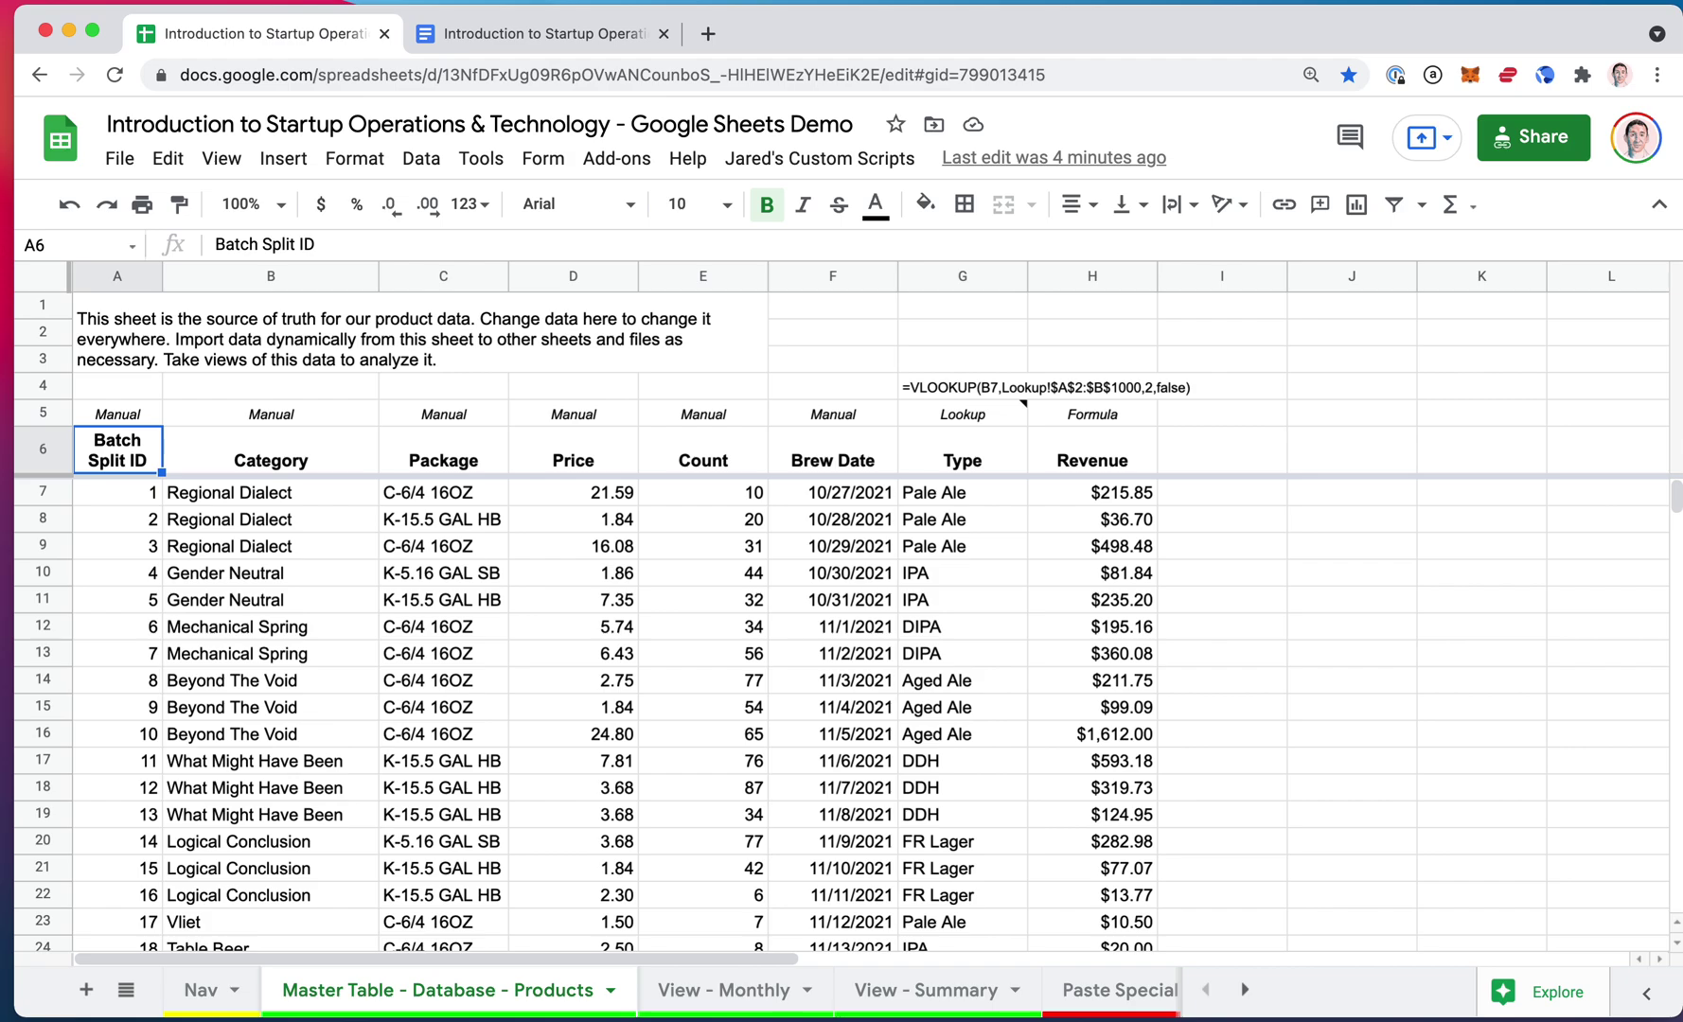
- Copy the first product record A7:H7 and paste it over the record below, starting at A8
{"action": "key", "text": "Down"}
{"action": "key", "text": "super+shift+Right"}
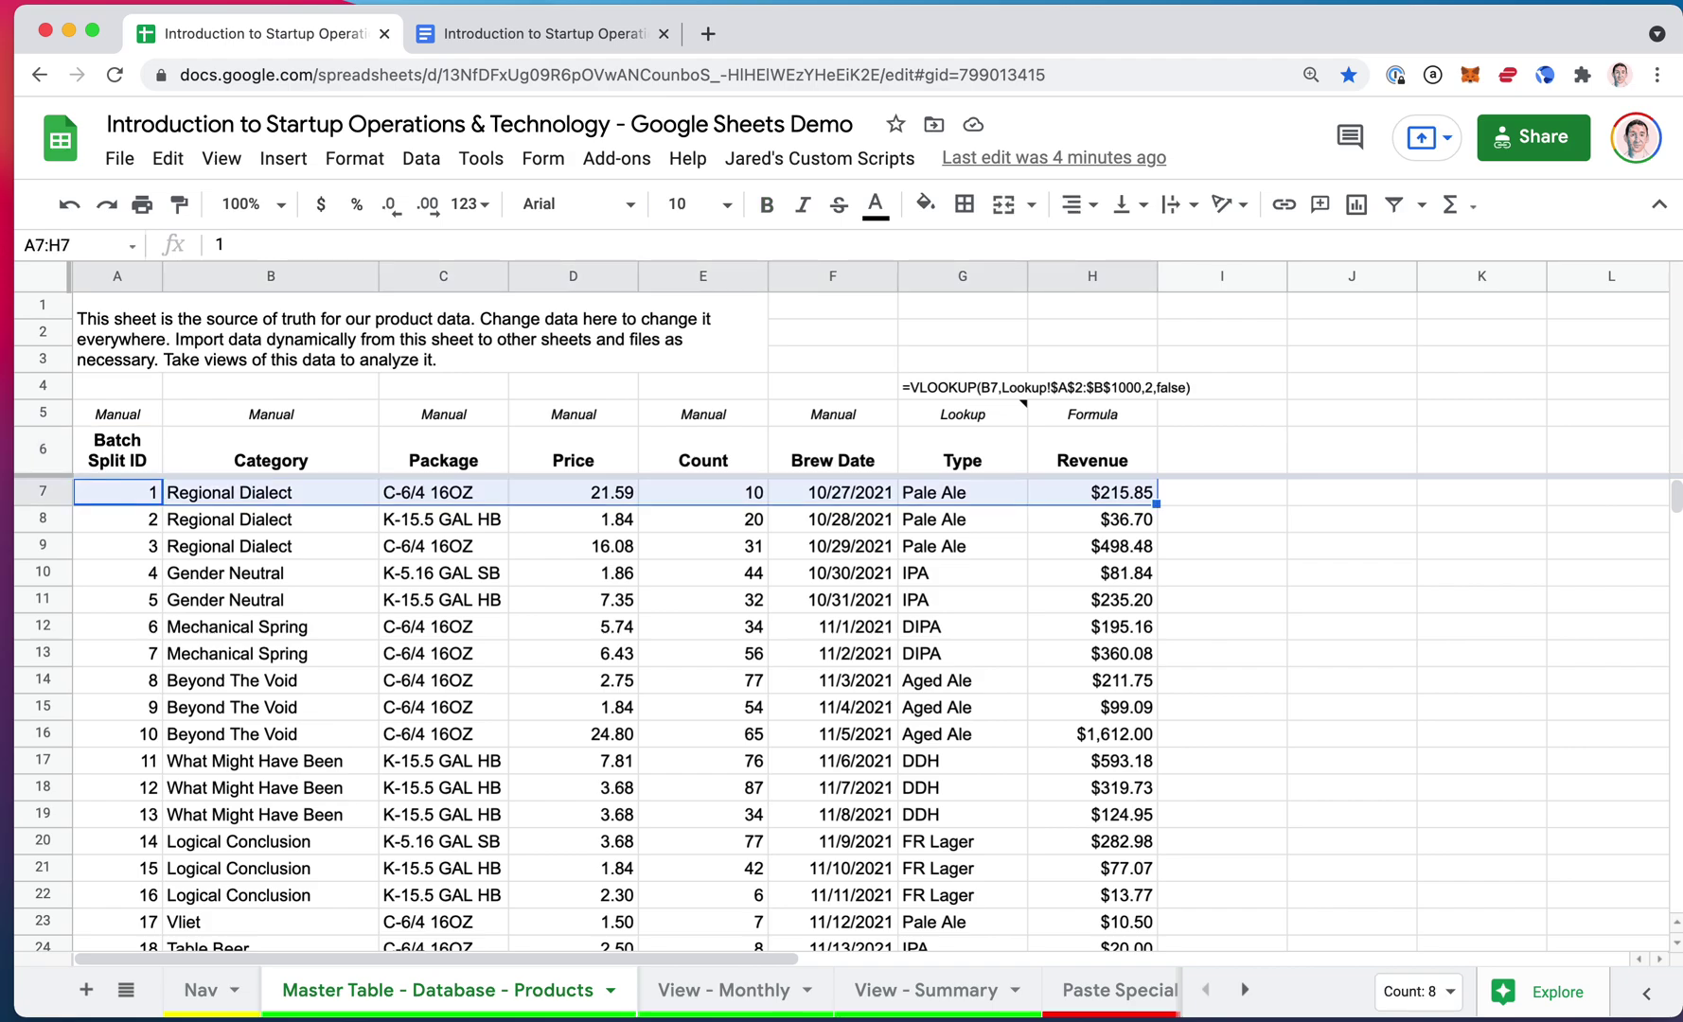
{"action": "key", "text": "Up"}
{"action": "key", "text": "Down"}
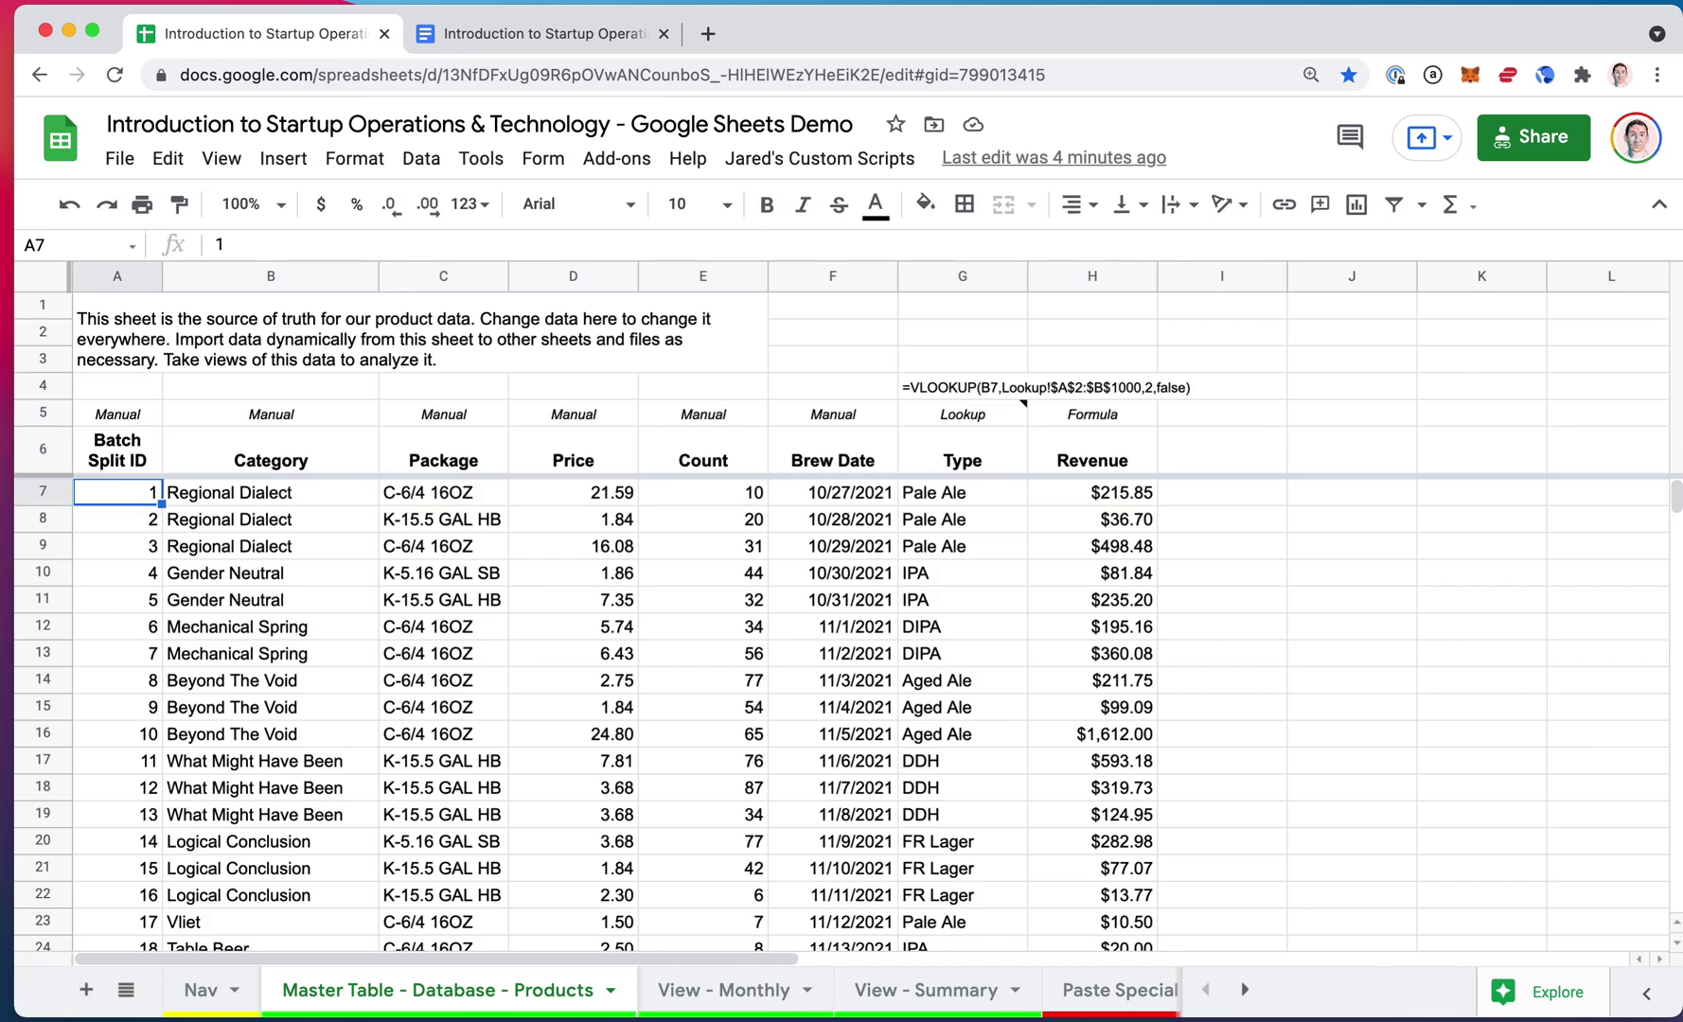
{"action": "key", "text": "super+shift+Right"}
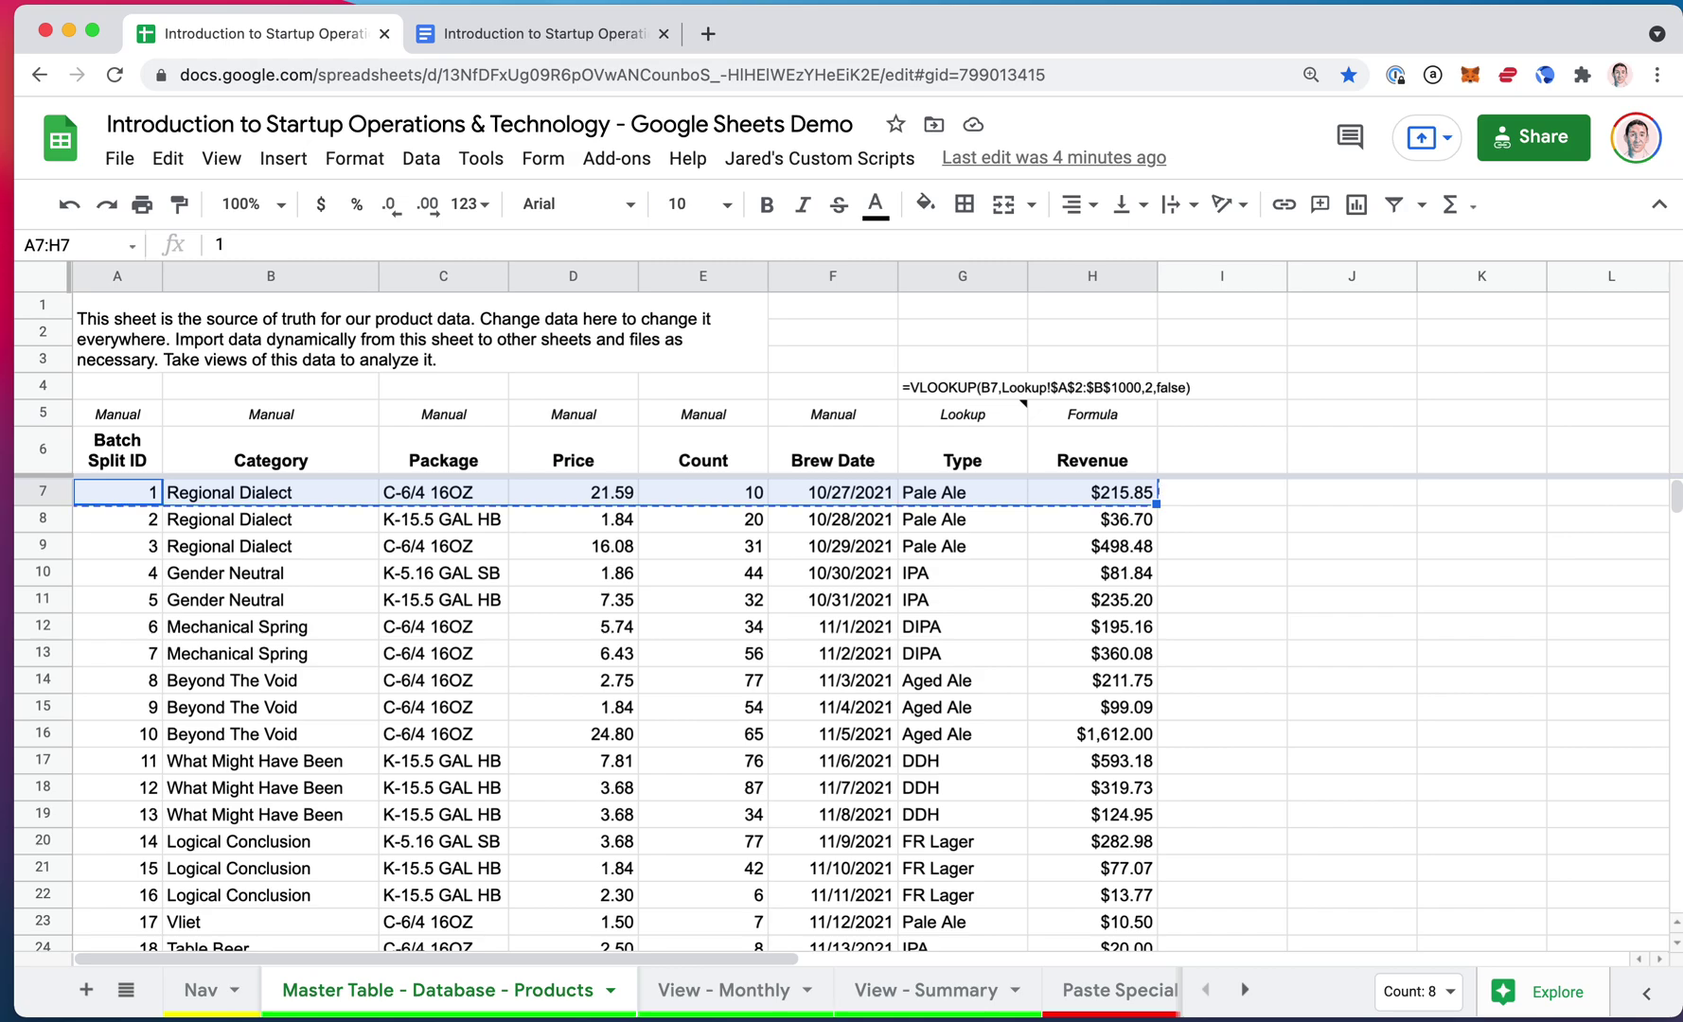
{"action": "key", "text": "Down"}
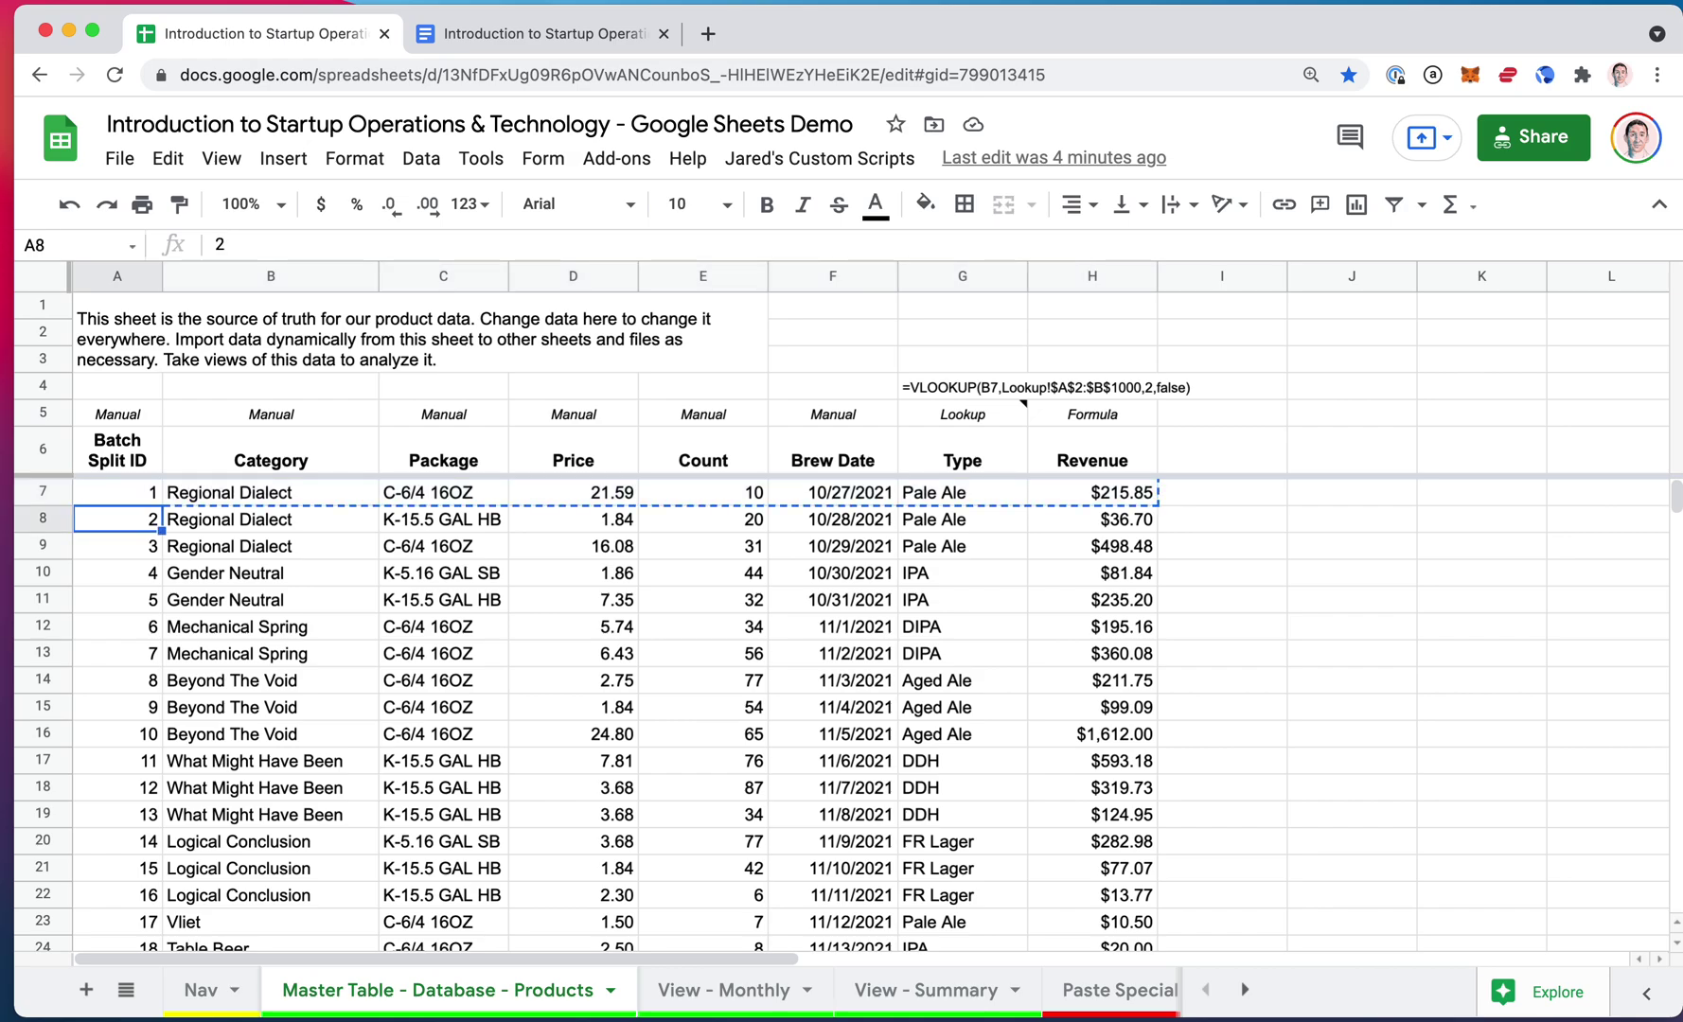
{"action": "key", "text": "super+v"}
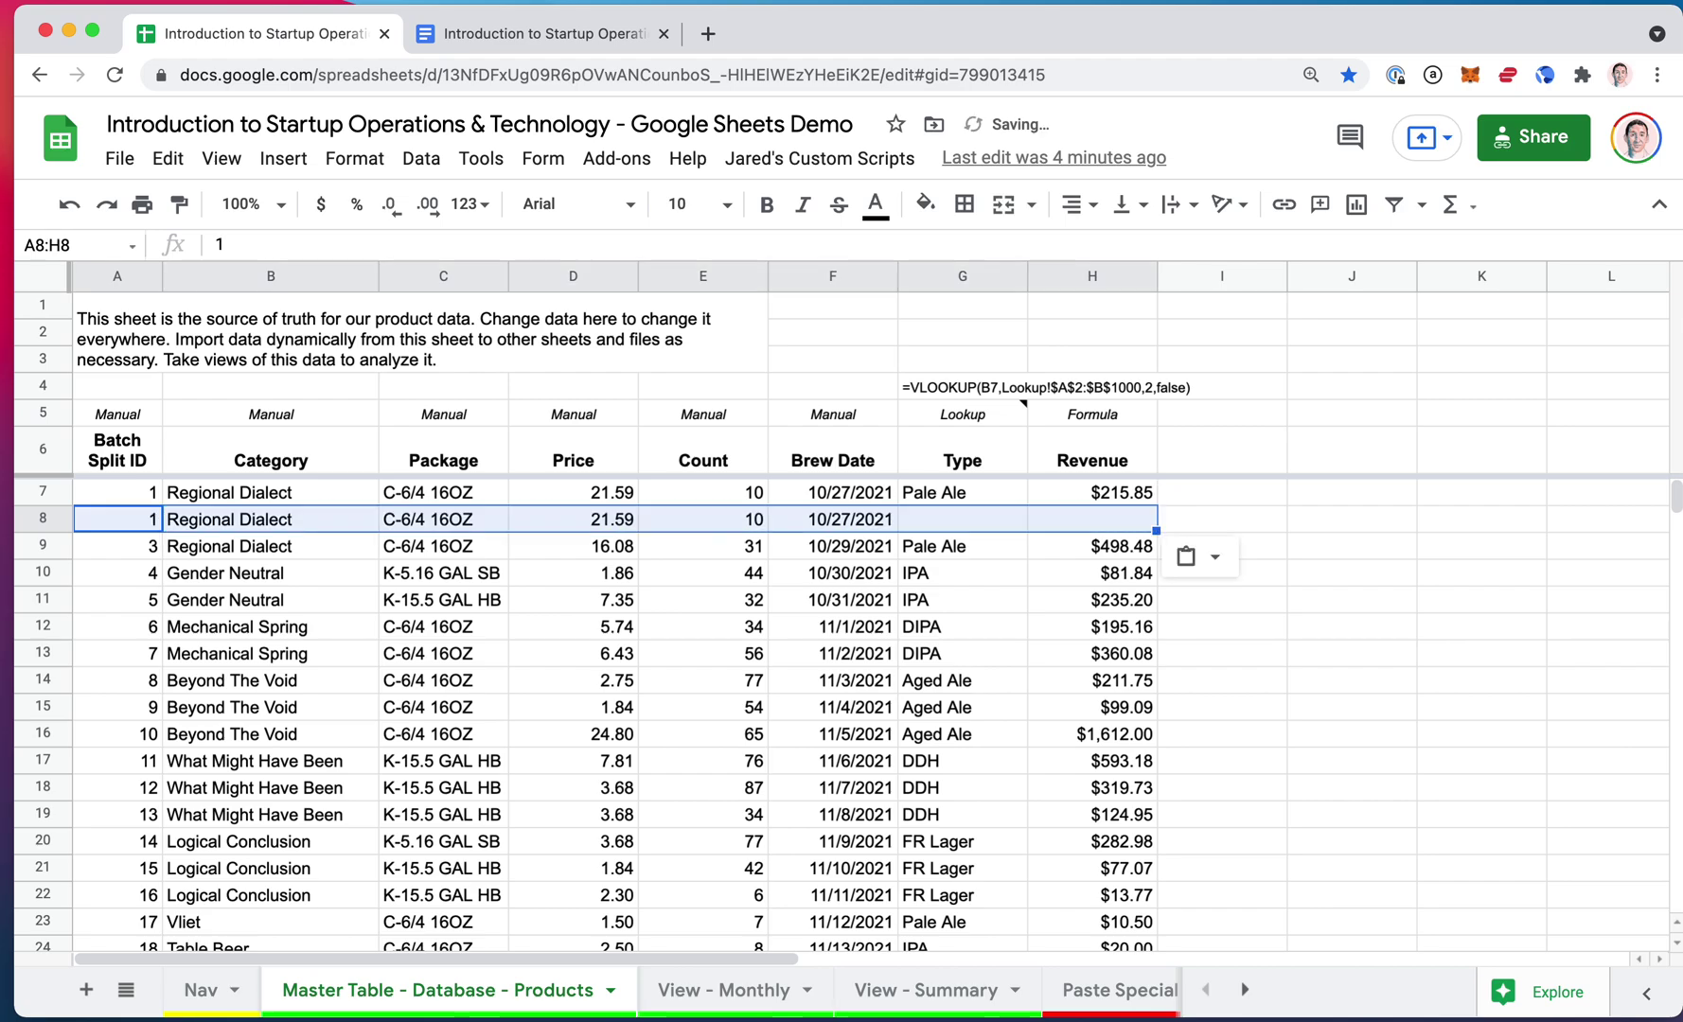
- Check the Type lookup formula in G8 of the pasted record, and paste the copied record again at A8
{"action": "key", "text": "Right"}
{"action": "key", "text": "Right"}
{"action": "key", "text": "Right"}
{"action": "key", "text": "Right"}
{"action": "key", "text": "Right"}
{"action": "key", "text": "Right"}
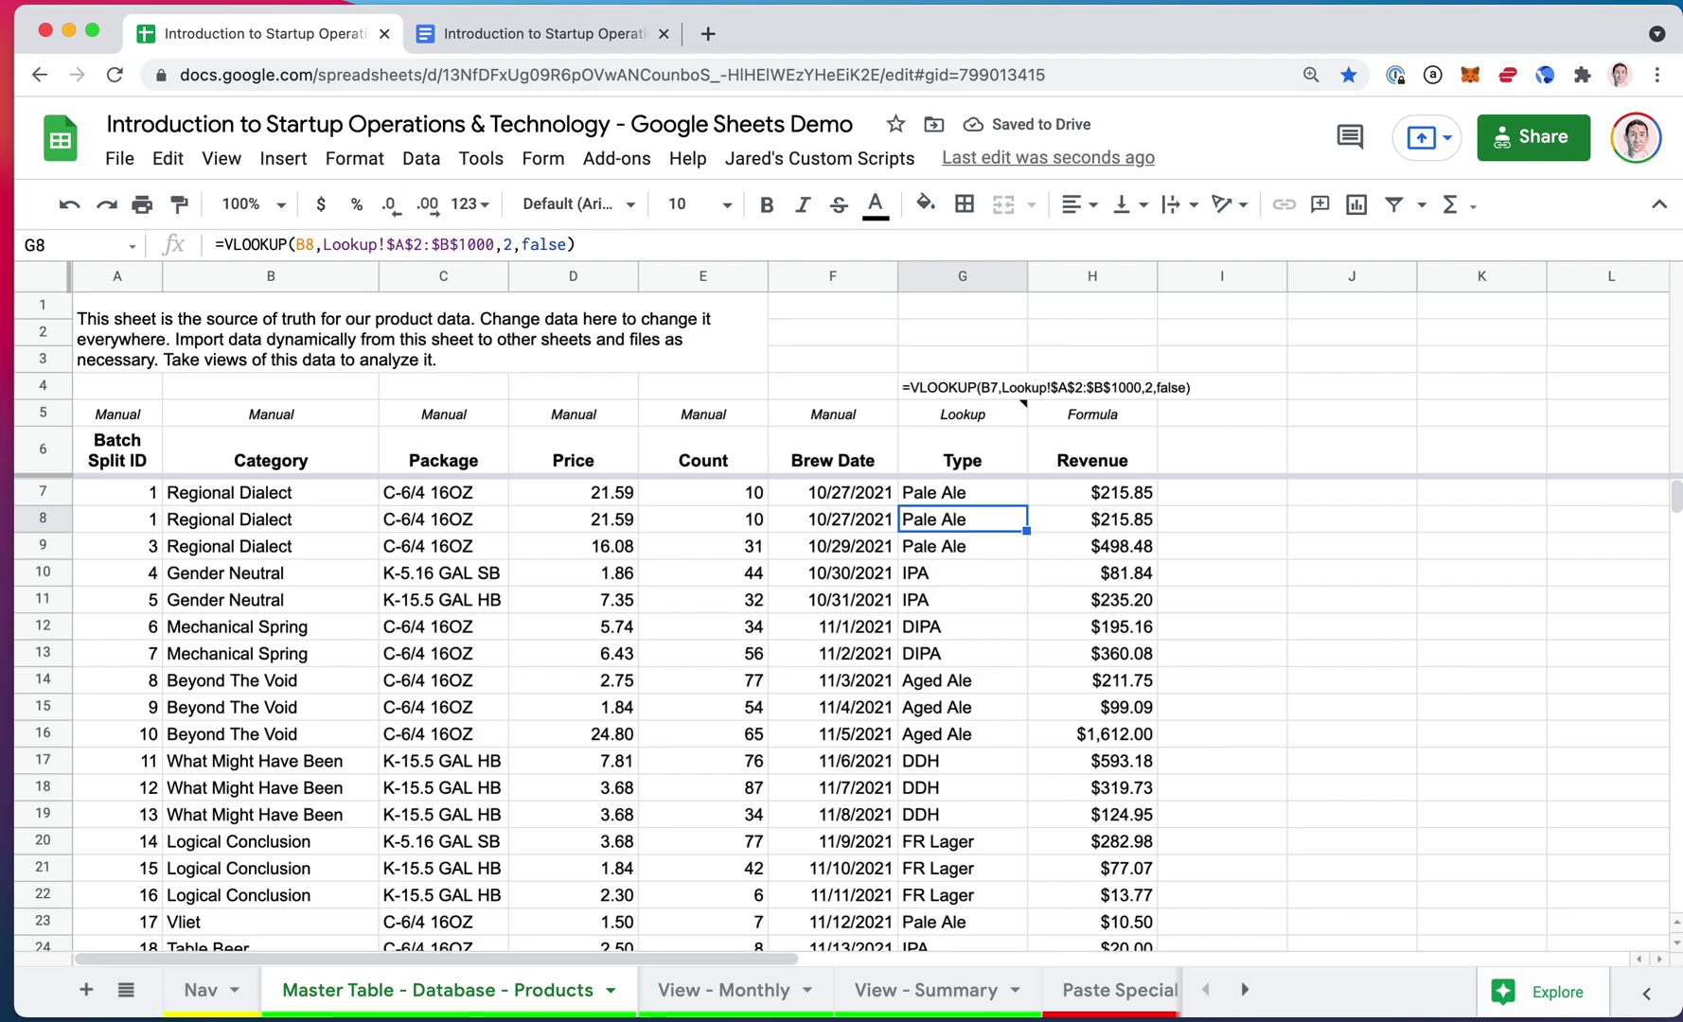
{"action": "key", "text": "Home"}
{"action": "key", "text": "super+v"}
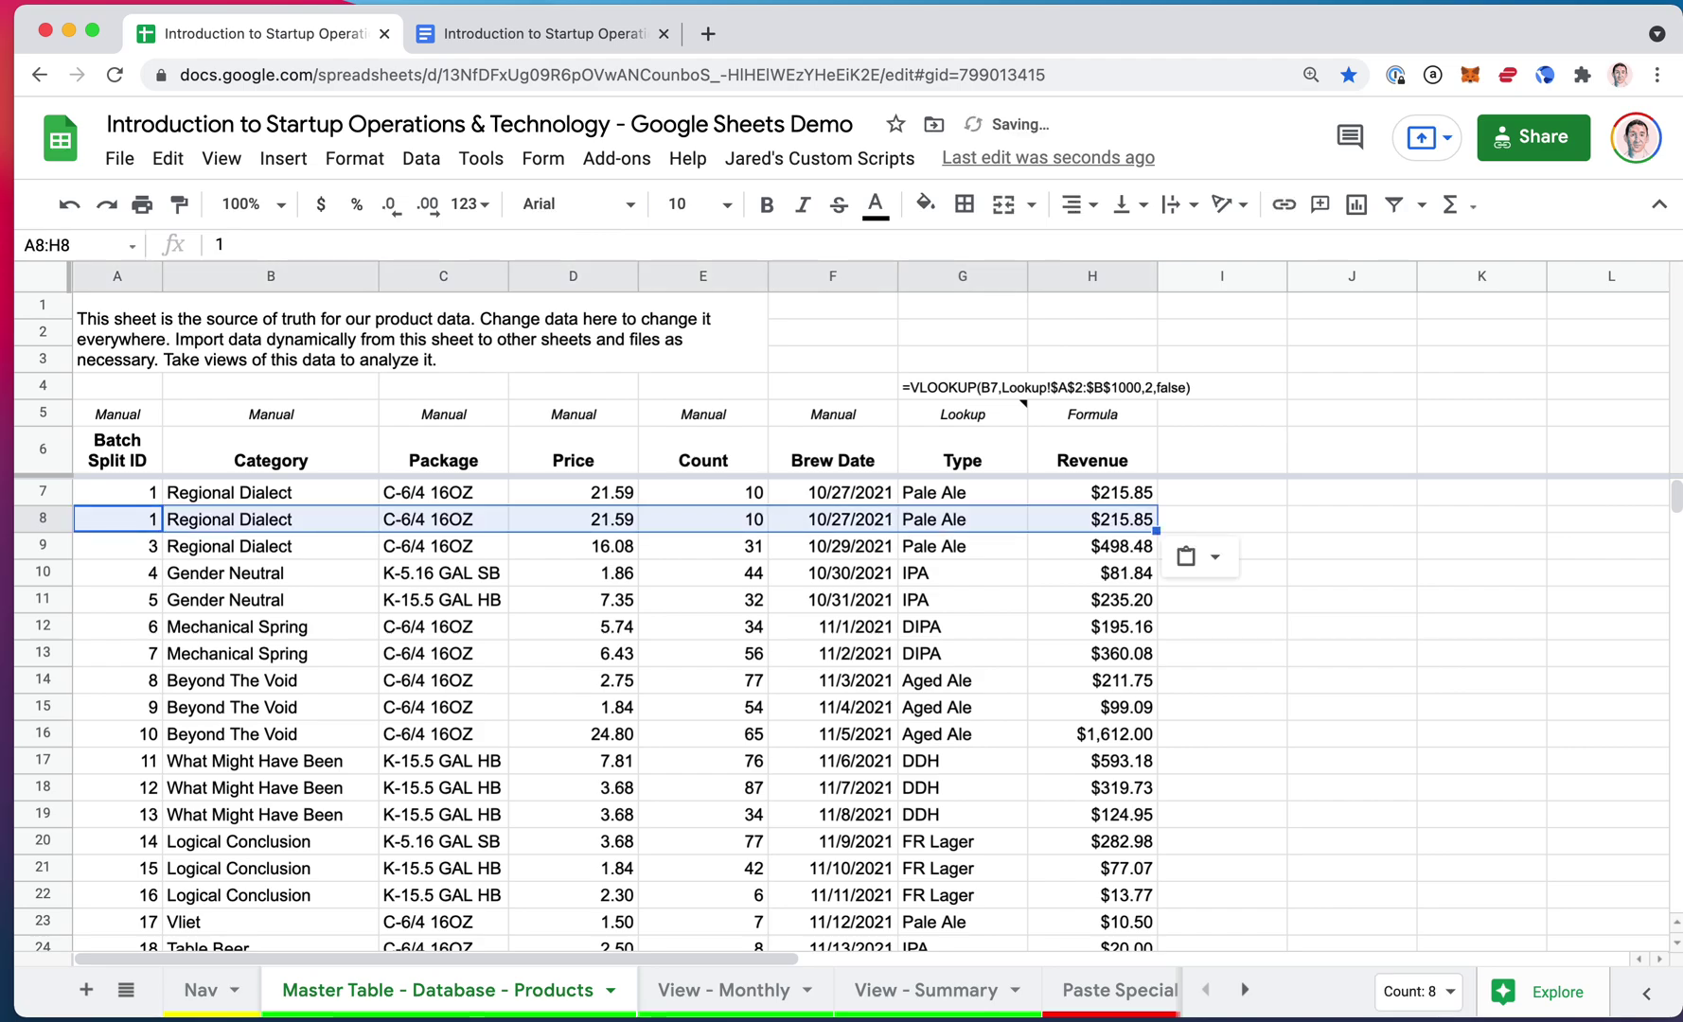
- Undo the paste over row 8 with the first record's Batch Split ID A7 as the active cell
{"action": "left_click", "coordinate": [118, 492]}
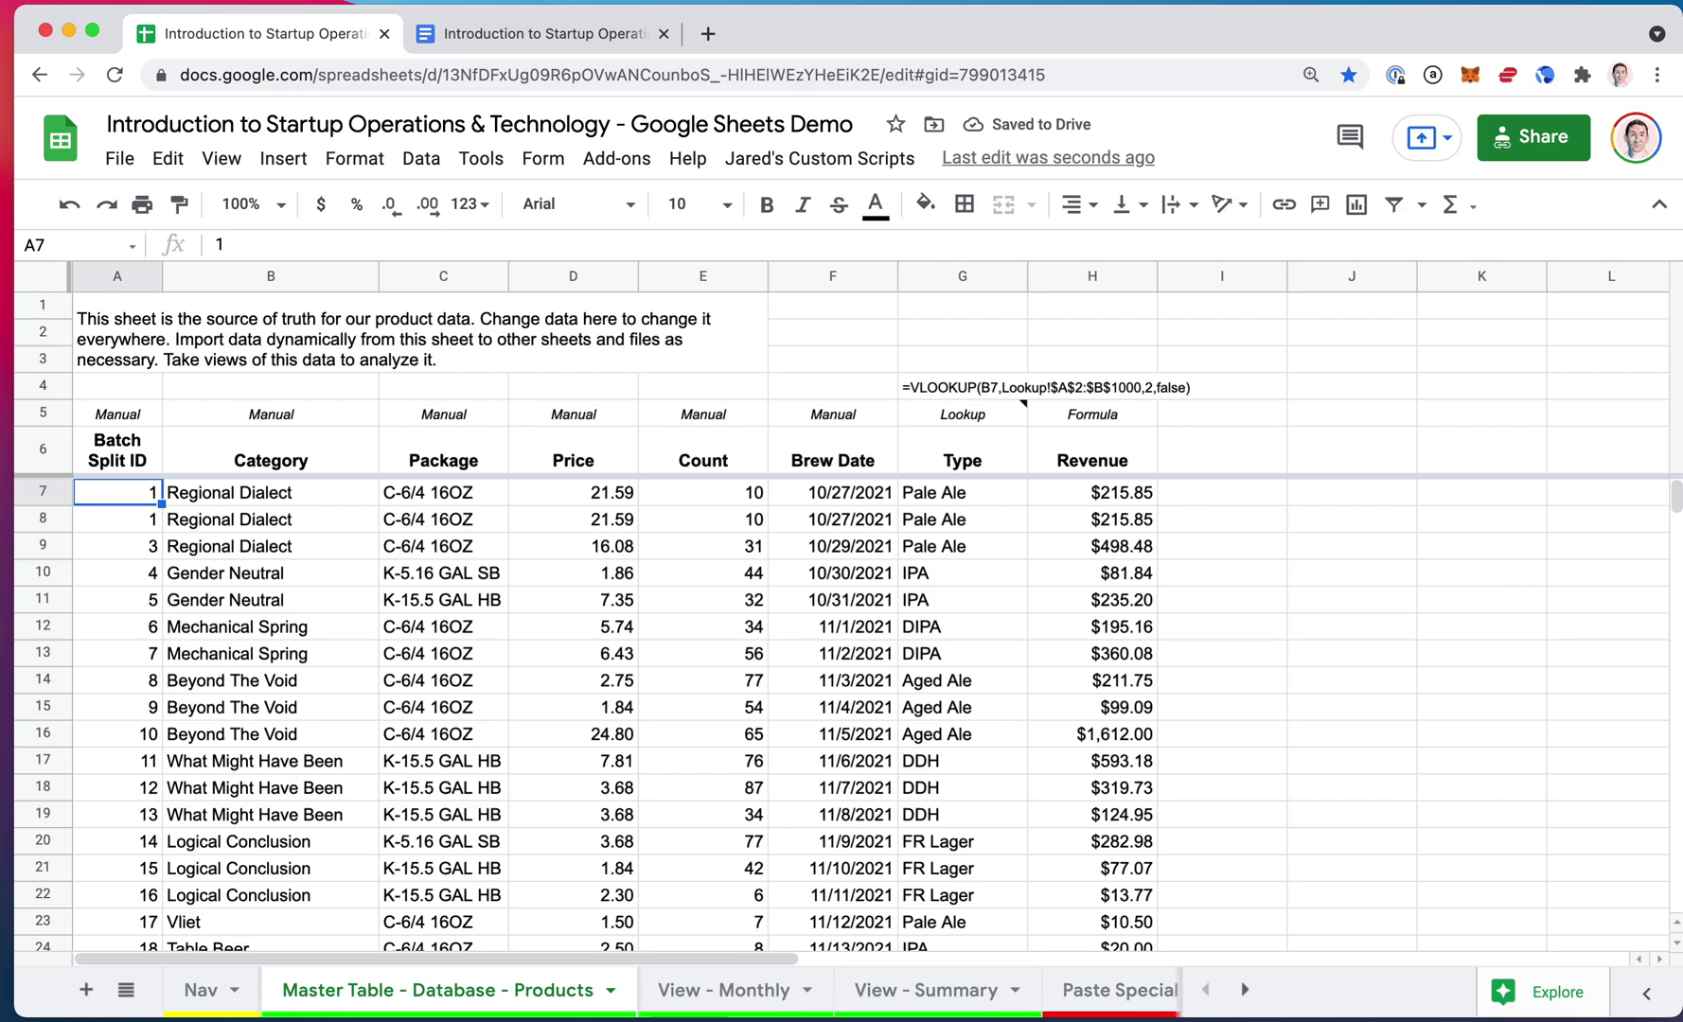
{"action": "key", "text": "super+z"}
{"action": "key", "text": "Up"}
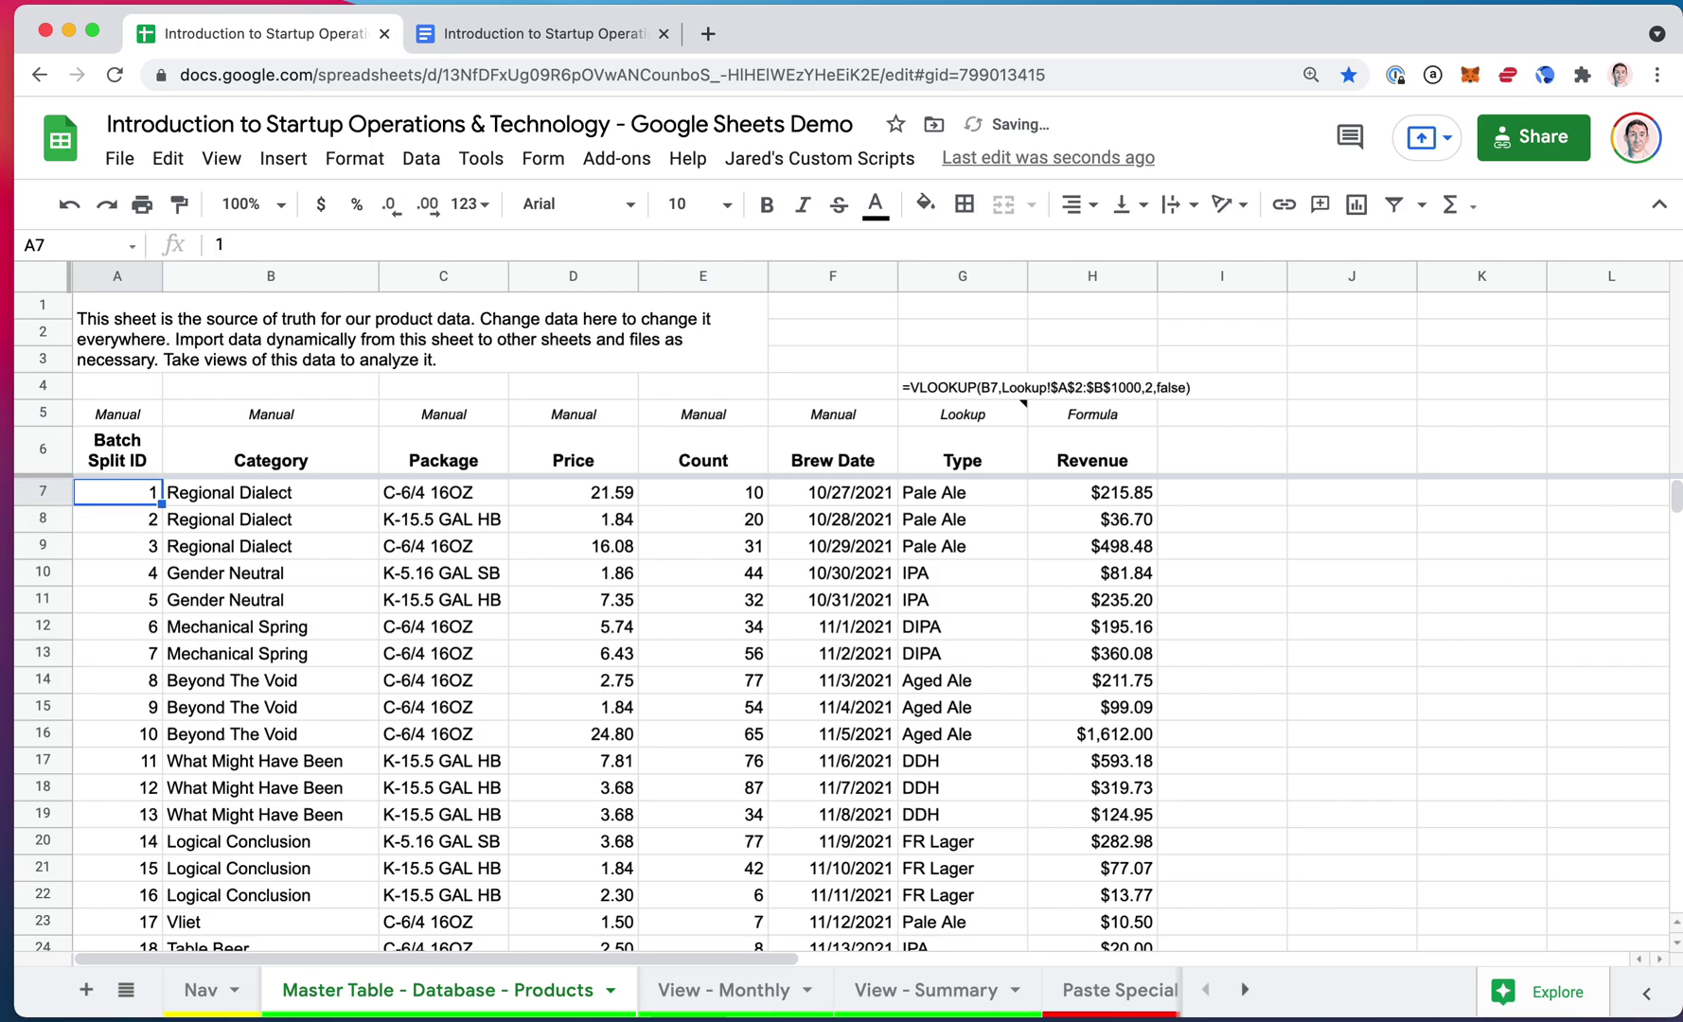
- Copy A7:H7 onto row 8 once more, undo the paste, and return to A7
{"action": "key", "text": "super+shift+Right"}
{"action": "key", "text": "Down"}
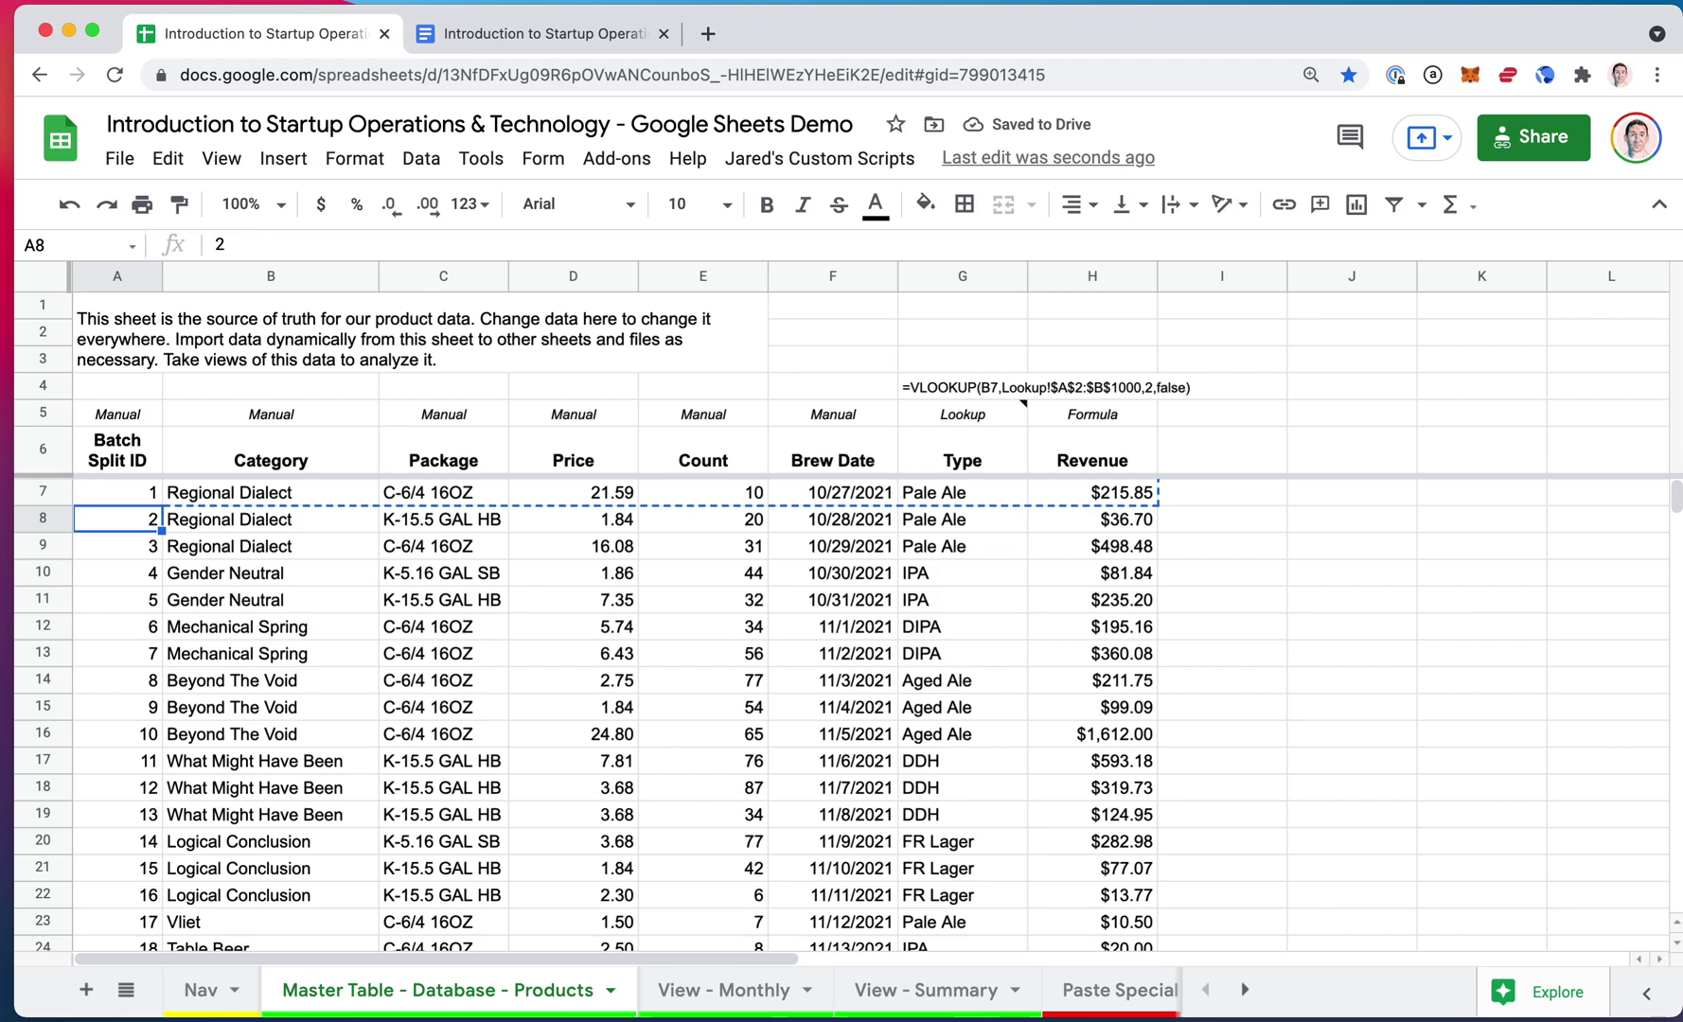
{"action": "key", "text": "super+v"}
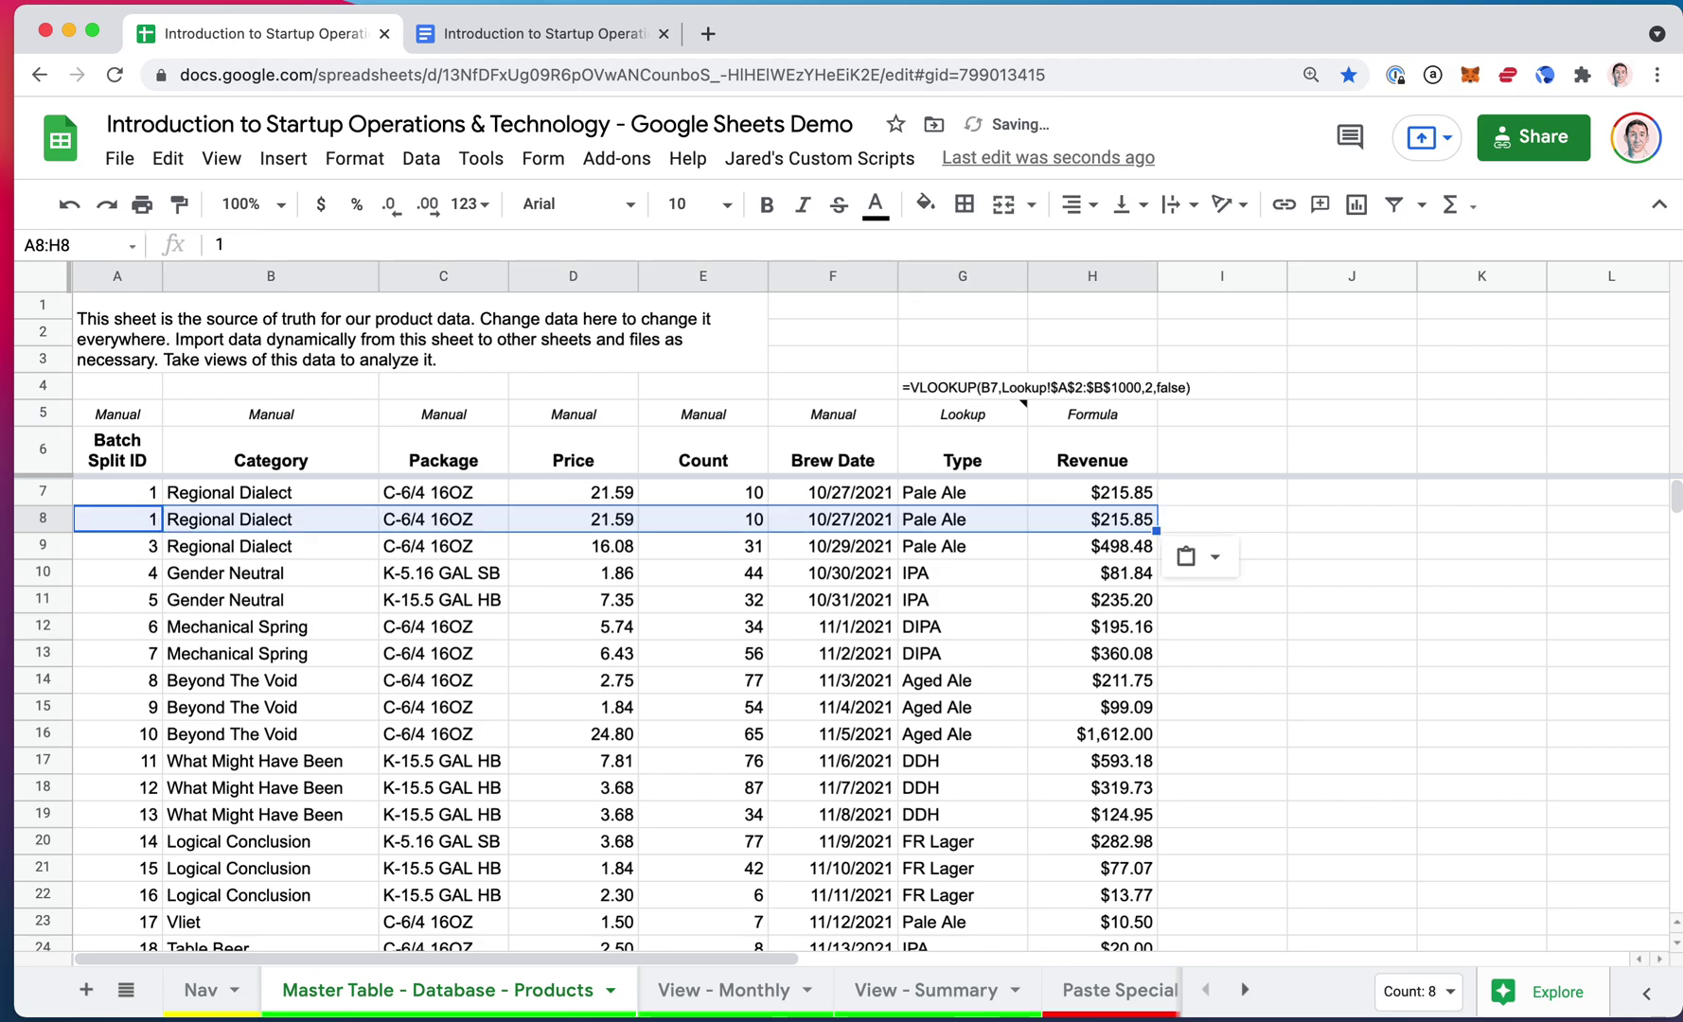
{"action": "key", "text": "super+z"}
{"action": "key", "text": "Up"}
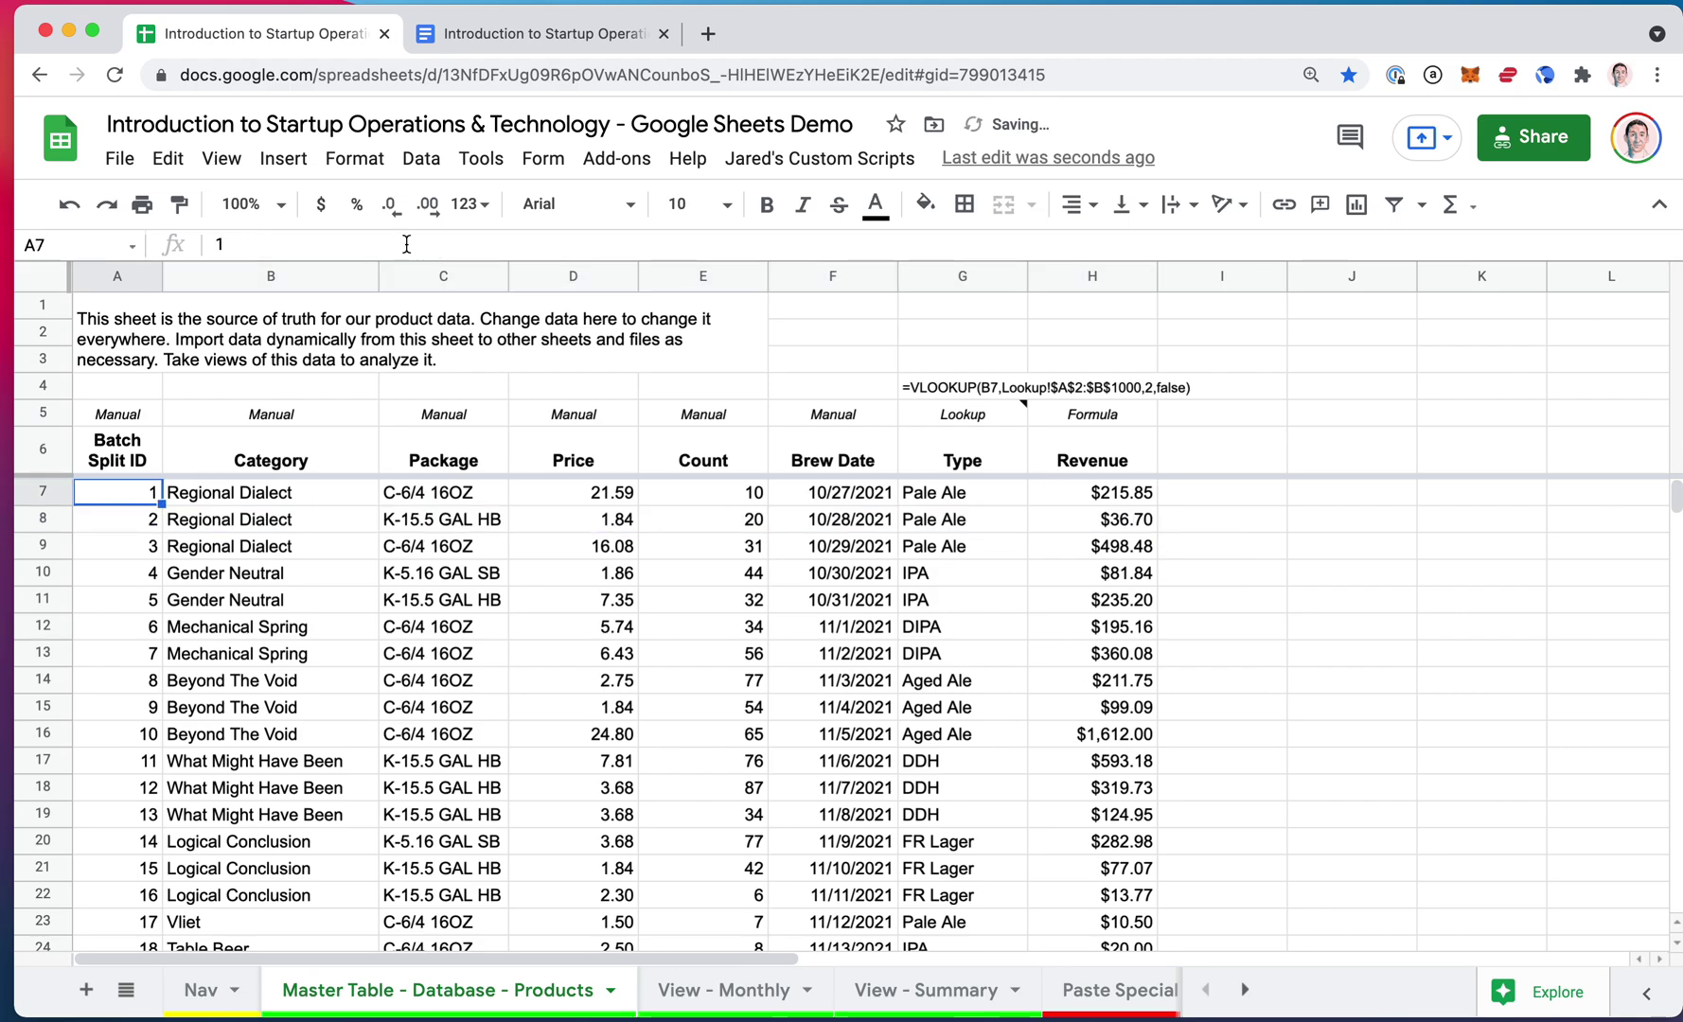
- Look over the shortcuts listed for the undo, redo, cut, copy and paste commands
{"action": "left_click", "coordinate": [167, 158]}
{"action": "mouse_move", "coordinate": [252, 439]}
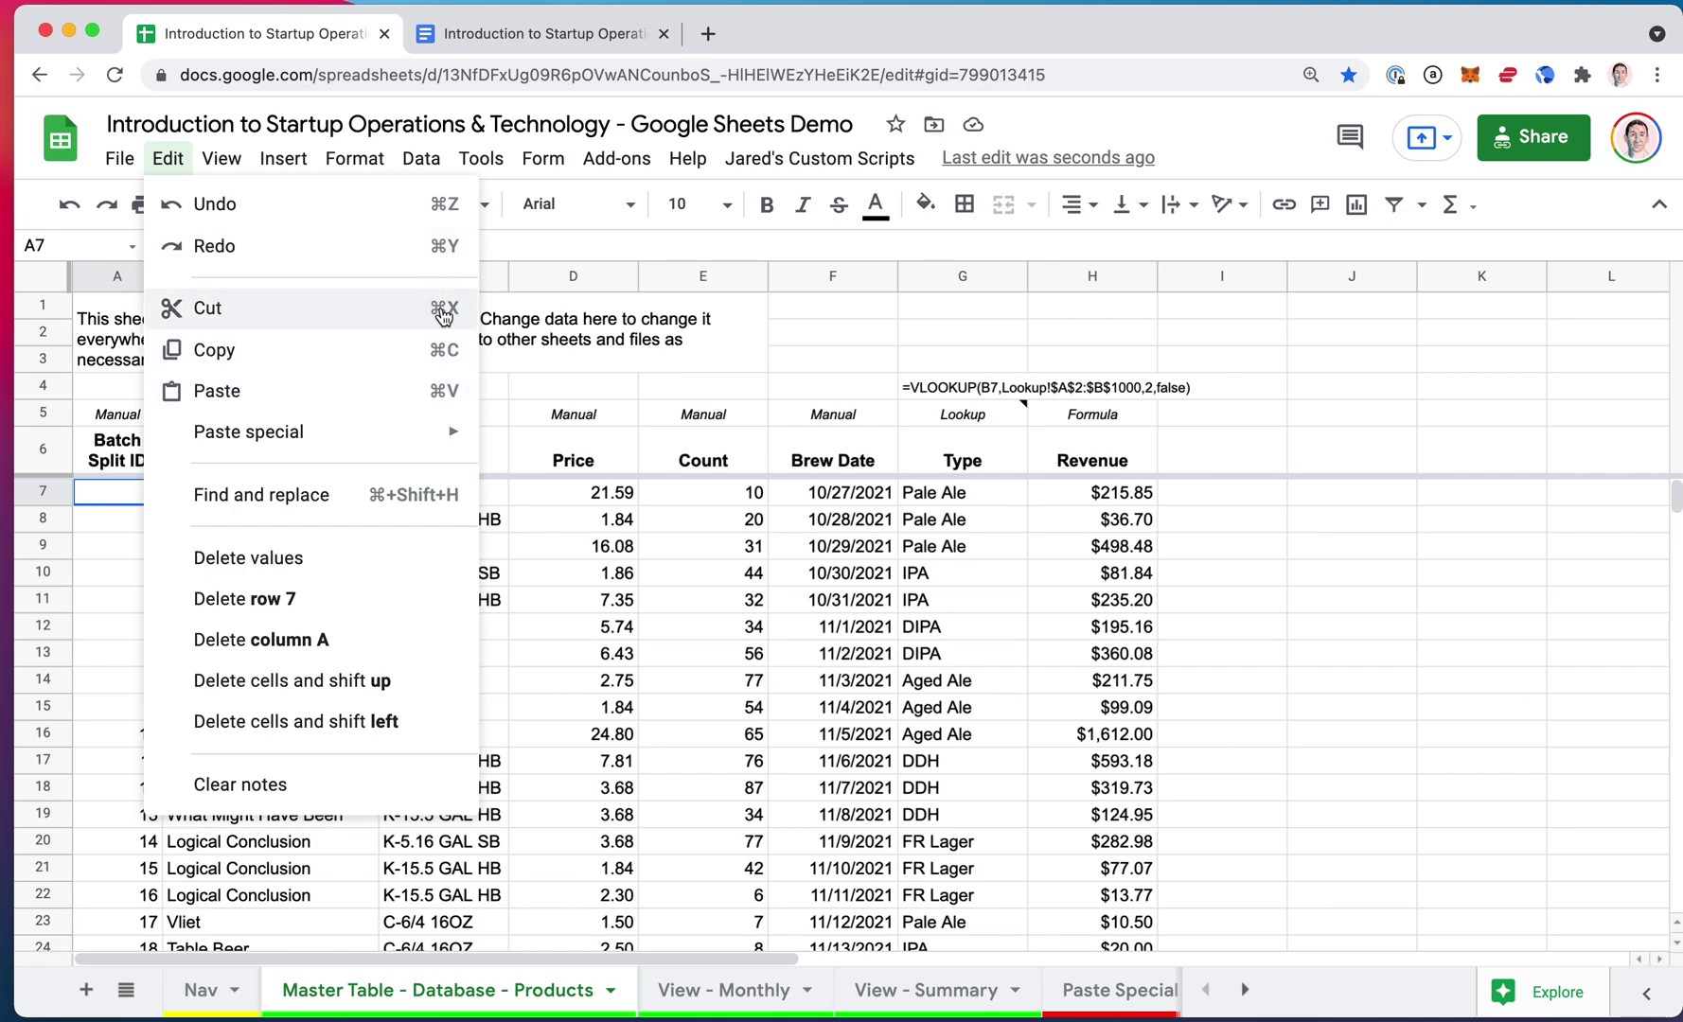
{"action": "left_click", "coordinate": [431, 206]}
- Reselect the first record A7:H7 from A7, copy it, and paste it over row 8
{"action": "left_click", "coordinate": [172, 505]}
{"action": "key", "text": "Left"}
{"action": "key", "text": "ctrl+shift+Right"}
{"action": "key", "text": "super+c"}
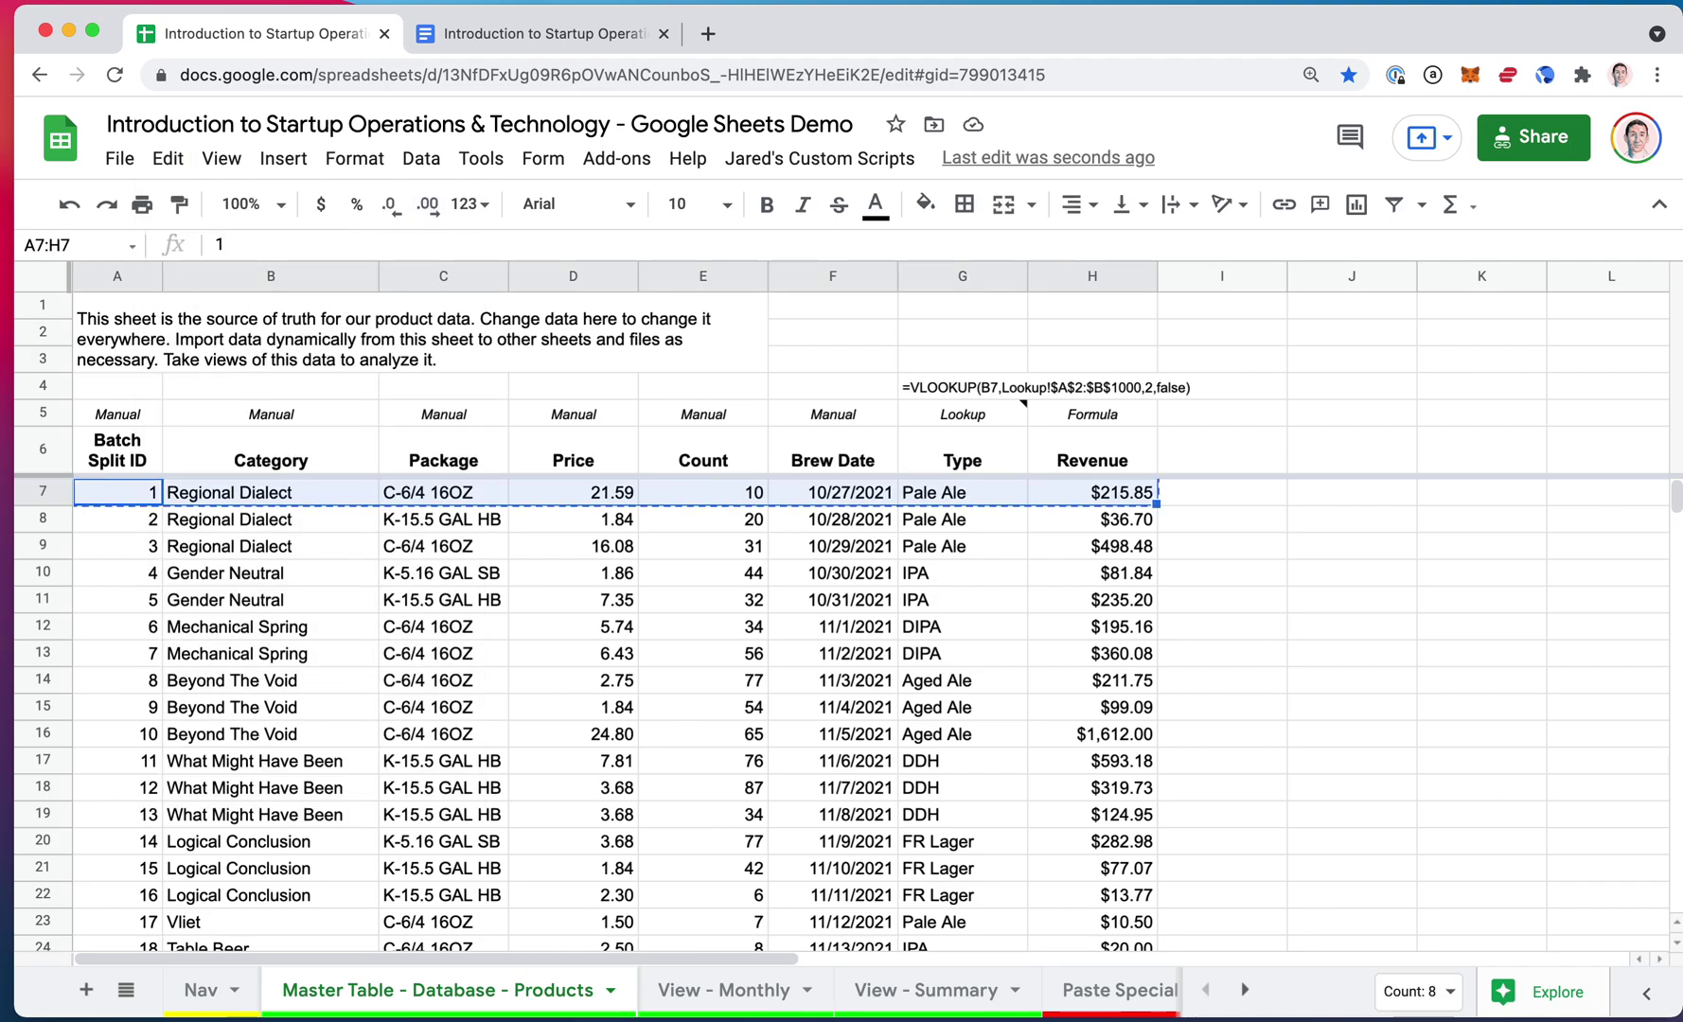
{"action": "left_click", "coordinate": [117, 519]}
{"action": "key", "text": "super+v"}
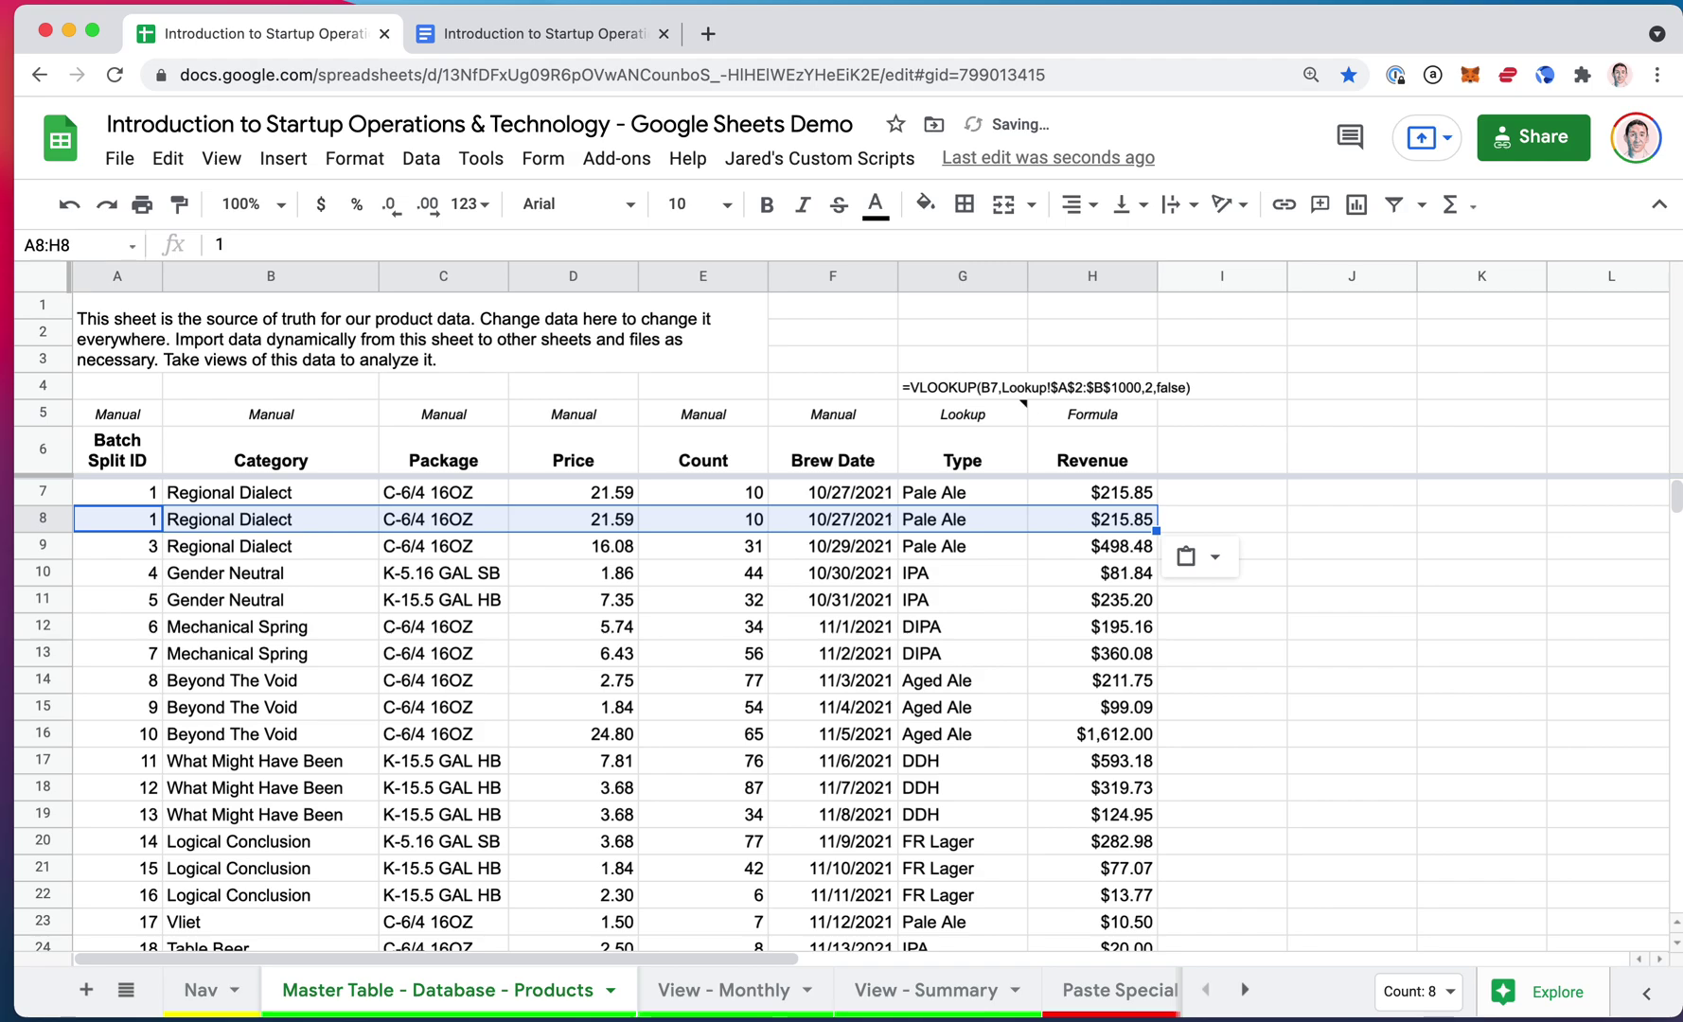
- Alternately undo and redo the paste over row 8, ending on an undo
{"action": "key", "text": "super+z"}
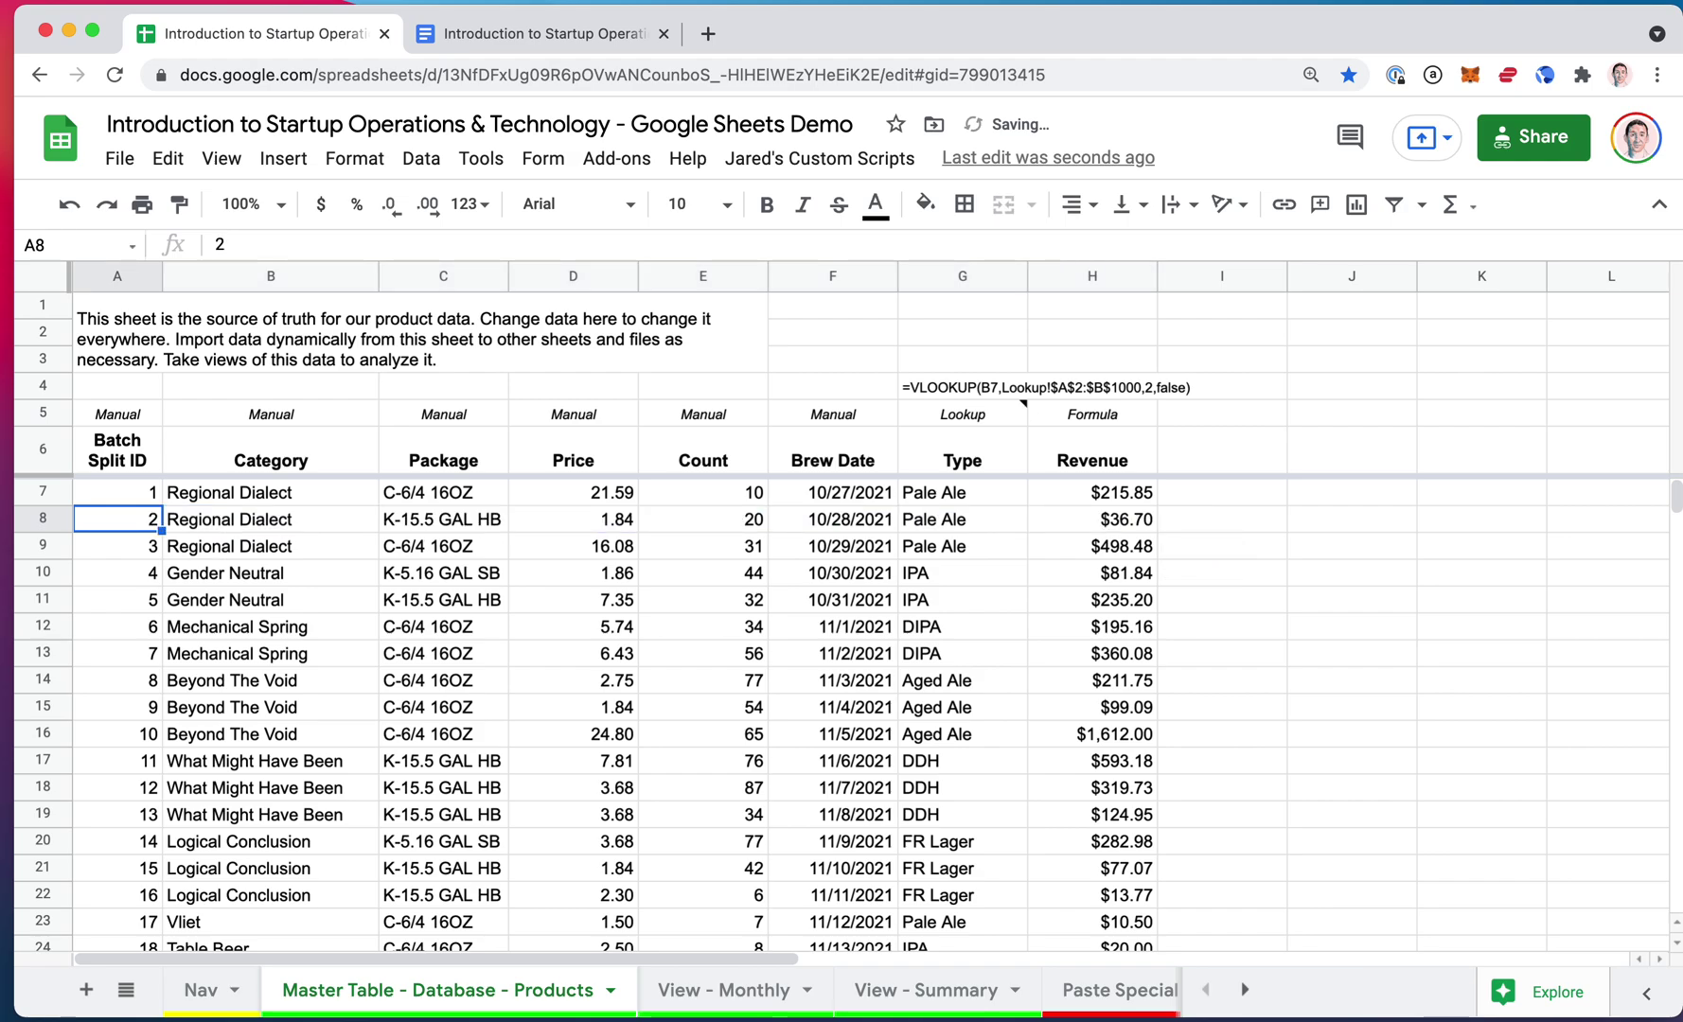
{"action": "key", "text": "super+shift+z"}
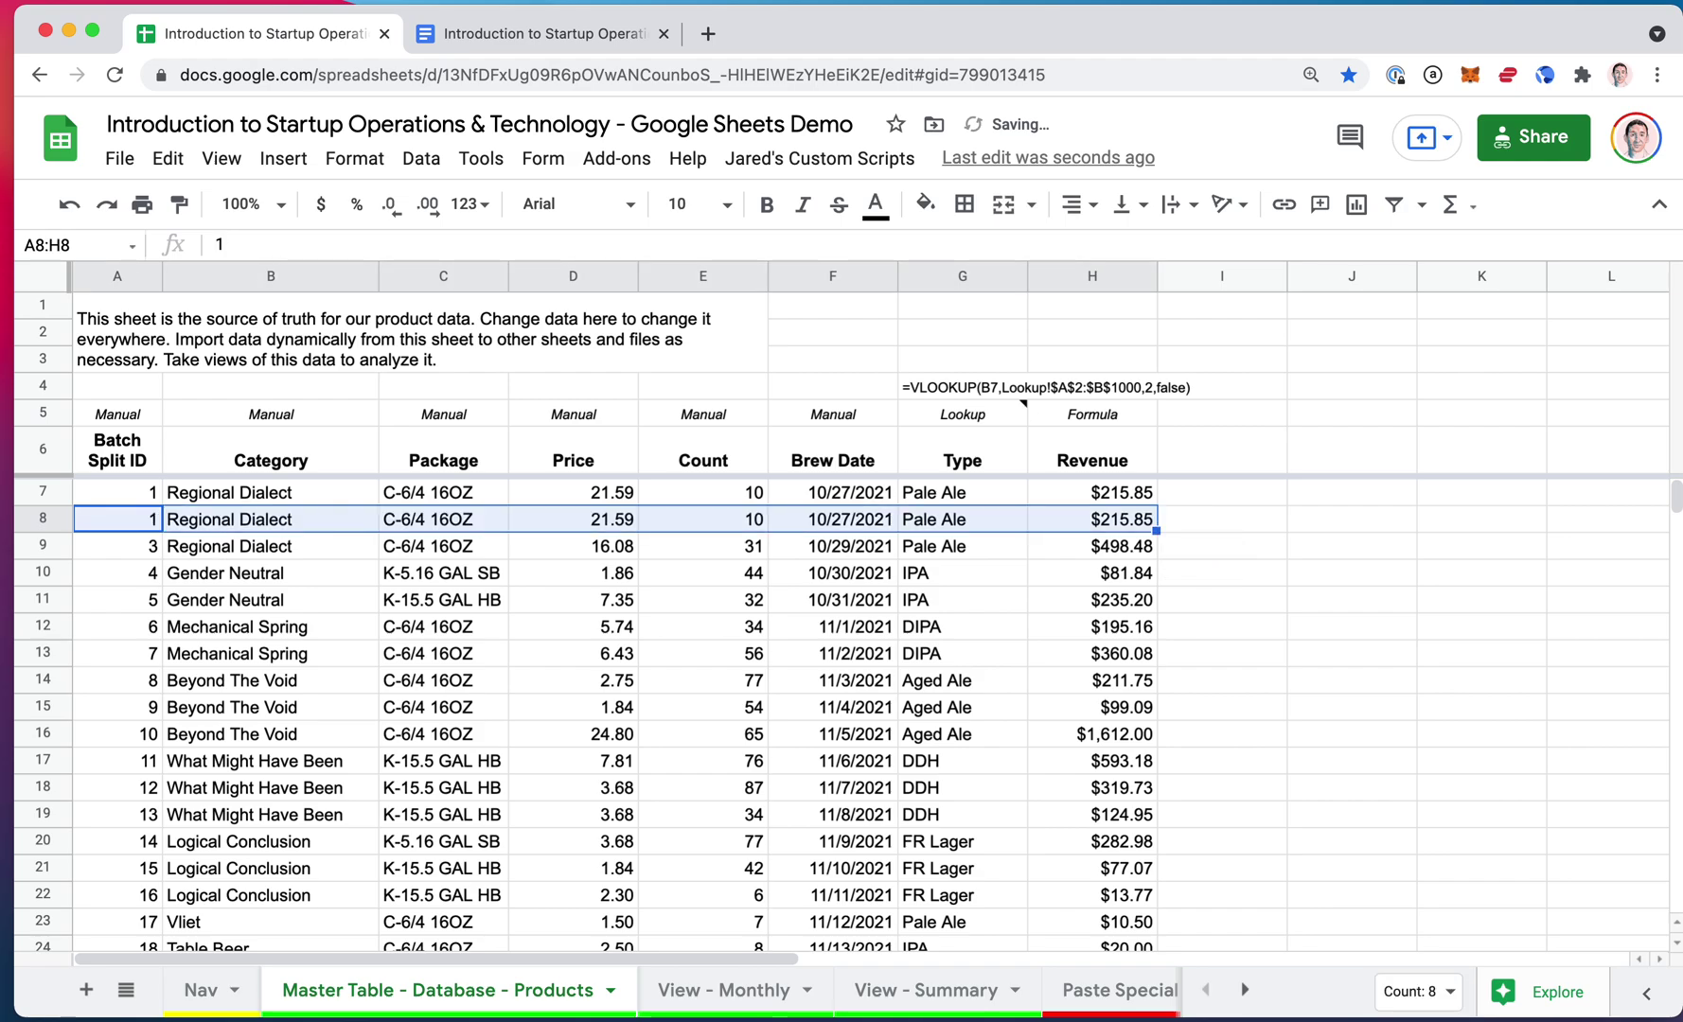
{"action": "key", "text": "super+z"}
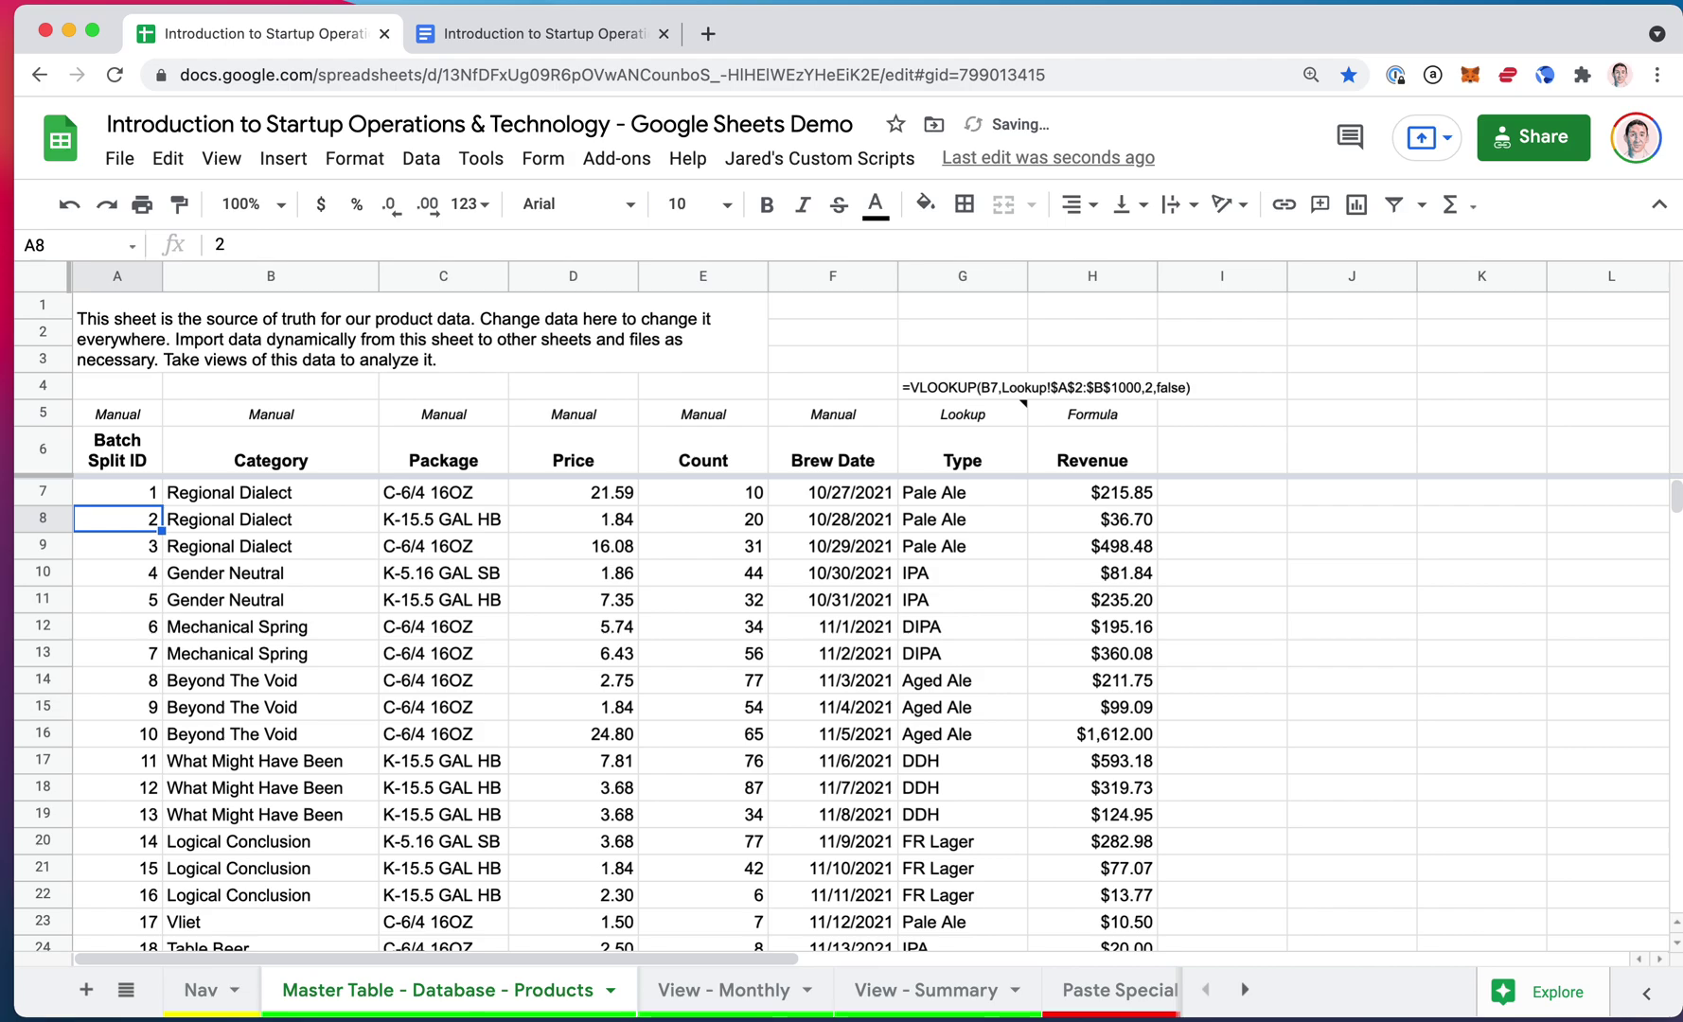
{"action": "key", "text": "super+shift+z"}
{"action": "key", "text": "super+z"}
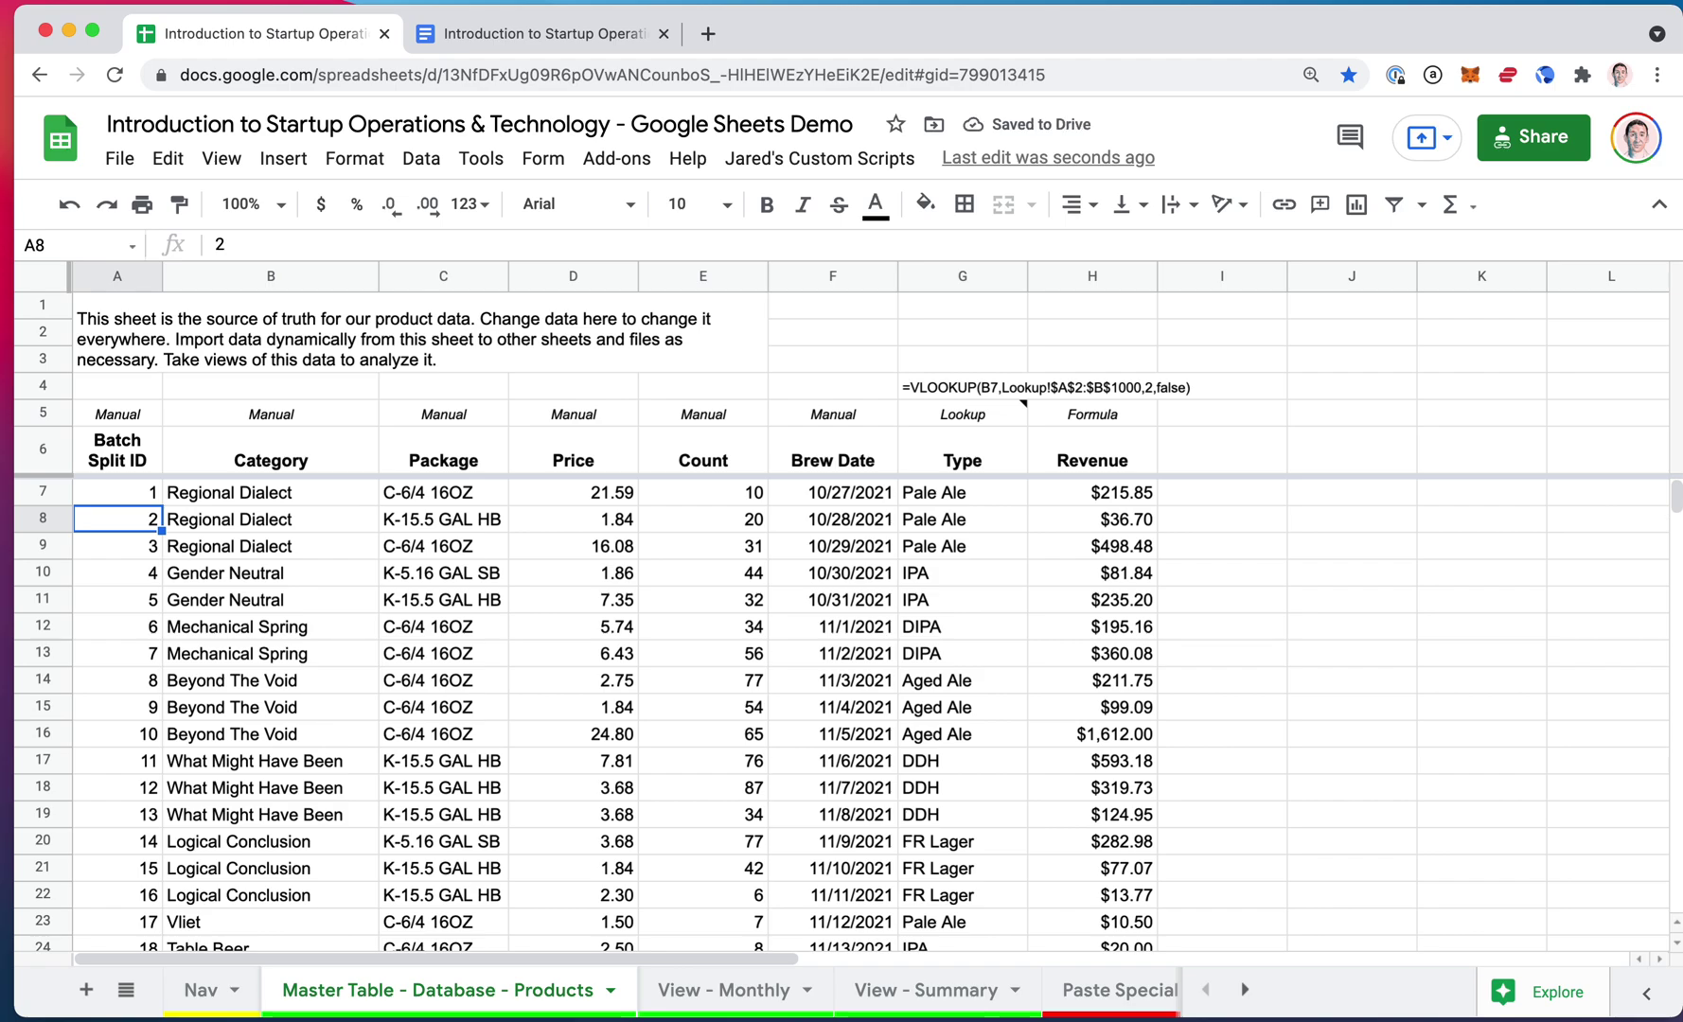
- Examine the shortcuts listed beside the editing and insertion commands, including the one for adding a comment
{"action": "key", "text": "Up"}
{"action": "left_click", "coordinate": [165, 157]}
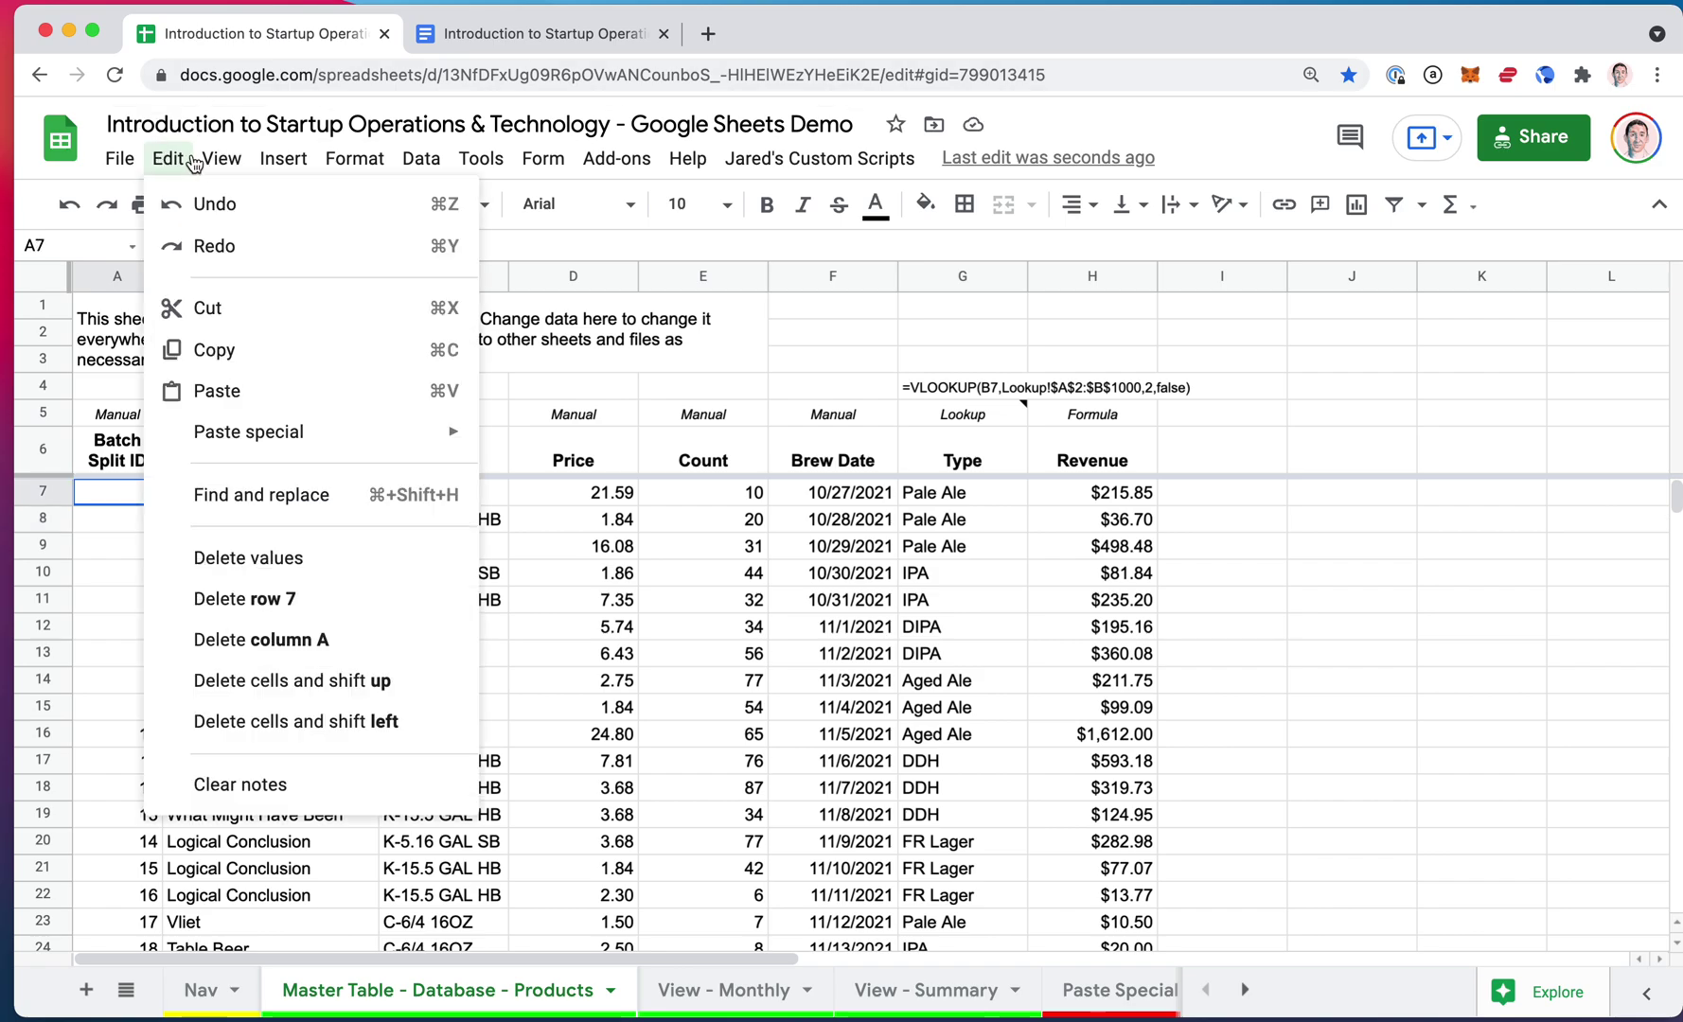
{"action": "mouse_move", "coordinate": [277, 162]}
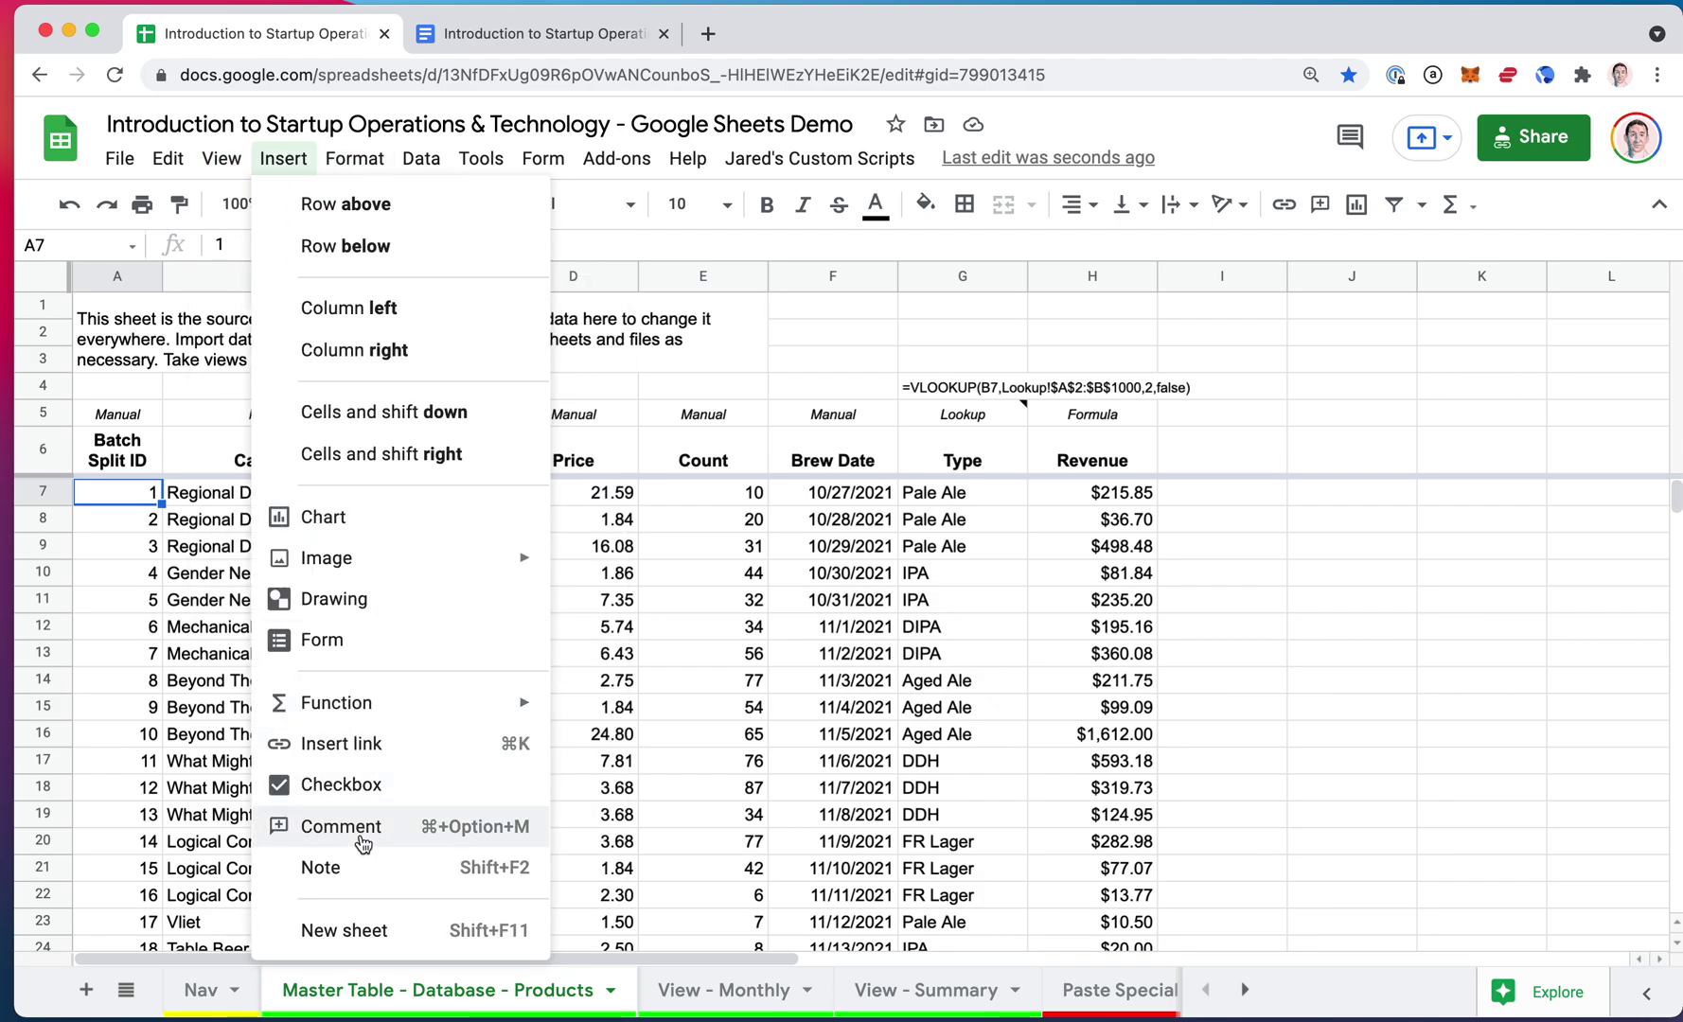
{"action": "left_click", "coordinate": [158, 571]}
{"action": "left_click", "coordinate": [187, 524]}
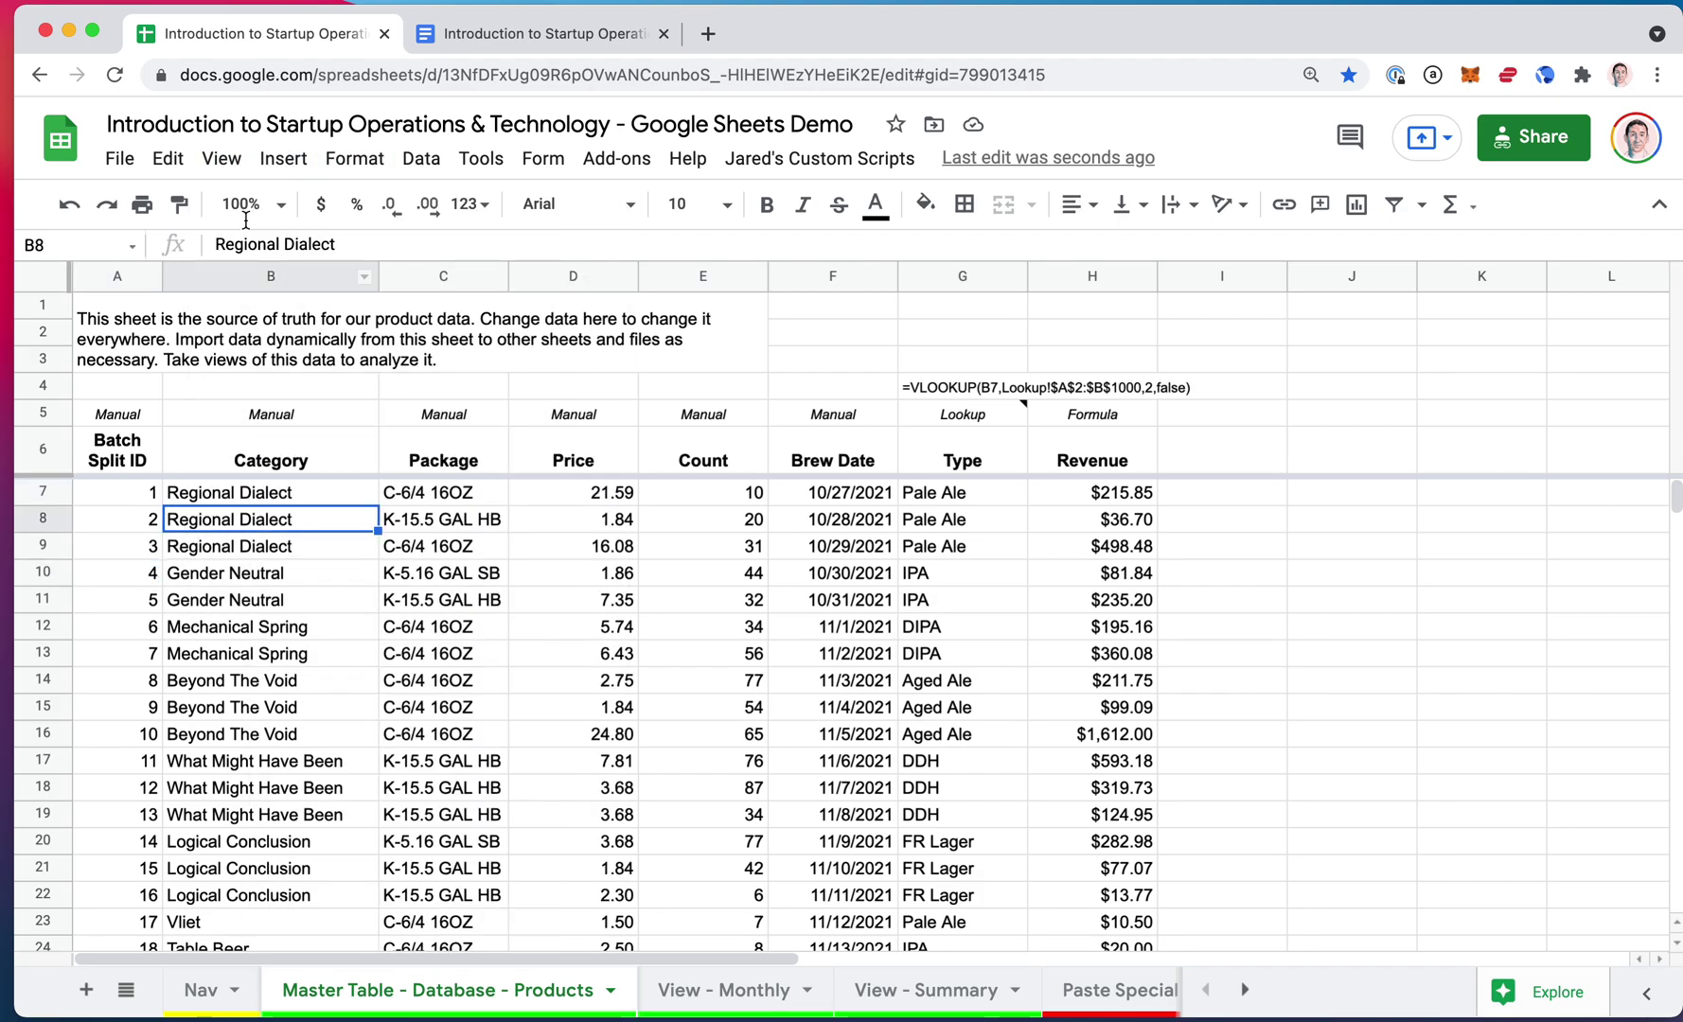
{"action": "left_click", "coordinate": [270, 155]}
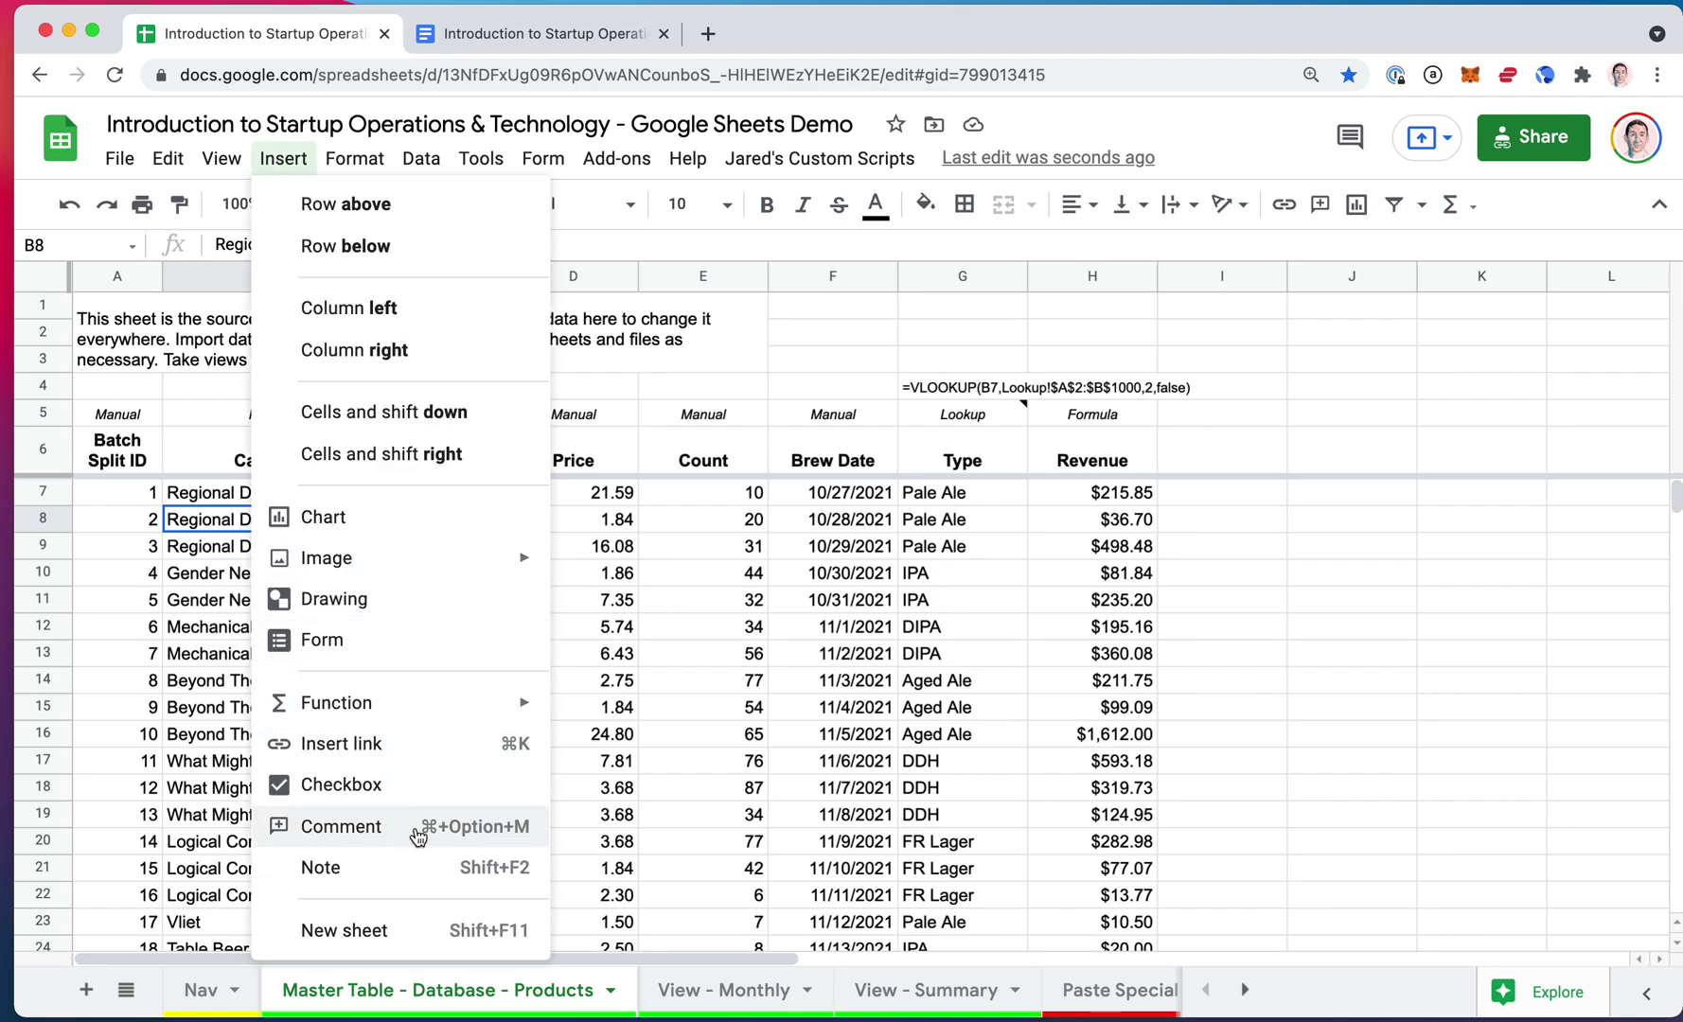
{"action": "left_click", "coordinate": [205, 705]}
- Start a new comment on the Gender Neutral cell B11, cancel it, and reselect B11
{"action": "left_click", "coordinate": [246, 603]}
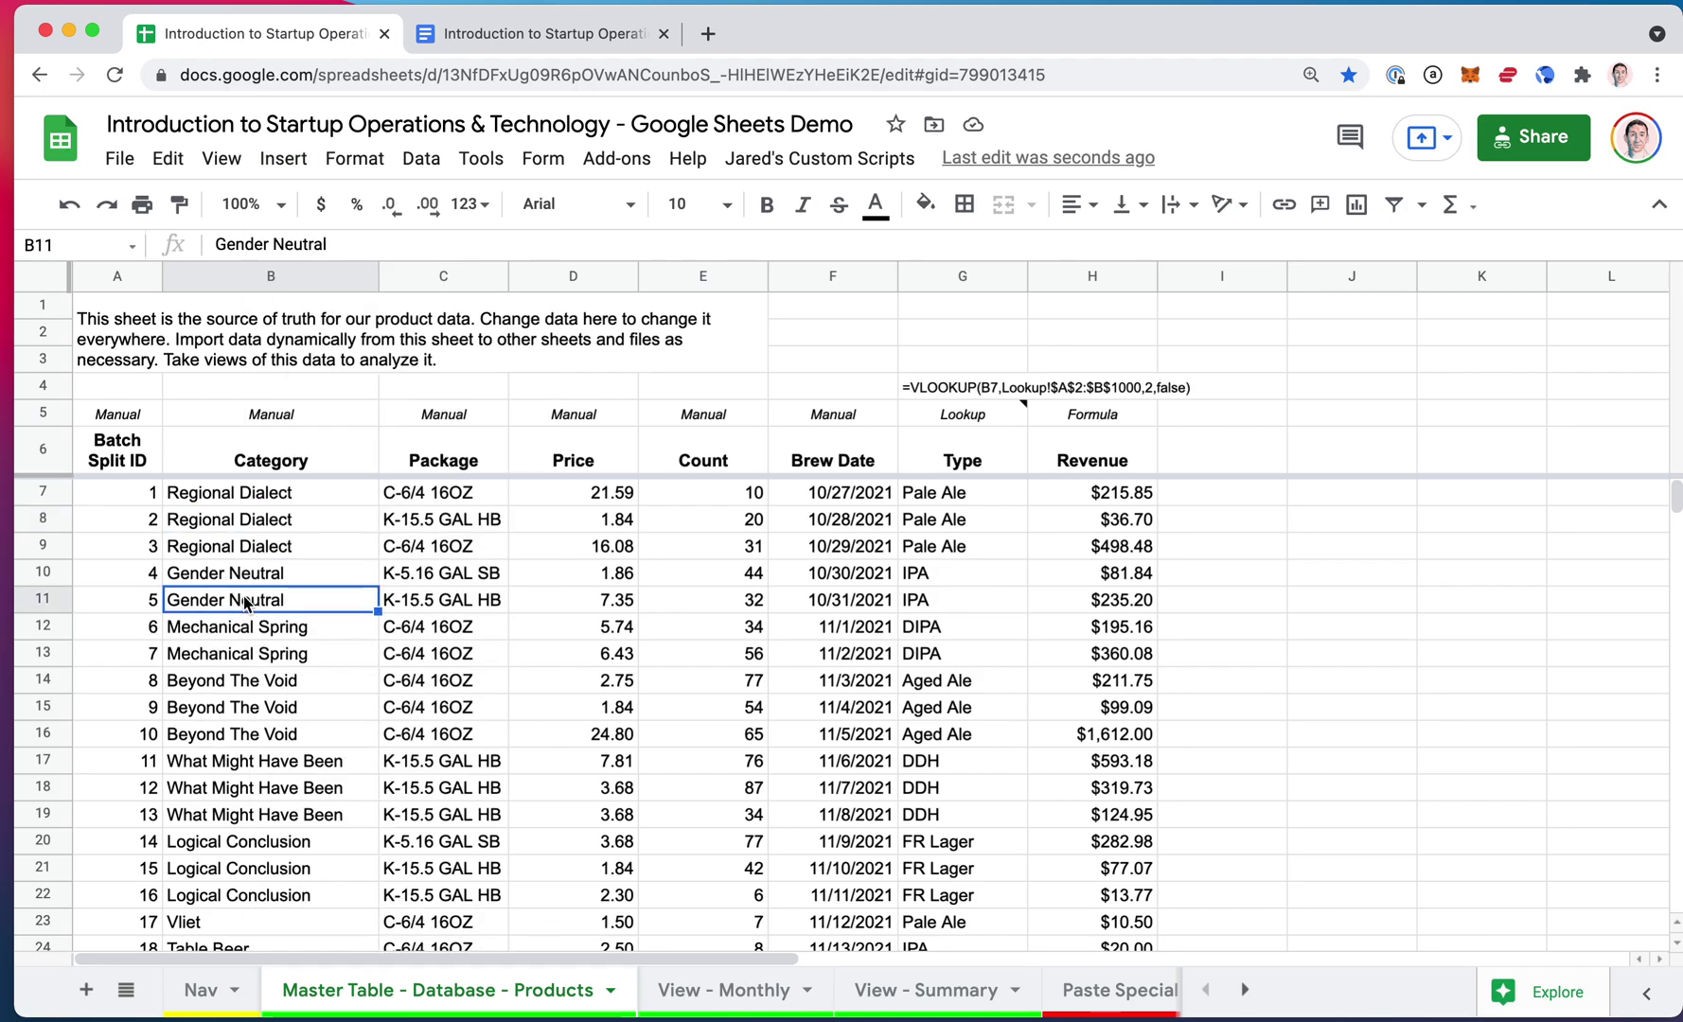
{"action": "key", "text": "super+alt+m"}
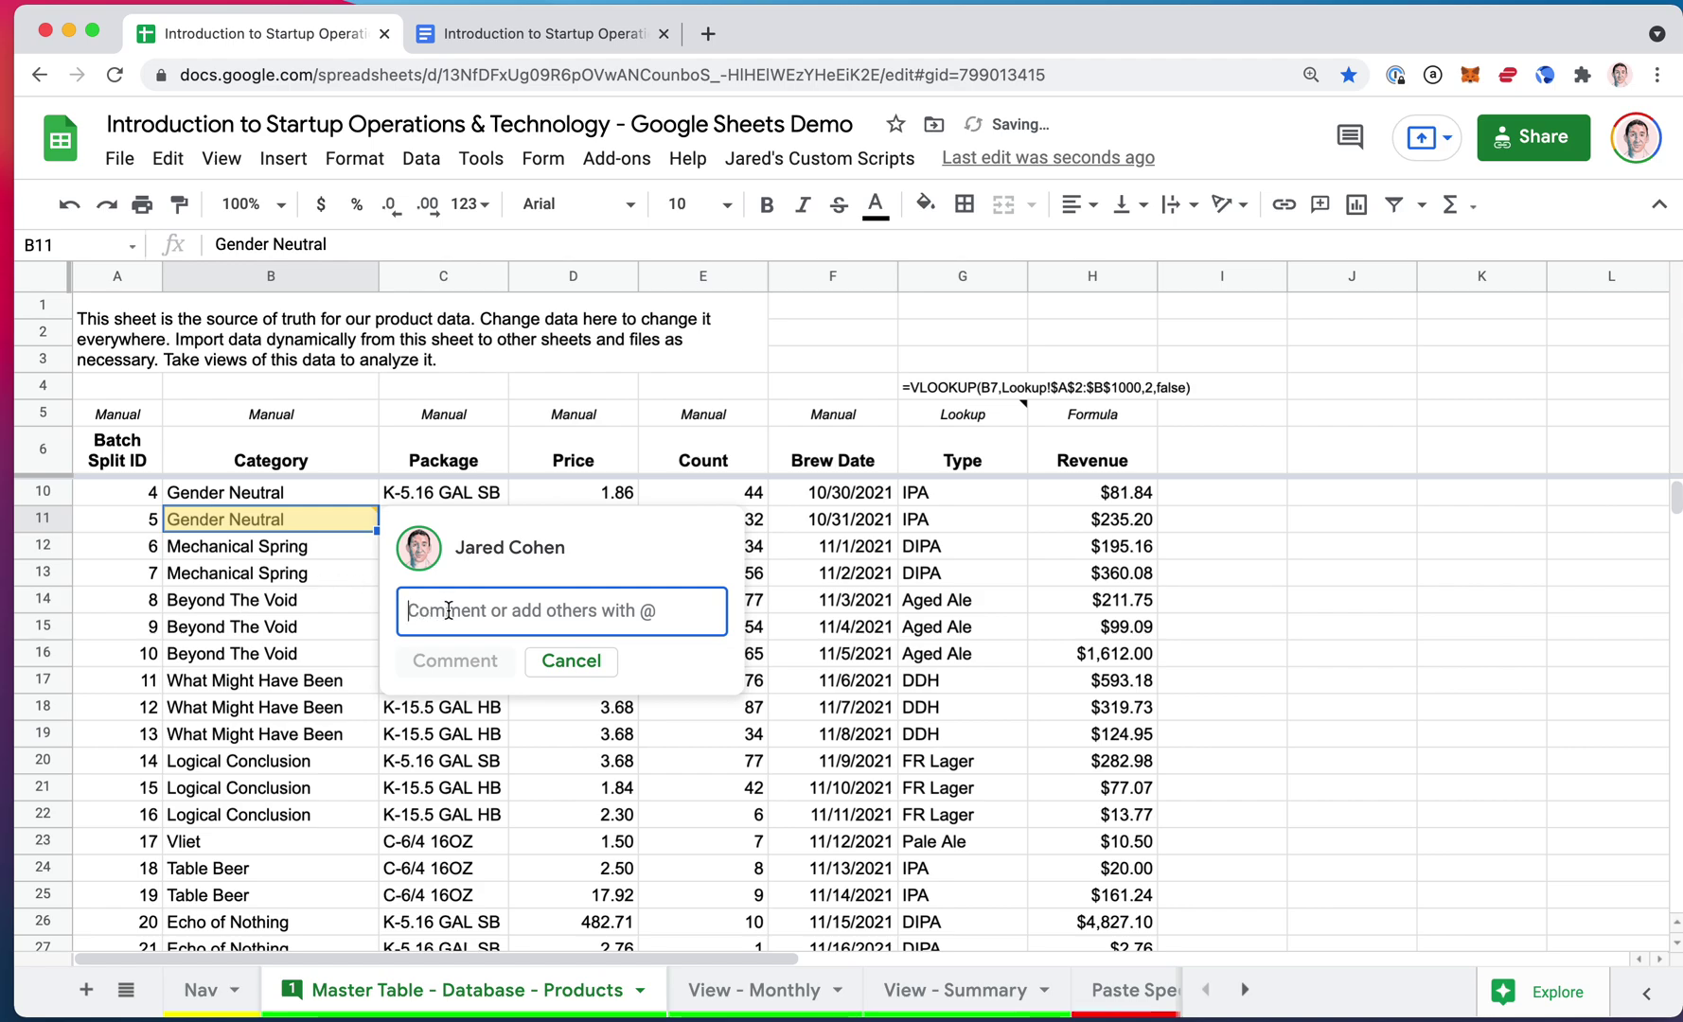
{"action": "key", "text": "Escape"}
{"action": "left_click", "coordinate": [290, 608]}
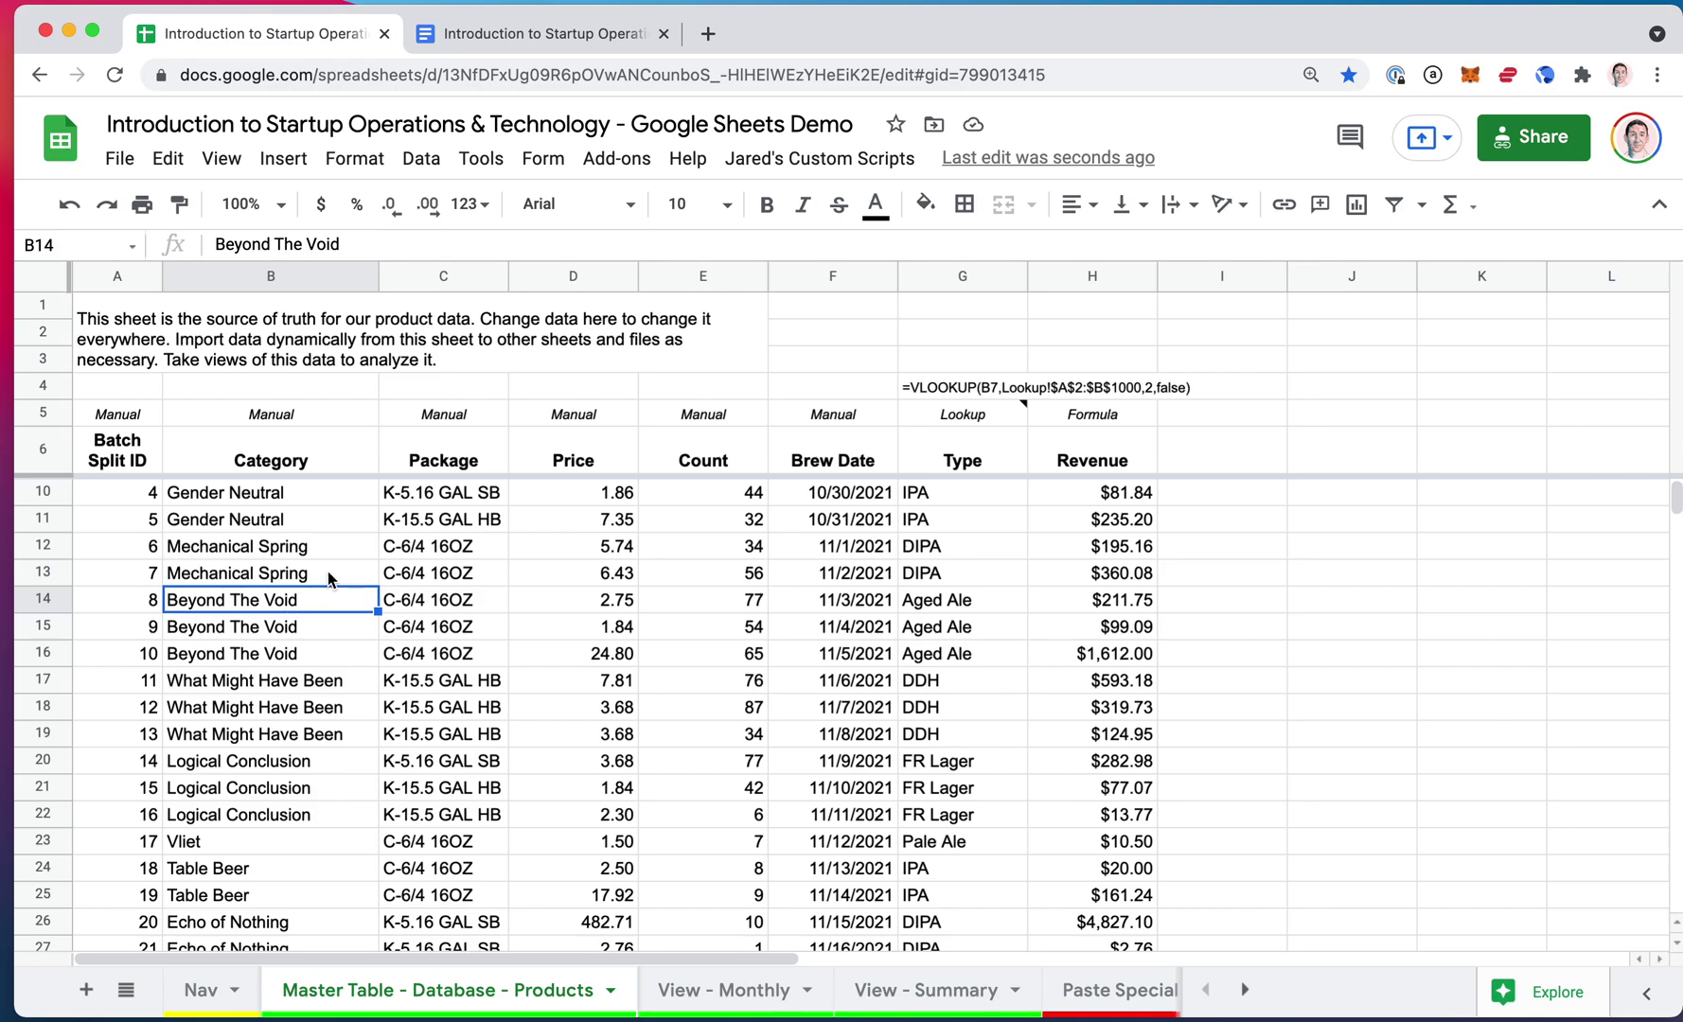
{"action": "left_click", "coordinate": [142, 523]}
{"action": "left_click", "coordinate": [271, 519]}
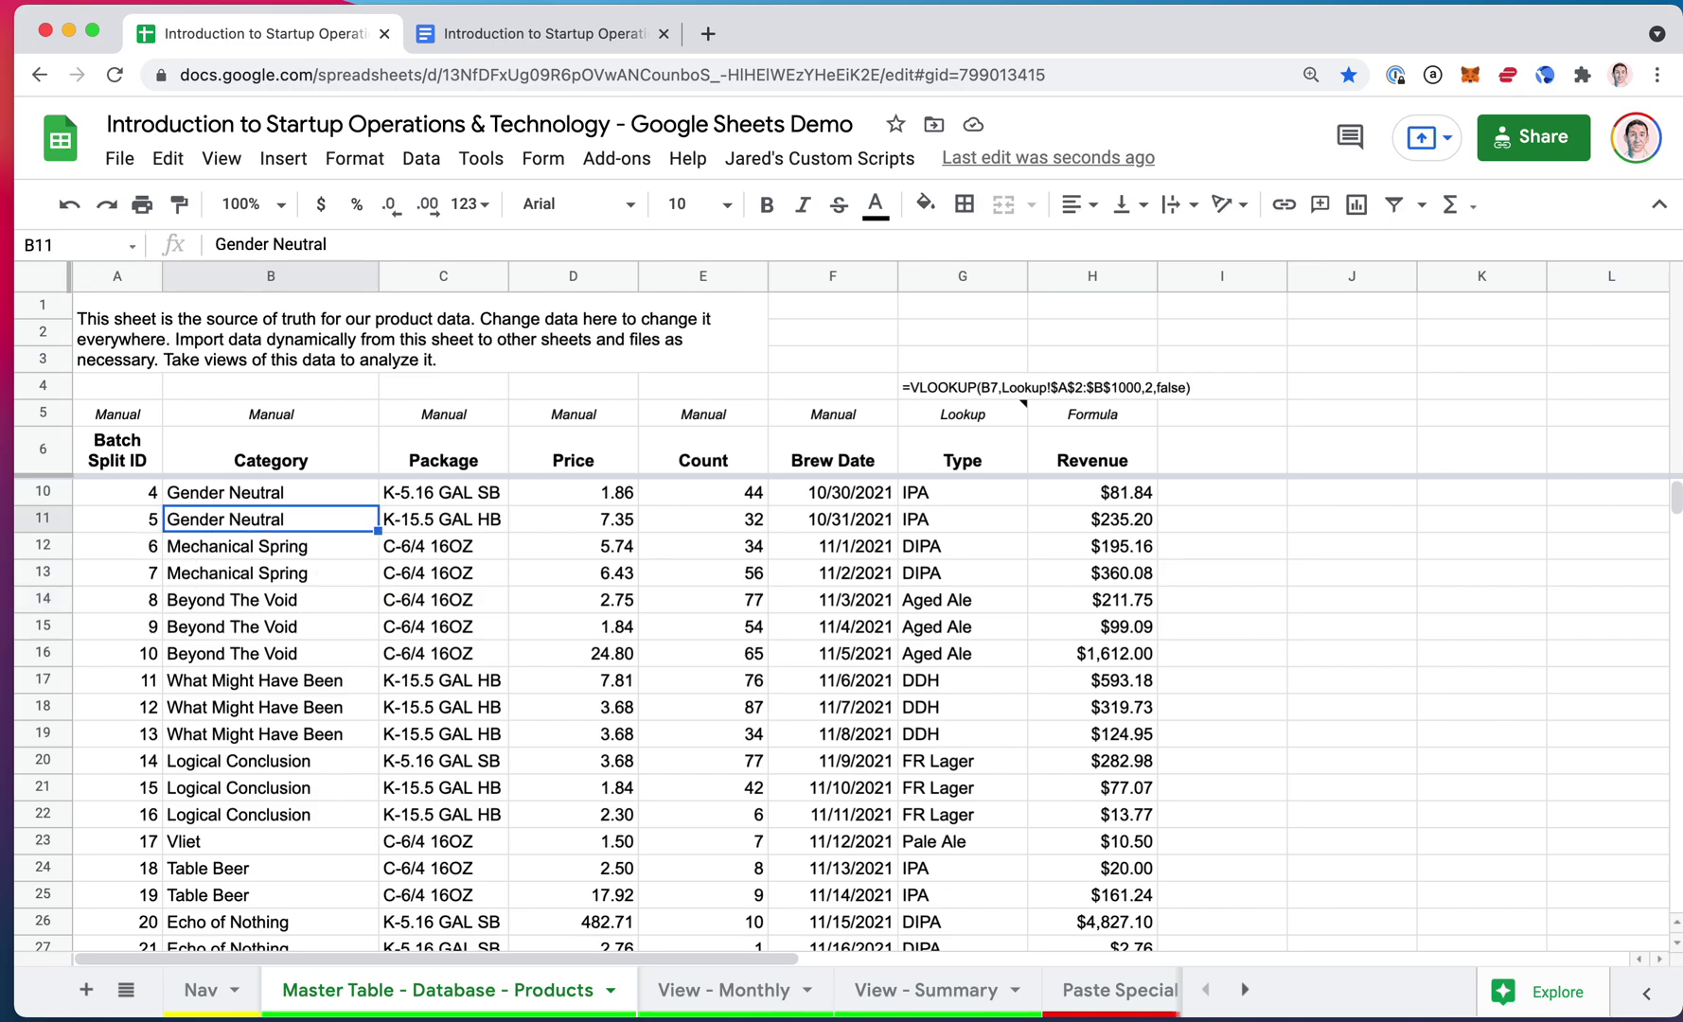
- Fill the Category value in B7 down through B18, and undo the fill
{"action": "key", "text": "Up"}
{"action": "key", "text": "Up"}
{"action": "key", "text": "ctrl+Up"}
{"action": "key", "text": "Down"}
{"action": "key", "text": "Down"}
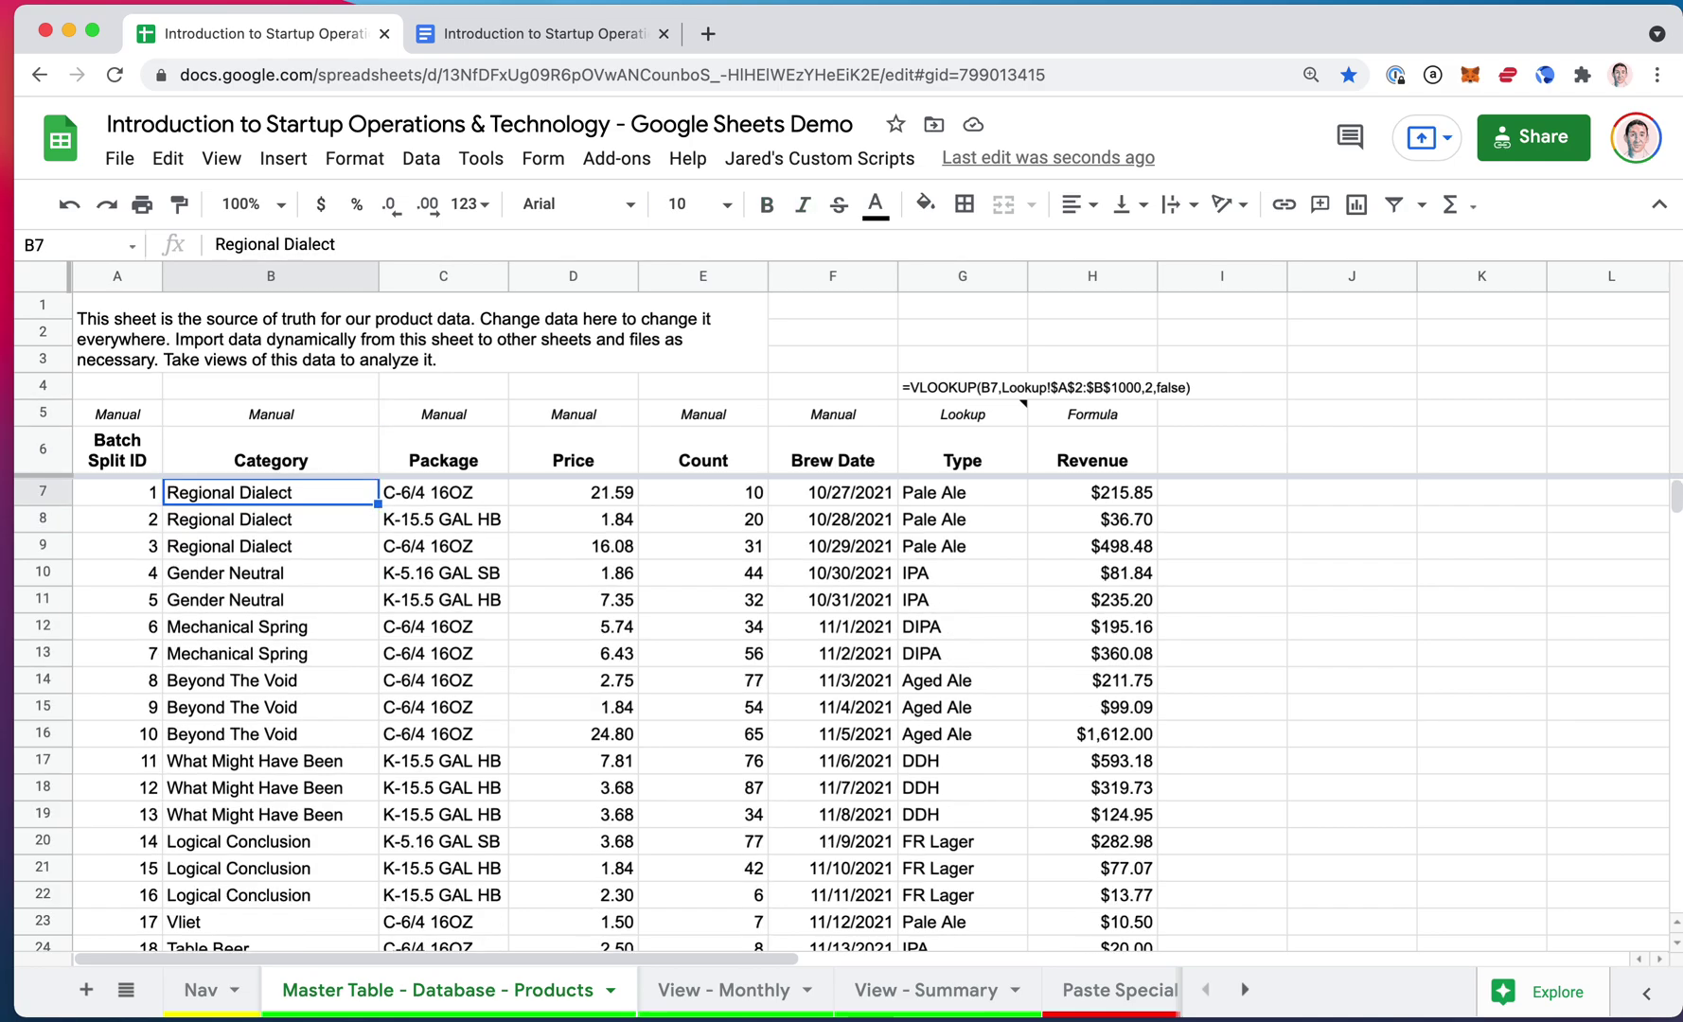
{"action": "key", "text": "shift+Down"}
{"action": "key", "text": "shift+Down"}
{"action": "key", "text": "shift+Down"}
{"action": "key", "text": "shift+Down"}
{"action": "key", "text": "shift+Down"}
{"action": "key", "text": "shift+Down"}
{"action": "key", "text": "shift+Down"}
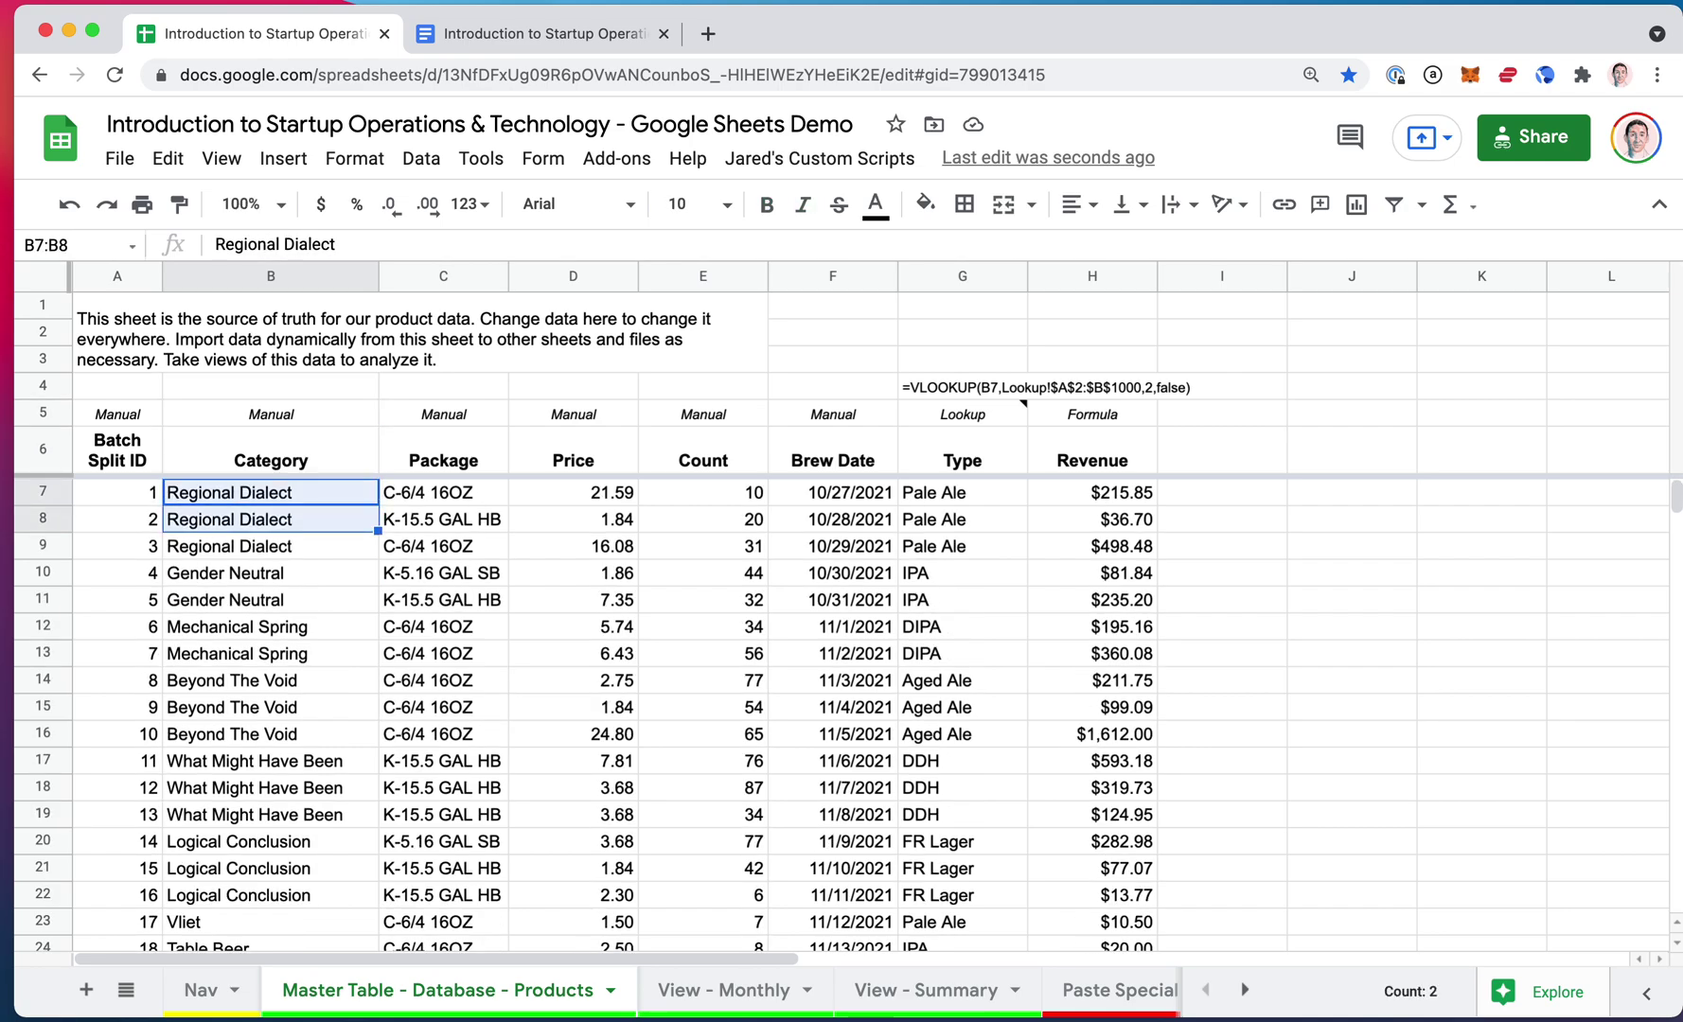
{"action": "key", "text": "shift+Down"}
{"action": "key", "text": "shift+Down"}
{"action": "key", "text": "shift+Down"}
{"action": "key", "text": "shift+Down"}
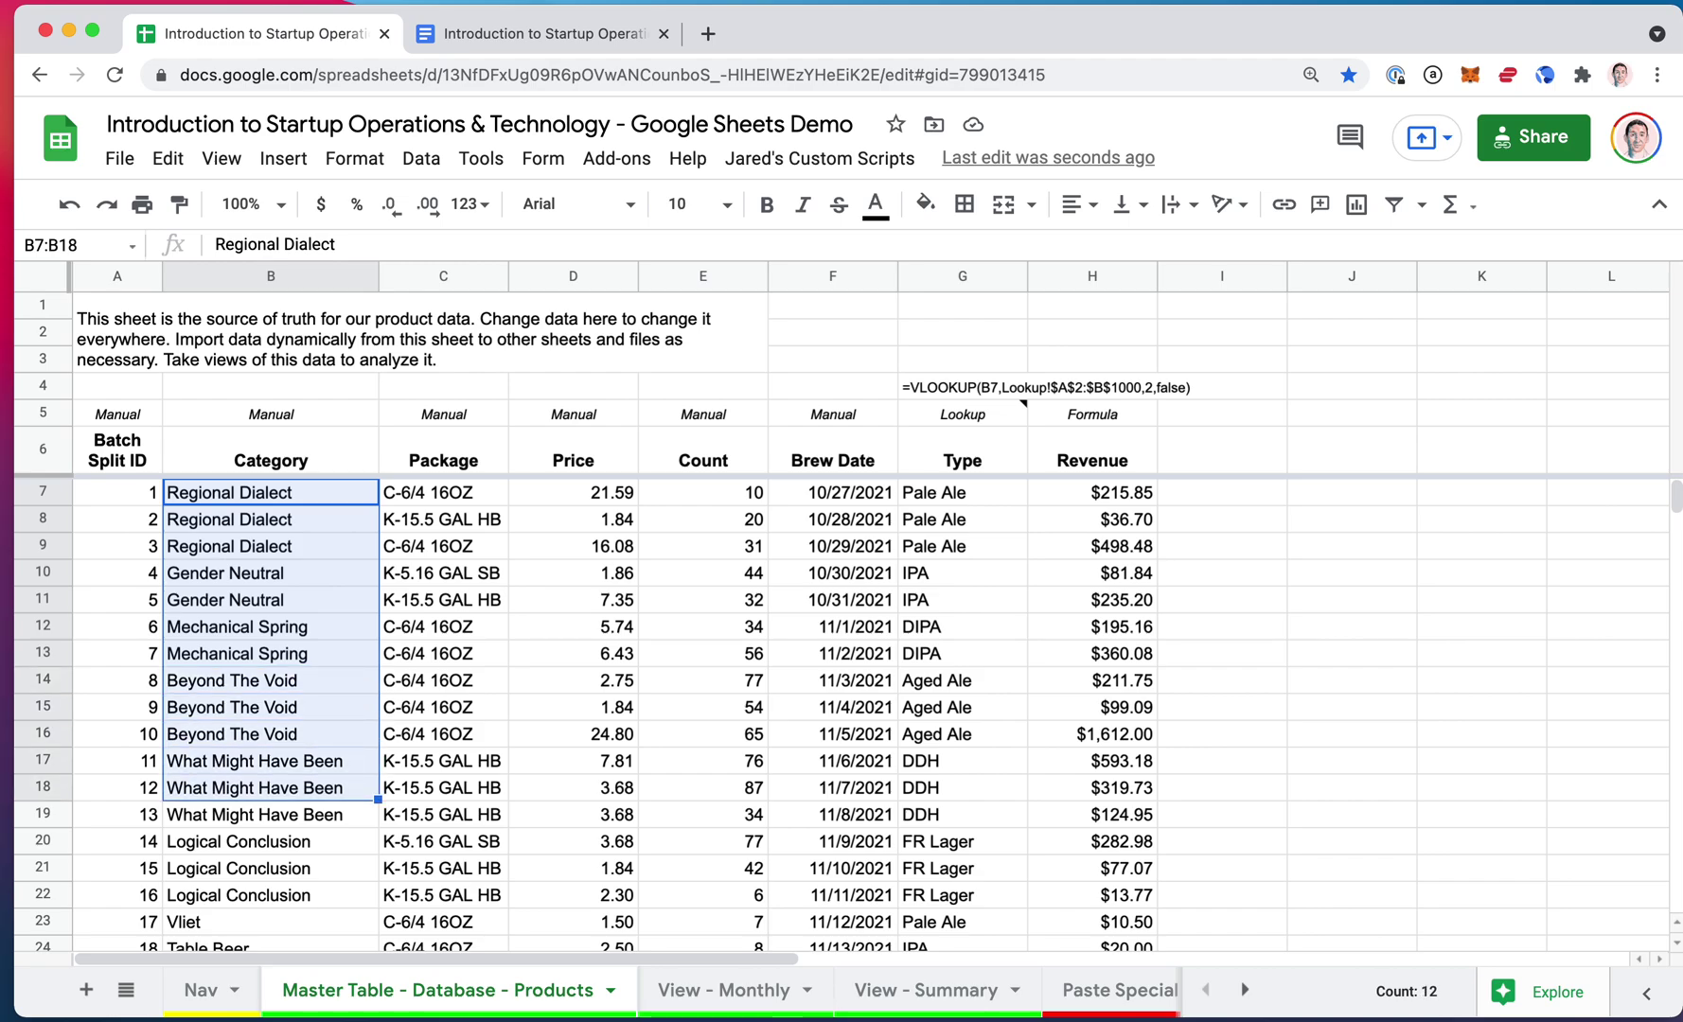
{"action": "key", "text": "super+d"}
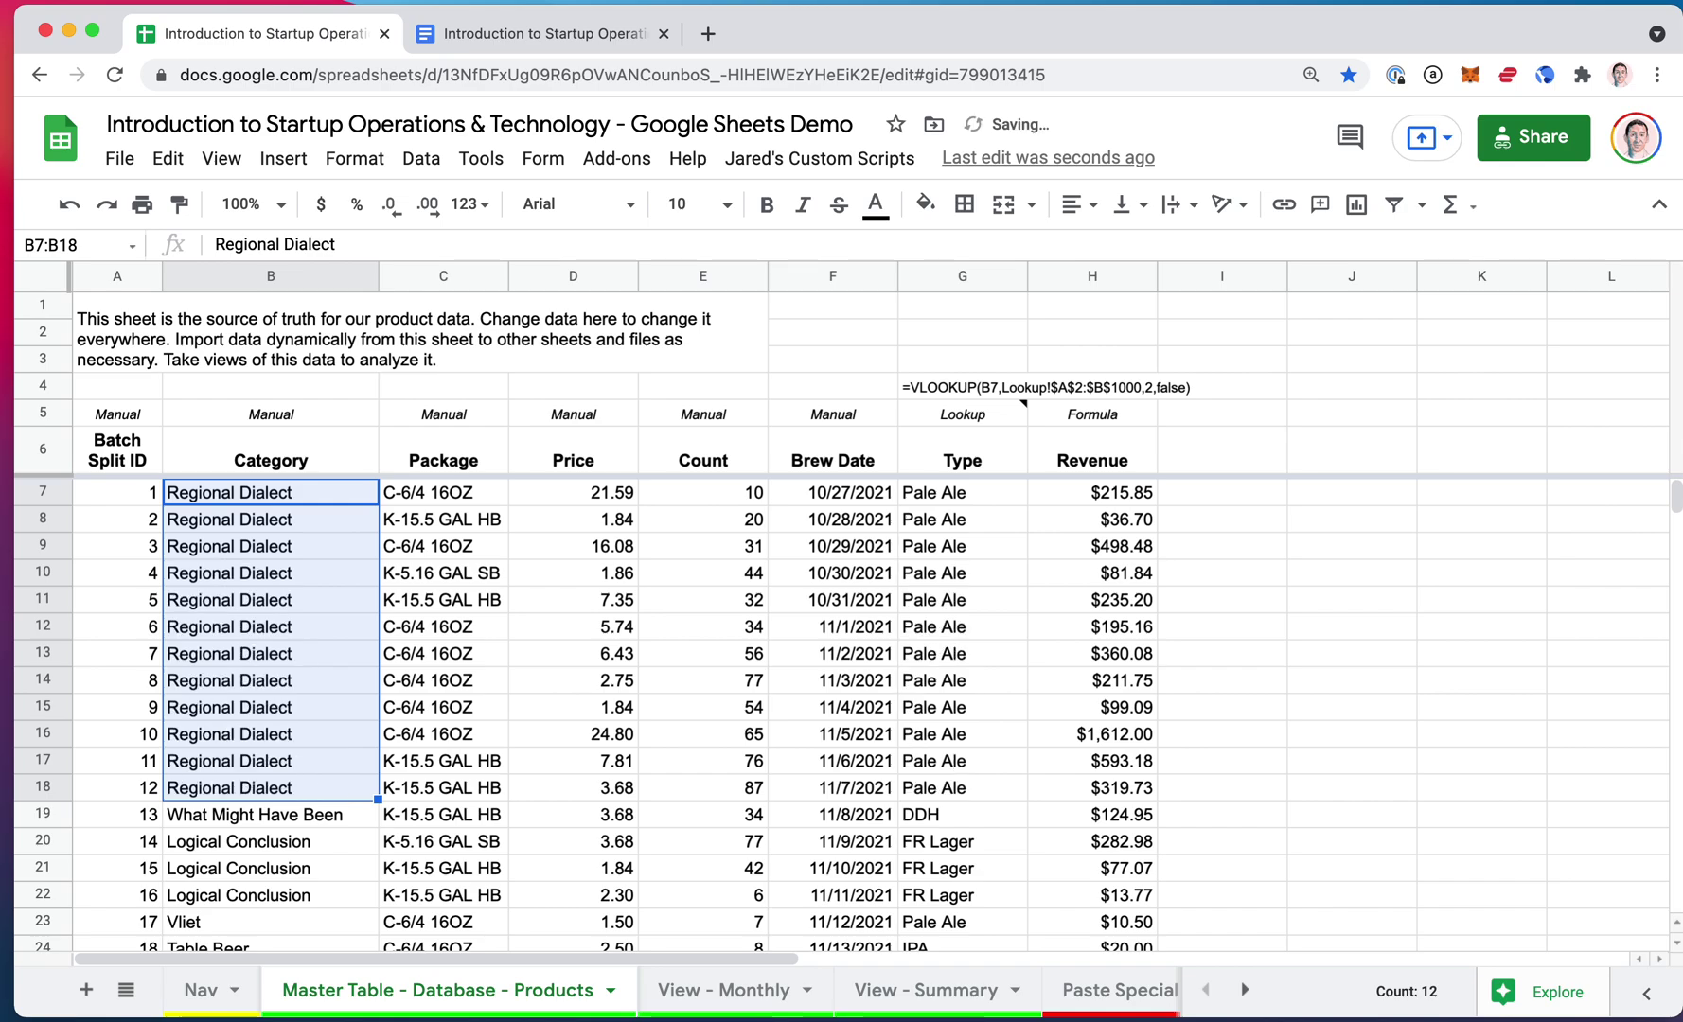
{"action": "key", "text": "super+z"}
{"action": "key", "text": "shift+Right"}
{"action": "key", "text": "shift+Right"}
{"action": "key", "text": "shift+Right"}
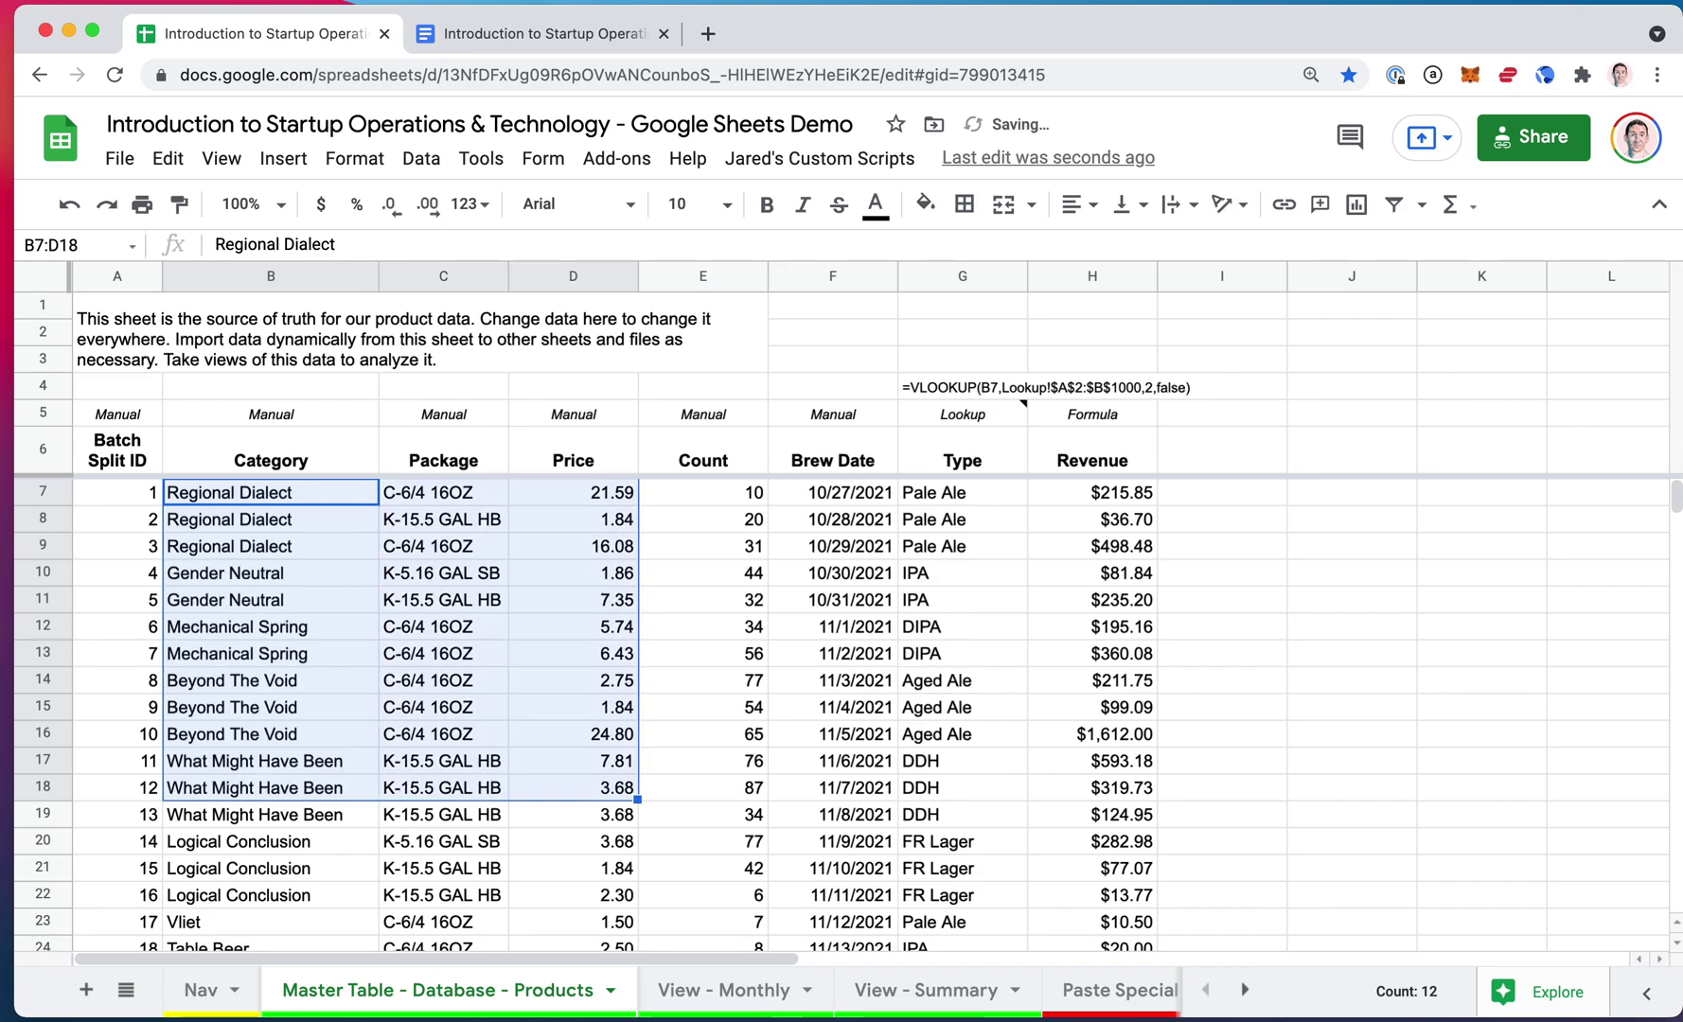
{"action": "key", "text": "Up"}
{"action": "key", "text": "Down"}
- Fill the value of B7 to the right across B7:H7, and undo the fill
{"action": "key", "text": "shift+Right"}
{"action": "key", "text": "shift+Right"}
{"action": "key", "text": "shift+Right"}
{"action": "key", "text": "shift+Right"}
{"action": "key", "text": "shift+Right"}
{"action": "key", "text": "shift+Right"}
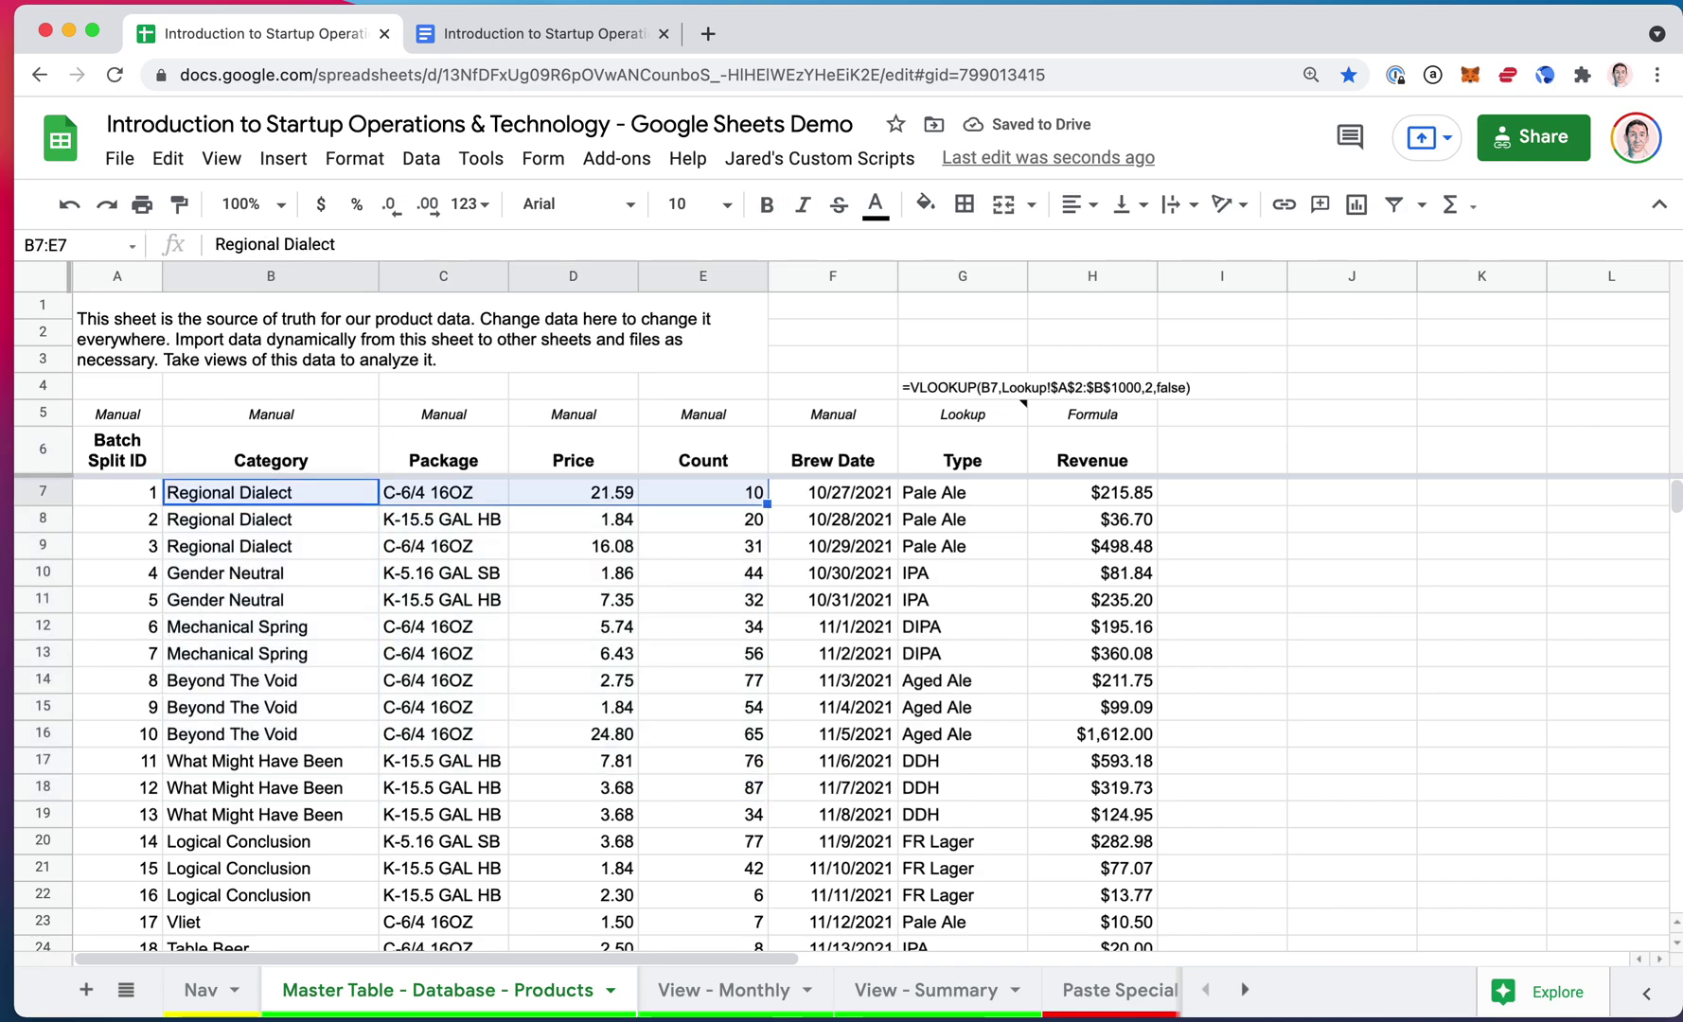
{"action": "key", "text": "super+r"}
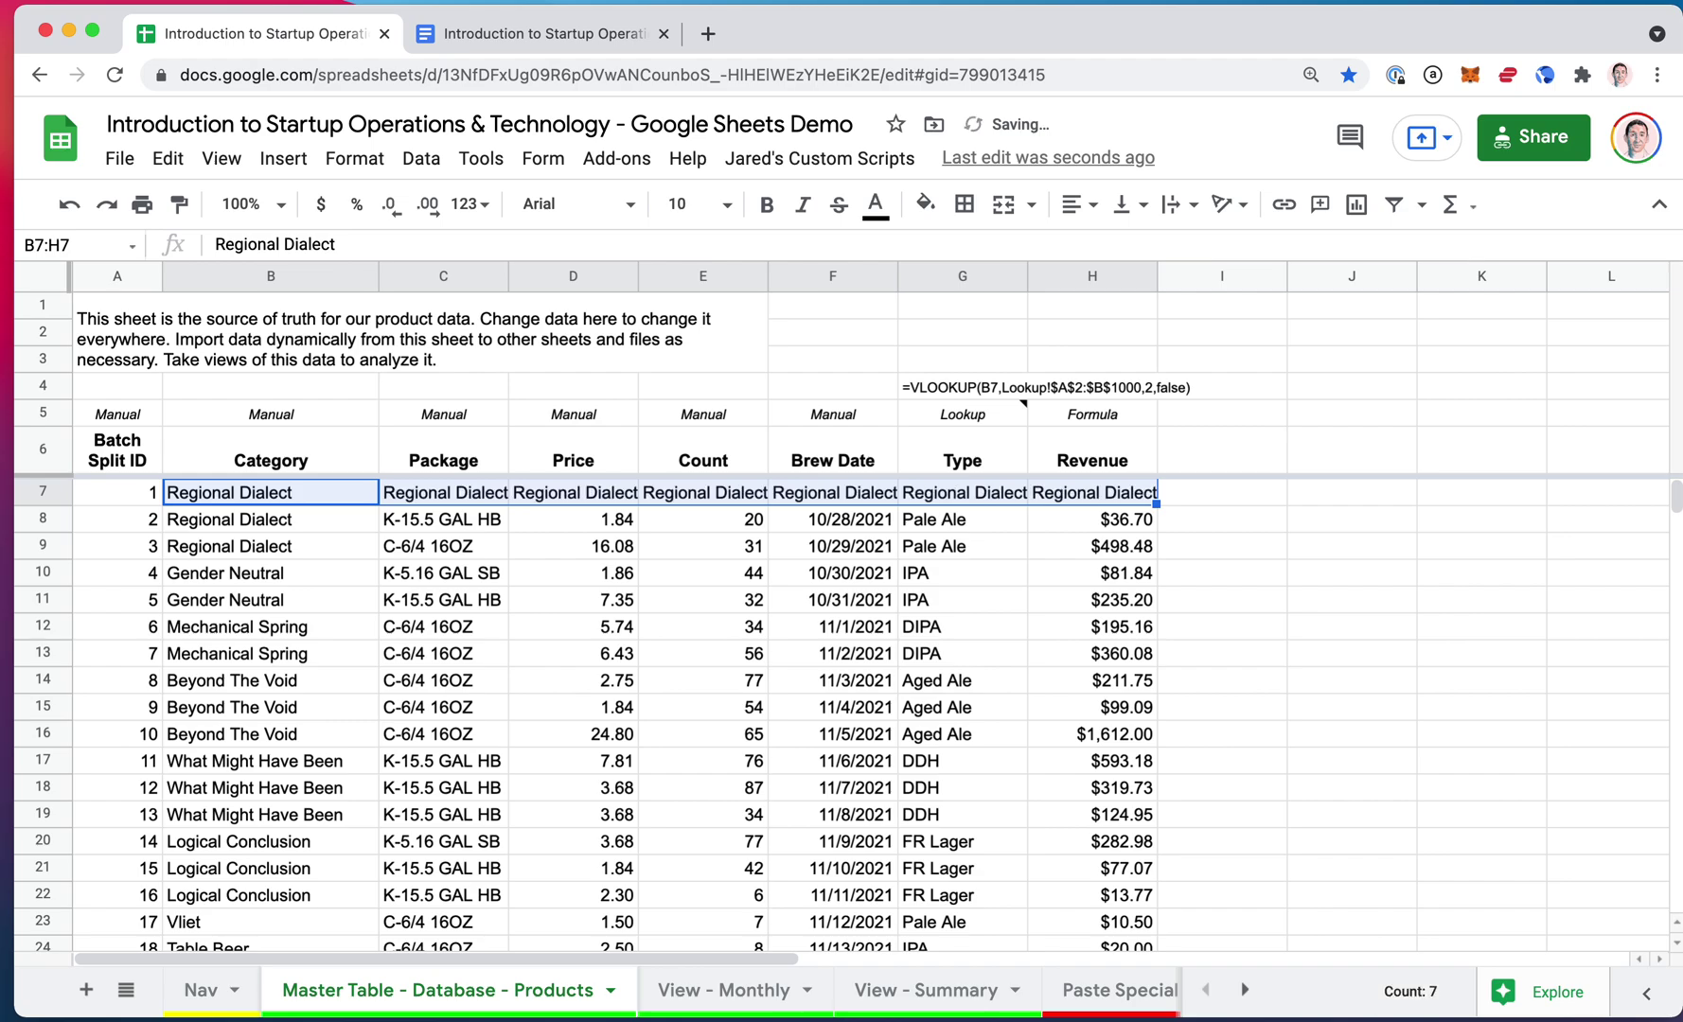
{"action": "key", "text": "super+z"}
- Copy B7 and select B8:B12 as the paste range, and cancel the copy
{"action": "key", "text": "Up"}
{"action": "key", "text": "Down"}
{"action": "key", "text": "super+c"}
{"action": "key", "text": "Down"}
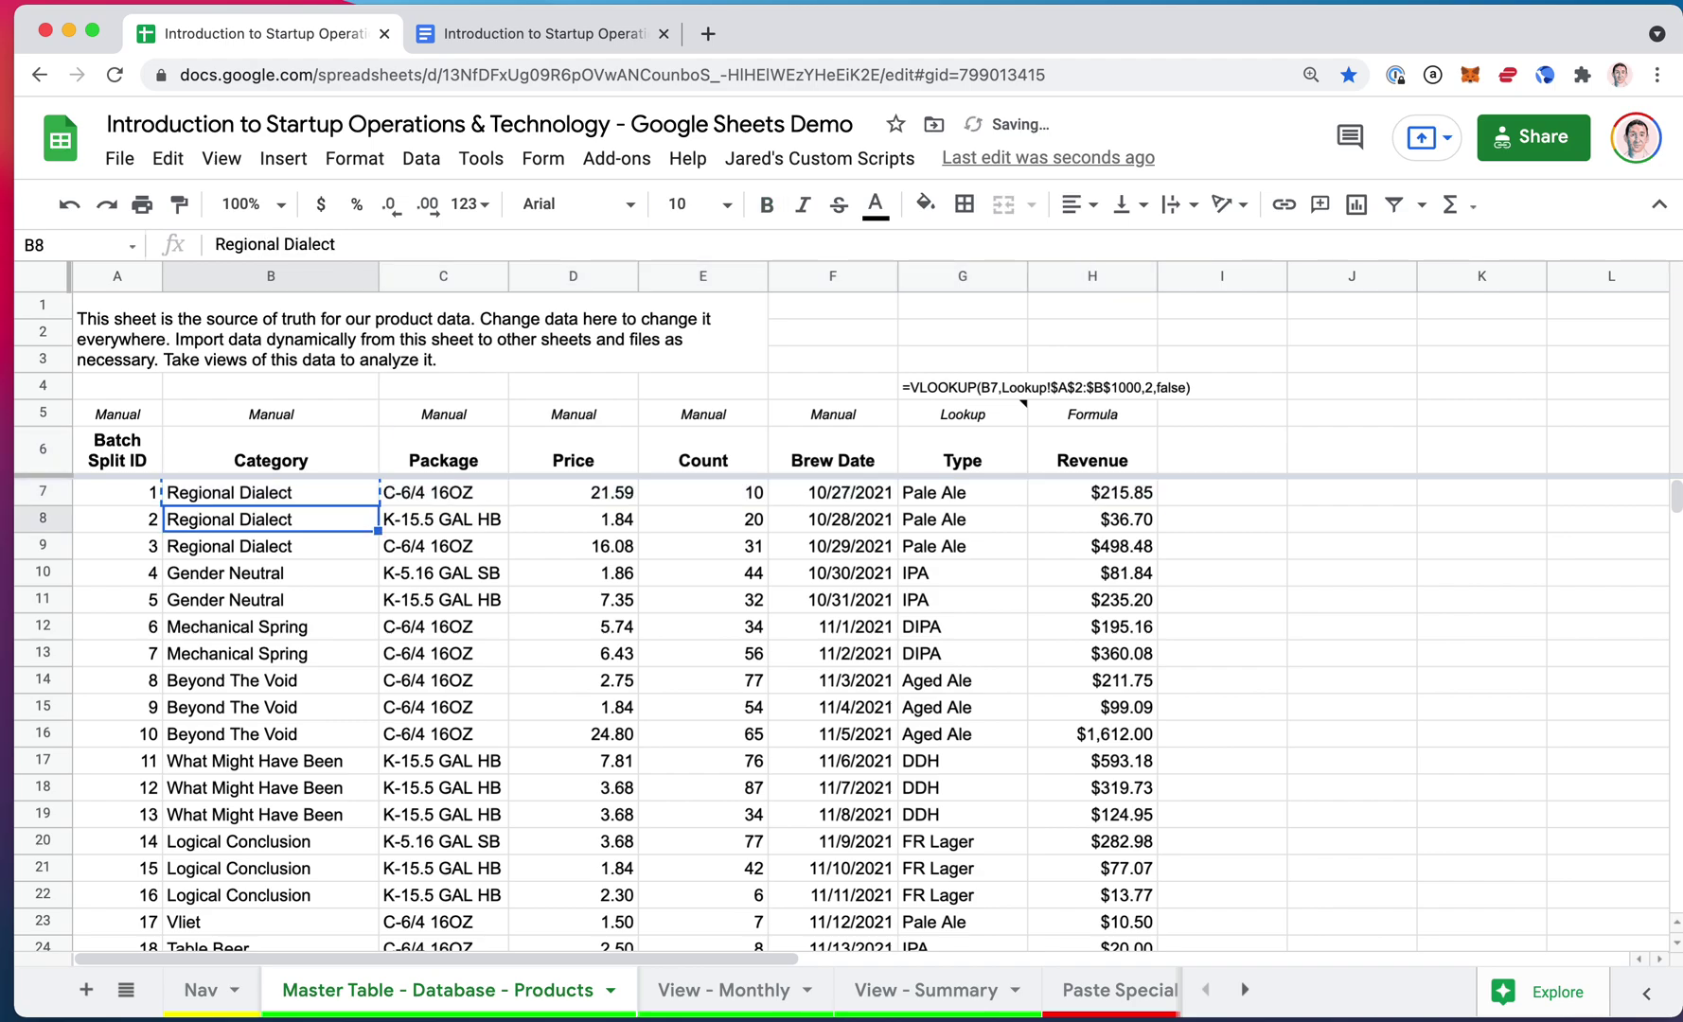
{"action": "key", "text": "shift+Down"}
{"action": "key", "text": "shift+Down"}
{"action": "key", "text": "shift+Down"}
{"action": "key", "text": "shift+Down"}
{"action": "key", "text": "Escape"}
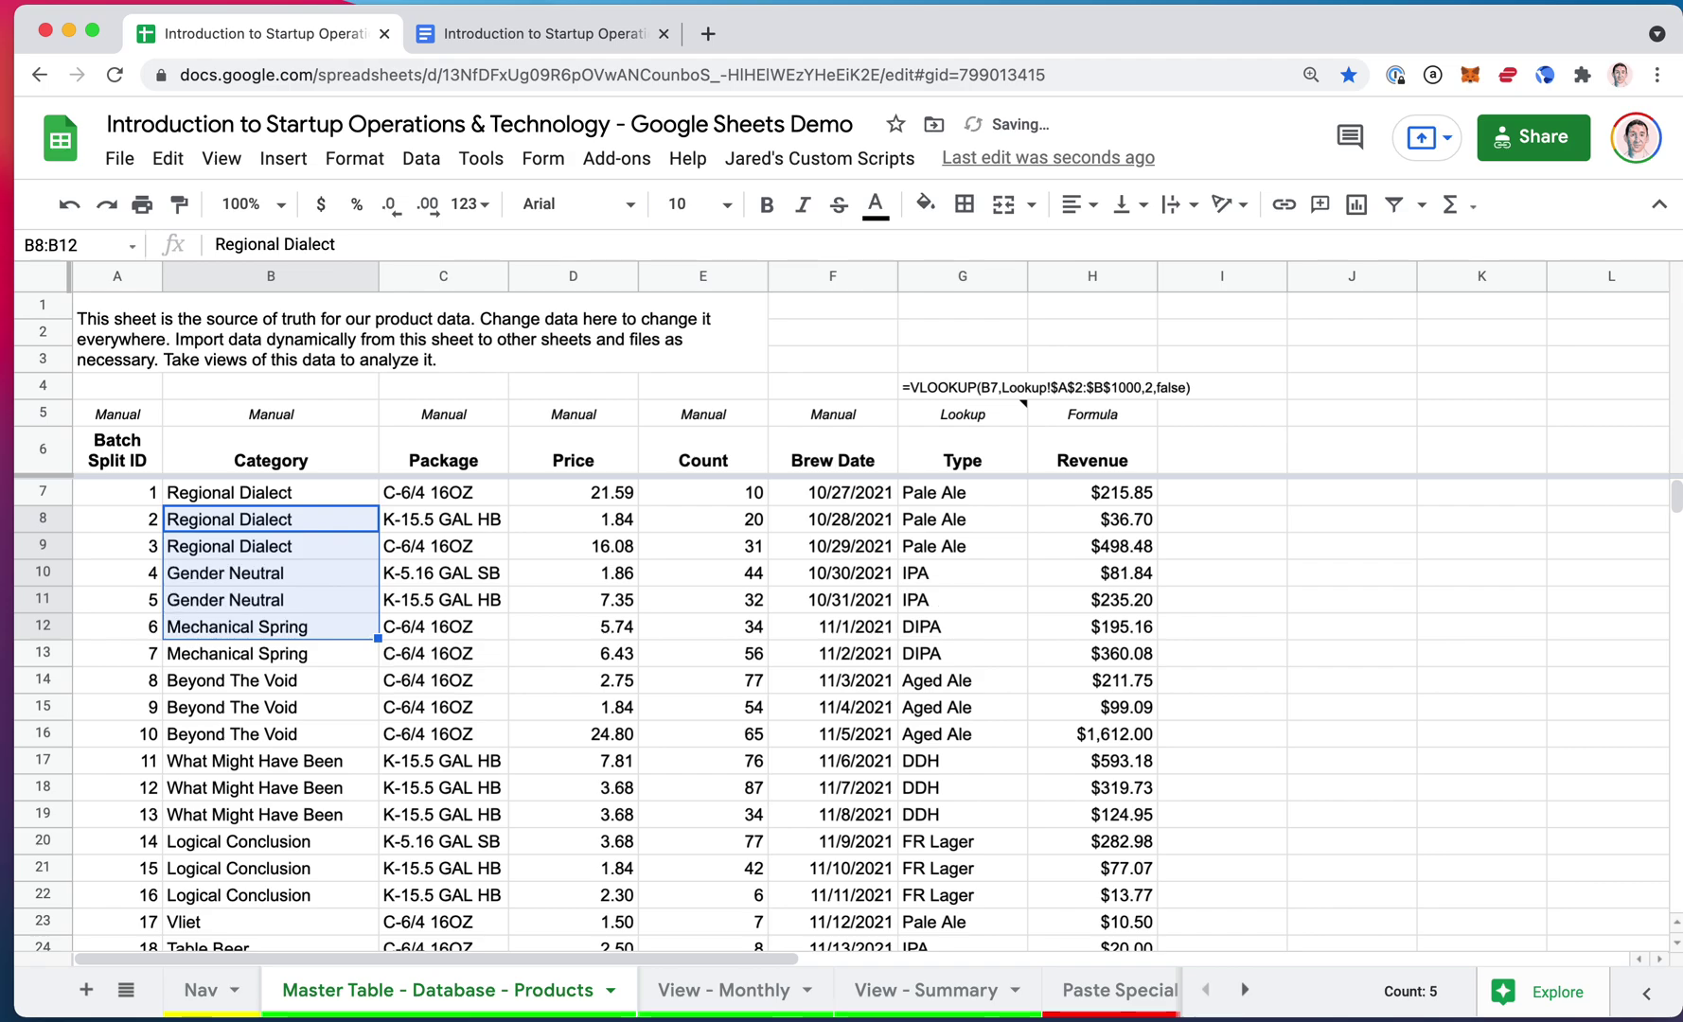
- Fill the B7 category down over the rows directly below it once more, and undo that fill
{"action": "key", "text": "Up"}
{"action": "key", "text": "shift+Down"}
{"action": "key", "text": "shift+Down"}
{"action": "key", "text": "shift+Down"}
{"action": "key", "text": "shift+Down"}
{"action": "key", "text": "shift+Down"}
{"action": "key", "text": "shift+Down"}
{"action": "key", "text": "super+d"}
{"action": "key", "text": "super+z"}
- Shrink the selection back to B7 and move along row 7 to the Type lookup formula in G7
{"action": "key", "text": "shift+Up"}
{"action": "key", "text": "shift+Up"}
{"action": "key", "text": "shift+Up"}
{"action": "key", "text": "shift+Up"}
{"action": "key", "text": "shift+Up"}
{"action": "key", "text": "shift+Up"}
{"action": "key", "text": "Right"}
{"action": "key", "text": "Right"}
{"action": "key", "text": "Right"}
{"action": "key", "text": "Right"}
{"action": "key", "text": "Right"}
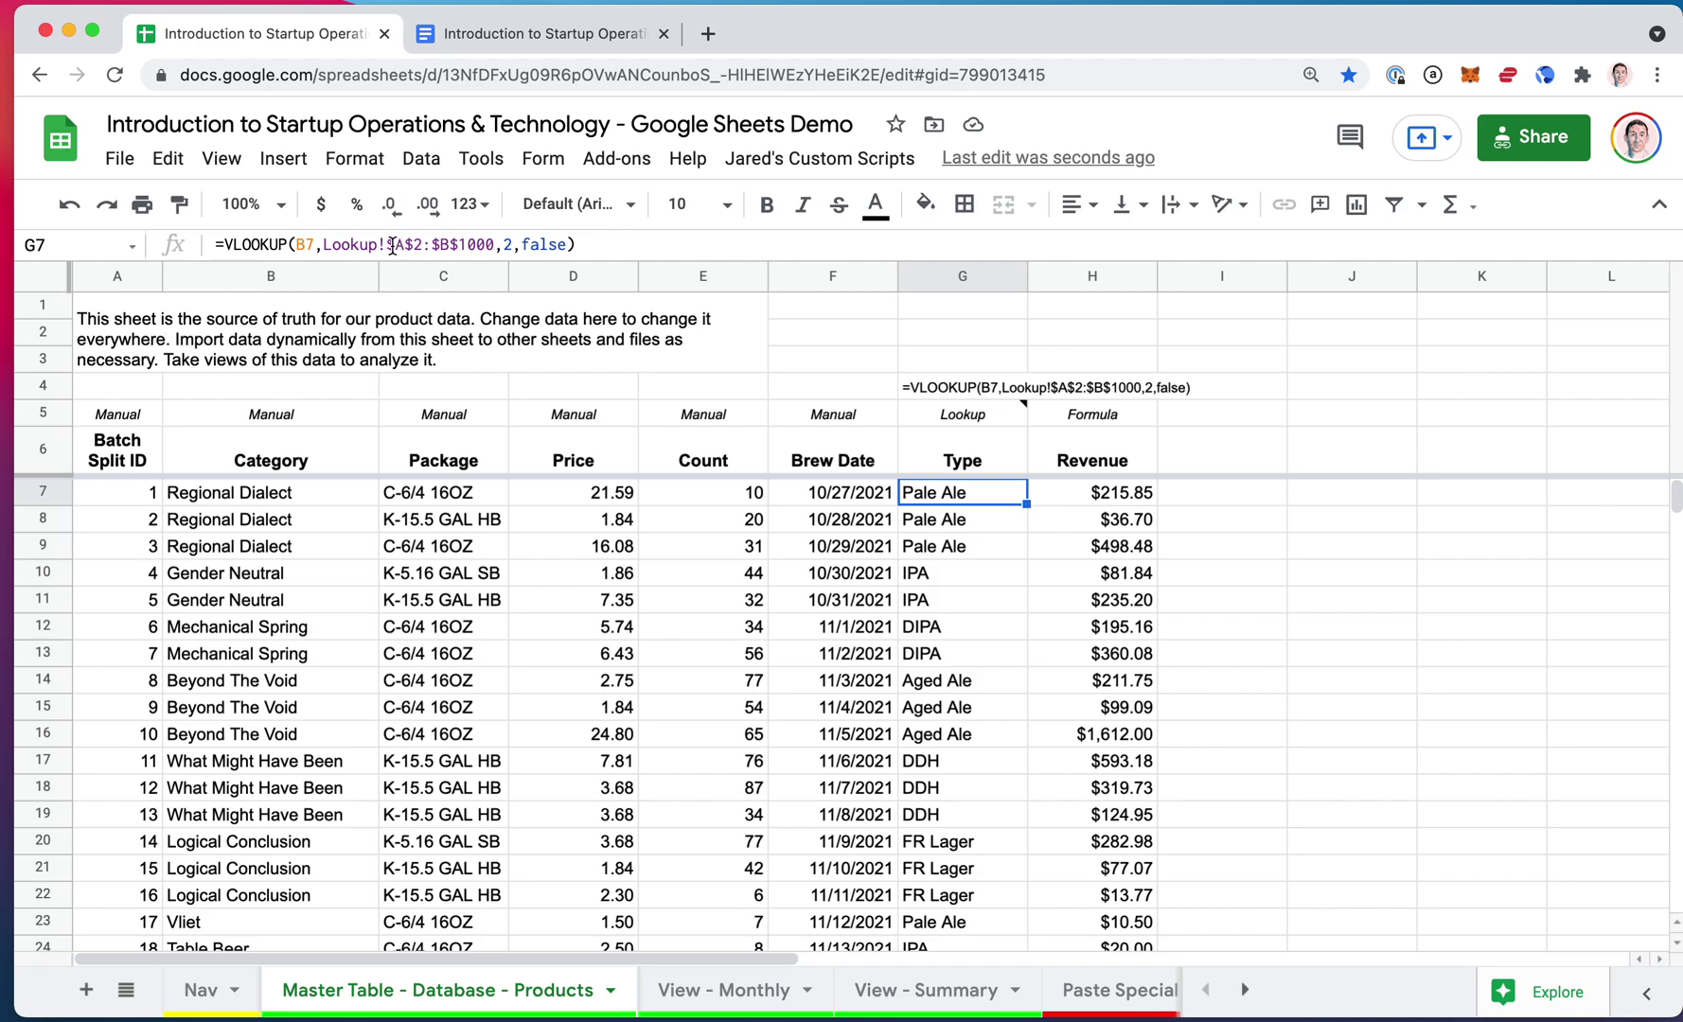
- Extend the selection from G7 over the Type formula cells down to G11, and collapse it back to G7
{"action": "key", "text": "shift+Down"}
{"action": "key", "text": "shift+Down"}
{"action": "key", "text": "shift+Down"}
{"action": "key", "text": "shift+Down"}
{"action": "key", "text": "Up"}
{"action": "key", "text": "Down"}
- From cell B9, insert one blank row above and one blank row below
{"action": "left_click", "coordinate": [248, 545]}
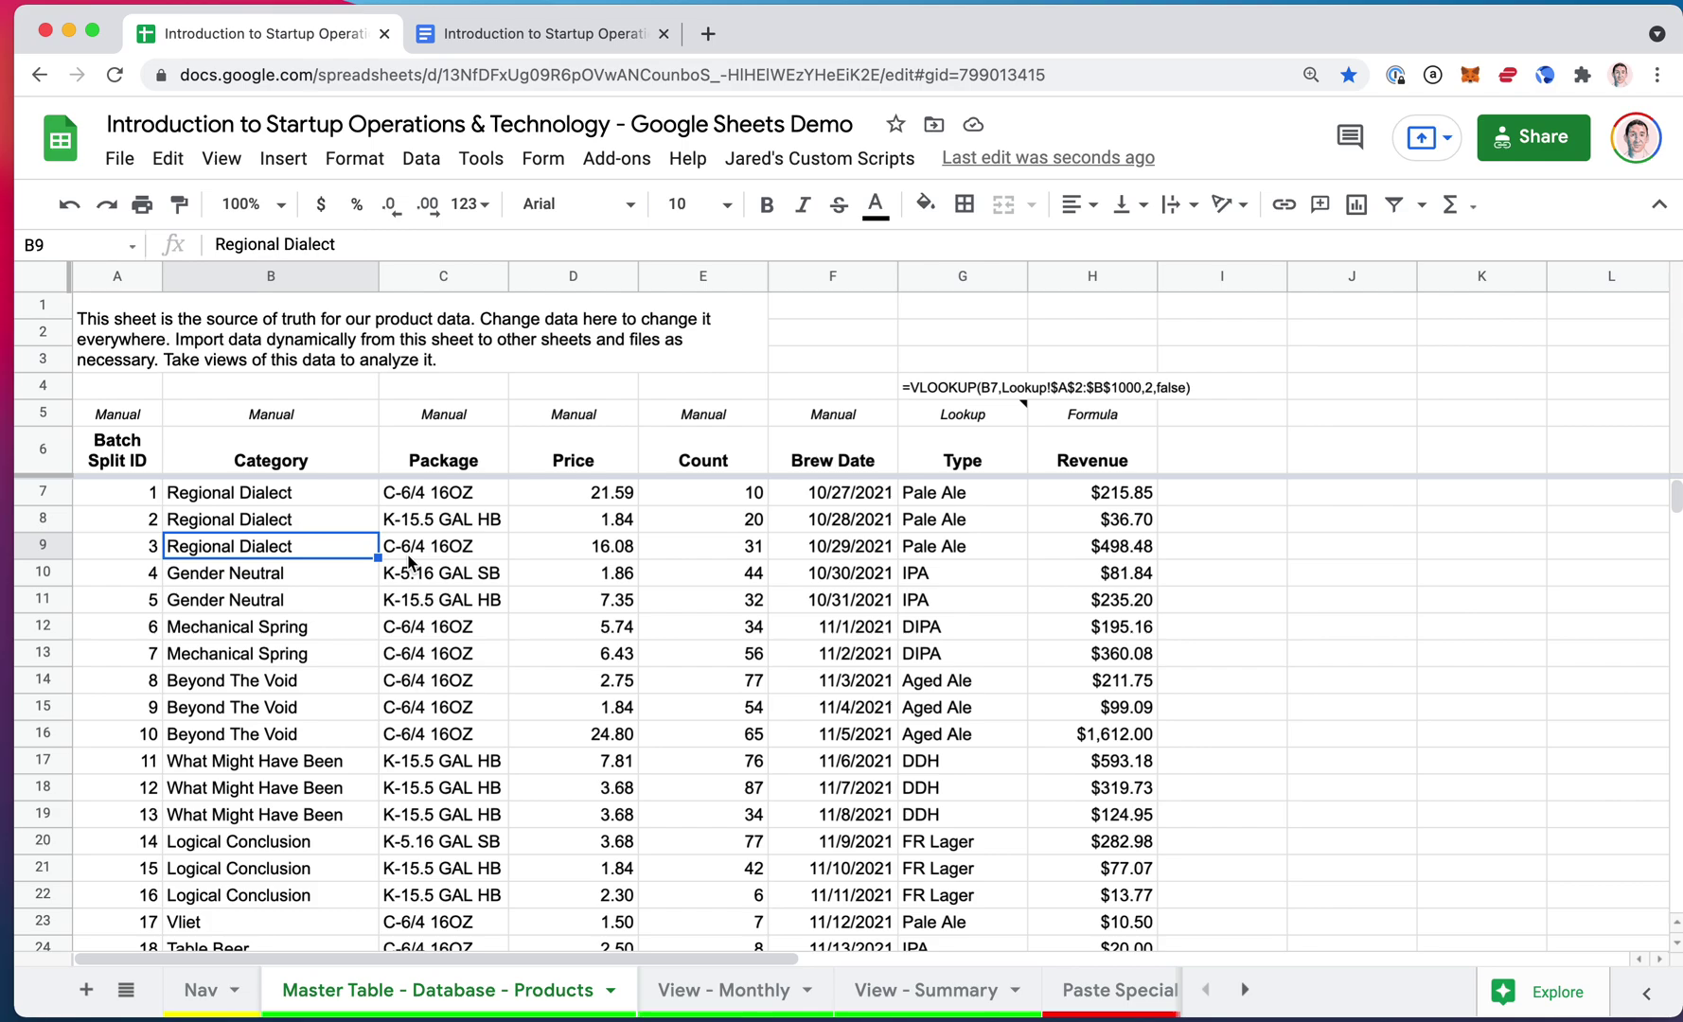
{"action": "key", "text": "ctrl+alt+i"}
{"action": "mouse_move", "coordinate": [409, 563]}
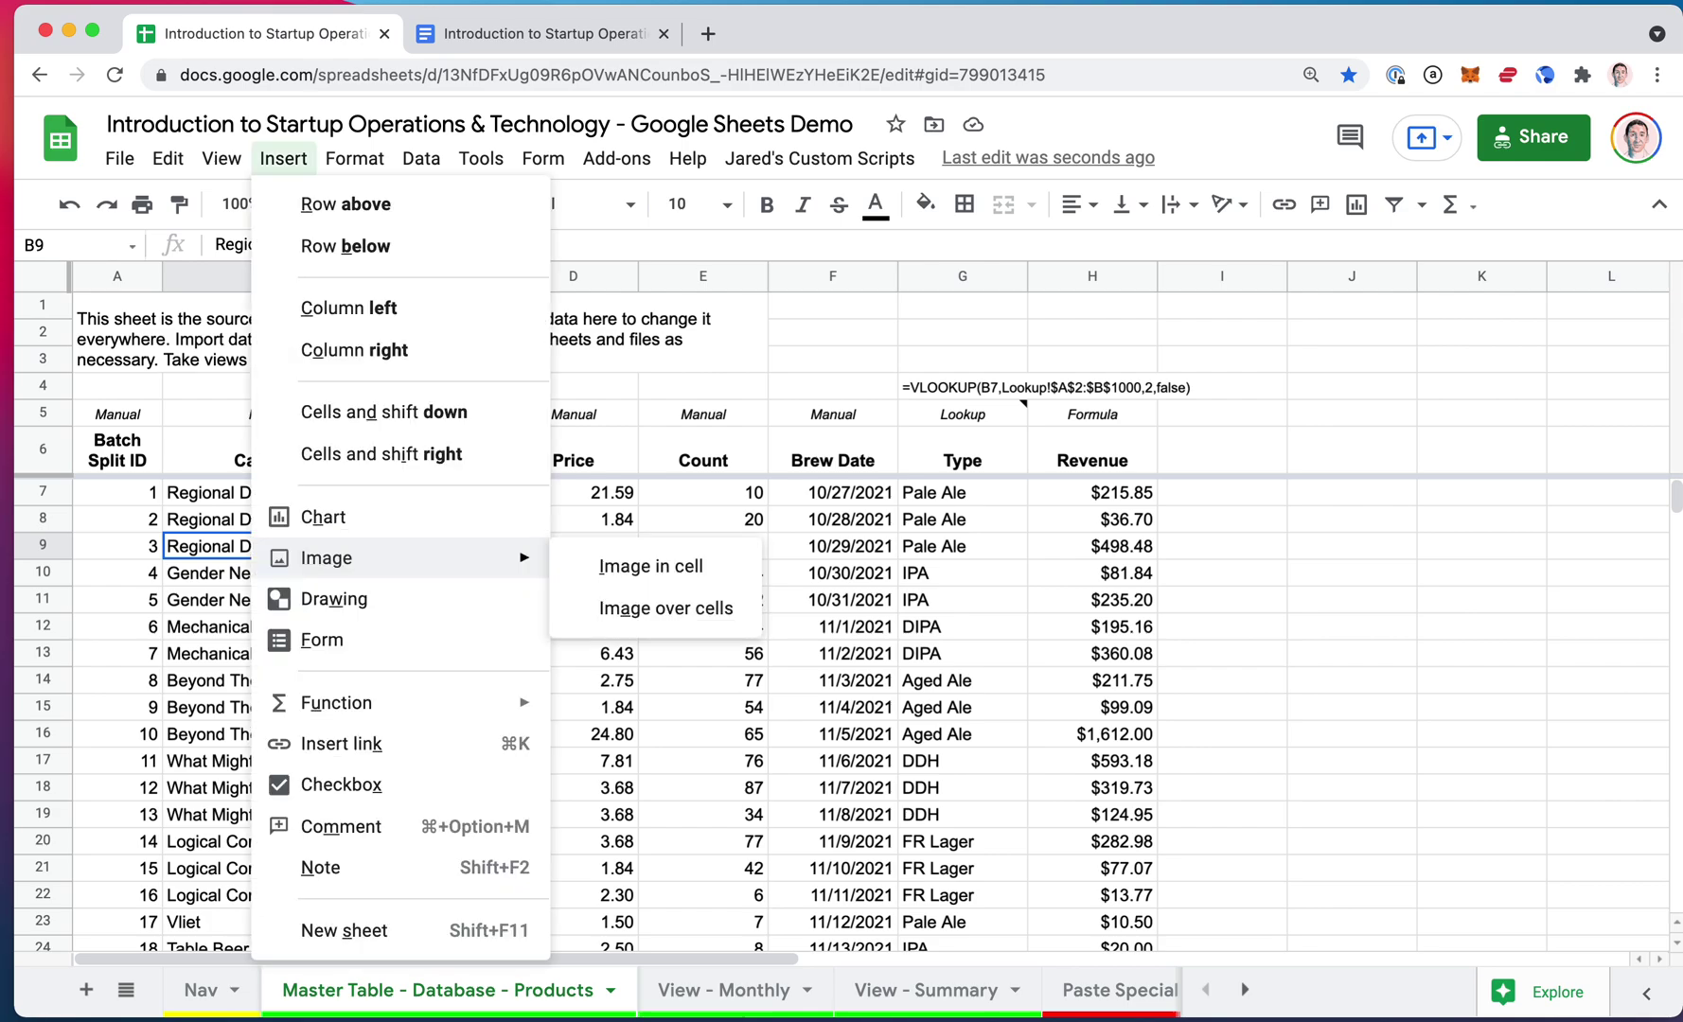
{"action": "key", "text": "r"}
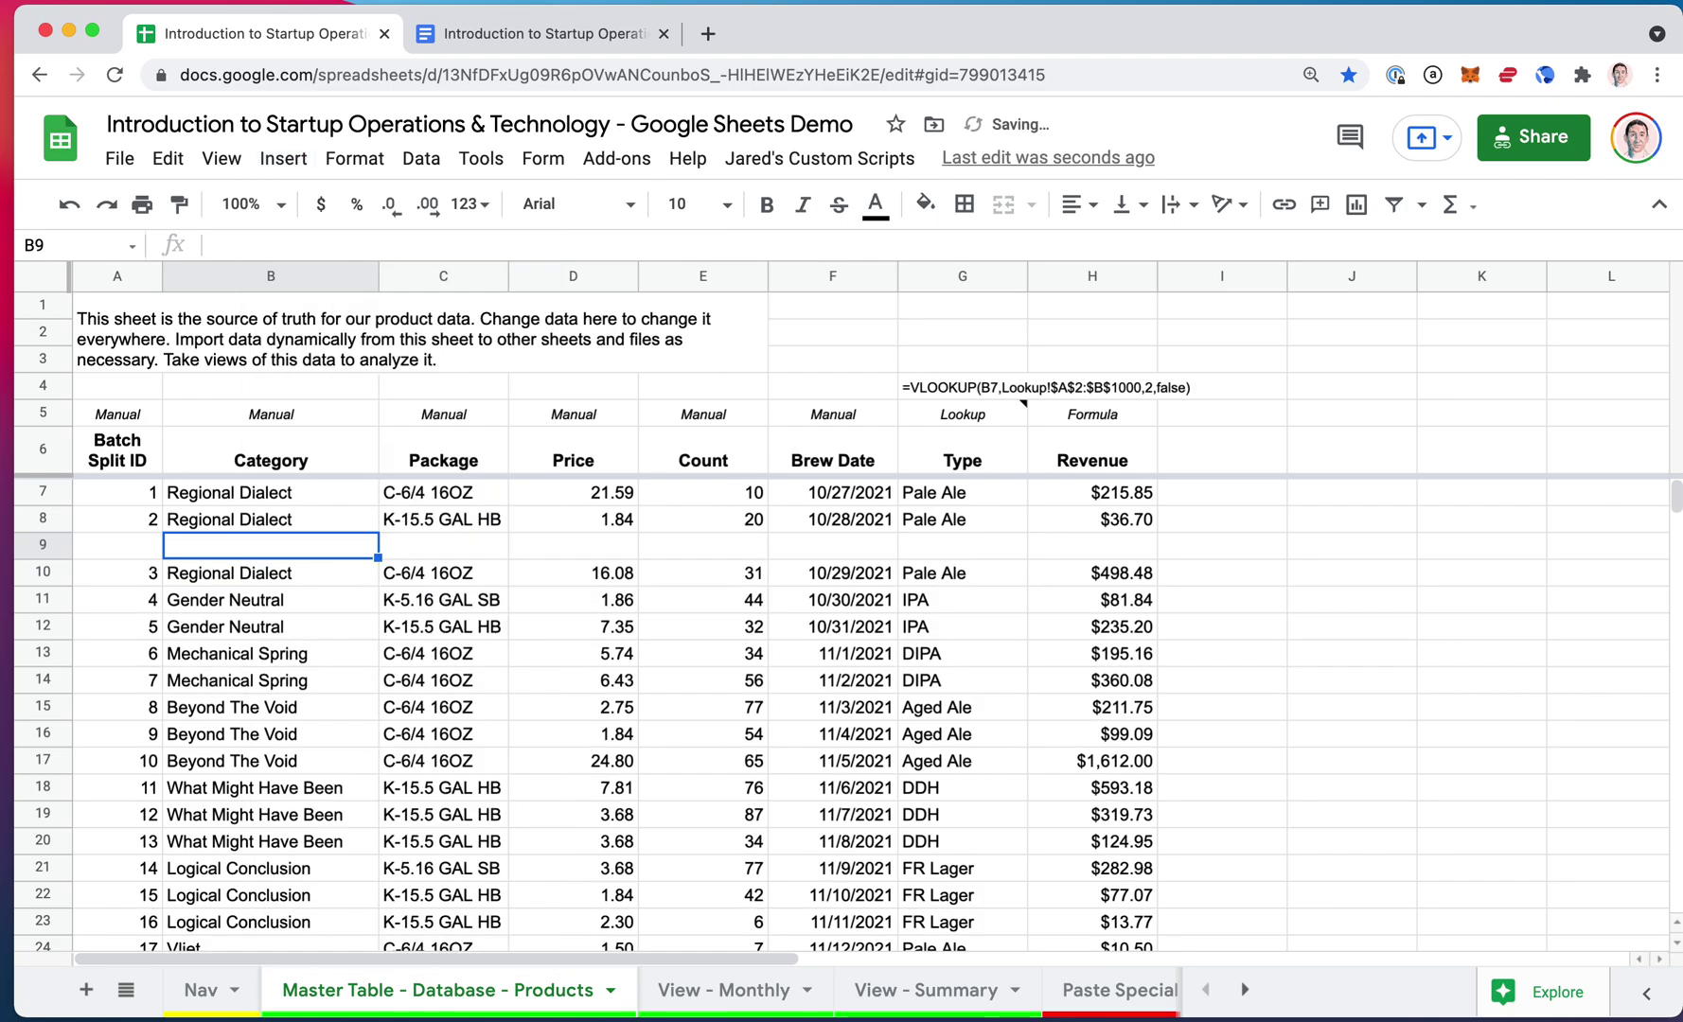
{"action": "key", "text": "ctrl+alt+i"}
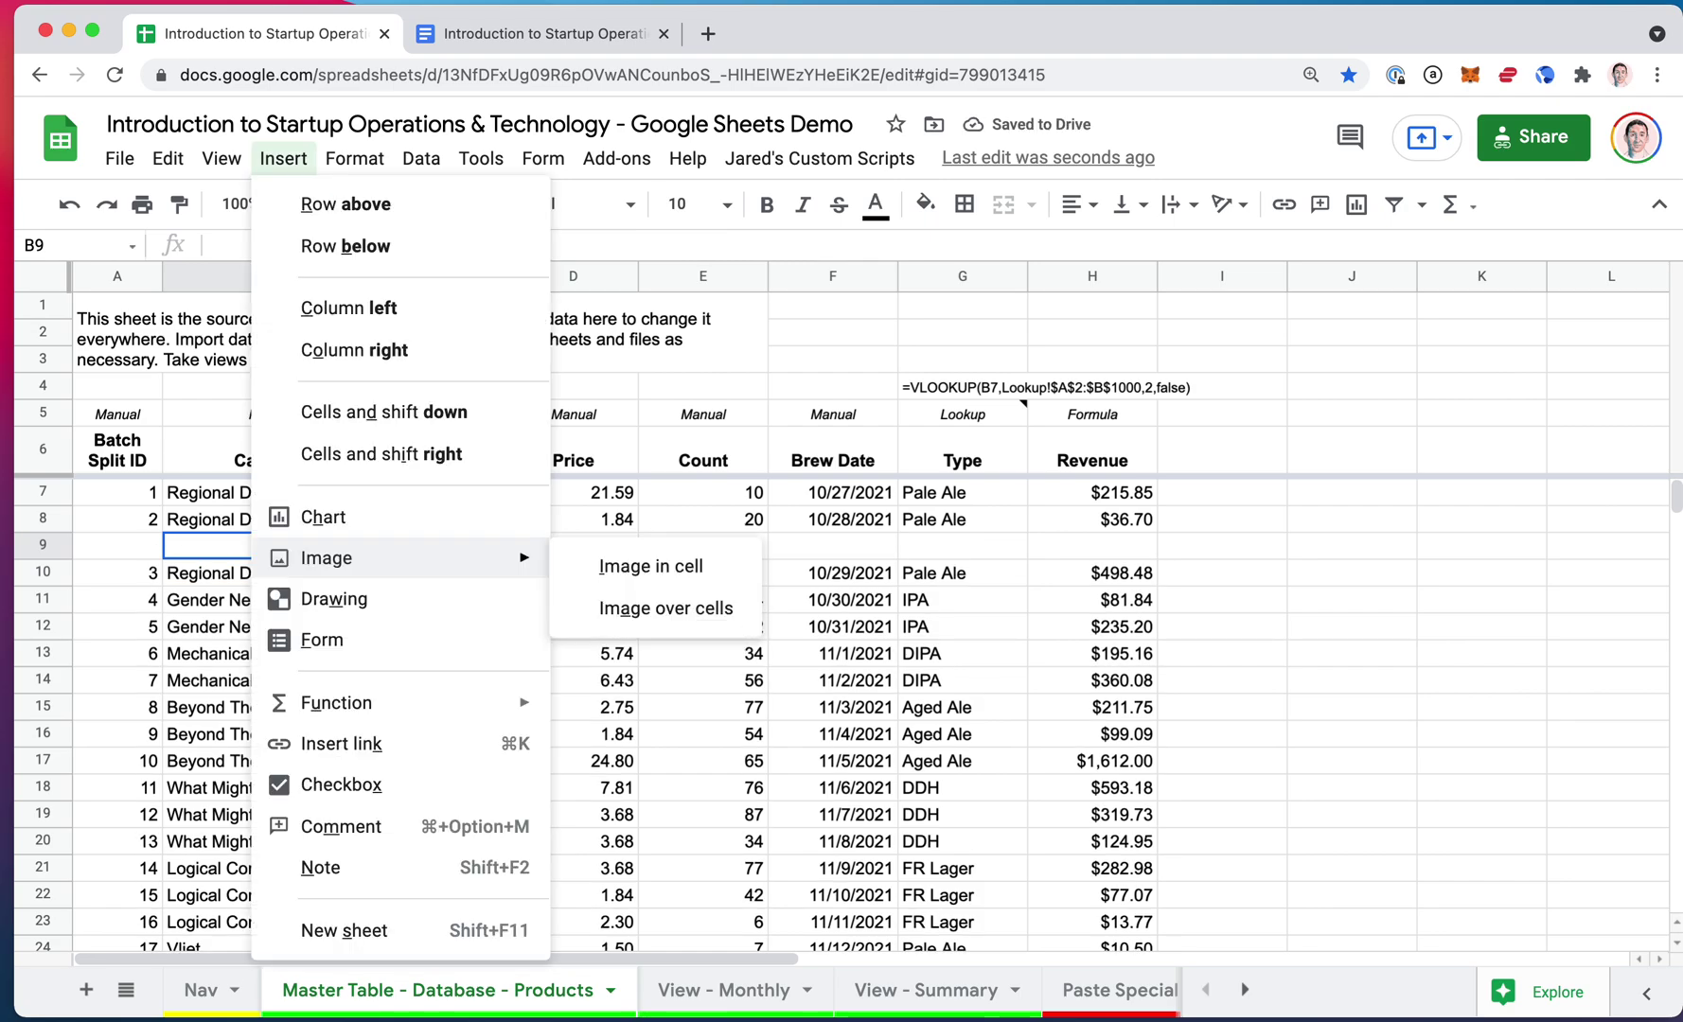
{"action": "key", "text": "b"}
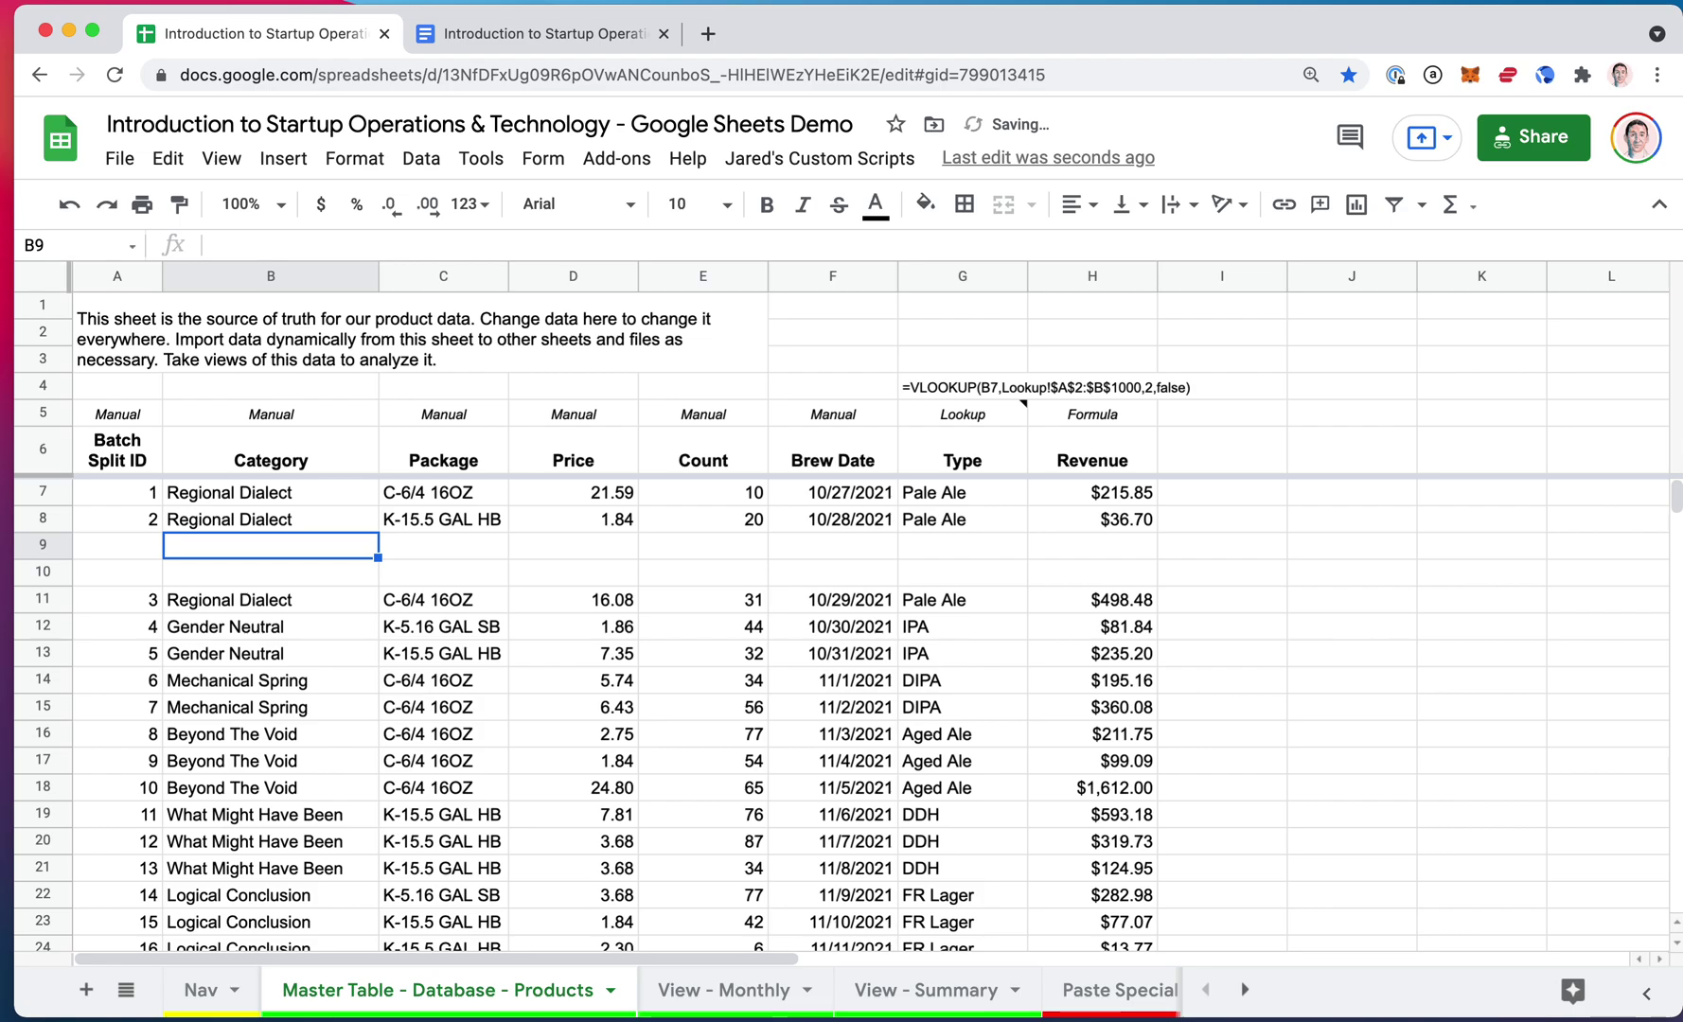
- Insert a blank column before the Category column, and undo the column and both row insertions
{"action": "key", "text": "ctrl+alt+i"}
{"action": "key", "text": "c"}
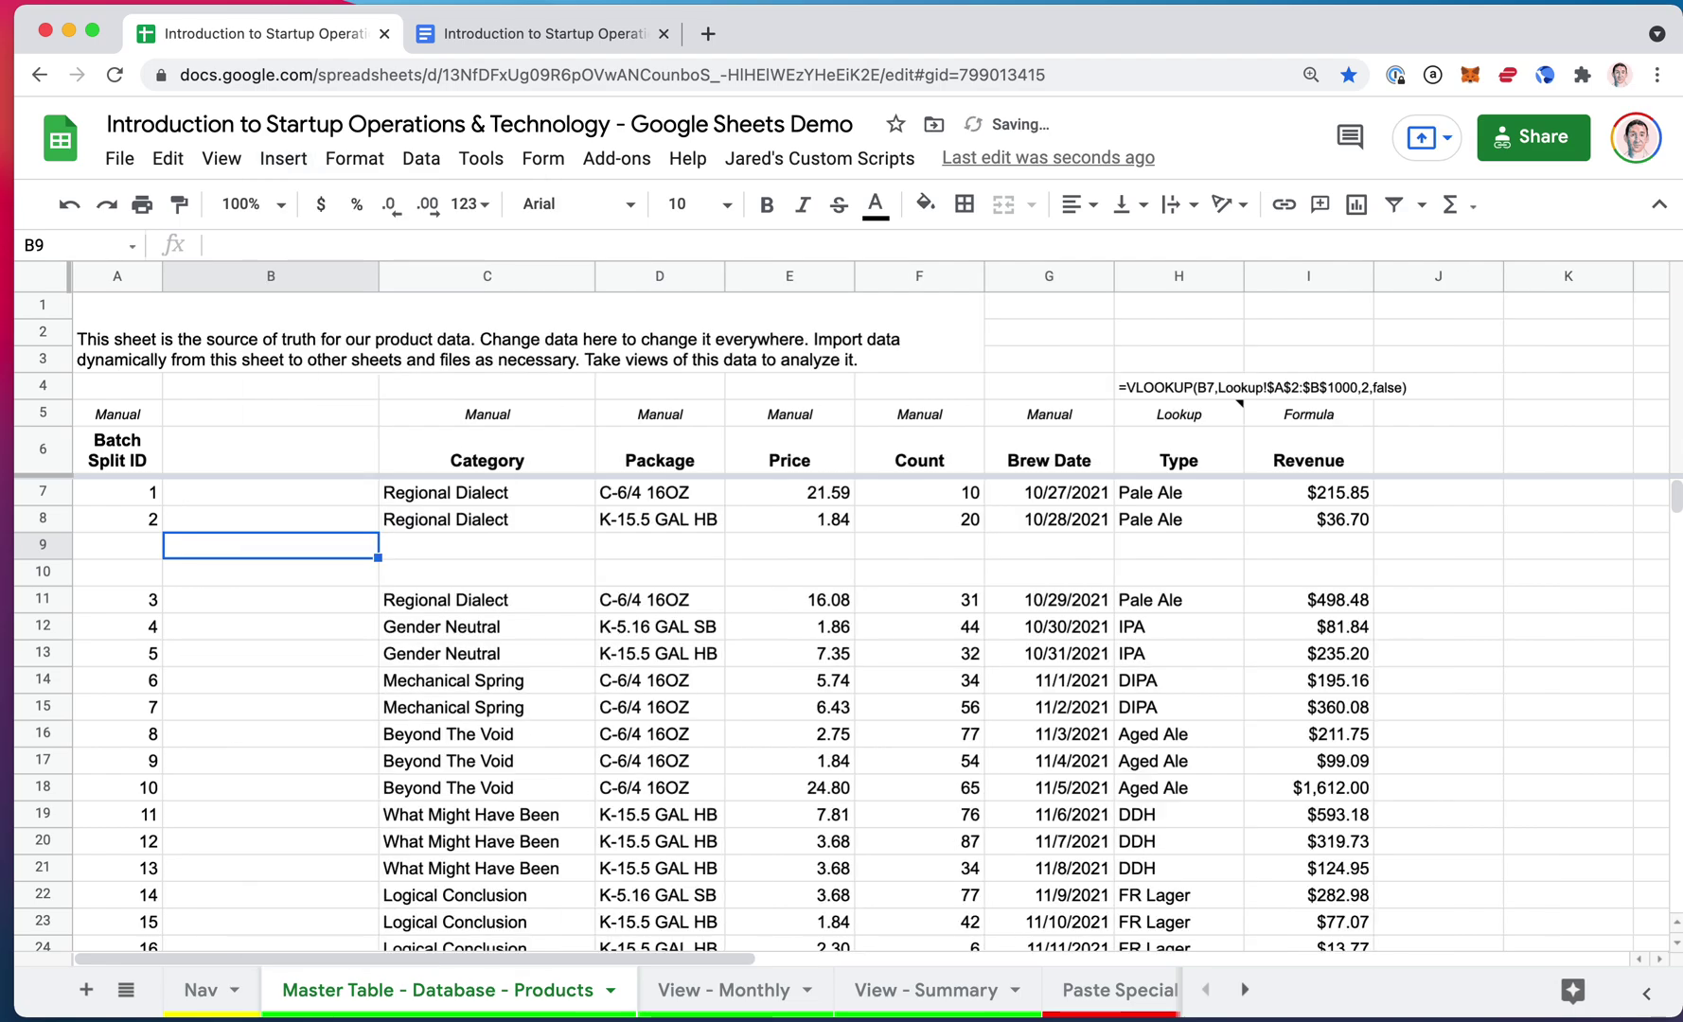
{"action": "key", "text": "super+z"}
{"action": "key", "text": "super+z"}
{"action": "key", "text": "super+z"}
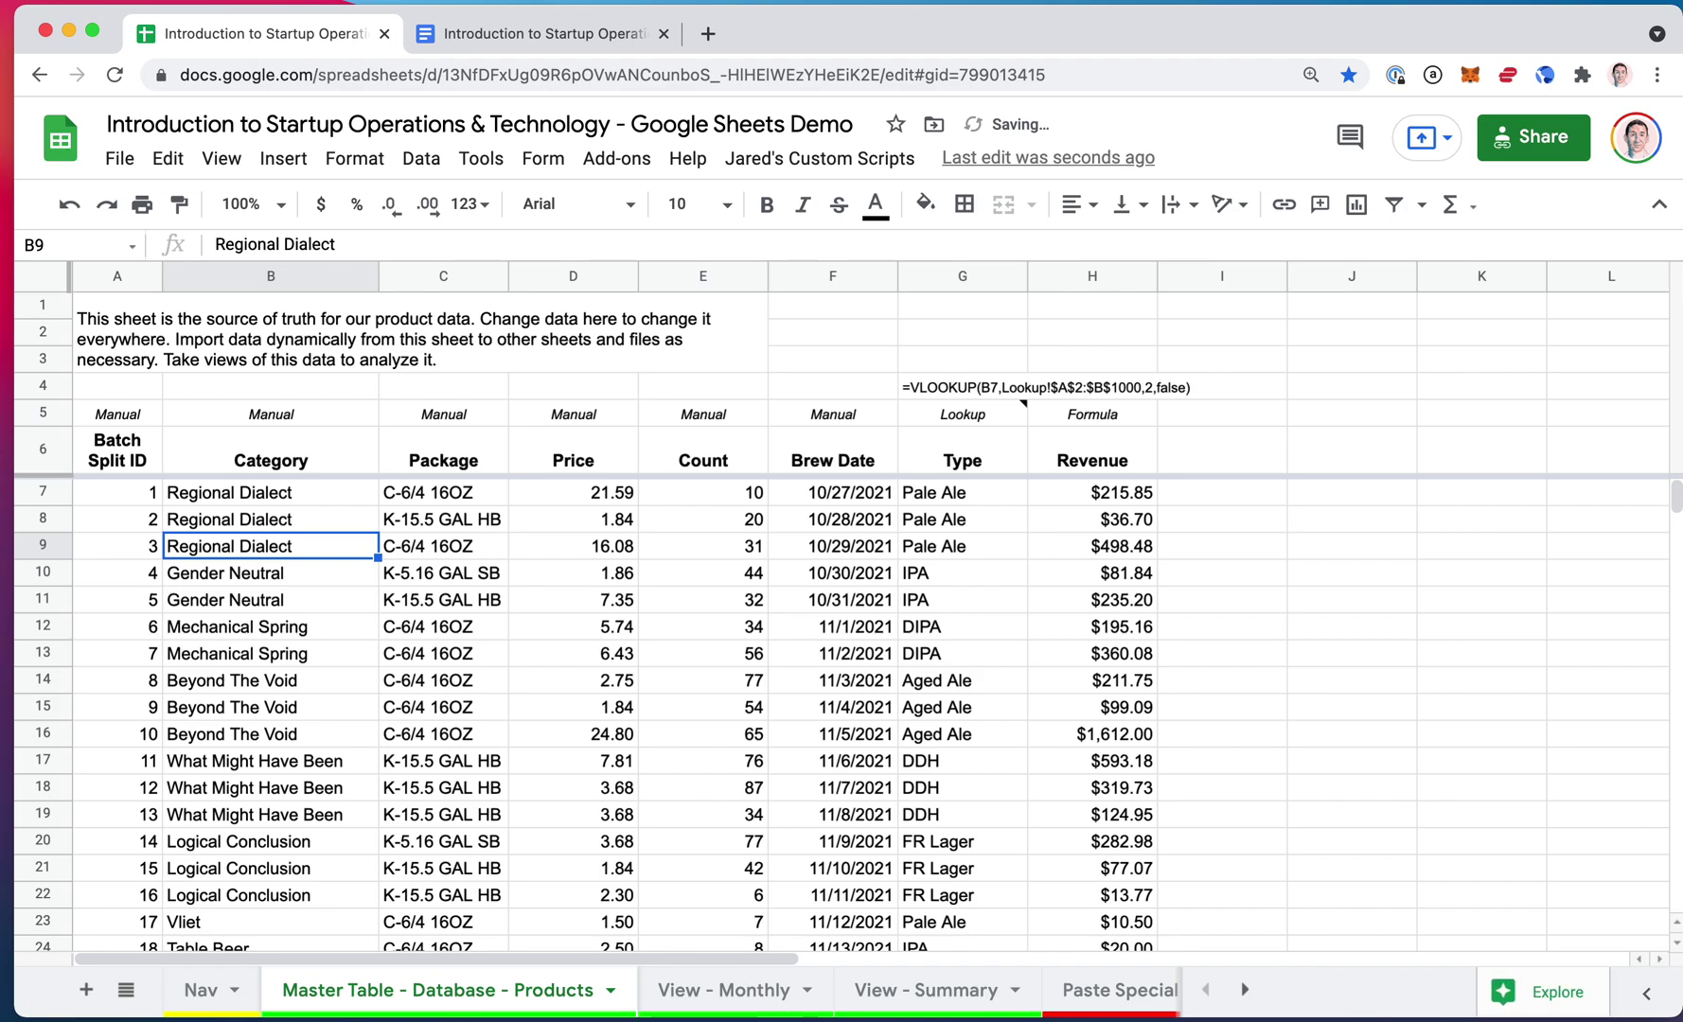
- Insert a blank row above row 9 and a blank column before Category again, and undo both insertions
{"action": "key", "text": "ctrl+alt+i"}
{"action": "key", "text": "r"}
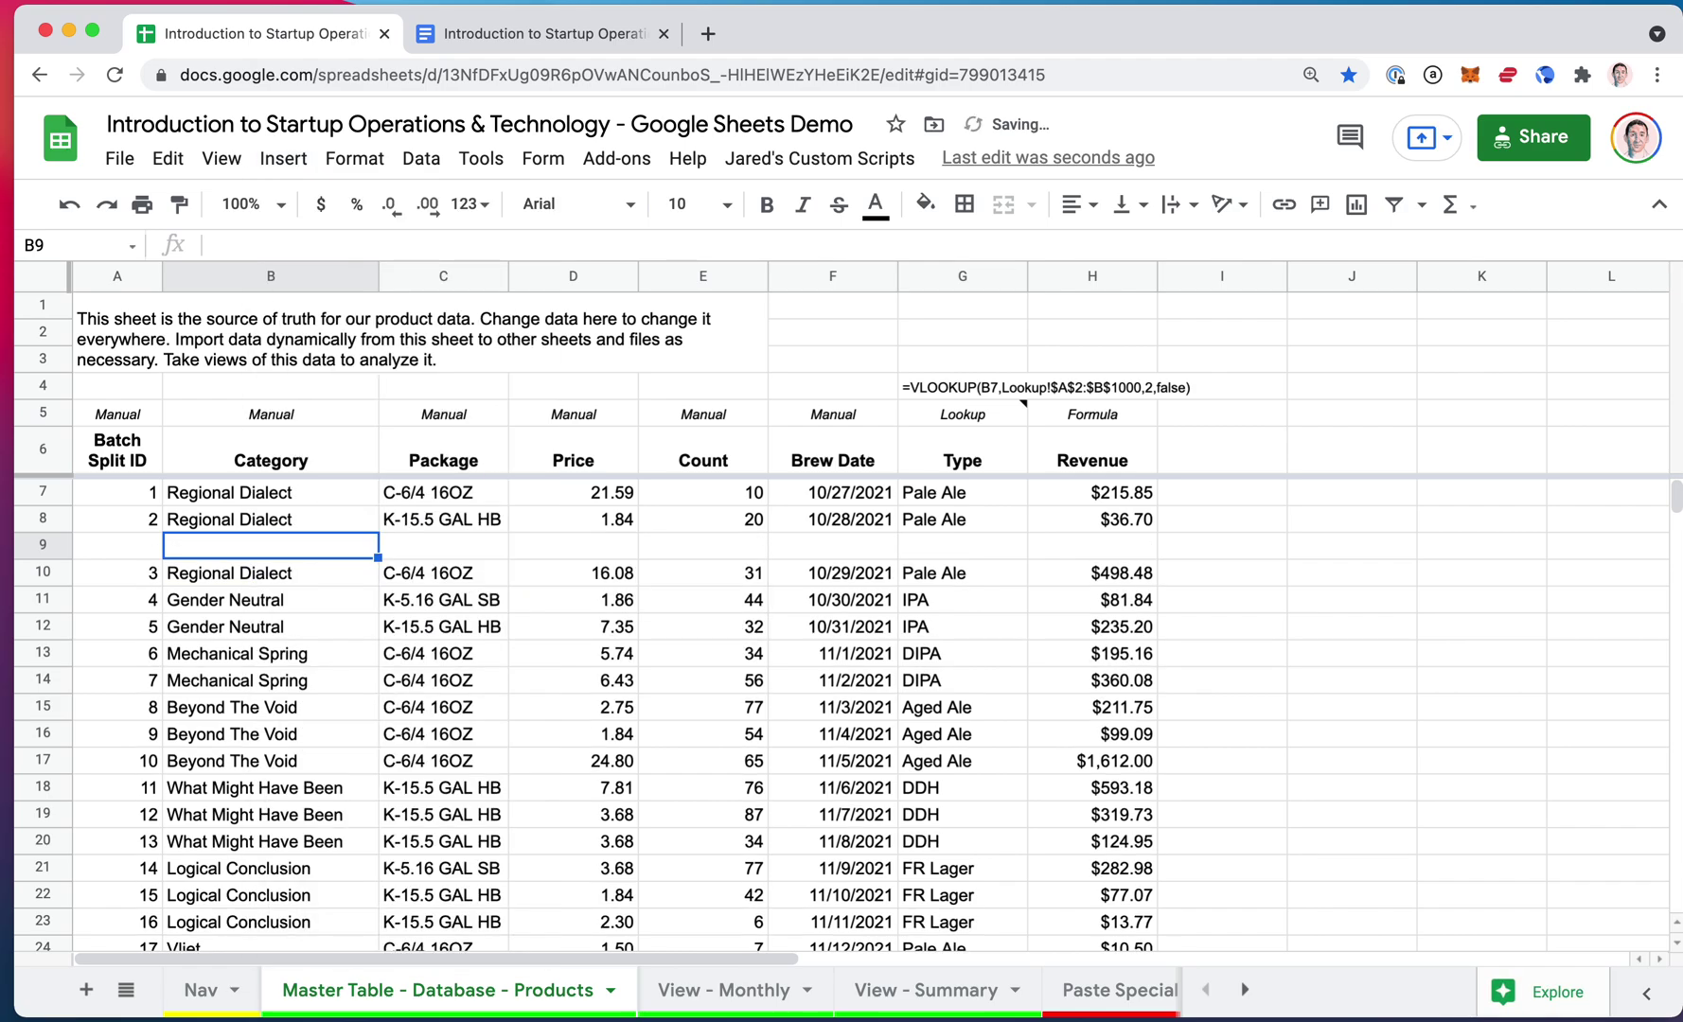
{"action": "key", "text": "ctrl+alt+i"}
{"action": "key", "text": "c"}
{"action": "key", "text": "super+z"}
{"action": "key", "text": "super+z"}
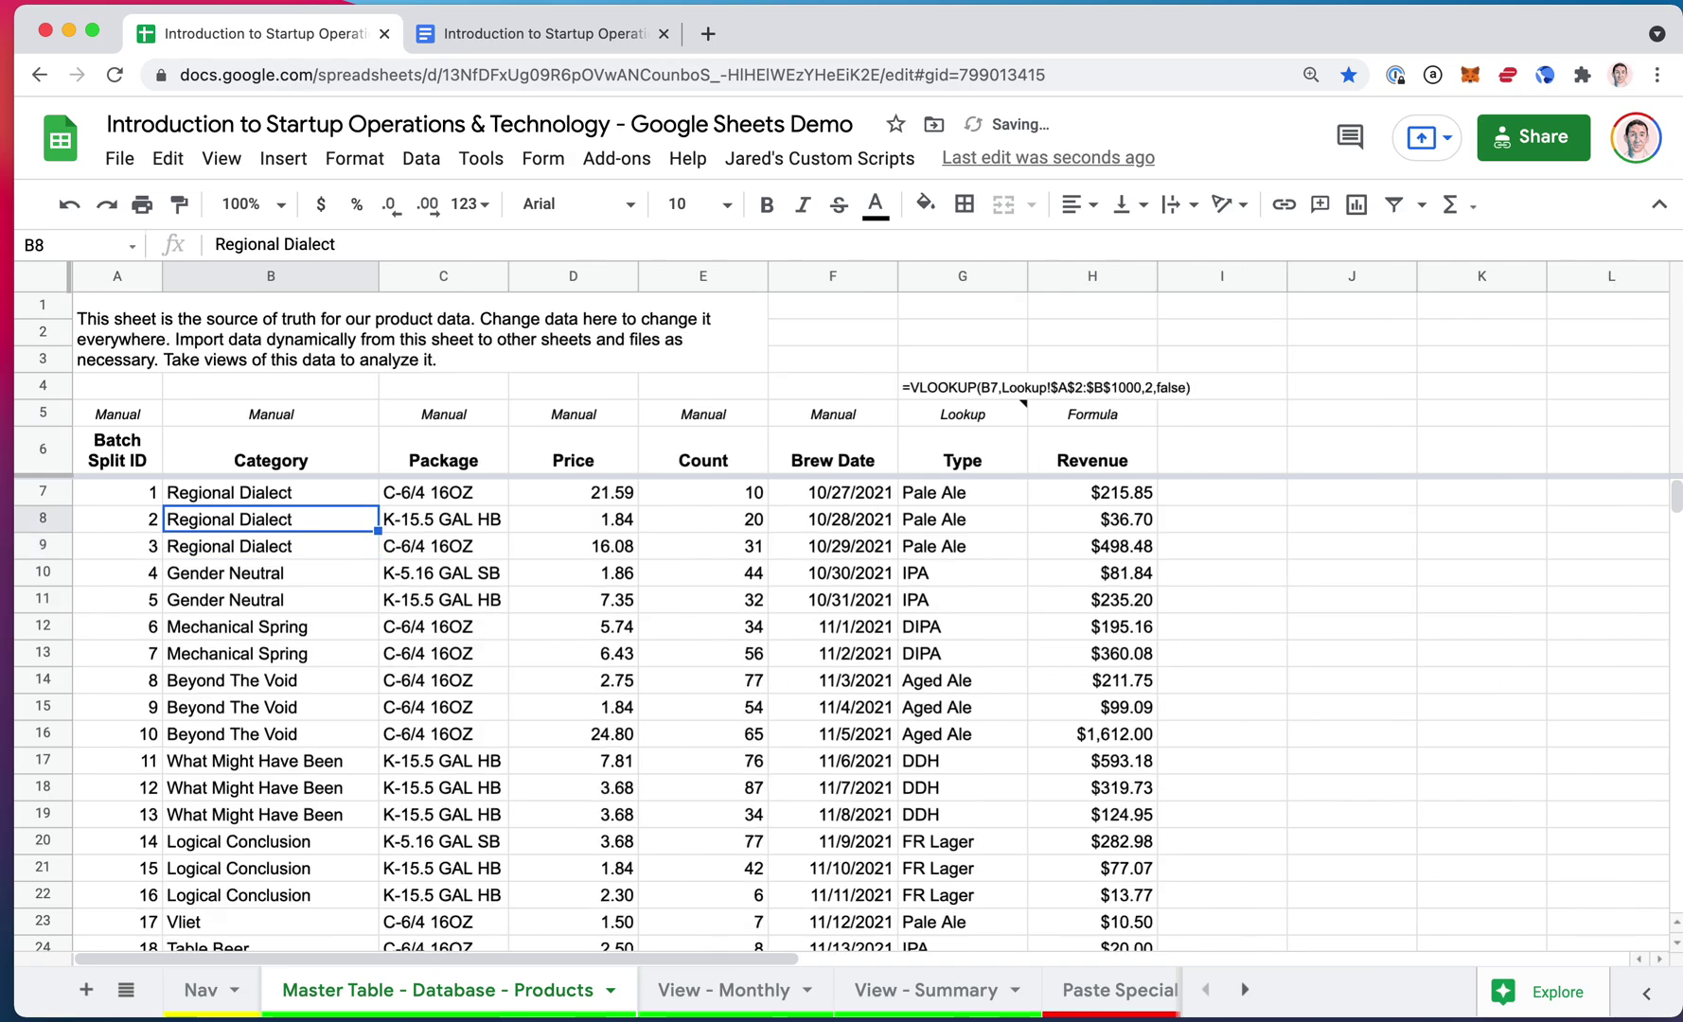
- Delete row 10, the Gender Neutral record with Batch Split ID 4
{"action": "left_click", "coordinate": [270, 572]}
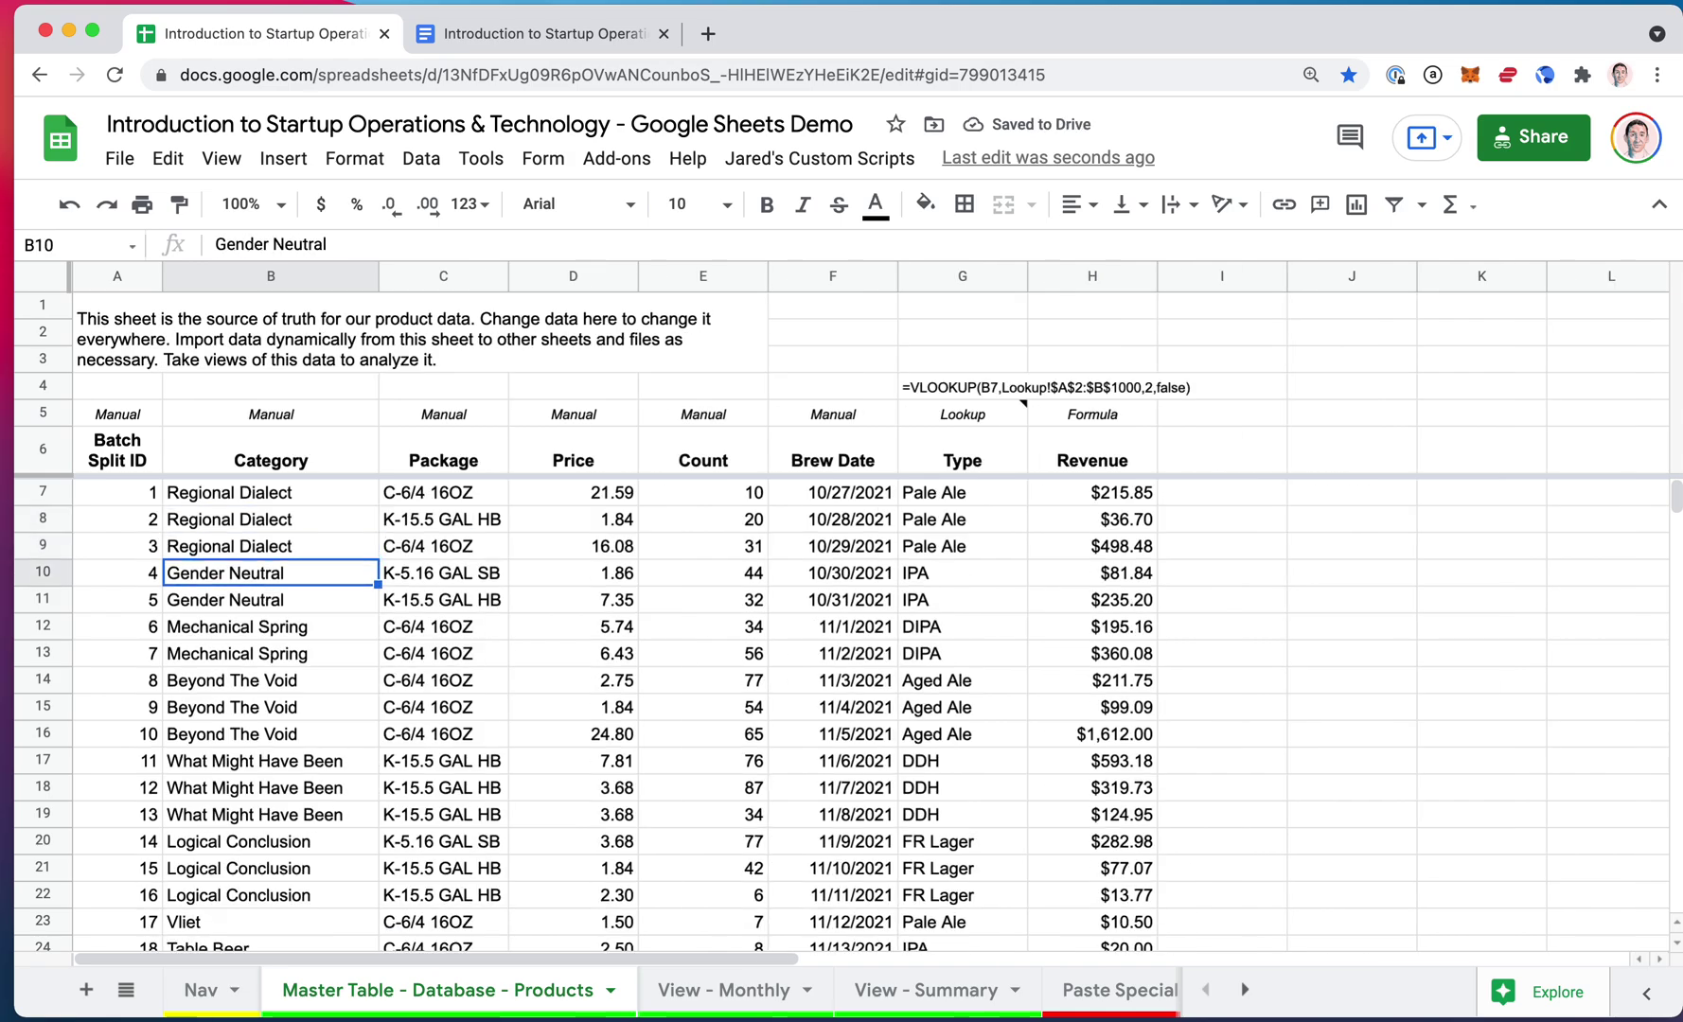
{"action": "key", "text": "ctrl+alt+e"}
{"action": "key", "text": "d"}
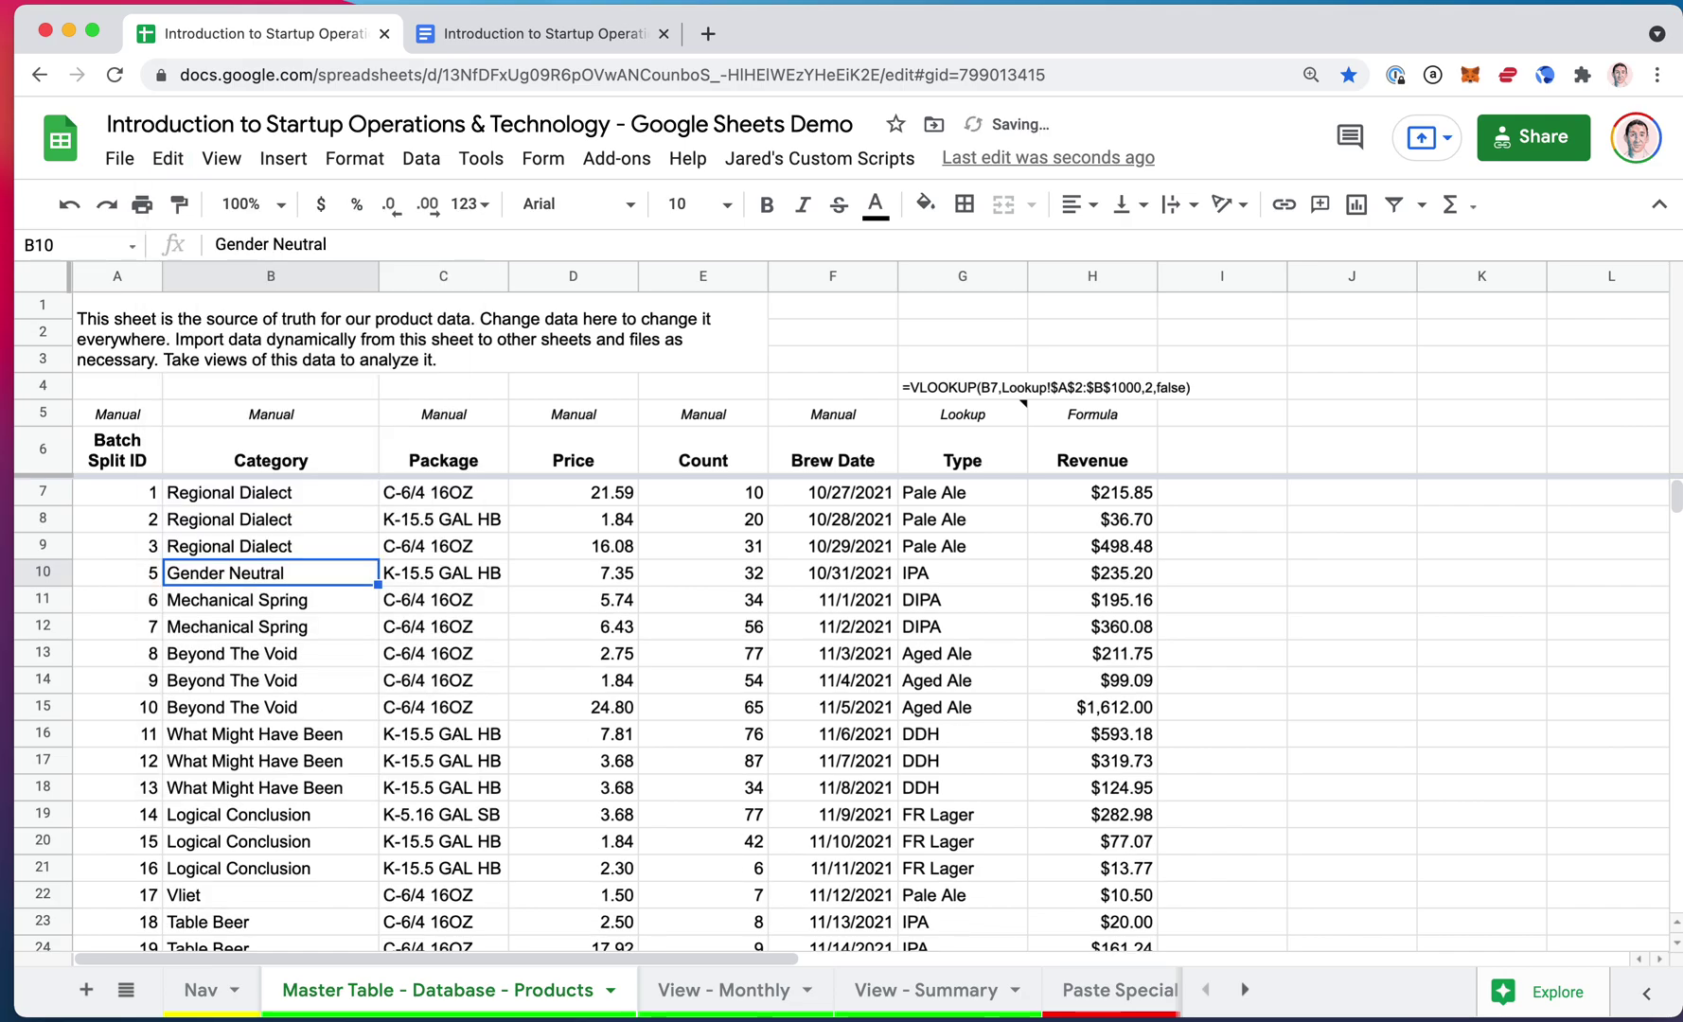
- Delete column B, and undo both the column and the row deletion
{"action": "key", "text": "ctrl+alt+e"}
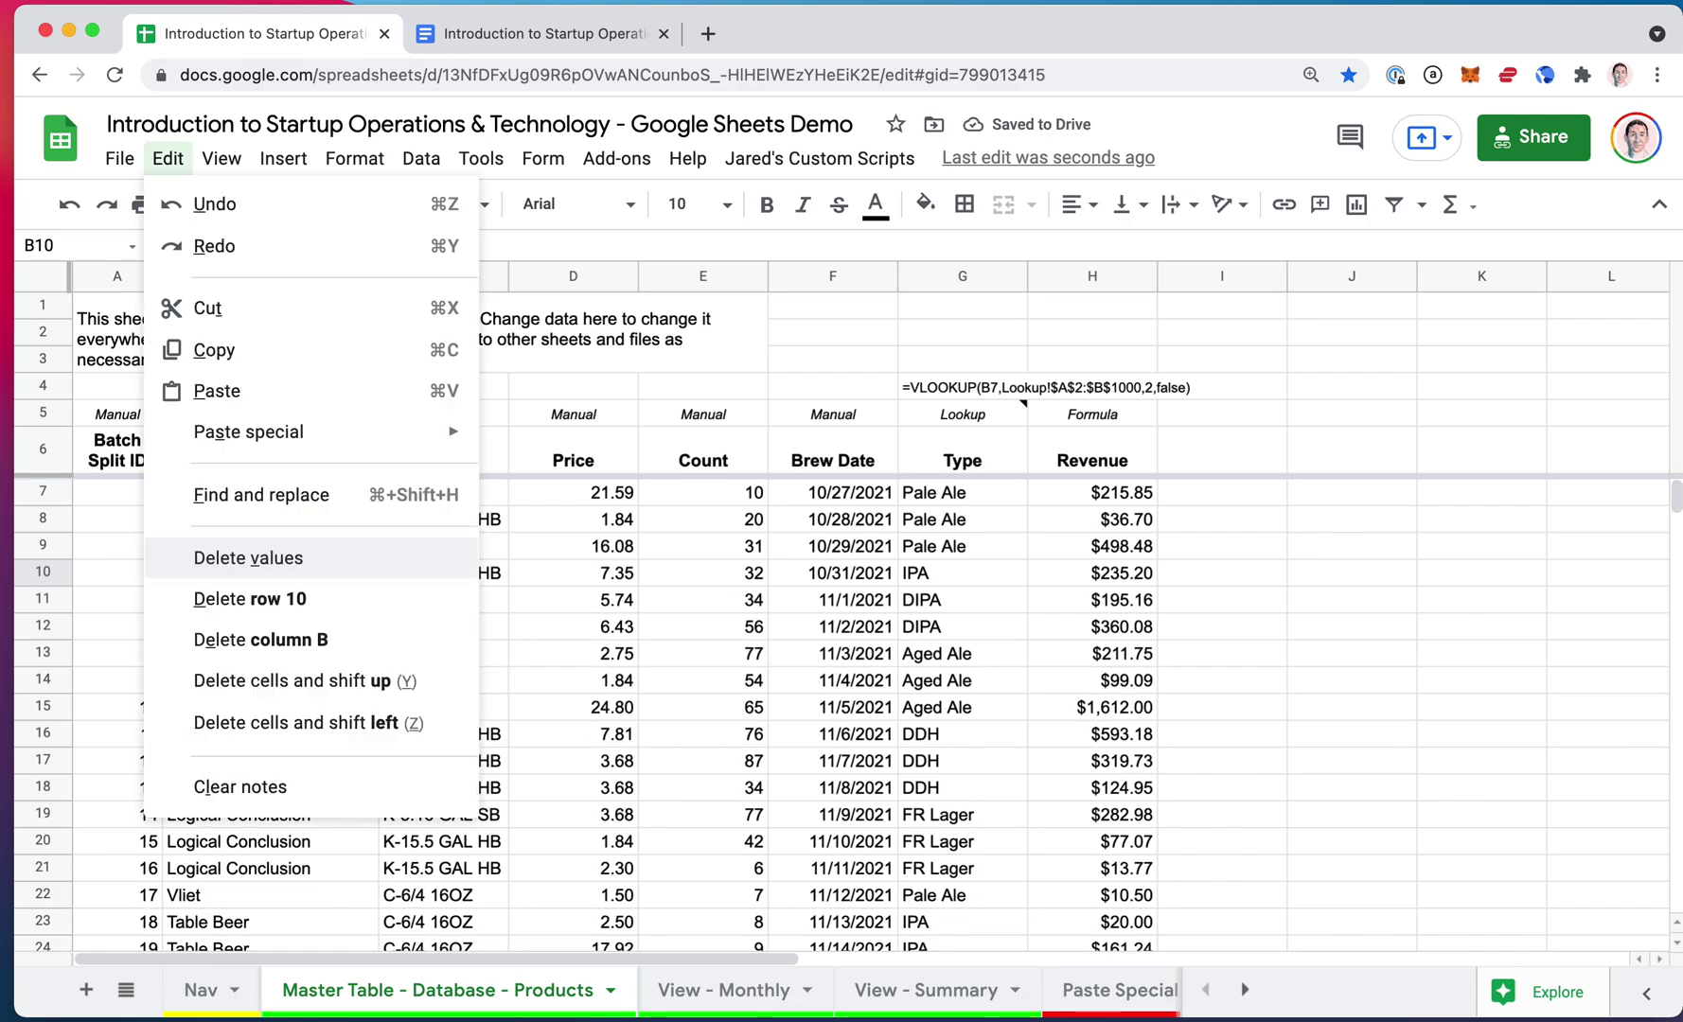
{"action": "key", "text": "e"}
{"action": "key", "text": "super+z"}
{"action": "key", "text": "super+z"}
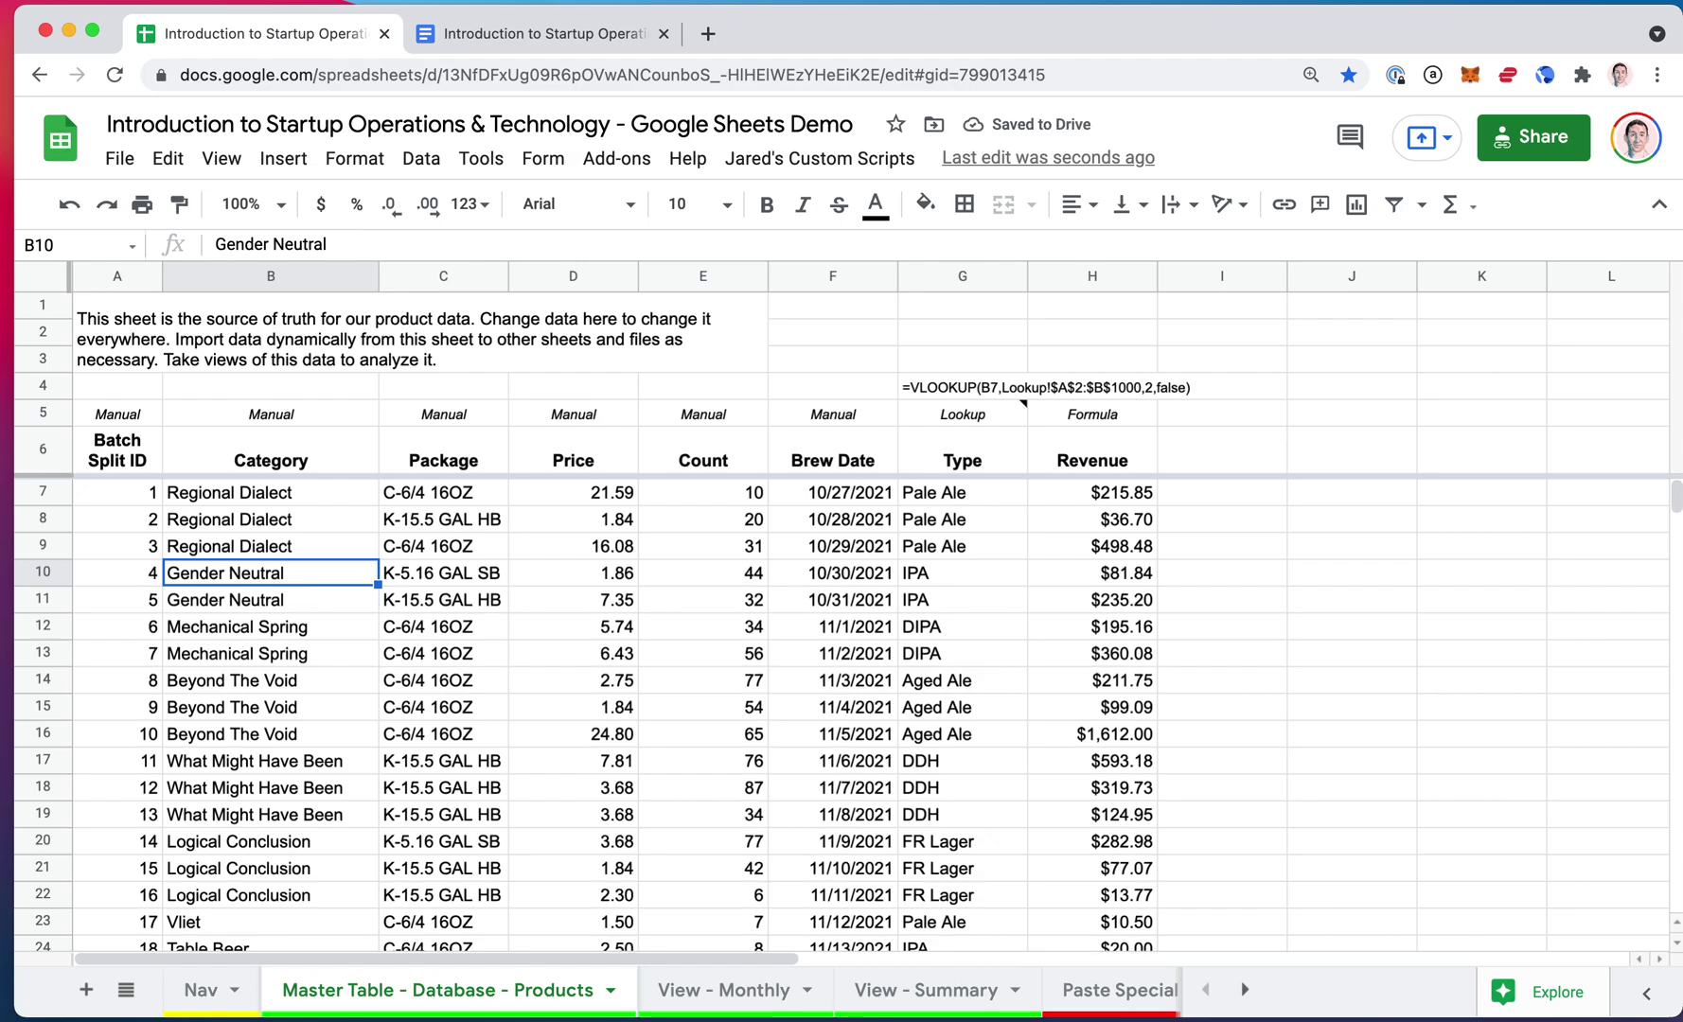
- Examine the editing commands for deleting values, rows, columns and cells, and return to cell A10
{"action": "left_click", "coordinate": [168, 158]}
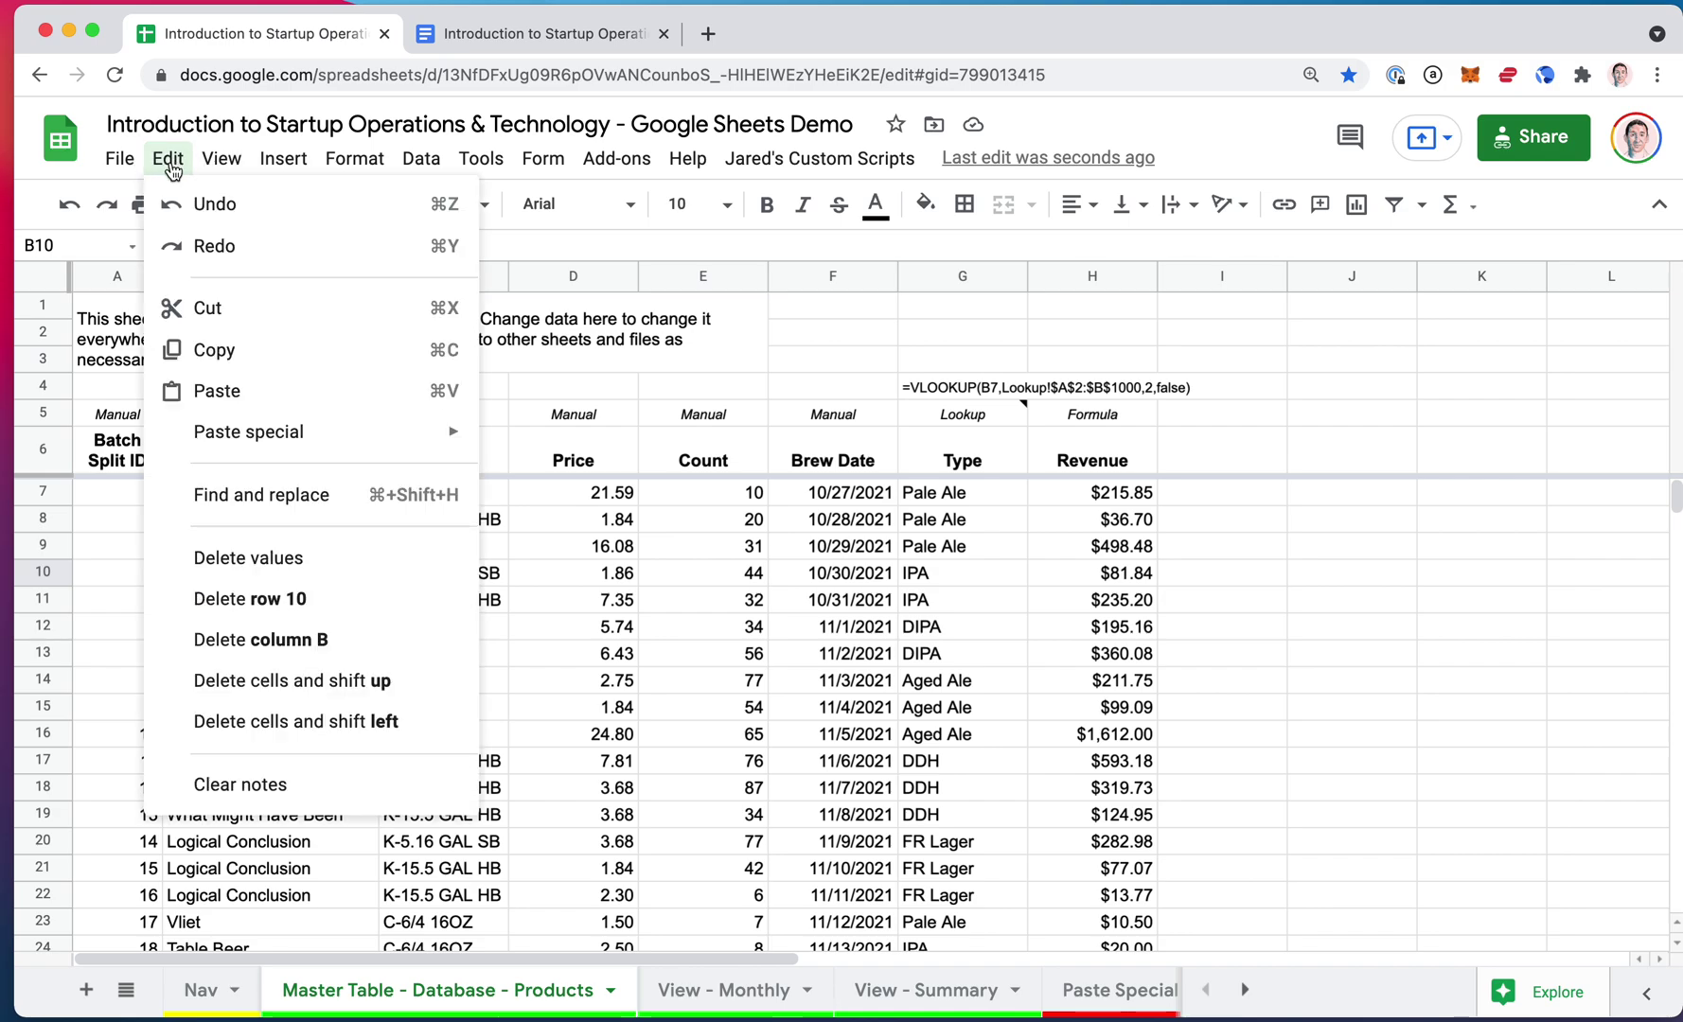
{"action": "left_click", "coordinate": [628, 636]}
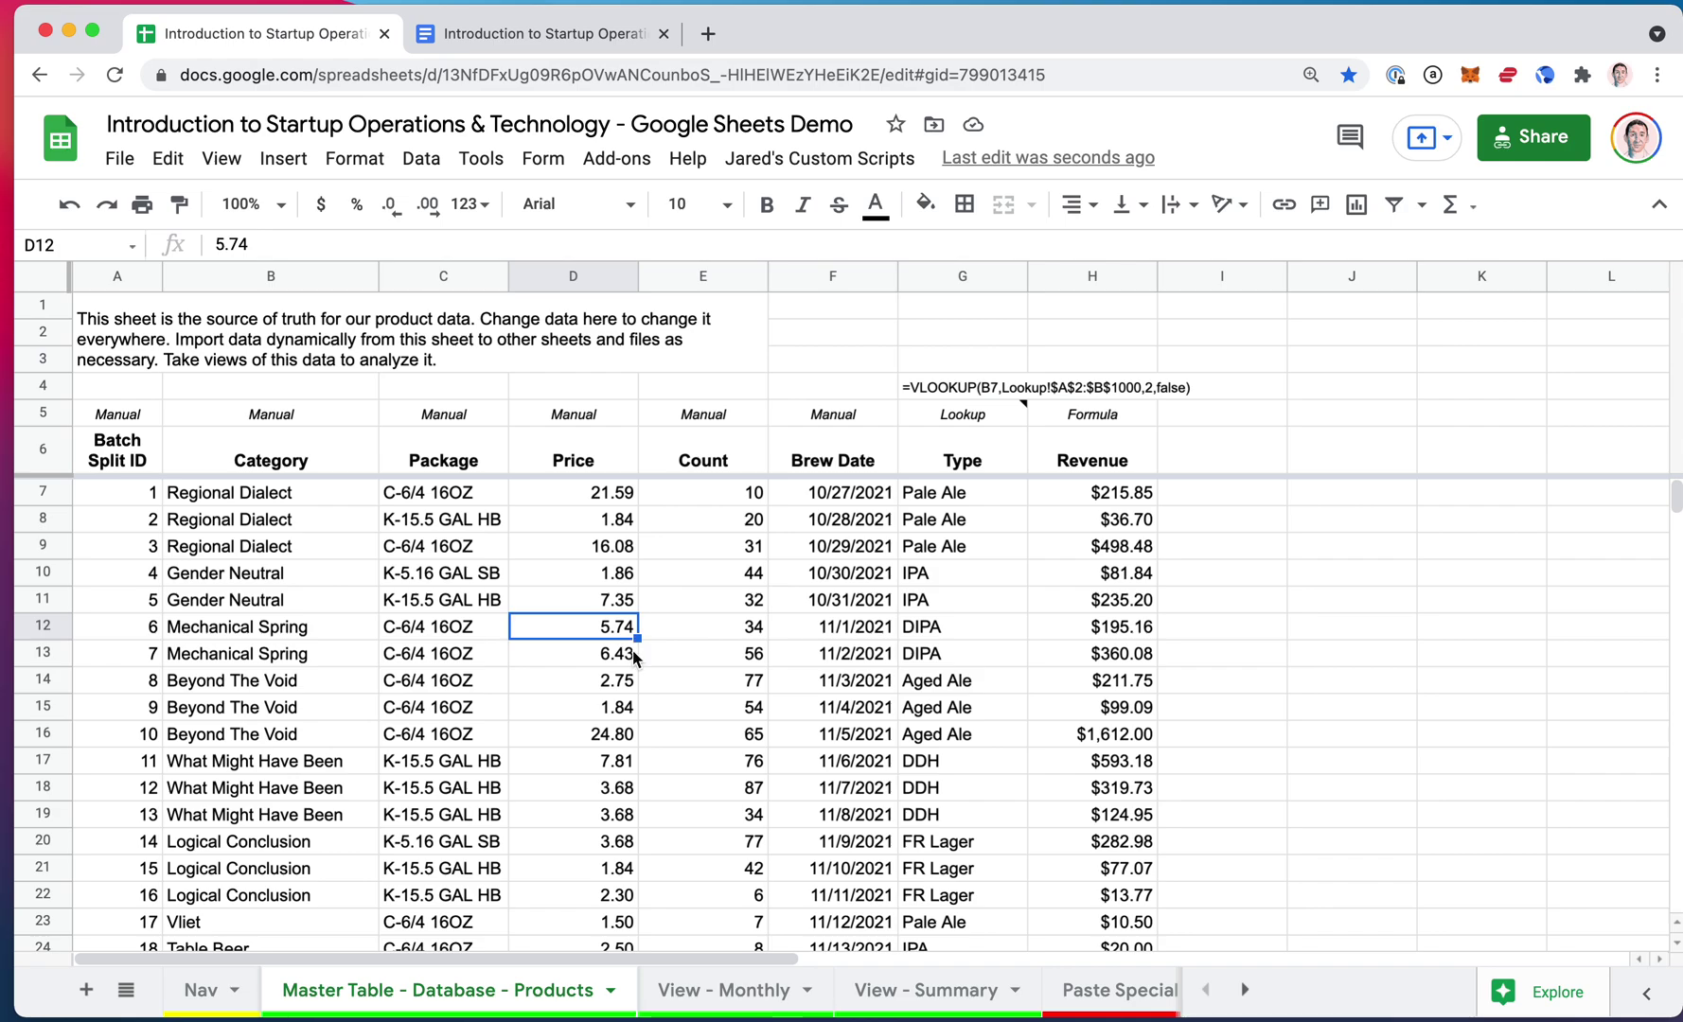
{"action": "left_click", "coordinate": [148, 576]}
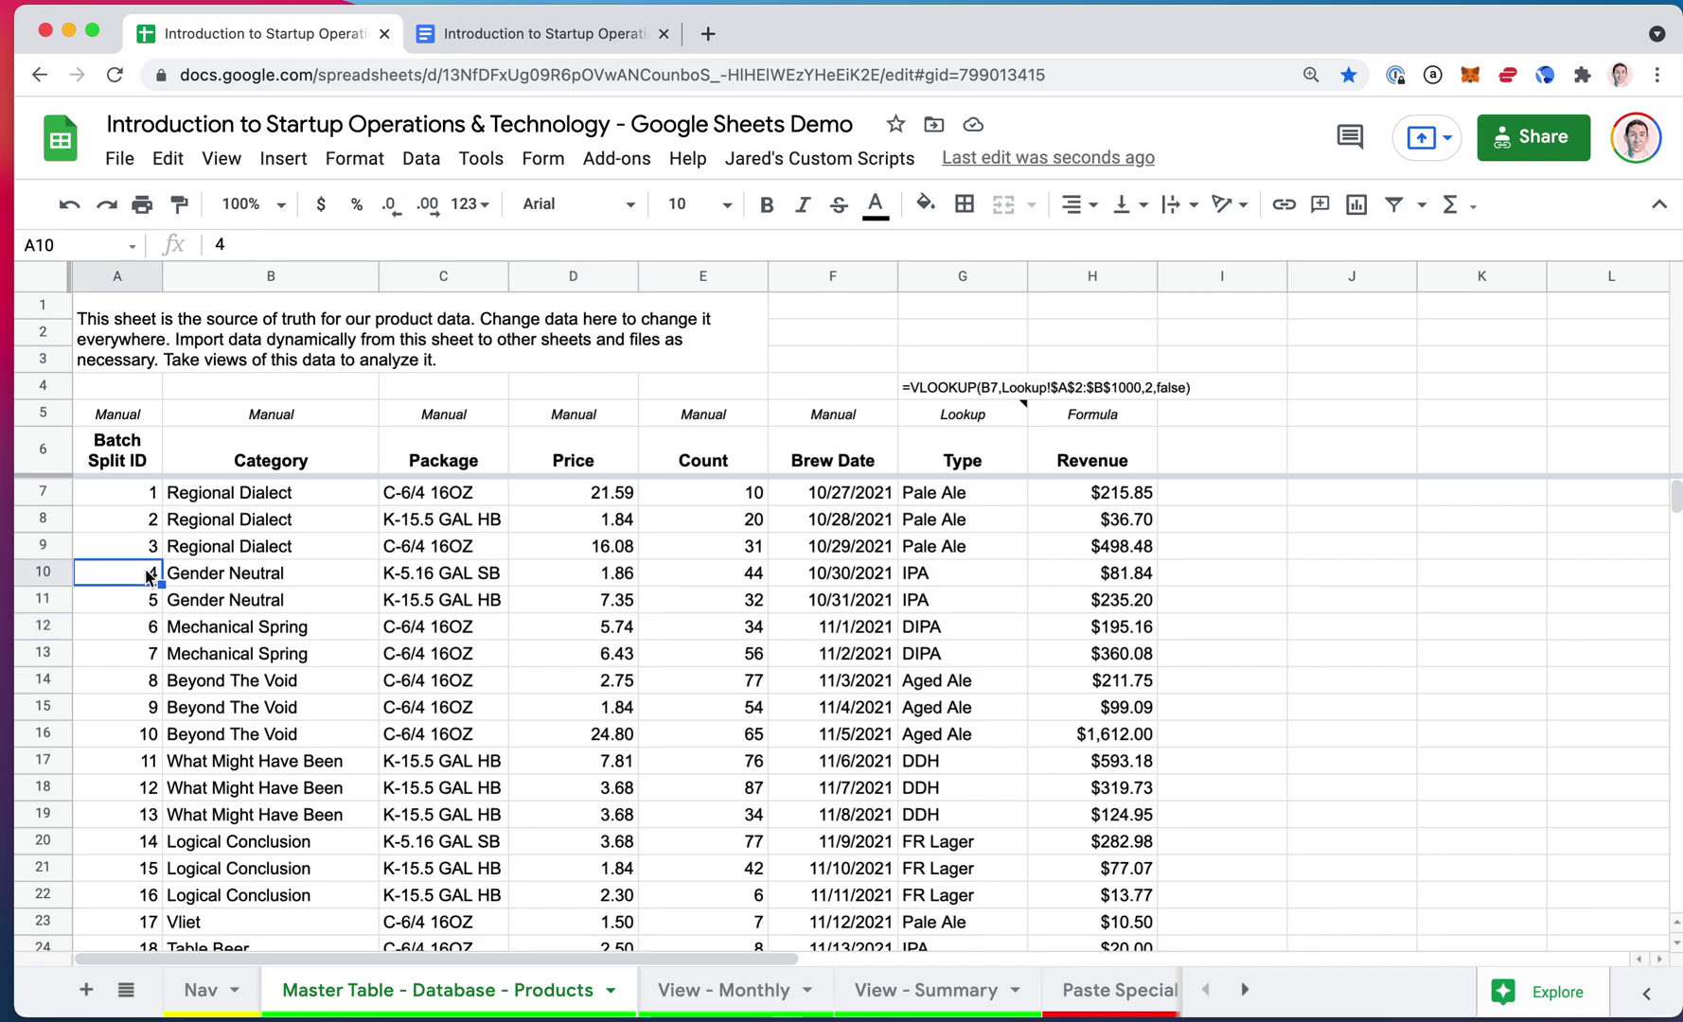
- Select B7, copy the web address of the Course Materials document in Google Docs, and return to the Google Sheets demo
{"action": "left_click", "coordinate": [232, 548]}
{"action": "key", "text": "Up"}
{"action": "key", "text": "Up"}
{"action": "key", "text": "Up"}
{"action": "key", "text": "Down"}
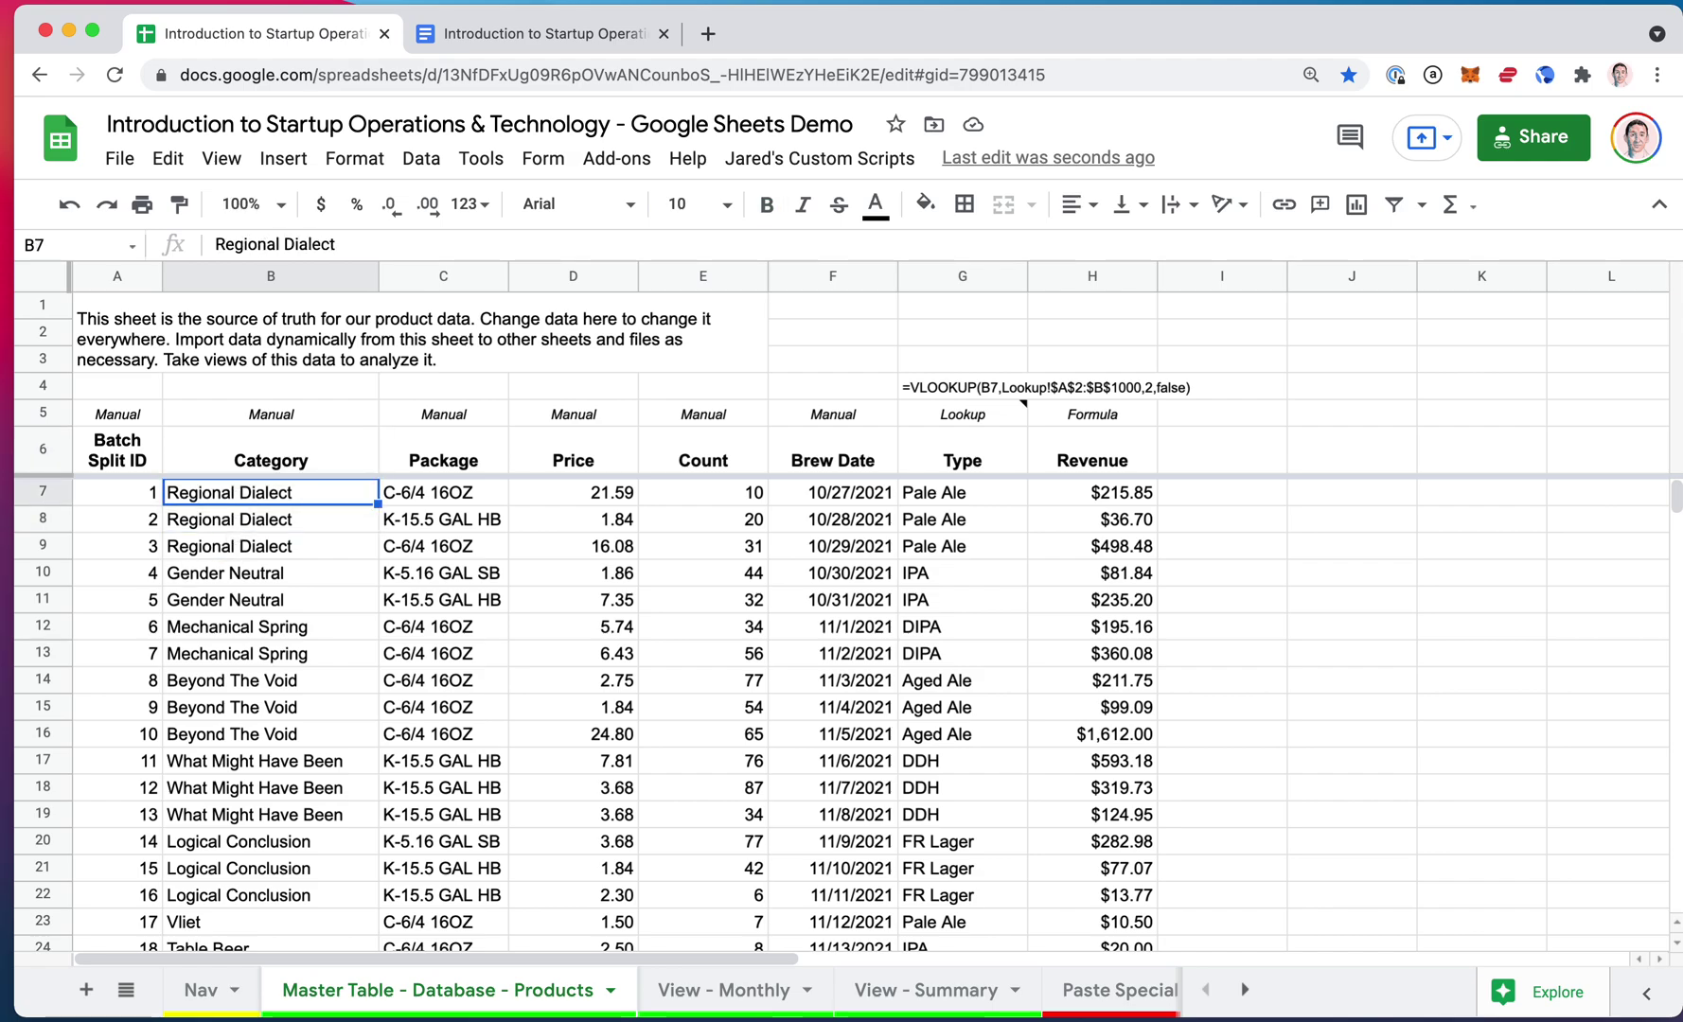
{"action": "key", "text": "ctrl+Tab"}
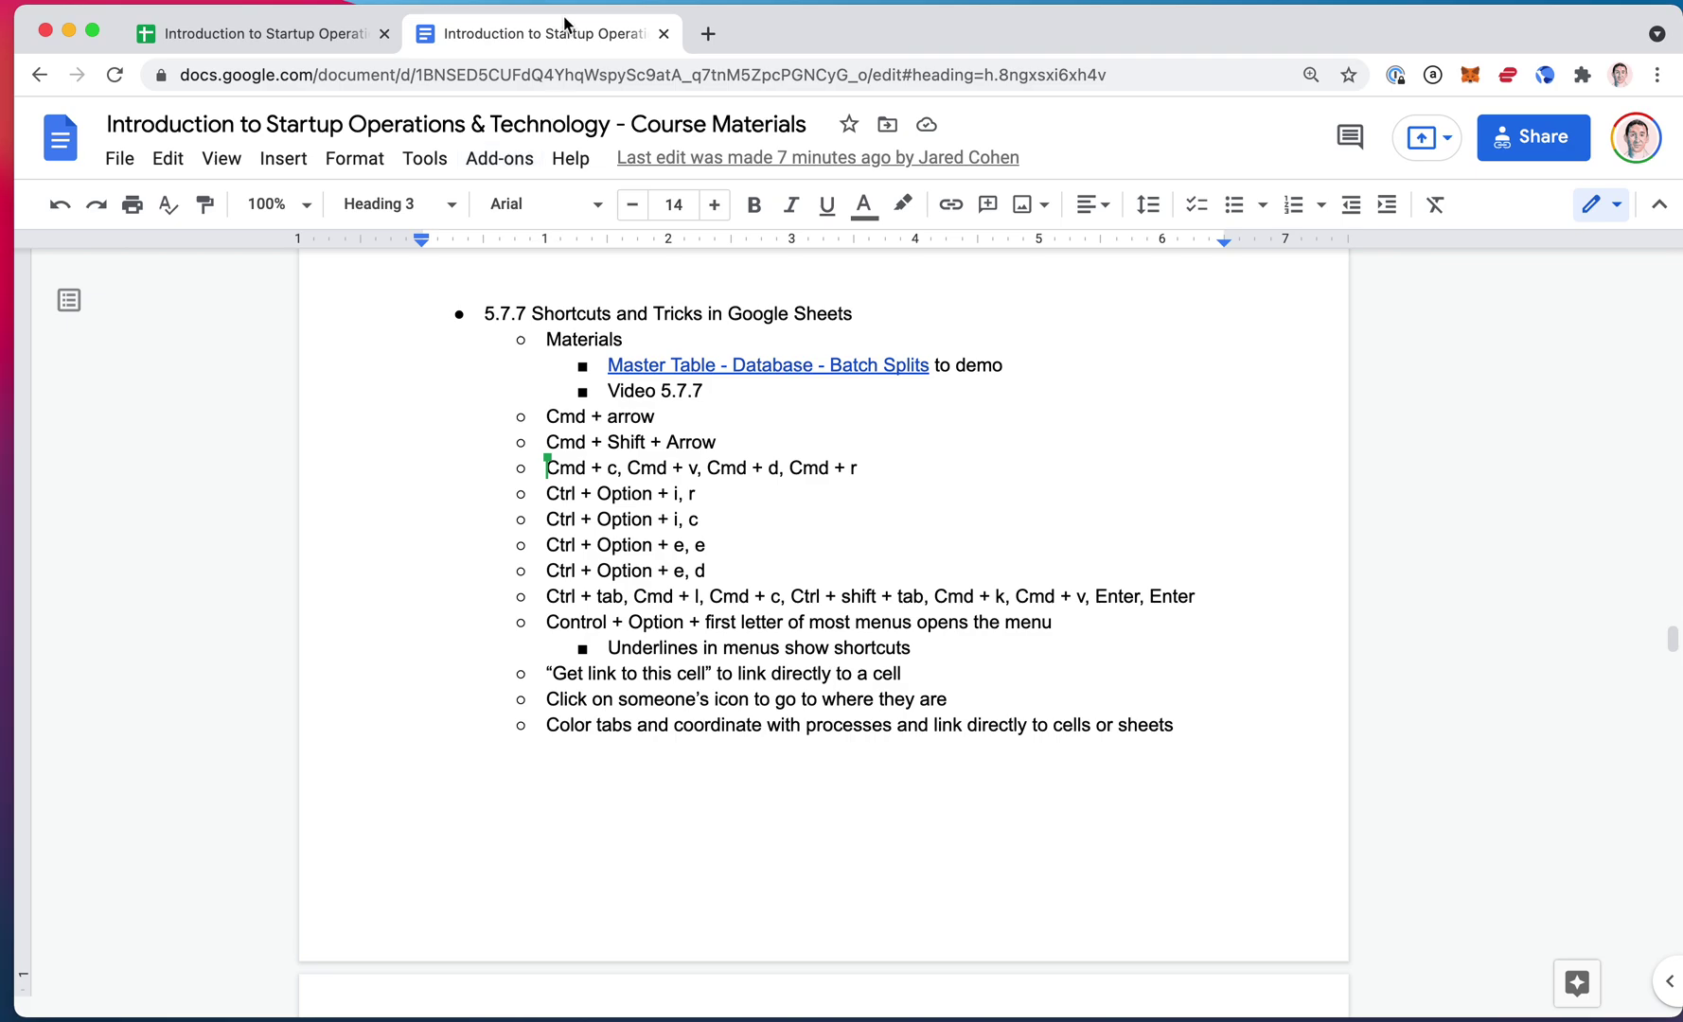
{"action": "key", "text": "super+l"}
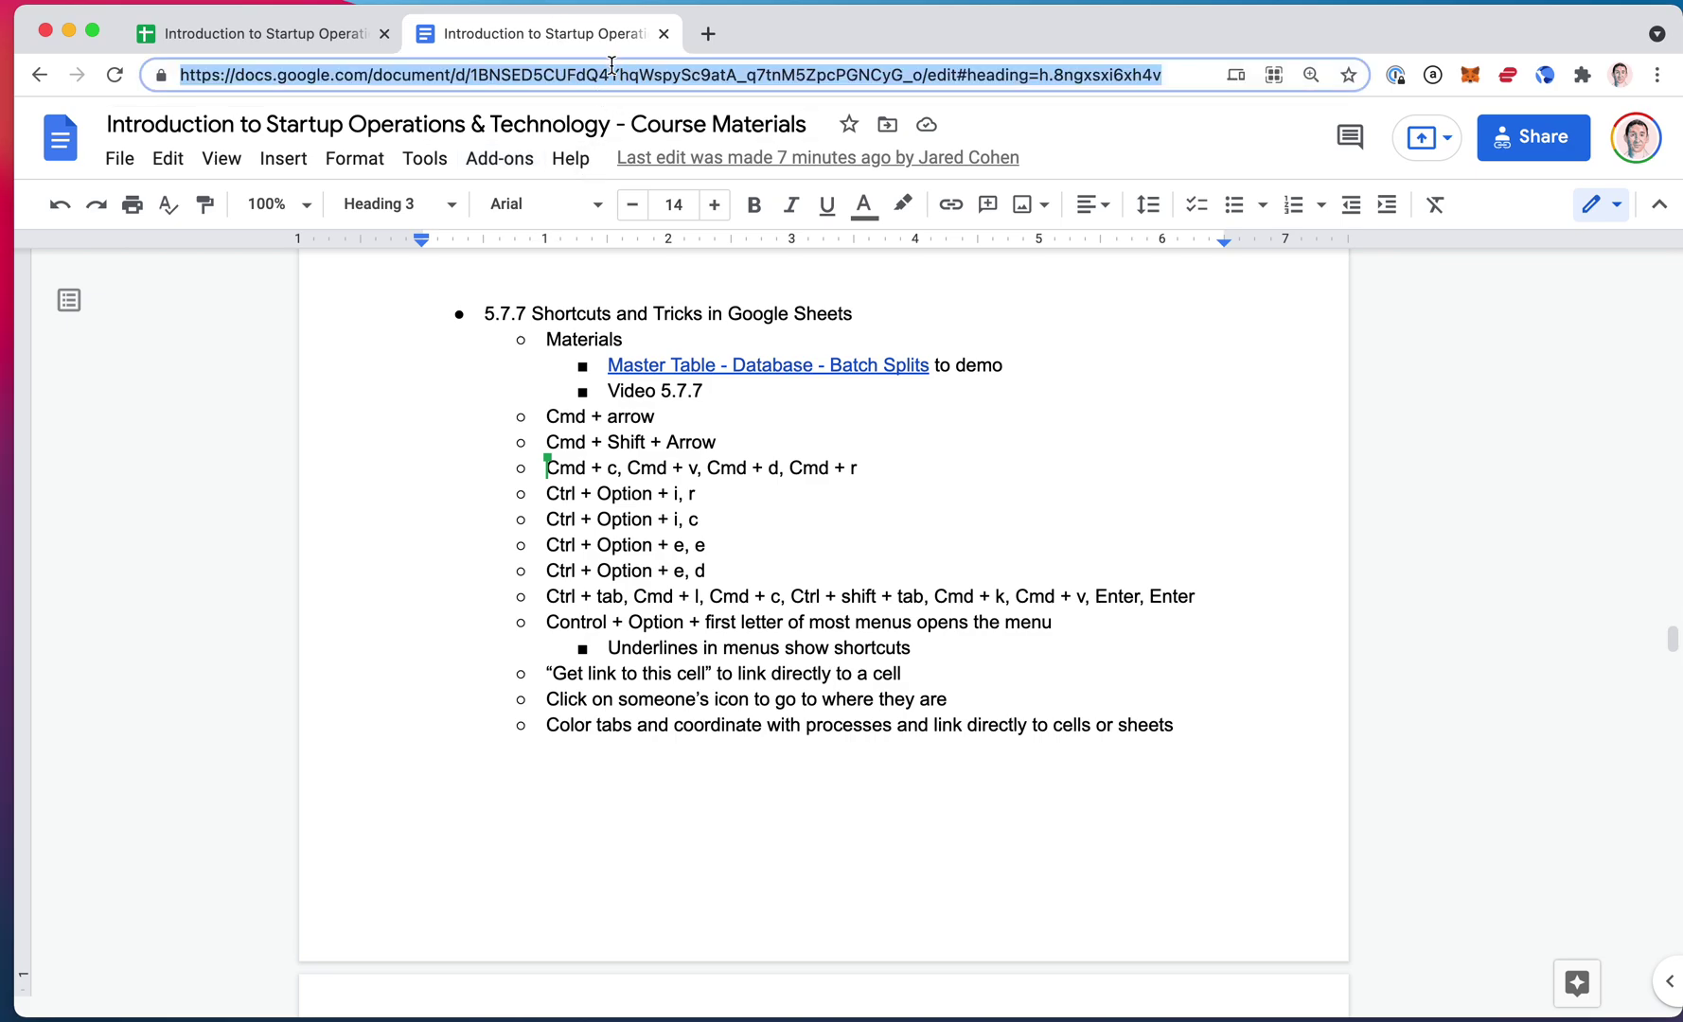
{"action": "key", "text": "ctrl+shift+Tab"}
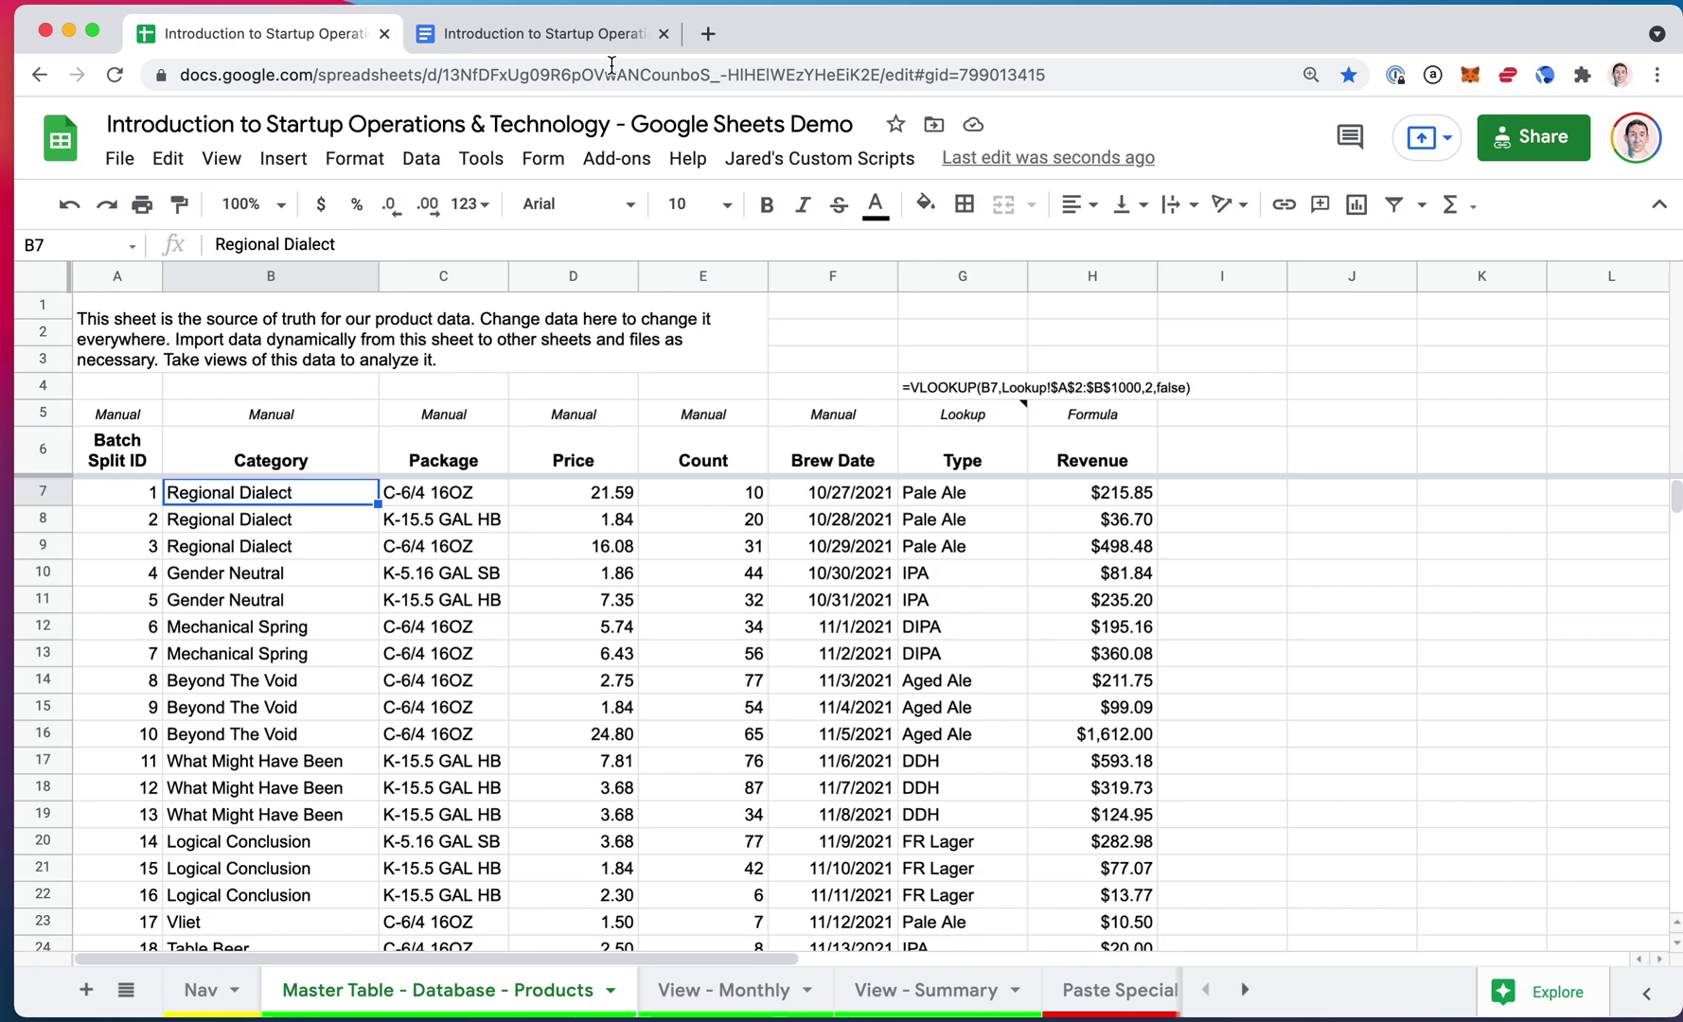
- Link the Regional Dialect text in B7 to the copied Course Materials address, and undo the link
{"action": "key", "text": "super+k"}
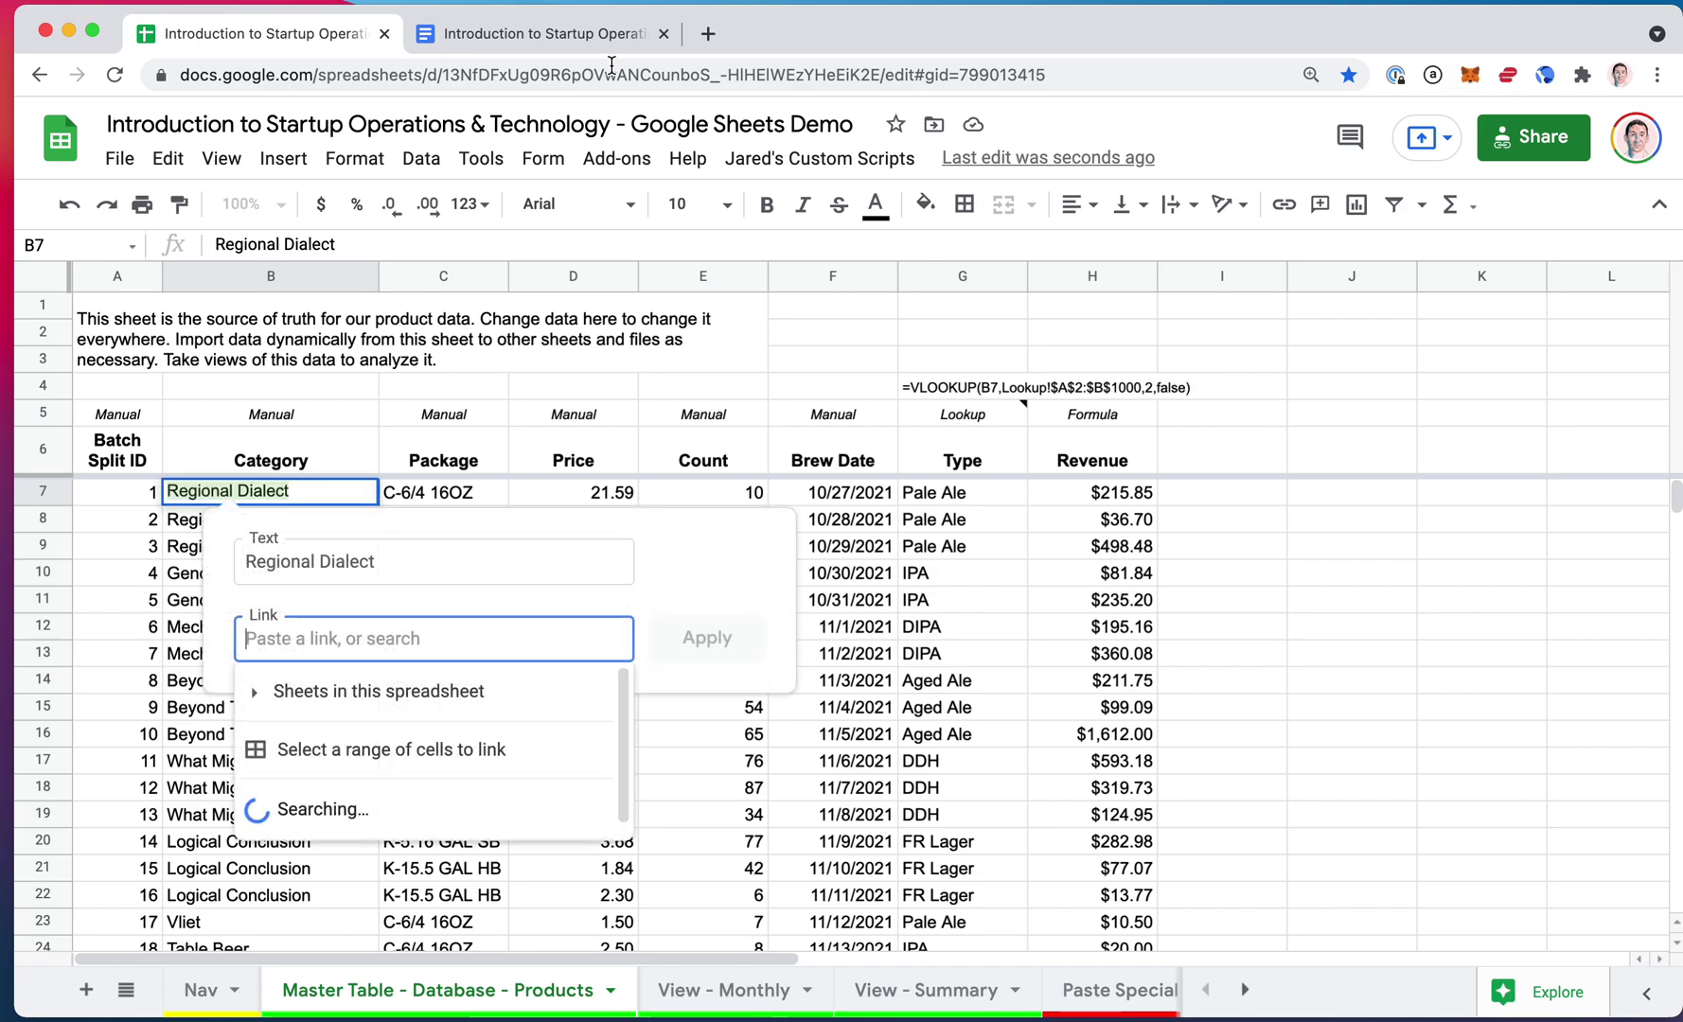
{"action": "key", "text": "super+v"}
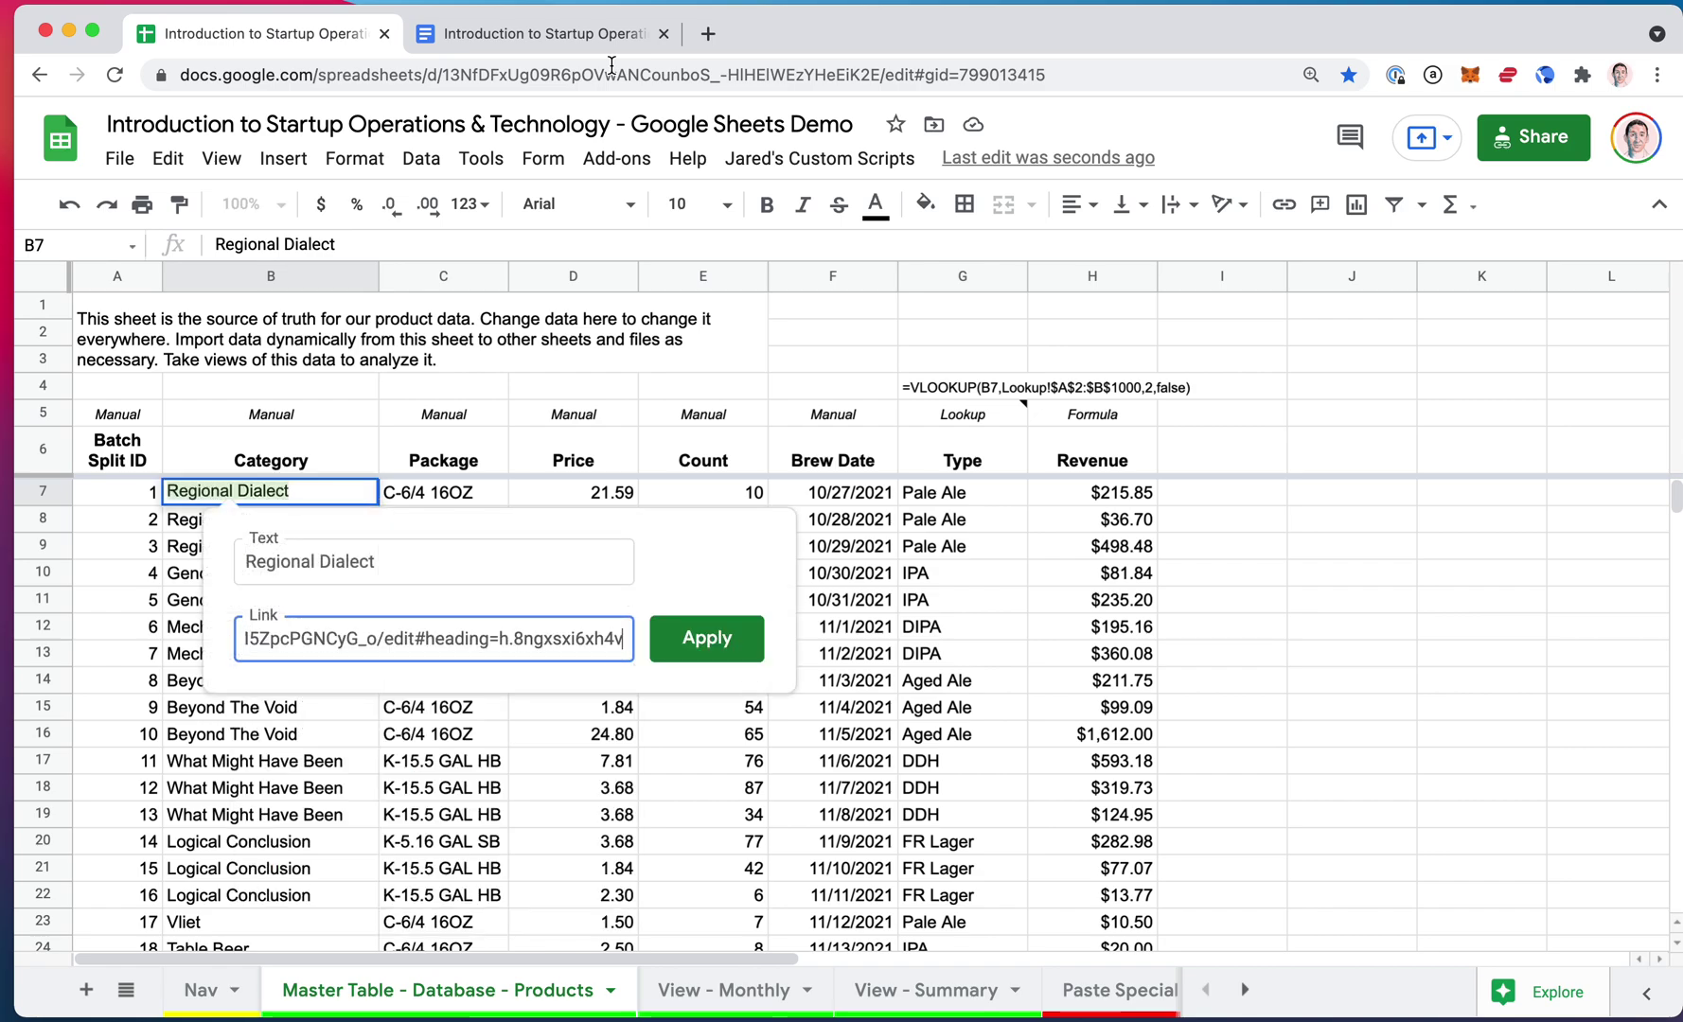
{"action": "key", "text": "Return"}
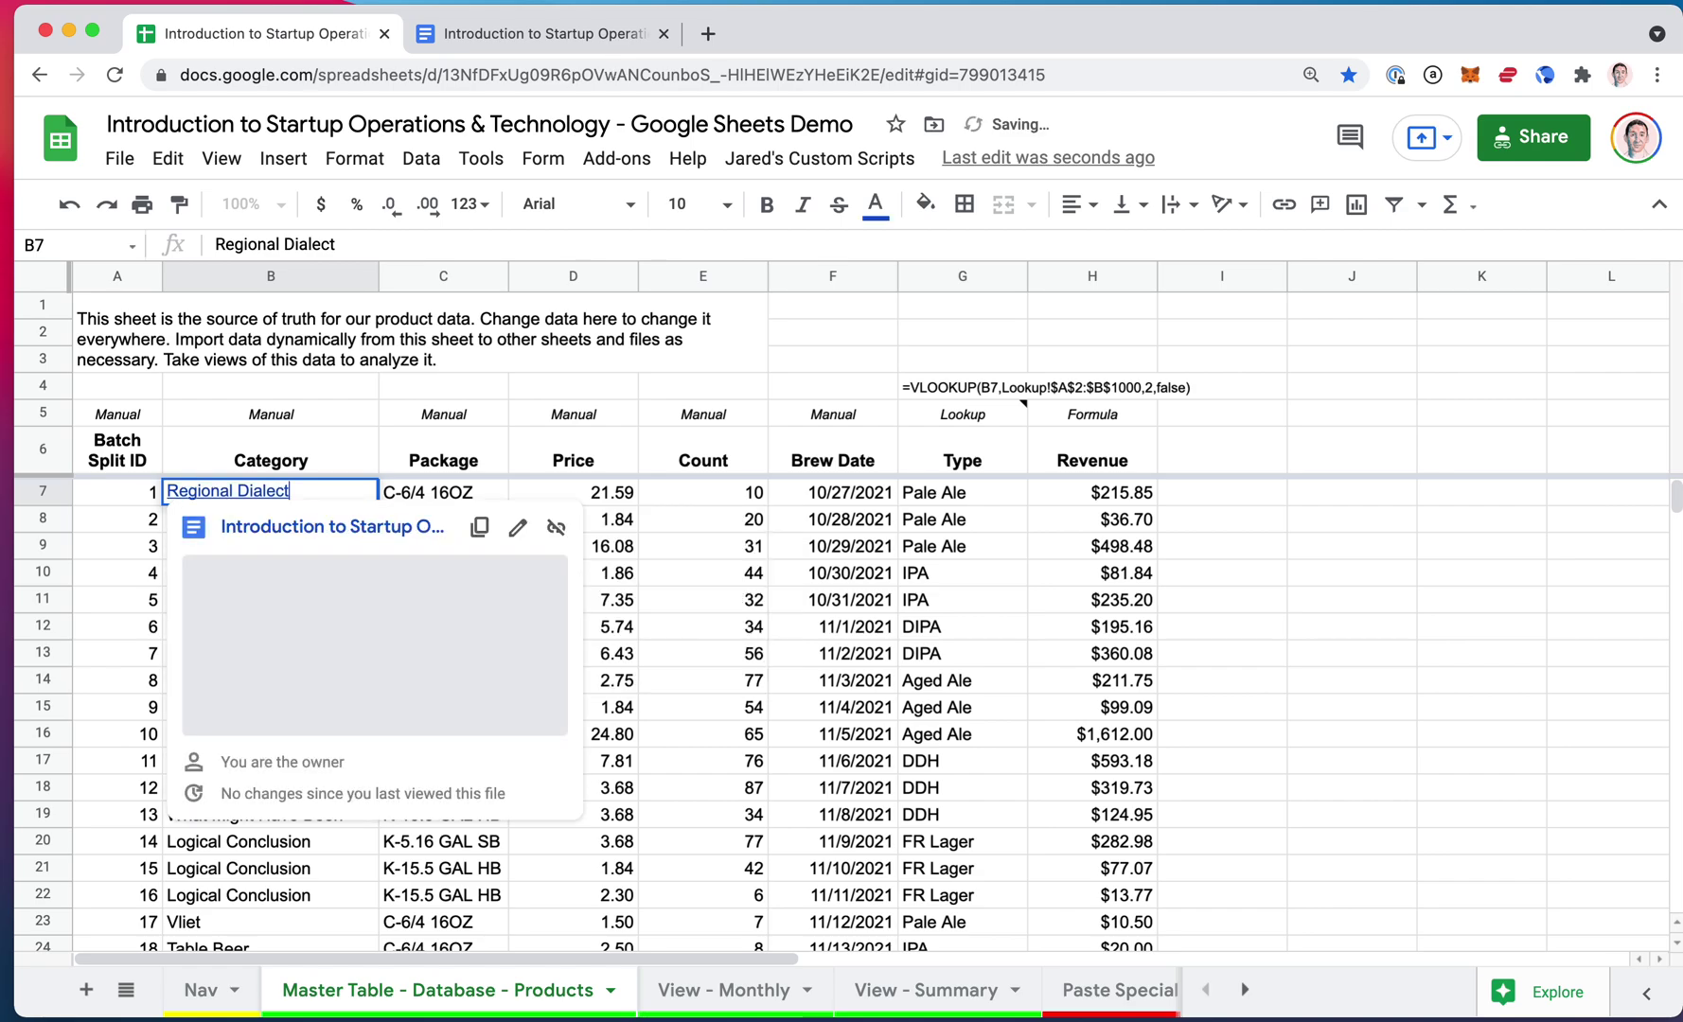
{"action": "key", "text": "Down"}
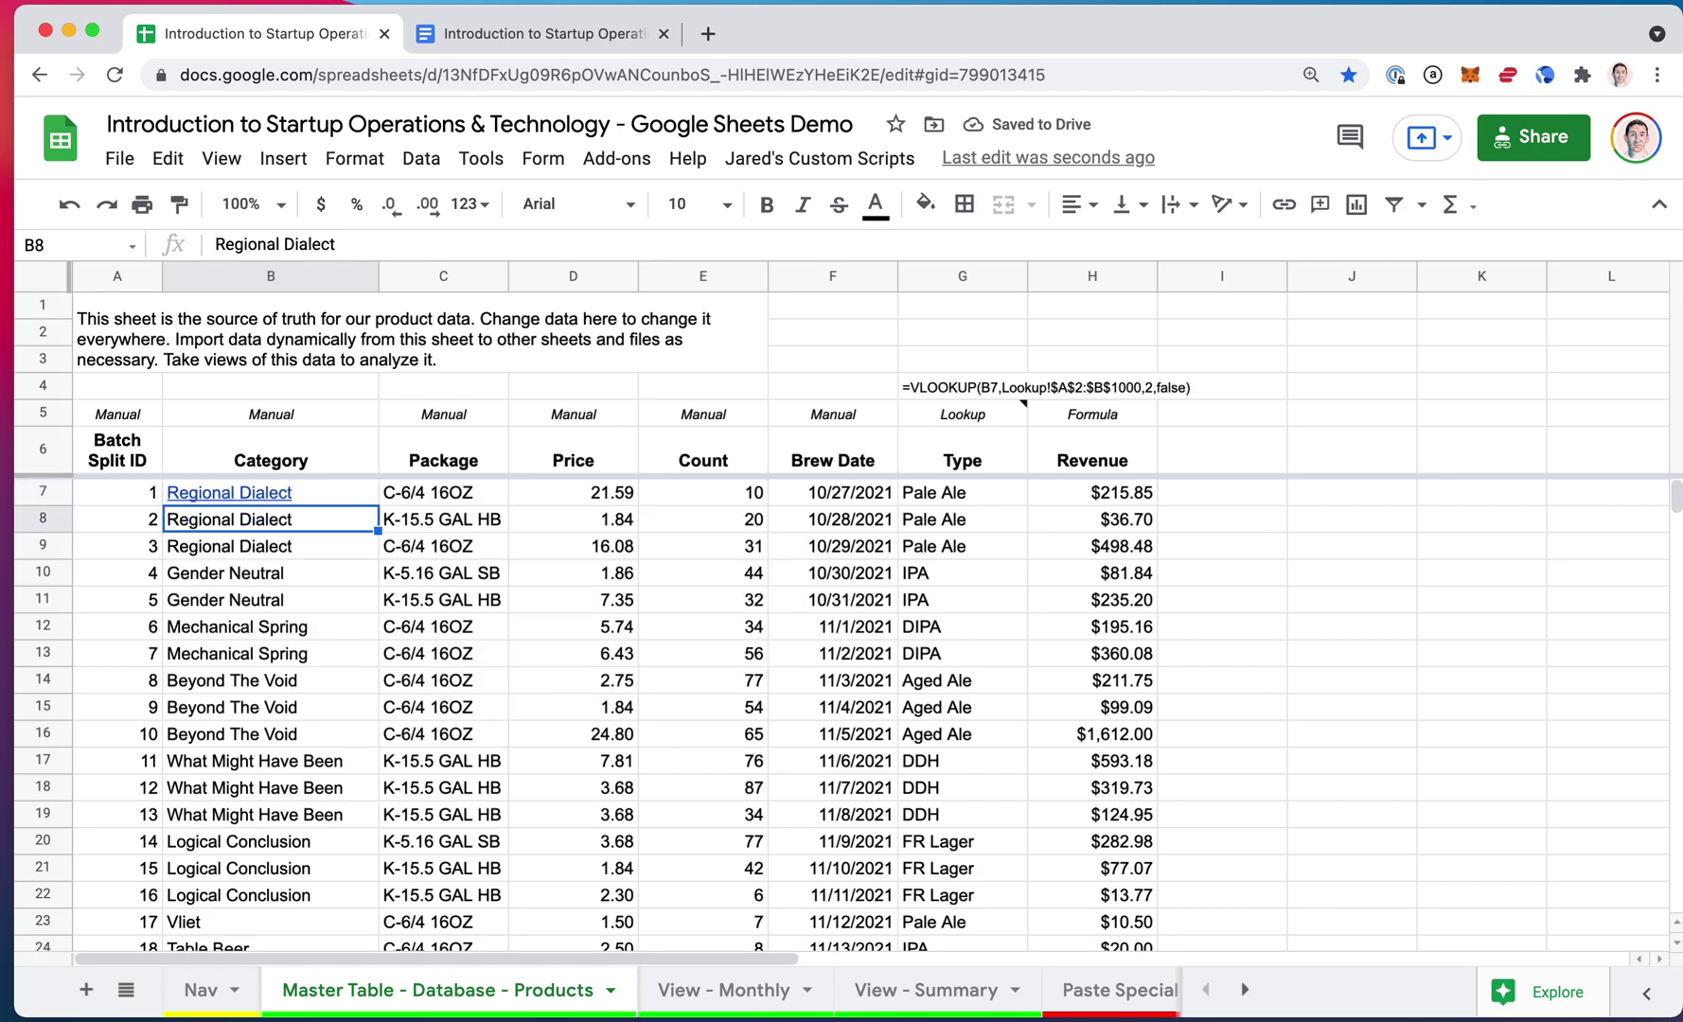
{"action": "key", "text": "ctrl+z"}
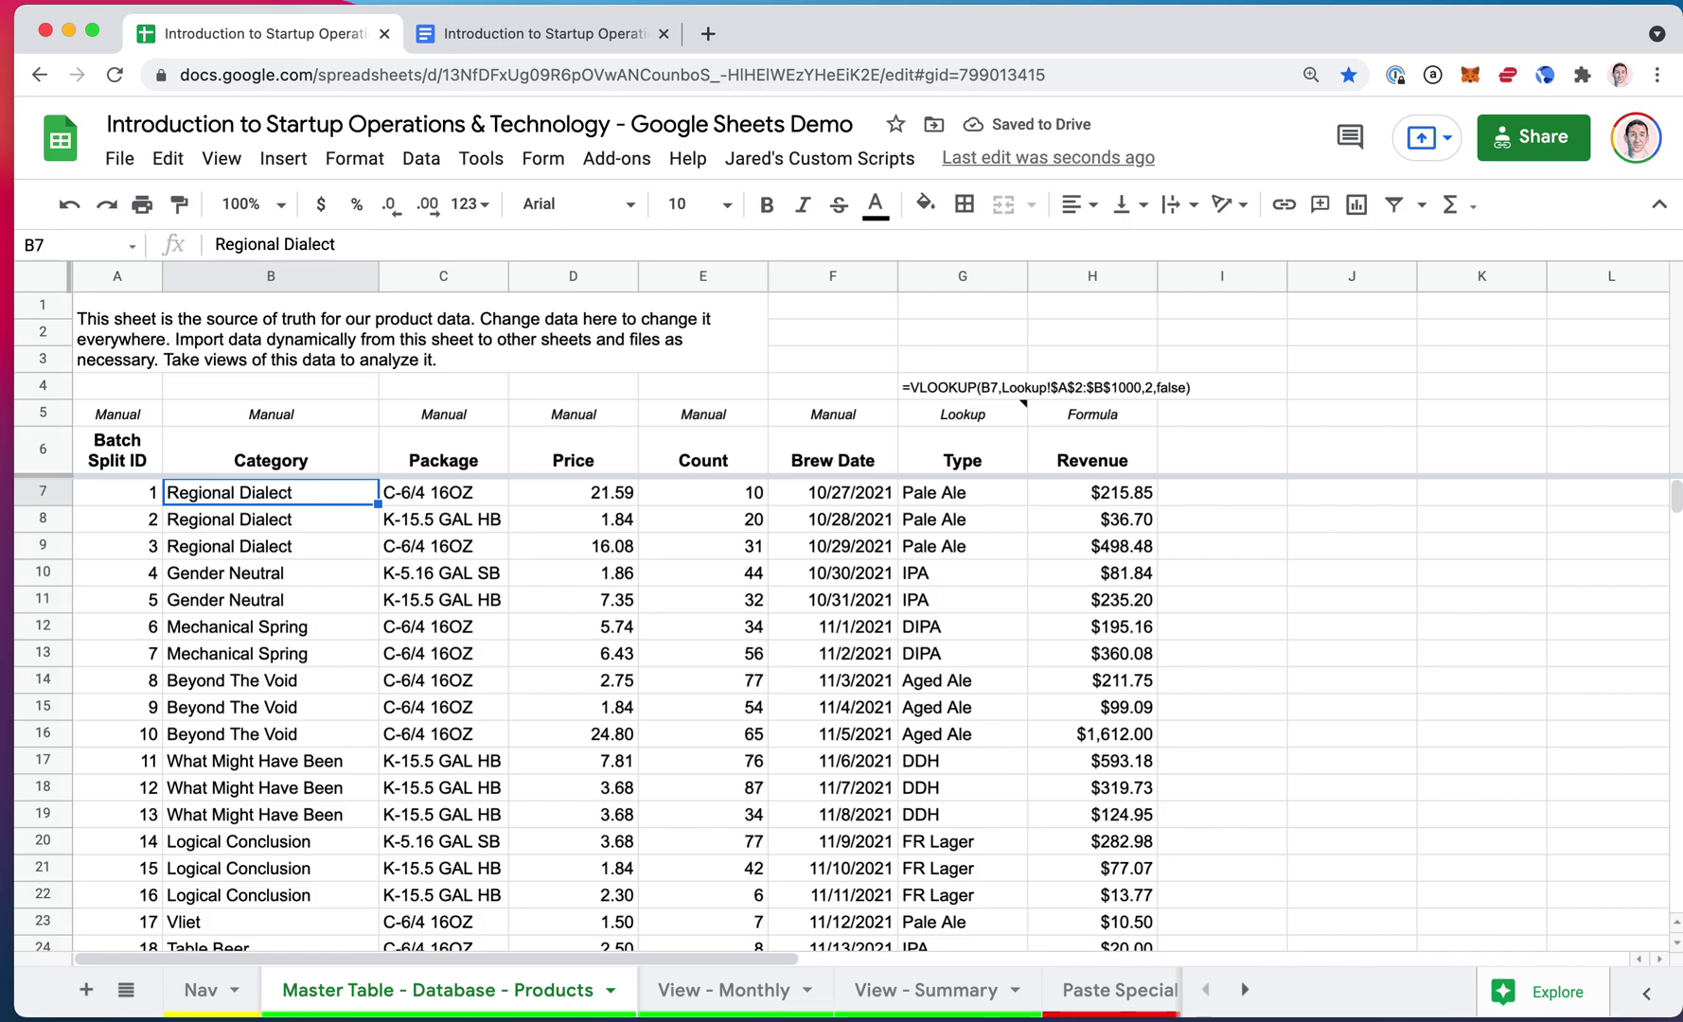
- Switch back and forth between the Google Sheets demo and the Course Materials document in Google Docs
{"action": "key", "text": "ctrl+Tab"}
{"action": "key", "text": "super+l"}
{"action": "key", "text": "ctrl+shift+Tab"}
{"action": "key", "text": "ctrl+Tab"}
{"action": "key", "text": "ctrl+shift+Tab"}
{"action": "key", "text": "ctrl+Tab"}
{"action": "key", "text": "ctrl+shift+Tab"}
{"action": "key", "text": "ctrl+Tab"}
{"action": "key", "text": "ctrl+shift+Tab"}
{"action": "key", "text": "ctrl+Tab"}
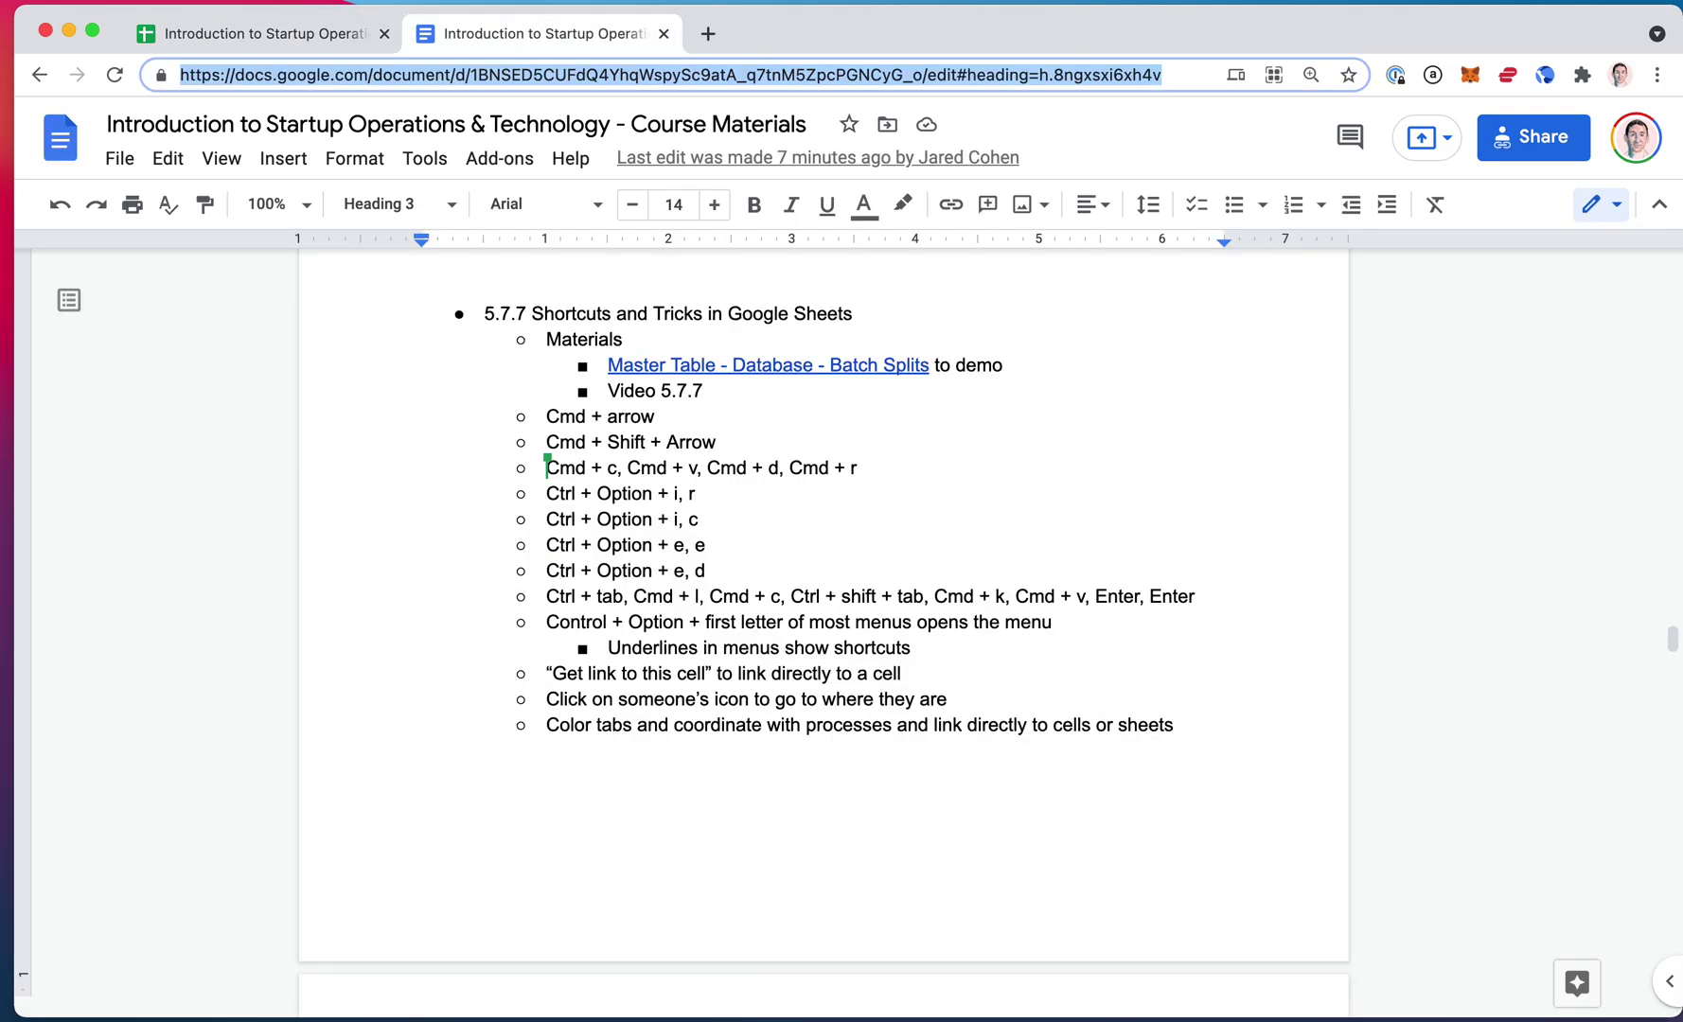
{"action": "key", "text": "ctrl+shift+Tab"}
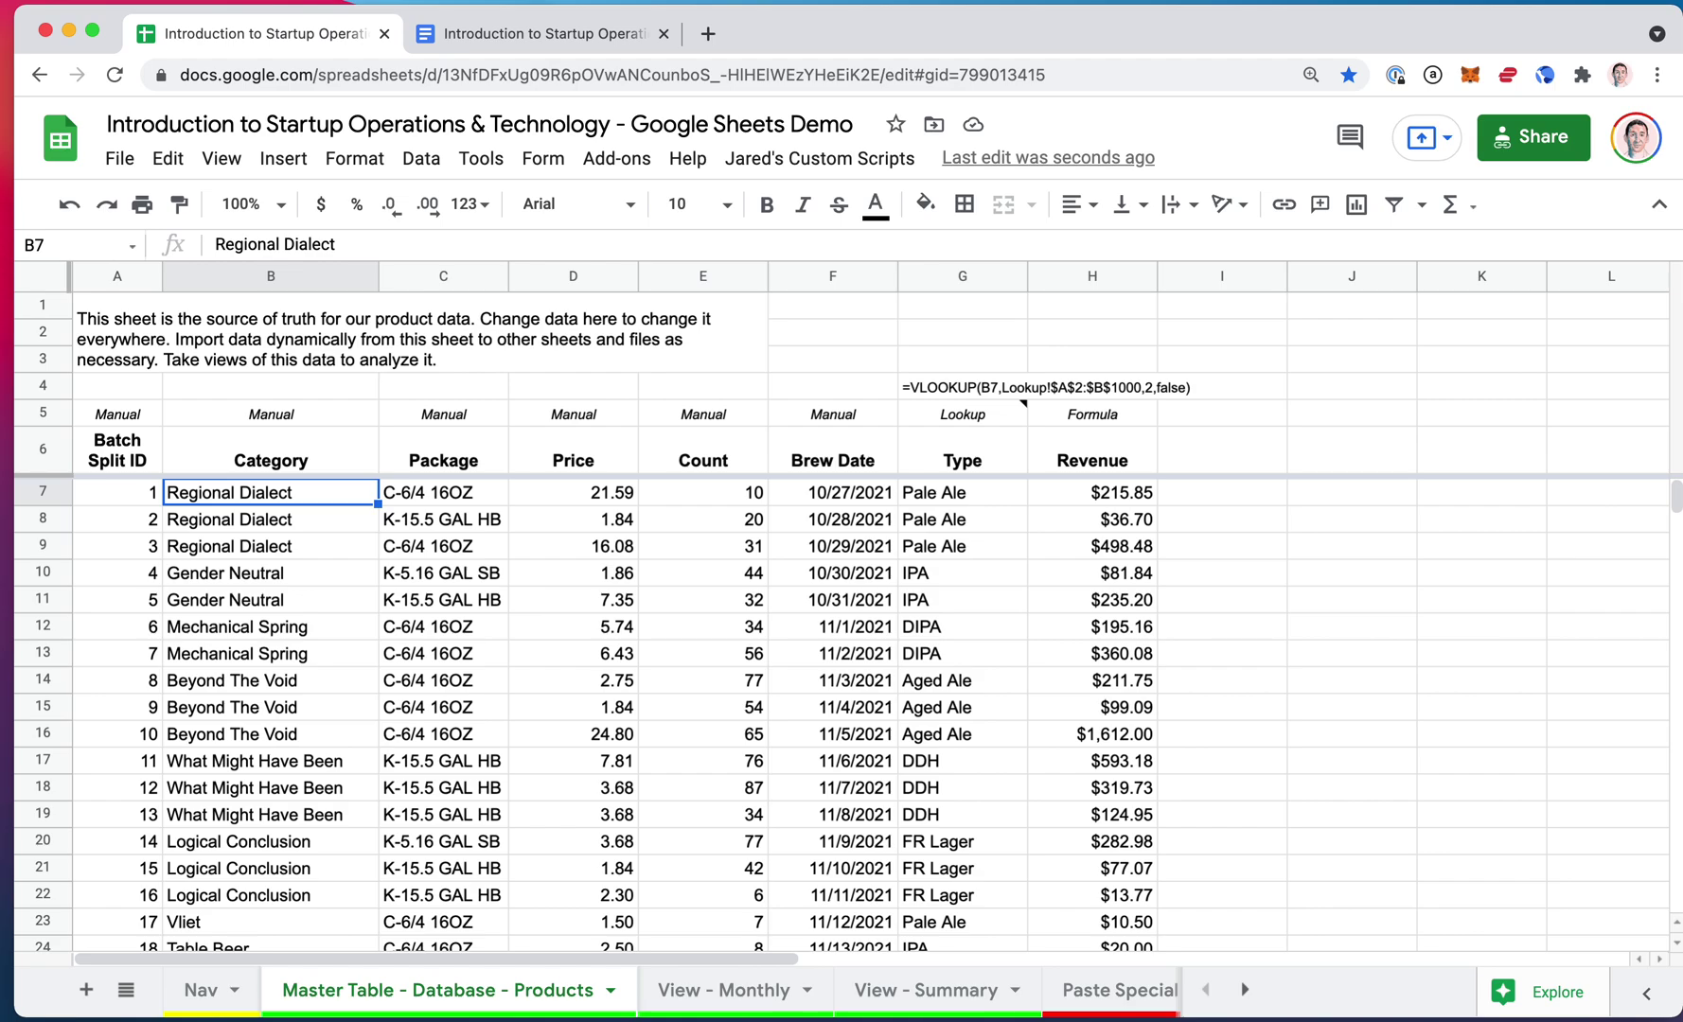
- Select the Course Materials document's web address in Google Docs and try to link the Regional Dialect text in B8 of the Sheets demo
{"action": "key", "text": "ctrl+Tab"}
{"action": "key", "text": "super+l"}
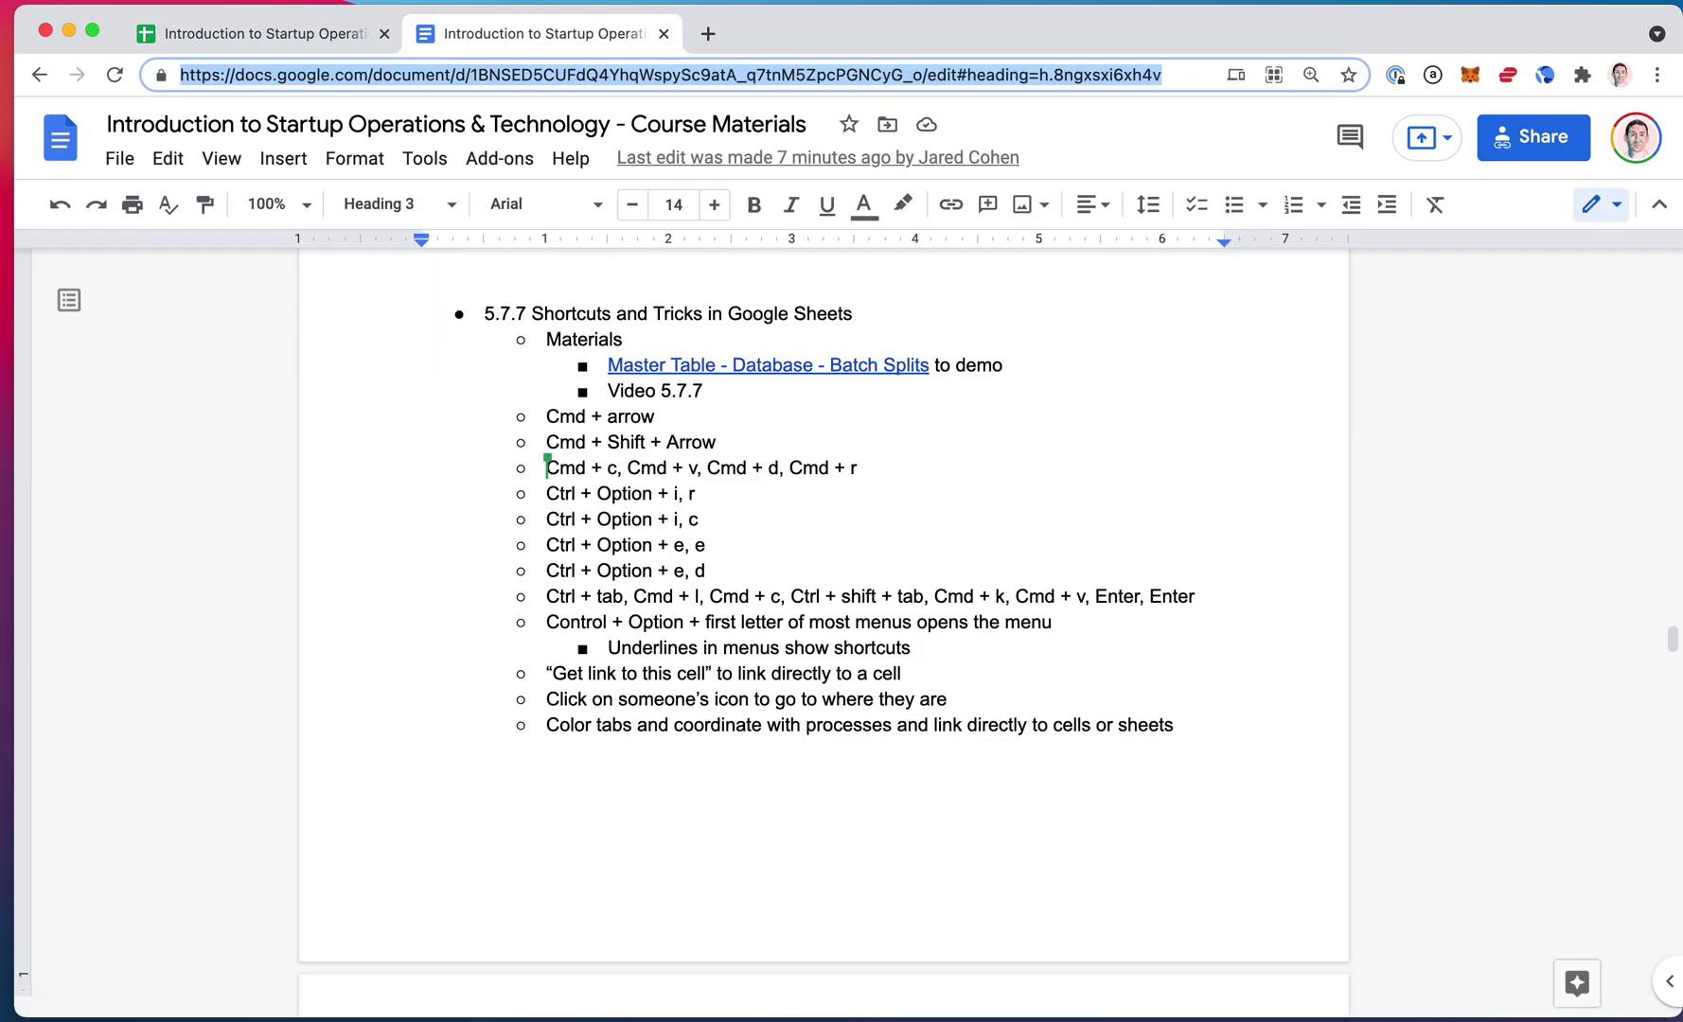
{"action": "key", "text": "ctrl+shift+Tab"}
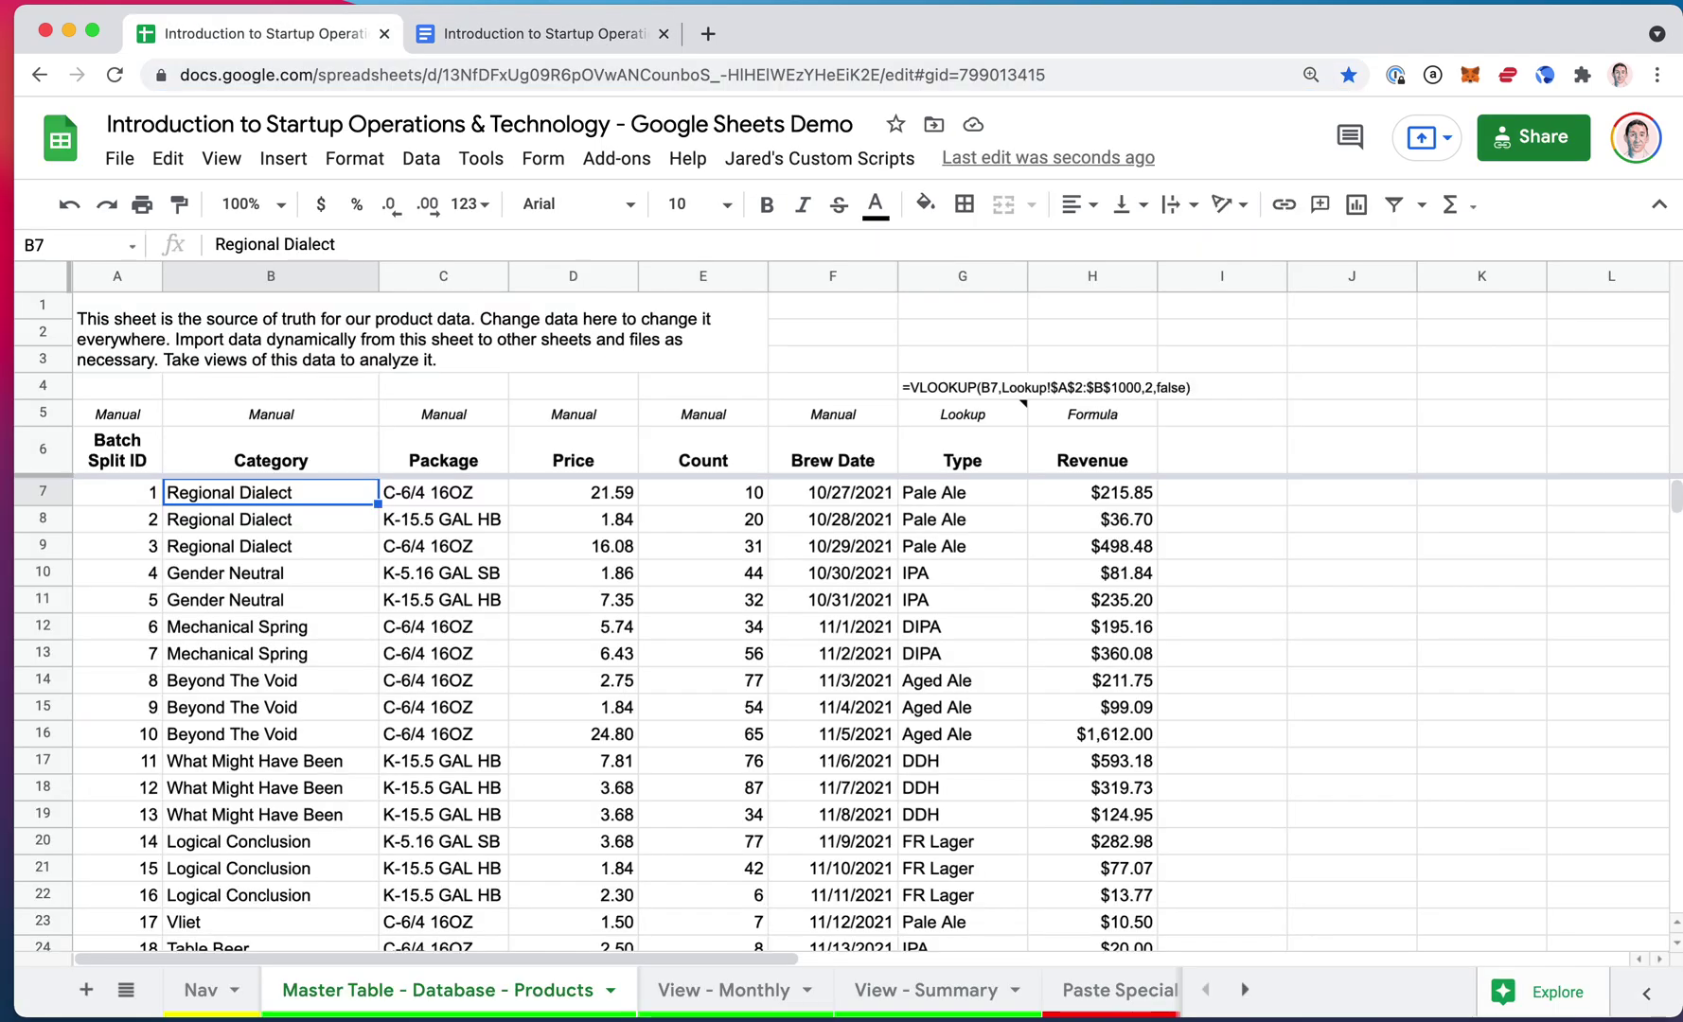
{"action": "key", "text": "Down"}
{"action": "key", "text": "ctrl+k"}
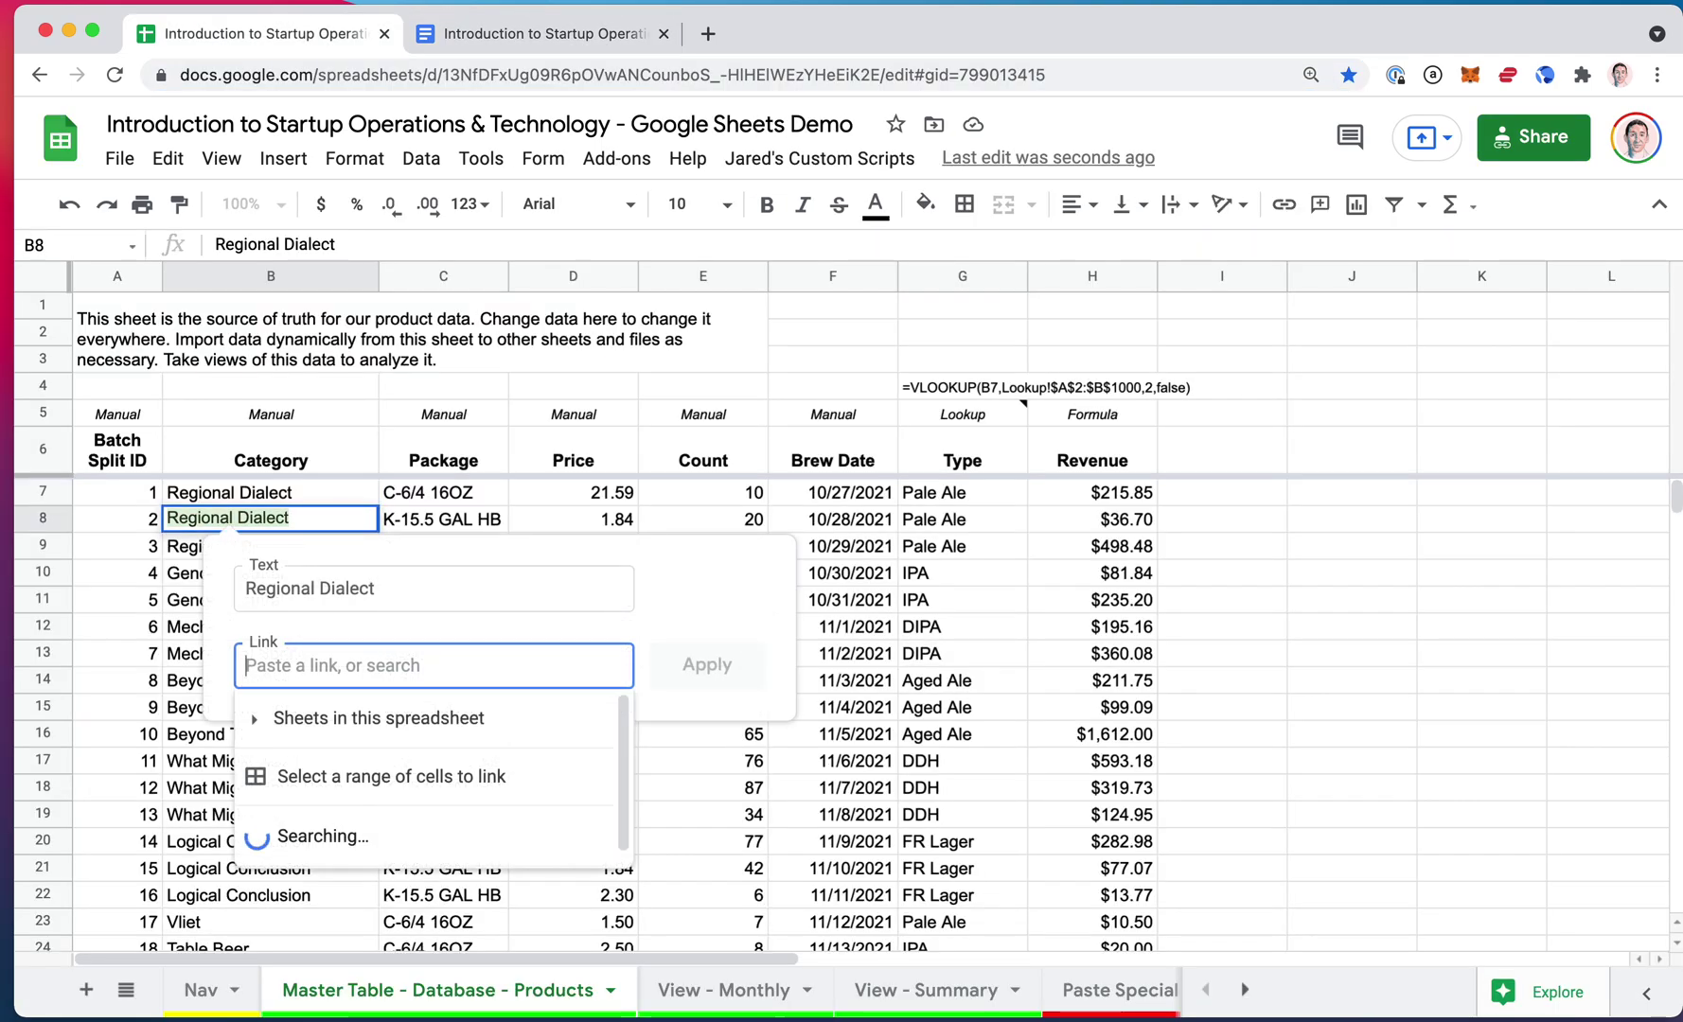
{"action": "key", "text": "ctrl+v"}
{"action": "key", "text": "Return"}
{"action": "key", "text": "Escape"}
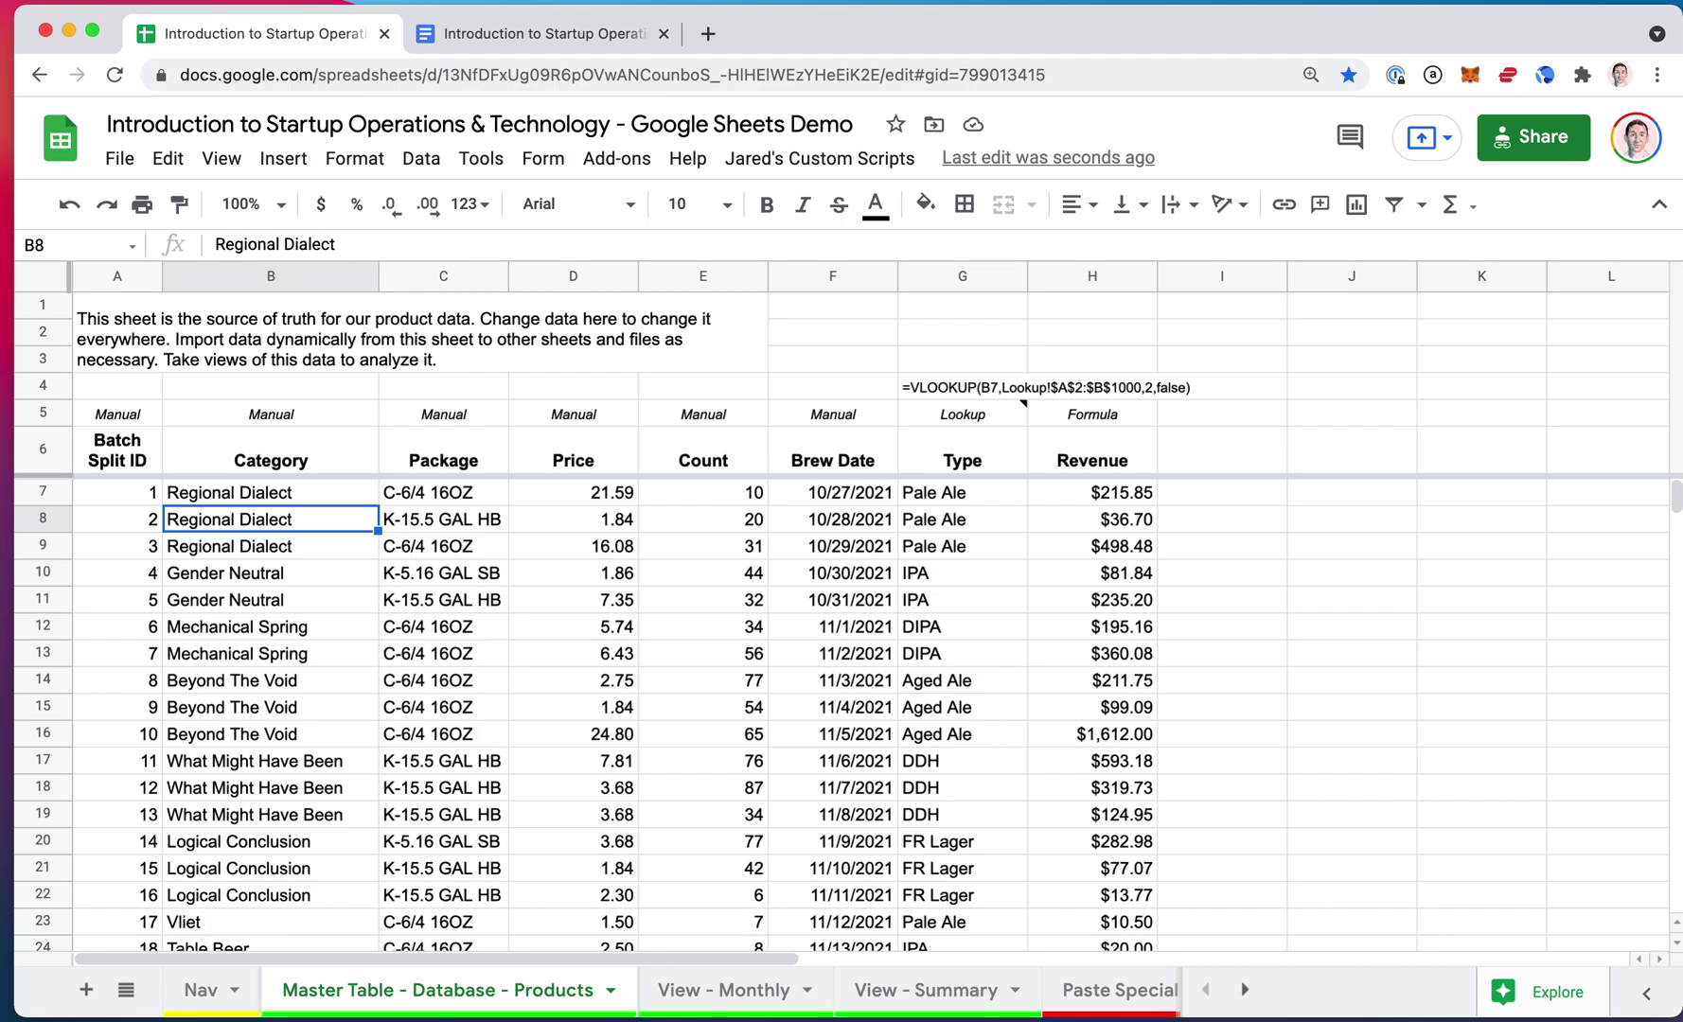
- Jump to the end of the data in column A, cross to column B, and return to cell B8
{"action": "key", "text": "Left"}
{"action": "key", "text": "super+Down"}
{"action": "key", "text": "Right"}
{"action": "key", "text": "super+Up"}
{"action": "key", "text": "Down"}
{"action": "key", "text": "Down"}
- Examine the view, insert, file and edit commands and the underlined shortcut letters in their names
{"action": "key", "text": "ctrl+alt+v"}
{"action": "mouse_move", "coordinate": [287, 516]}
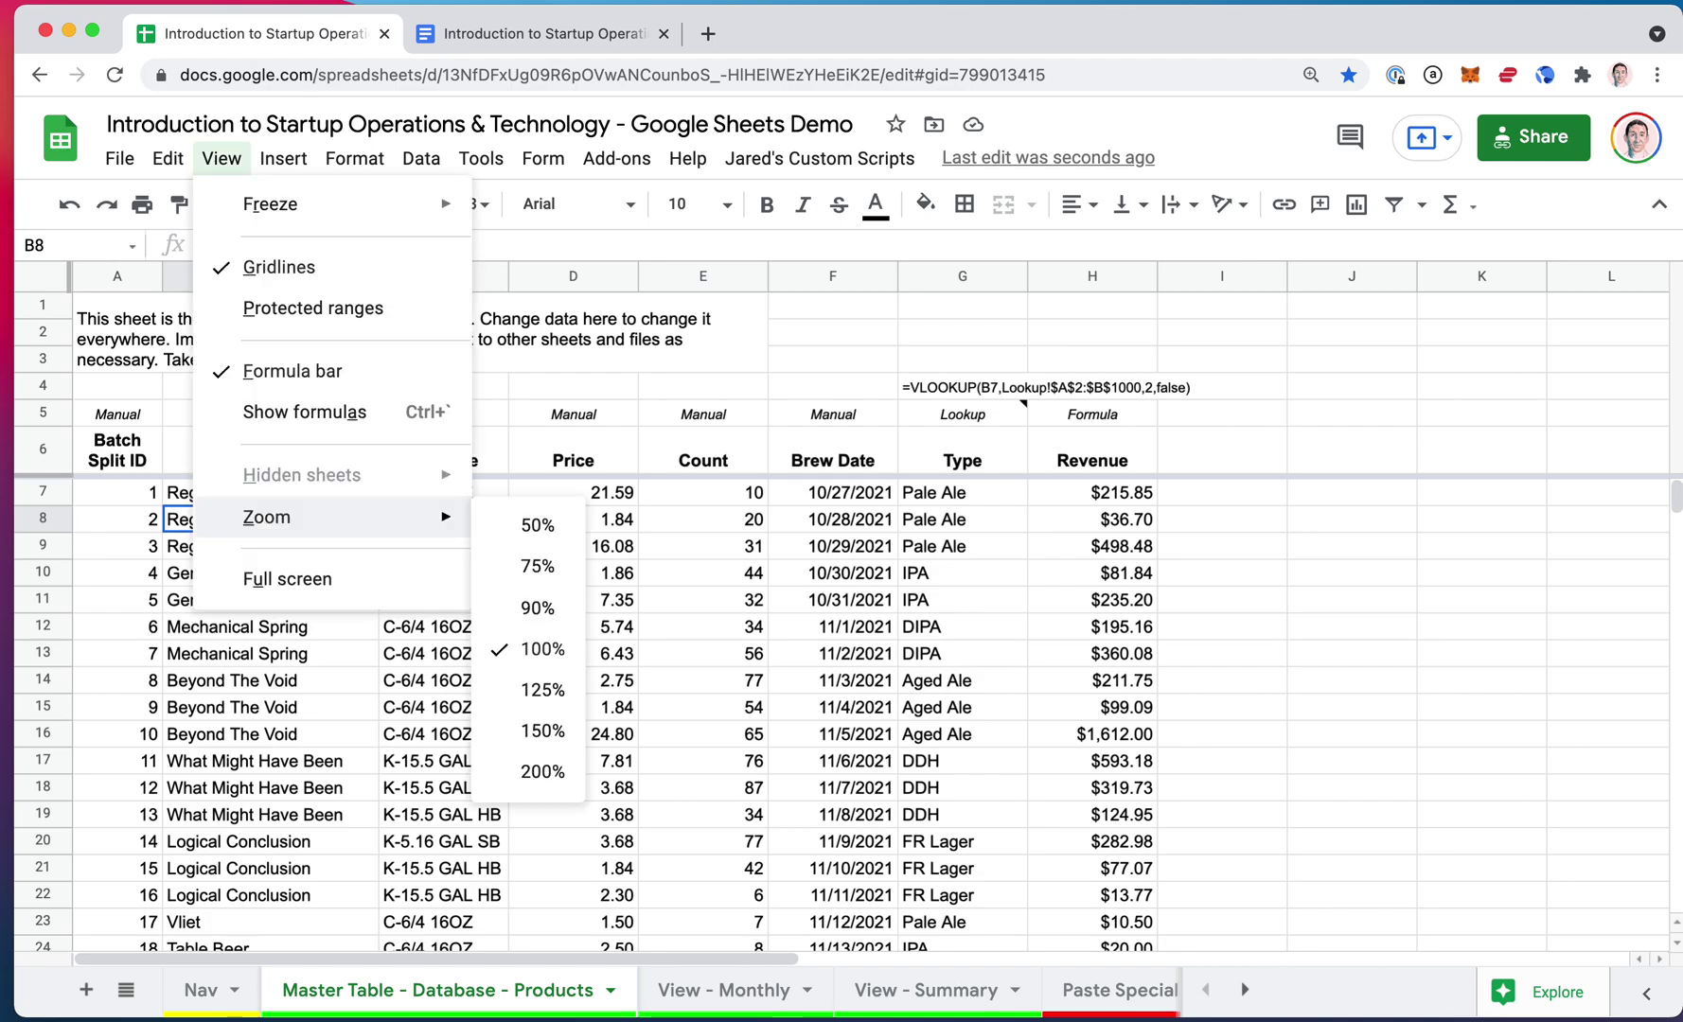
{"action": "key", "text": "Escape"}
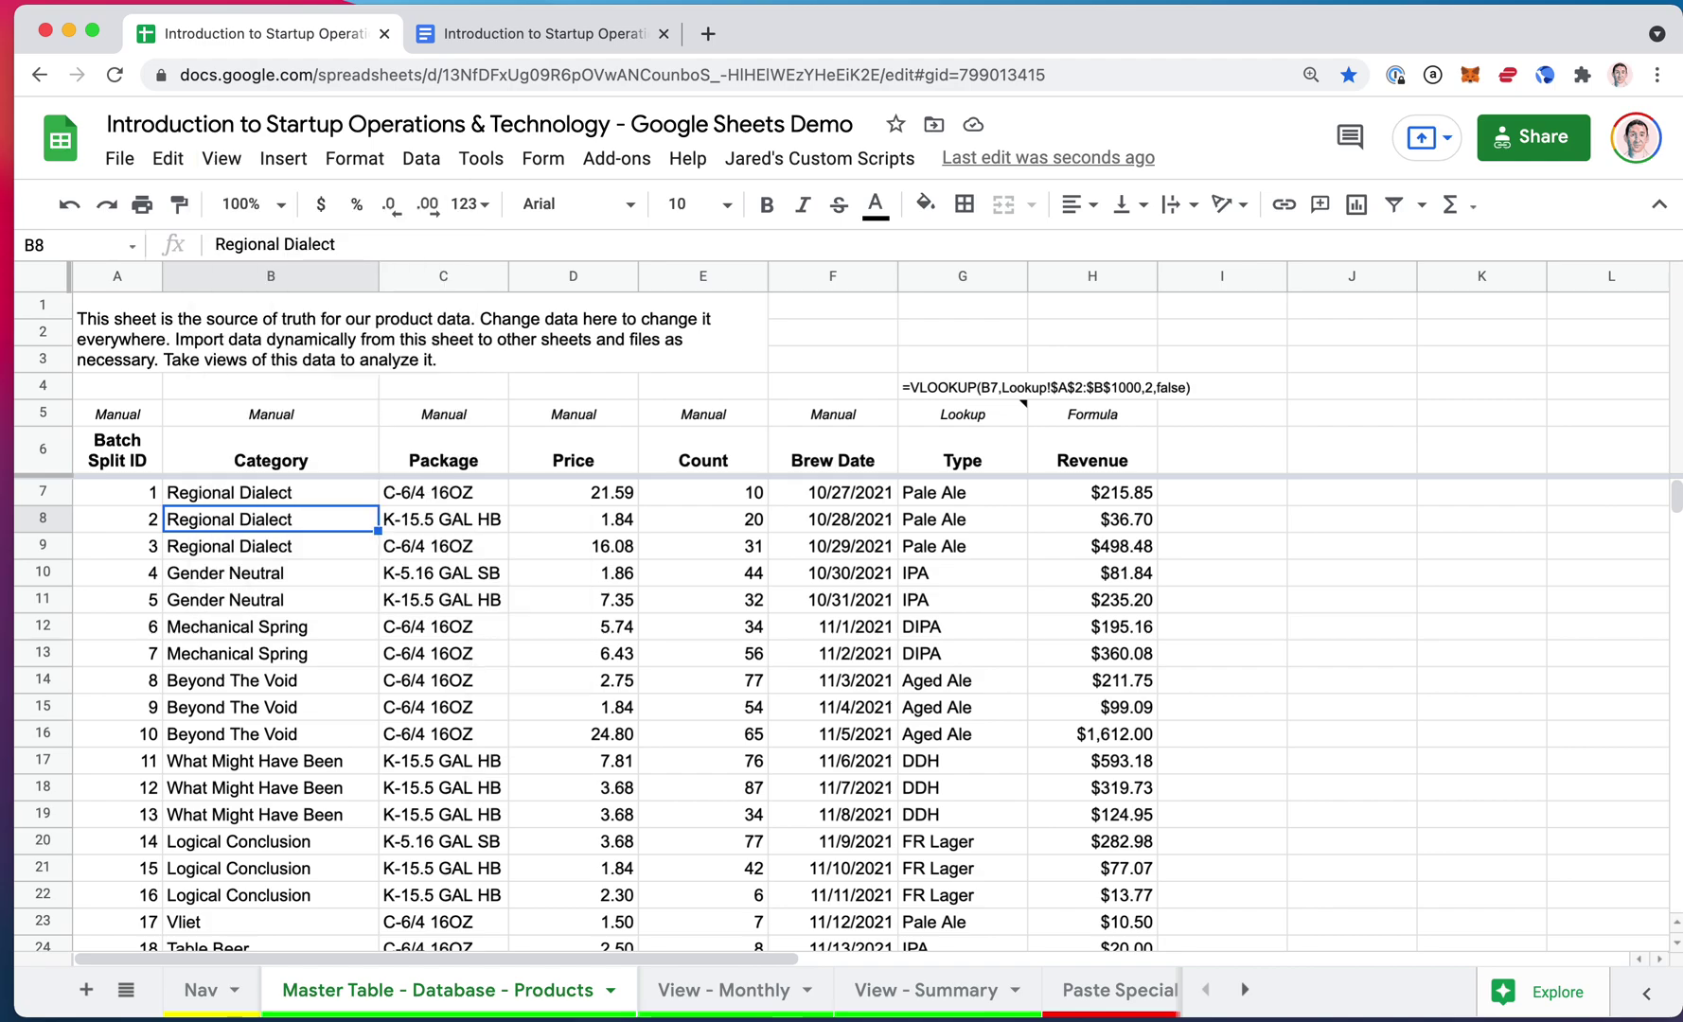
{"action": "key", "text": "ctrl+alt+i"}
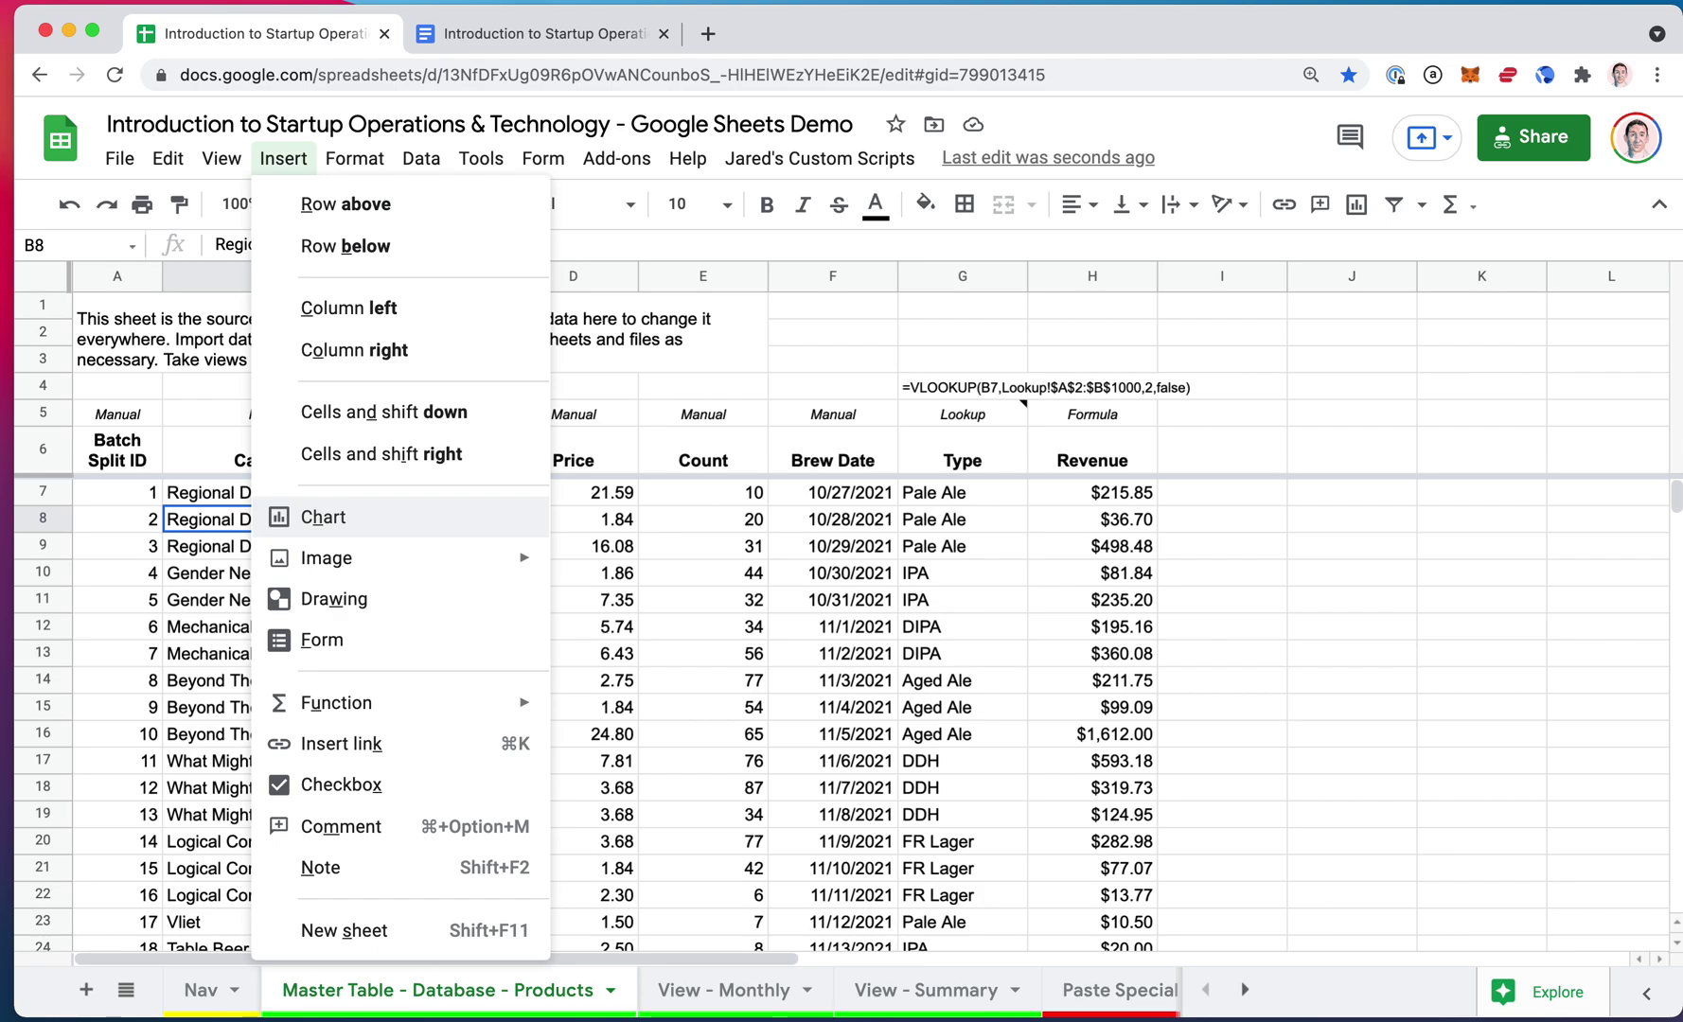
{"action": "key", "text": "Escape"}
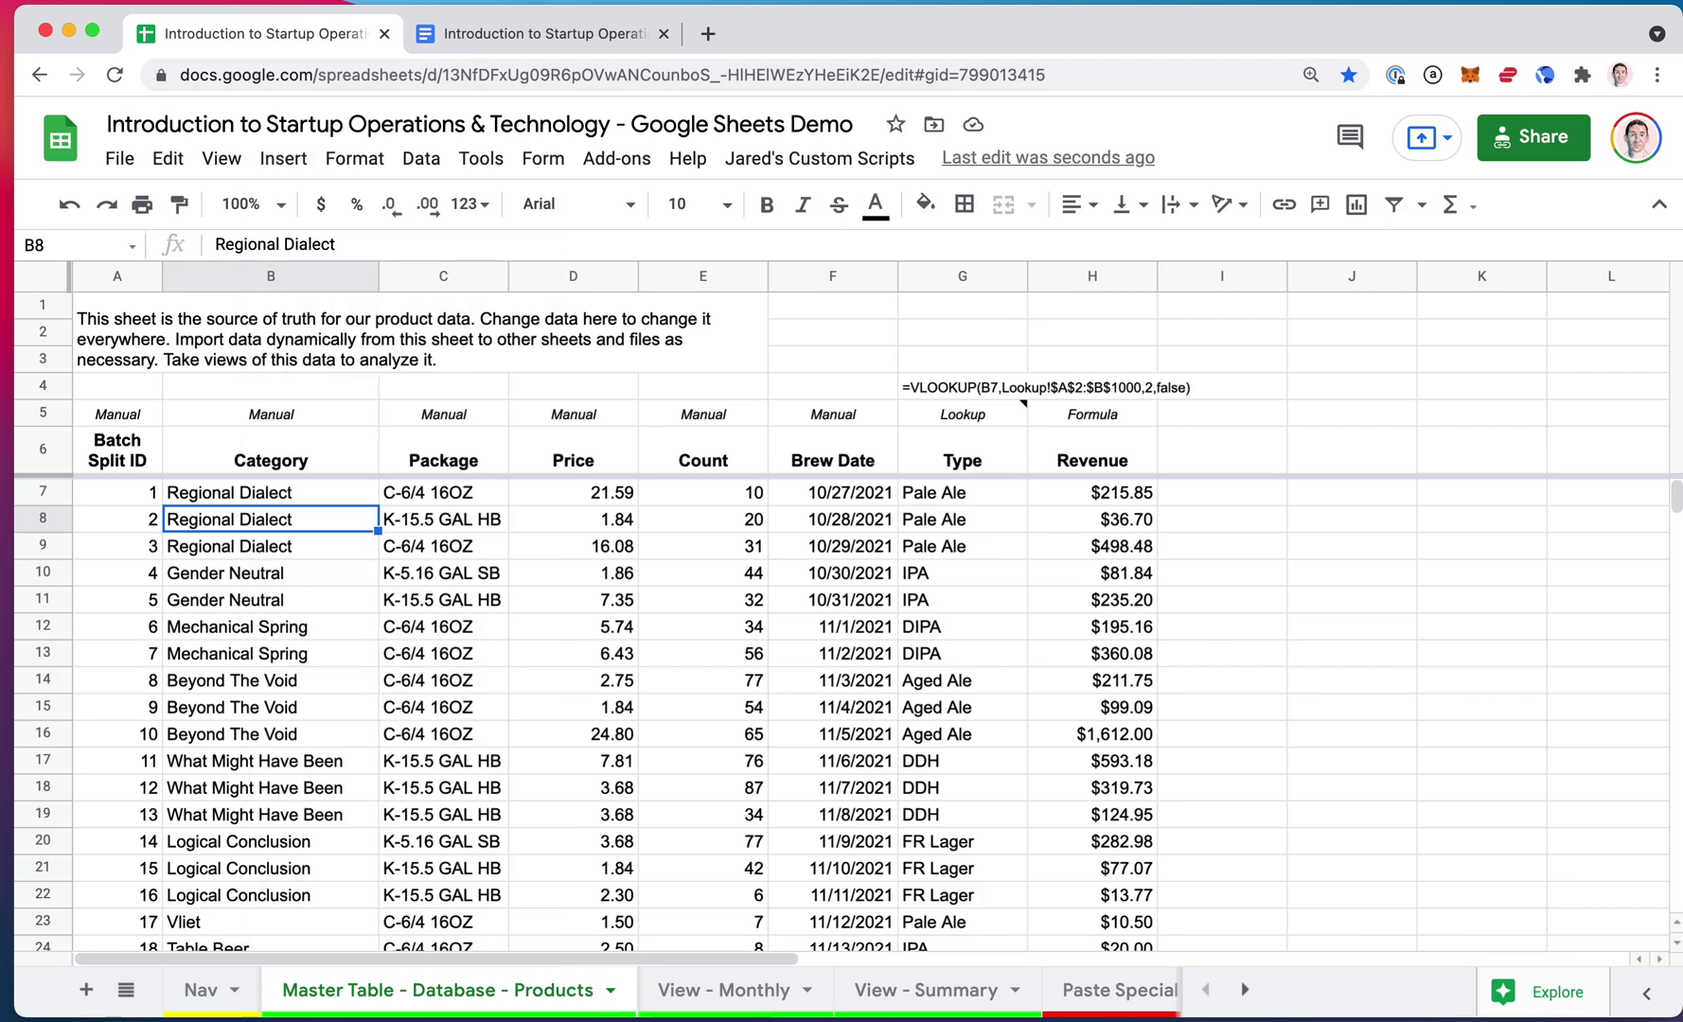
{"action": "key", "text": "ctrl+alt+f"}
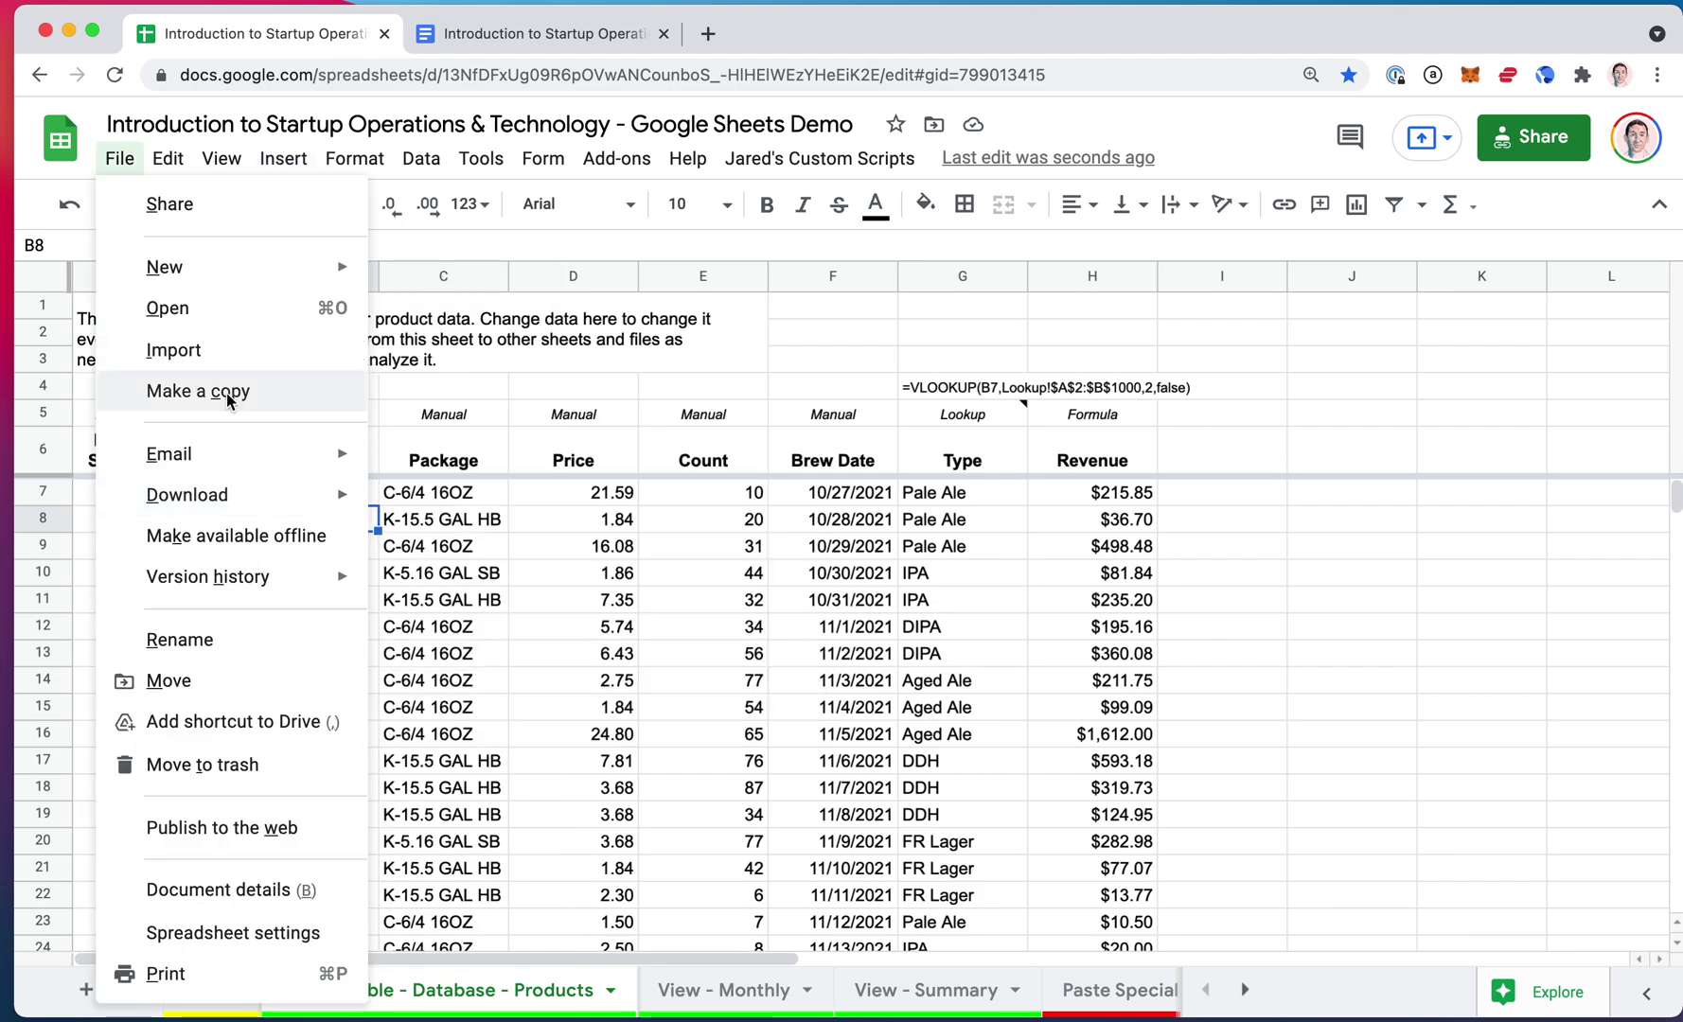
{"action": "key", "text": "Escape"}
{"action": "key", "text": "ctrl+alt+e"}
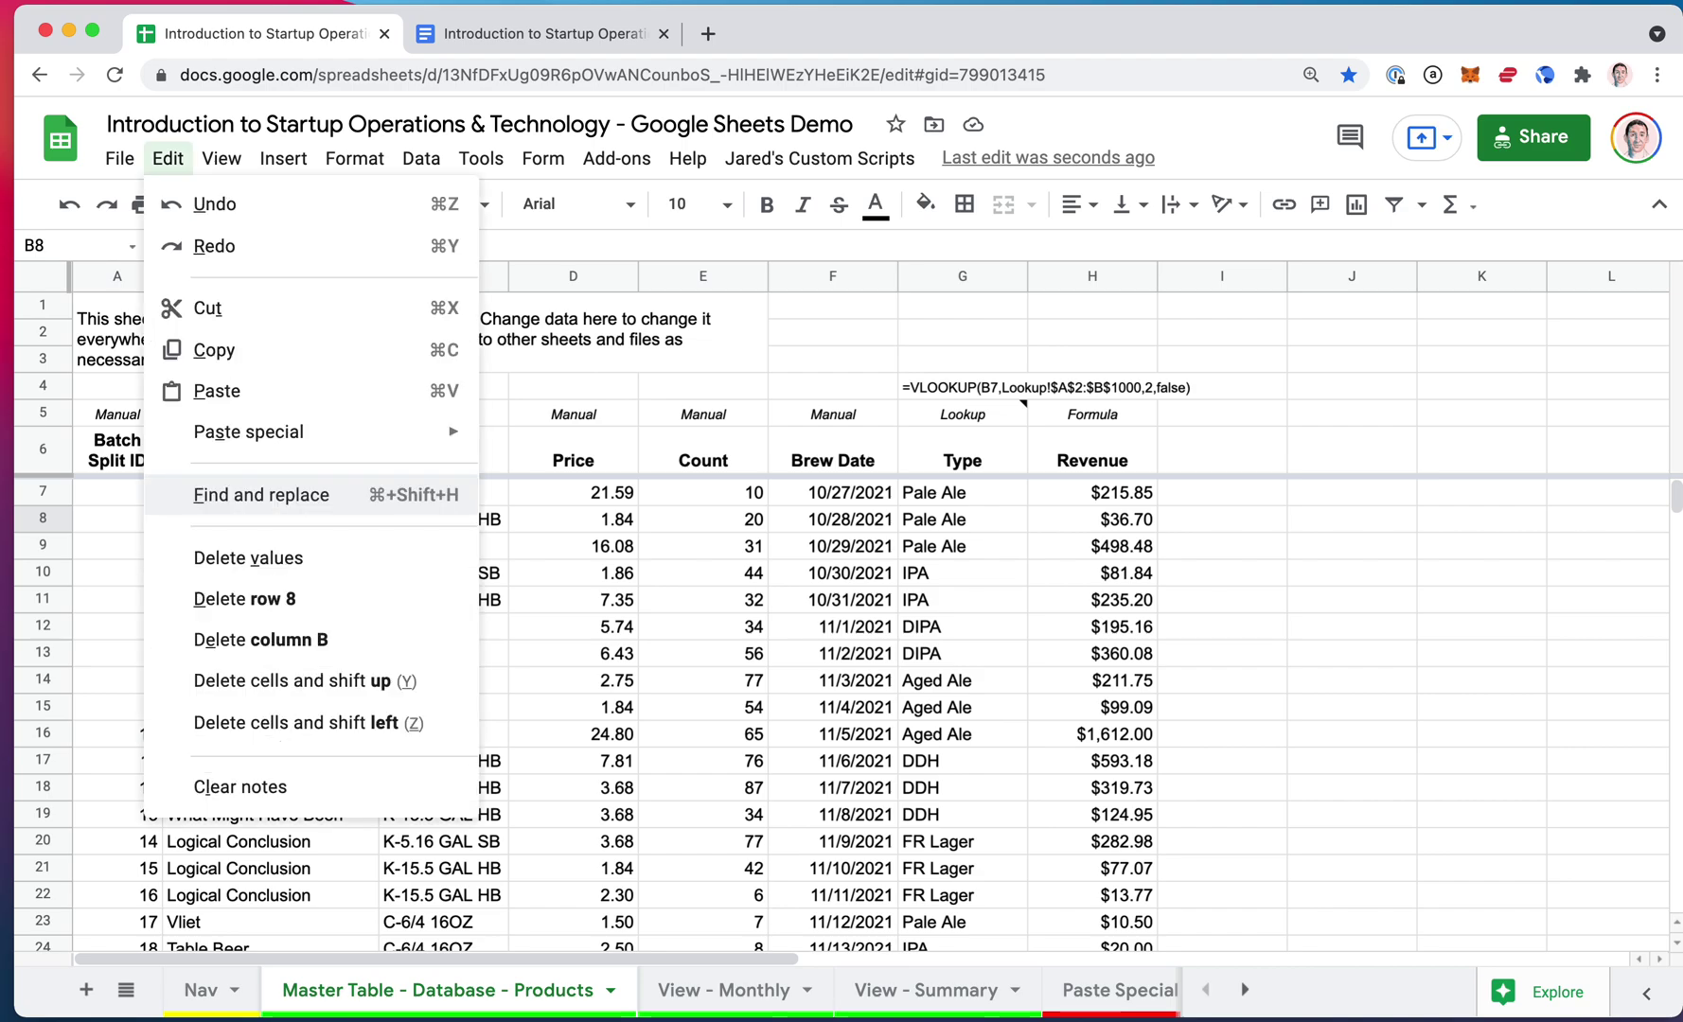
{"action": "key", "text": "Right"}
{"action": "key", "text": "Left"}
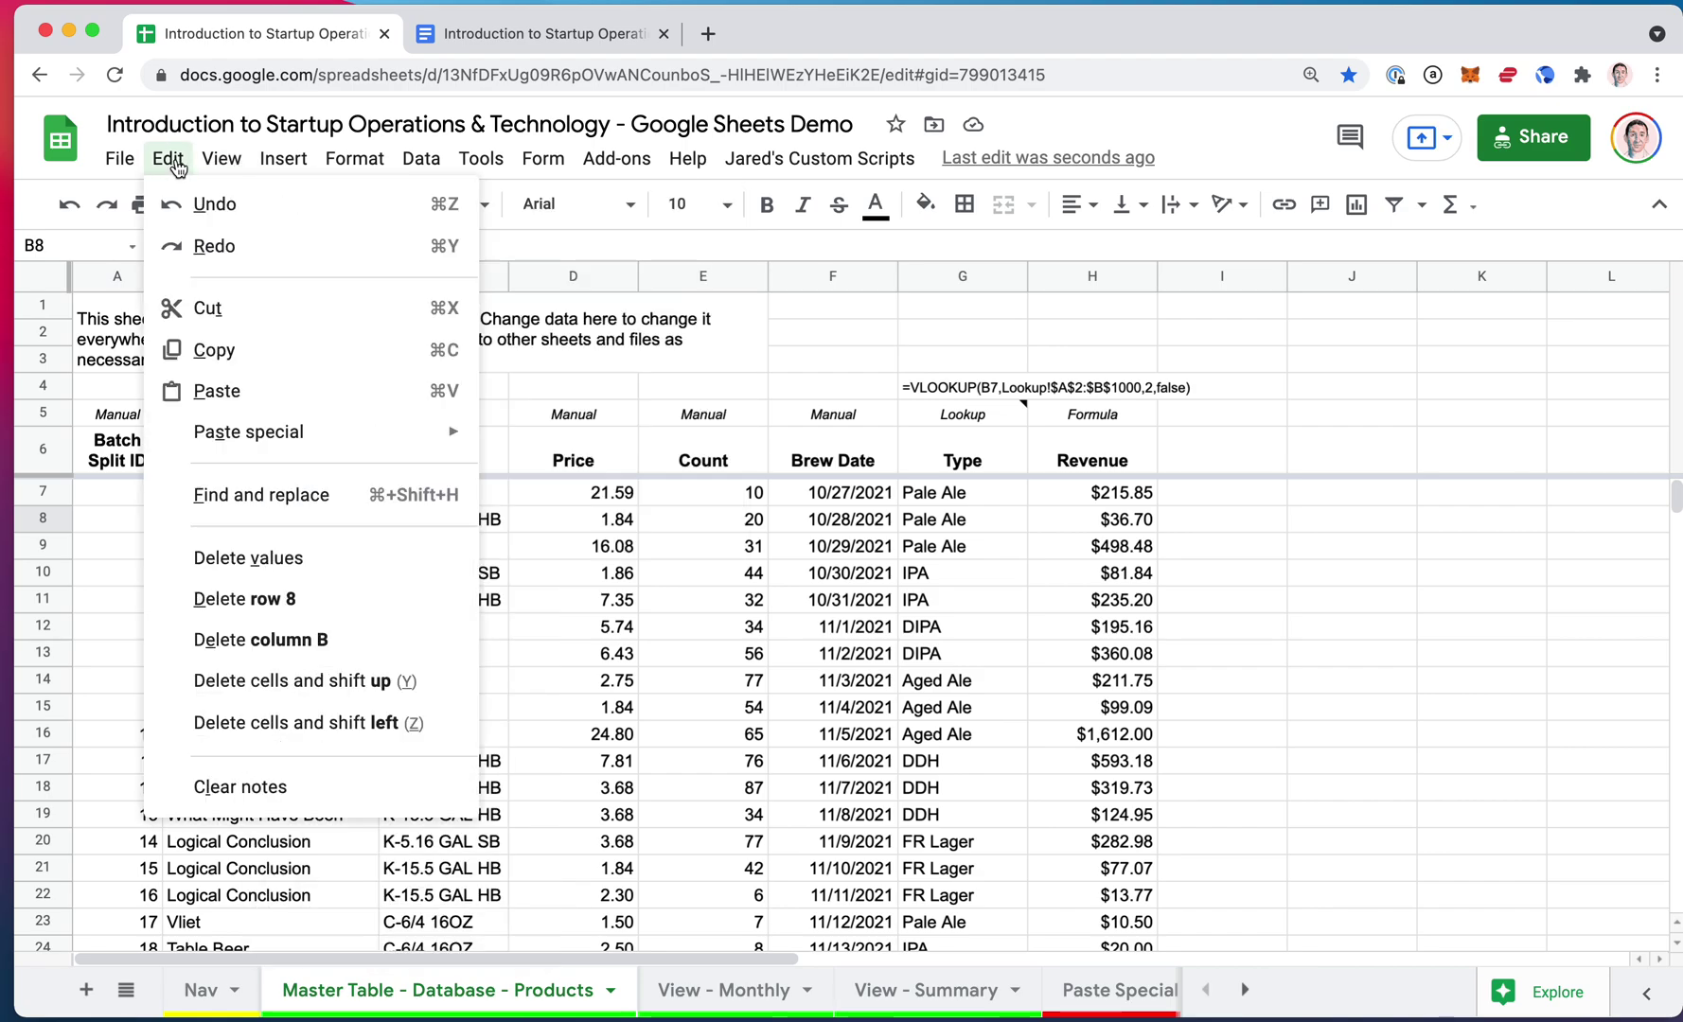
{"action": "key", "text": "Escape"}
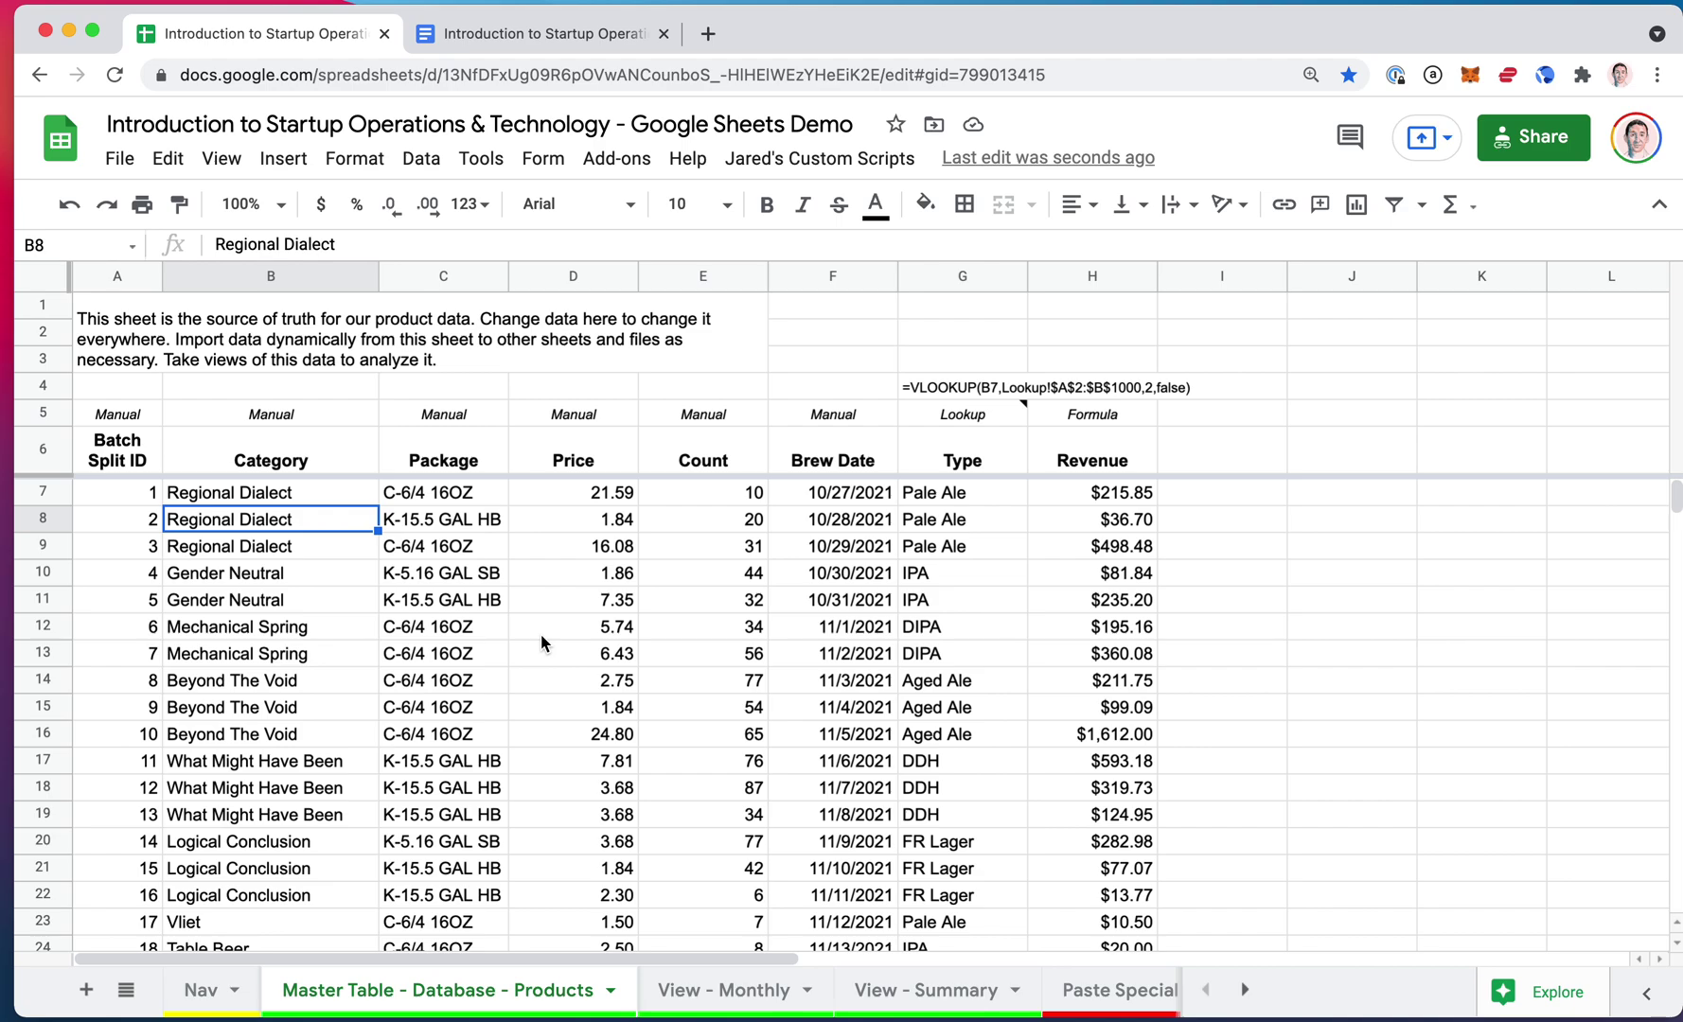
- Copy cell B8, cancel the copy, and review the underlined letters of the editing commands again
{"action": "key", "text": "ctrl+alt+e"}
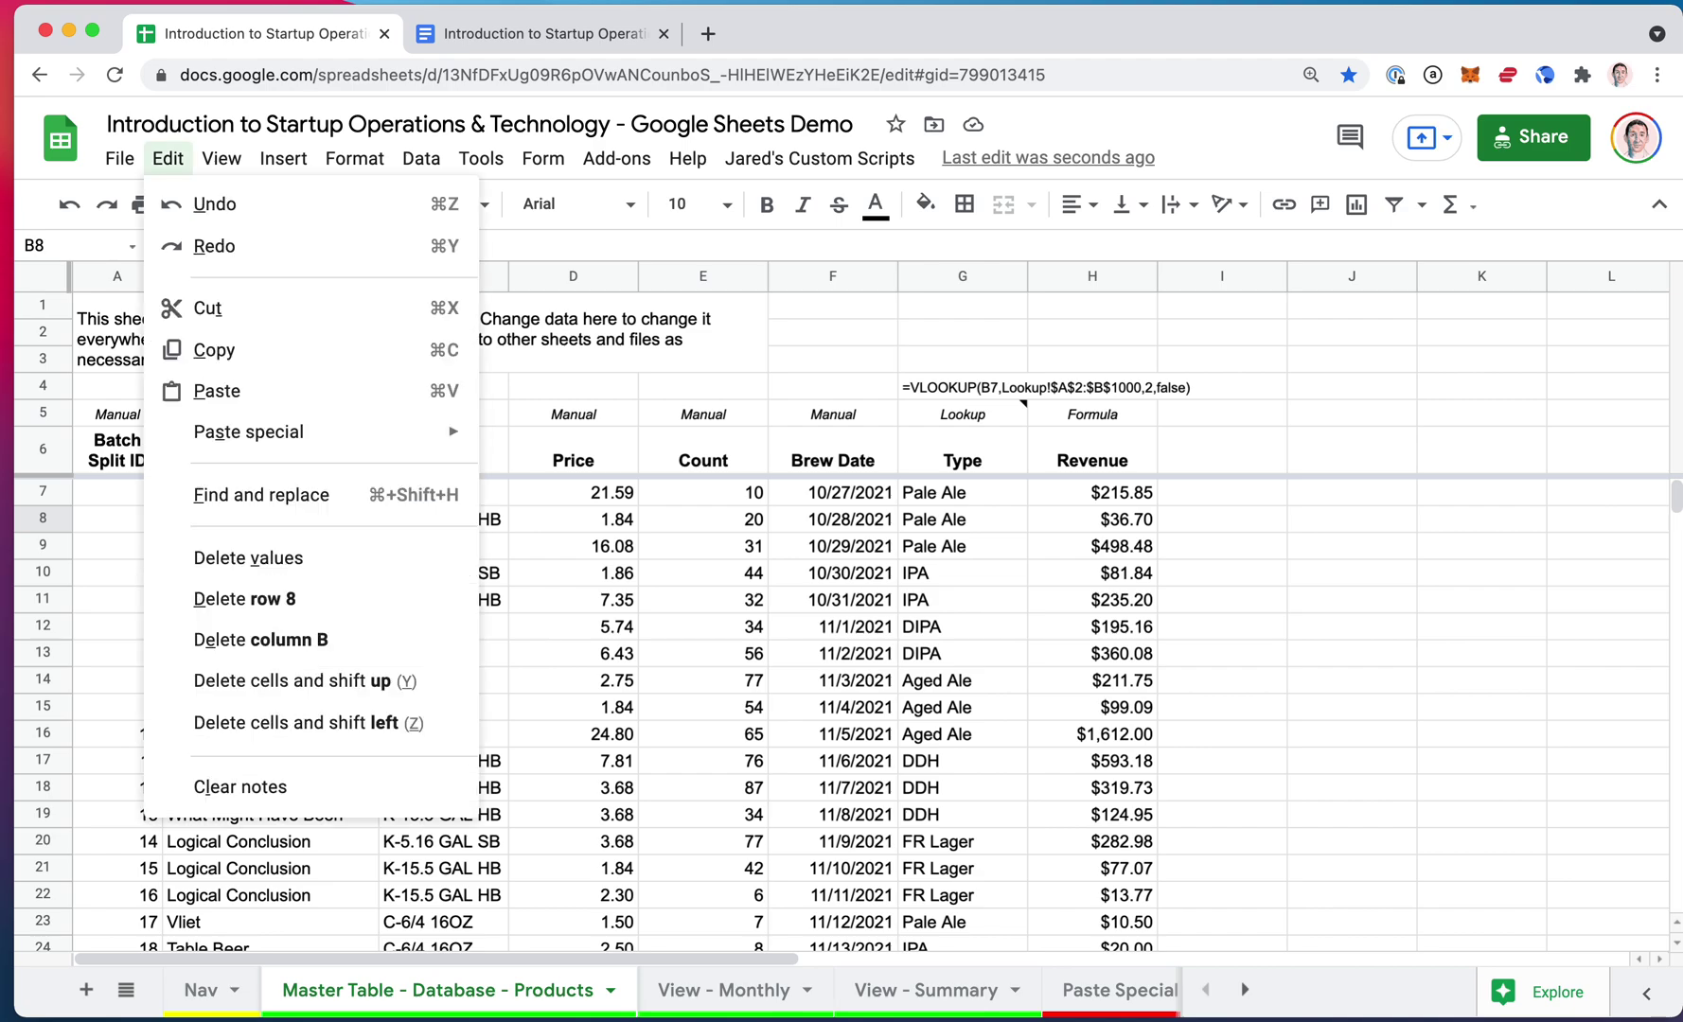
{"action": "left_click", "coordinate": [242, 325]}
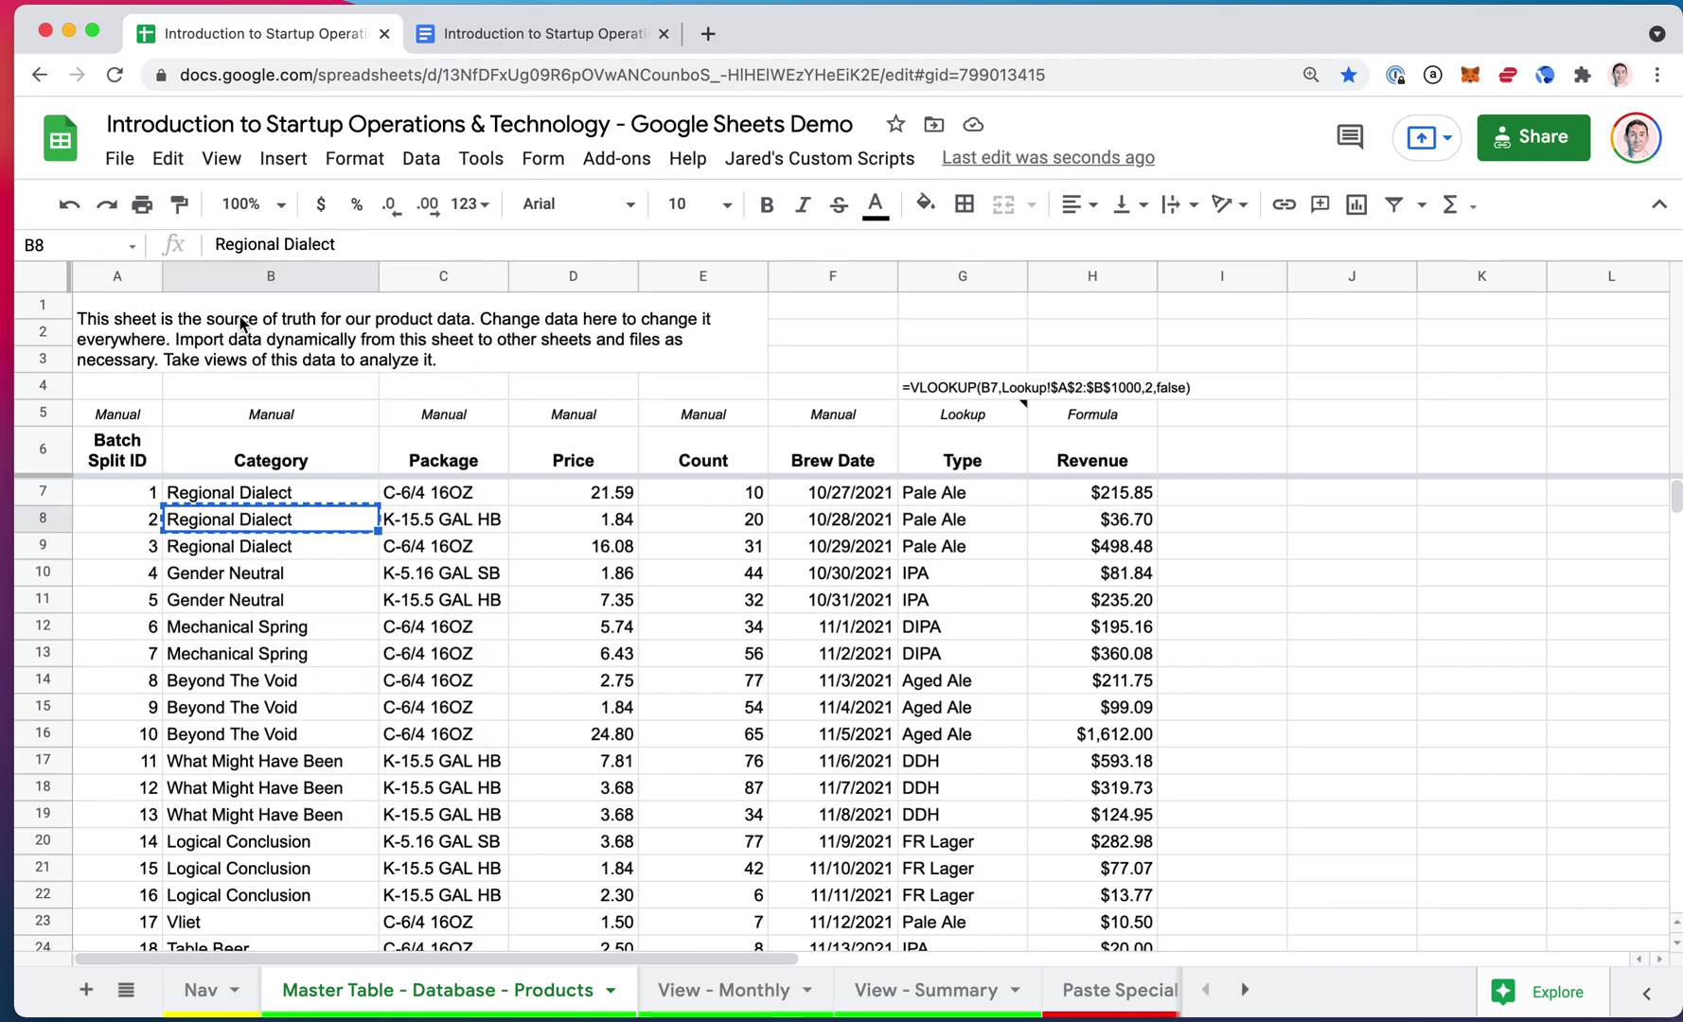
{"action": "key", "text": "Escape"}
{"action": "left_click", "coordinate": [168, 158]}
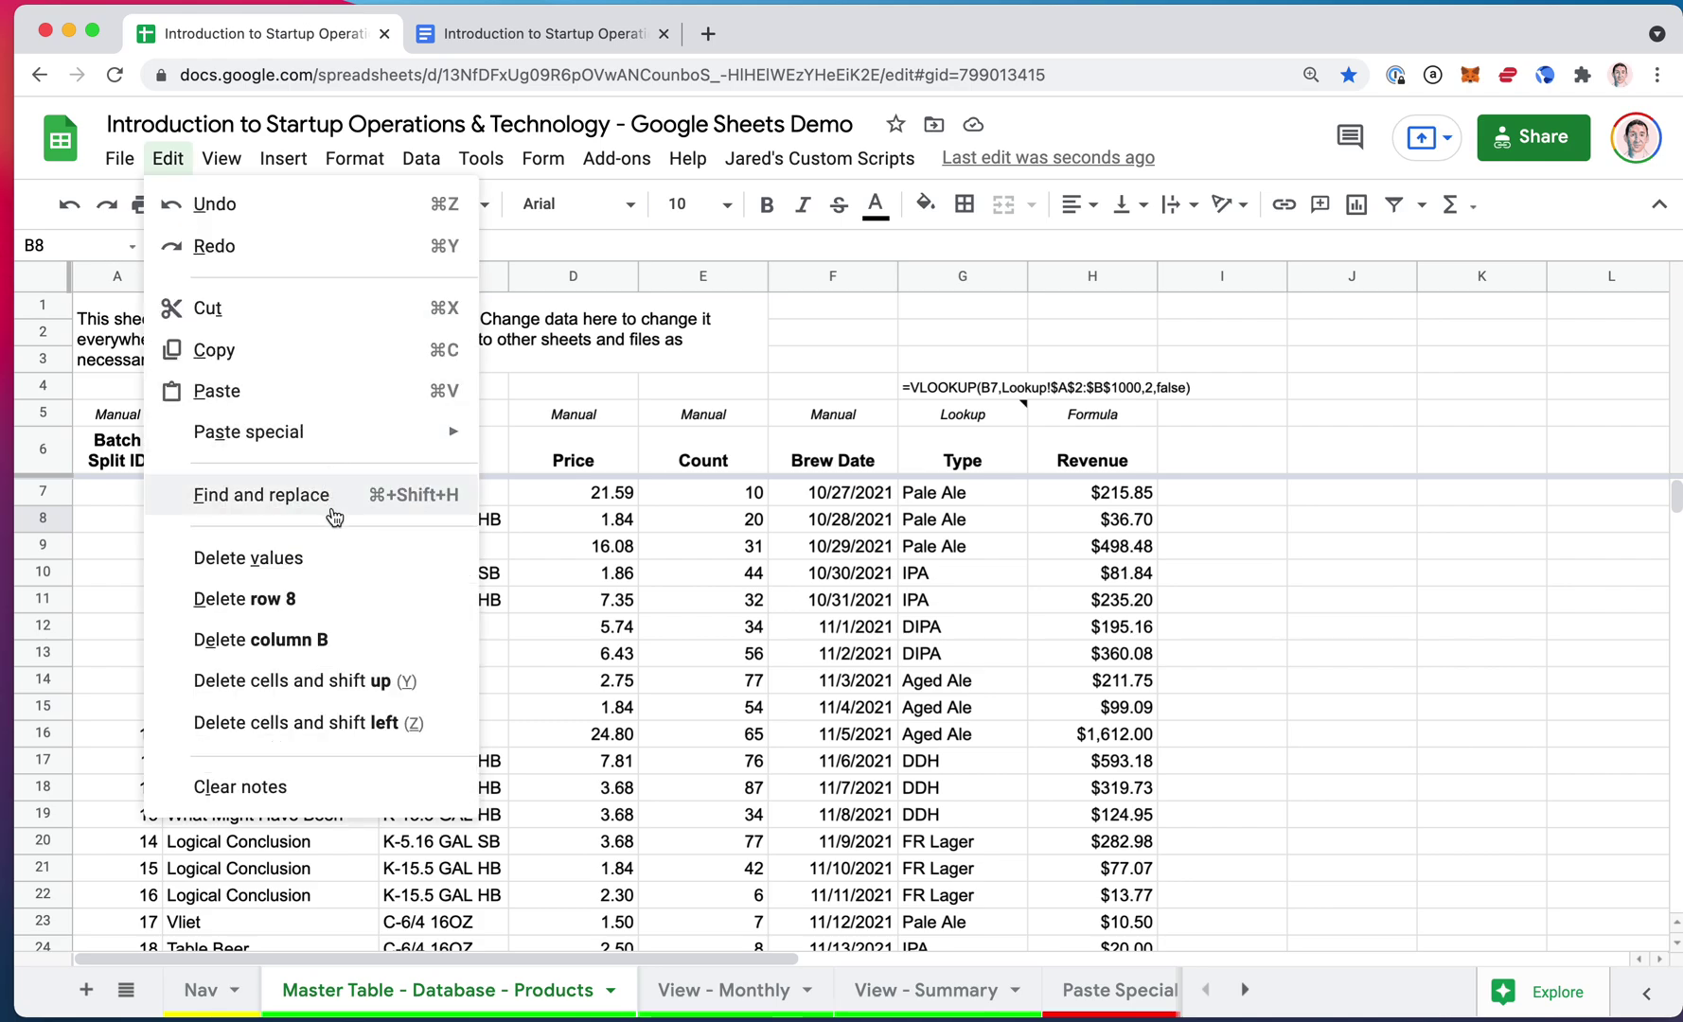
{"action": "key", "text": "Escape"}
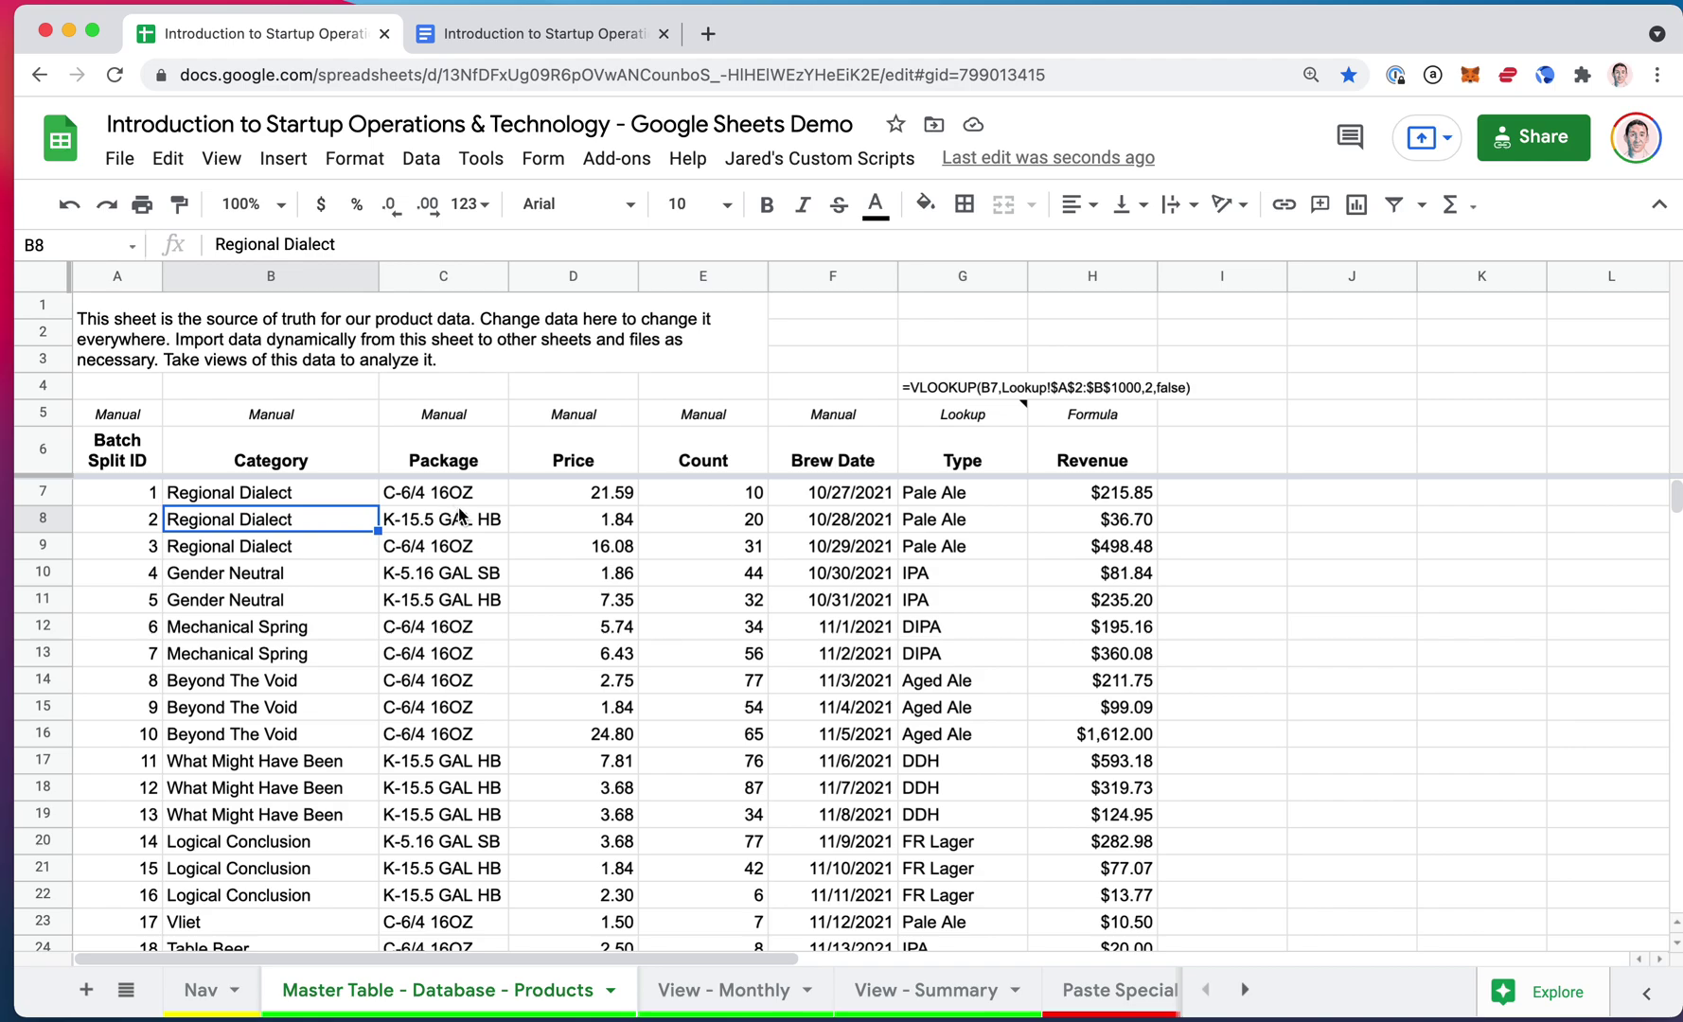
- Delete column B and undo it, and do the same with row 8
{"action": "left_click", "coordinate": [167, 158]}
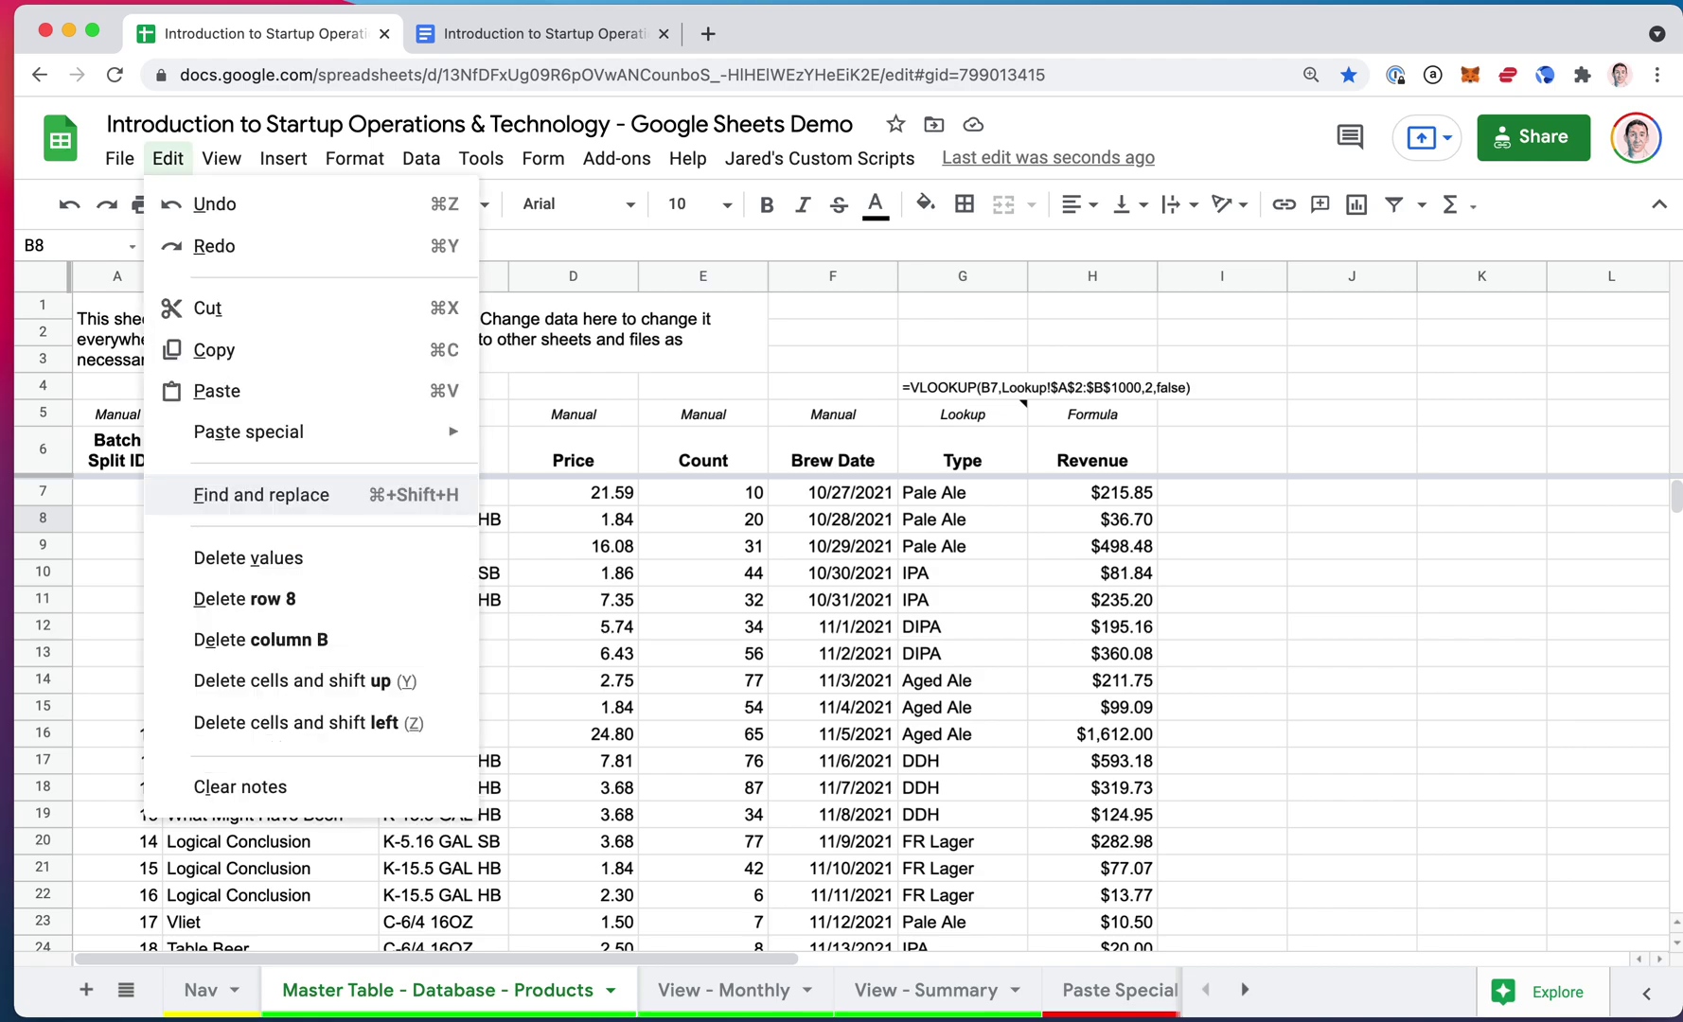
{"action": "left_click", "coordinate": [260, 640]}
{"action": "key", "text": "super+z"}
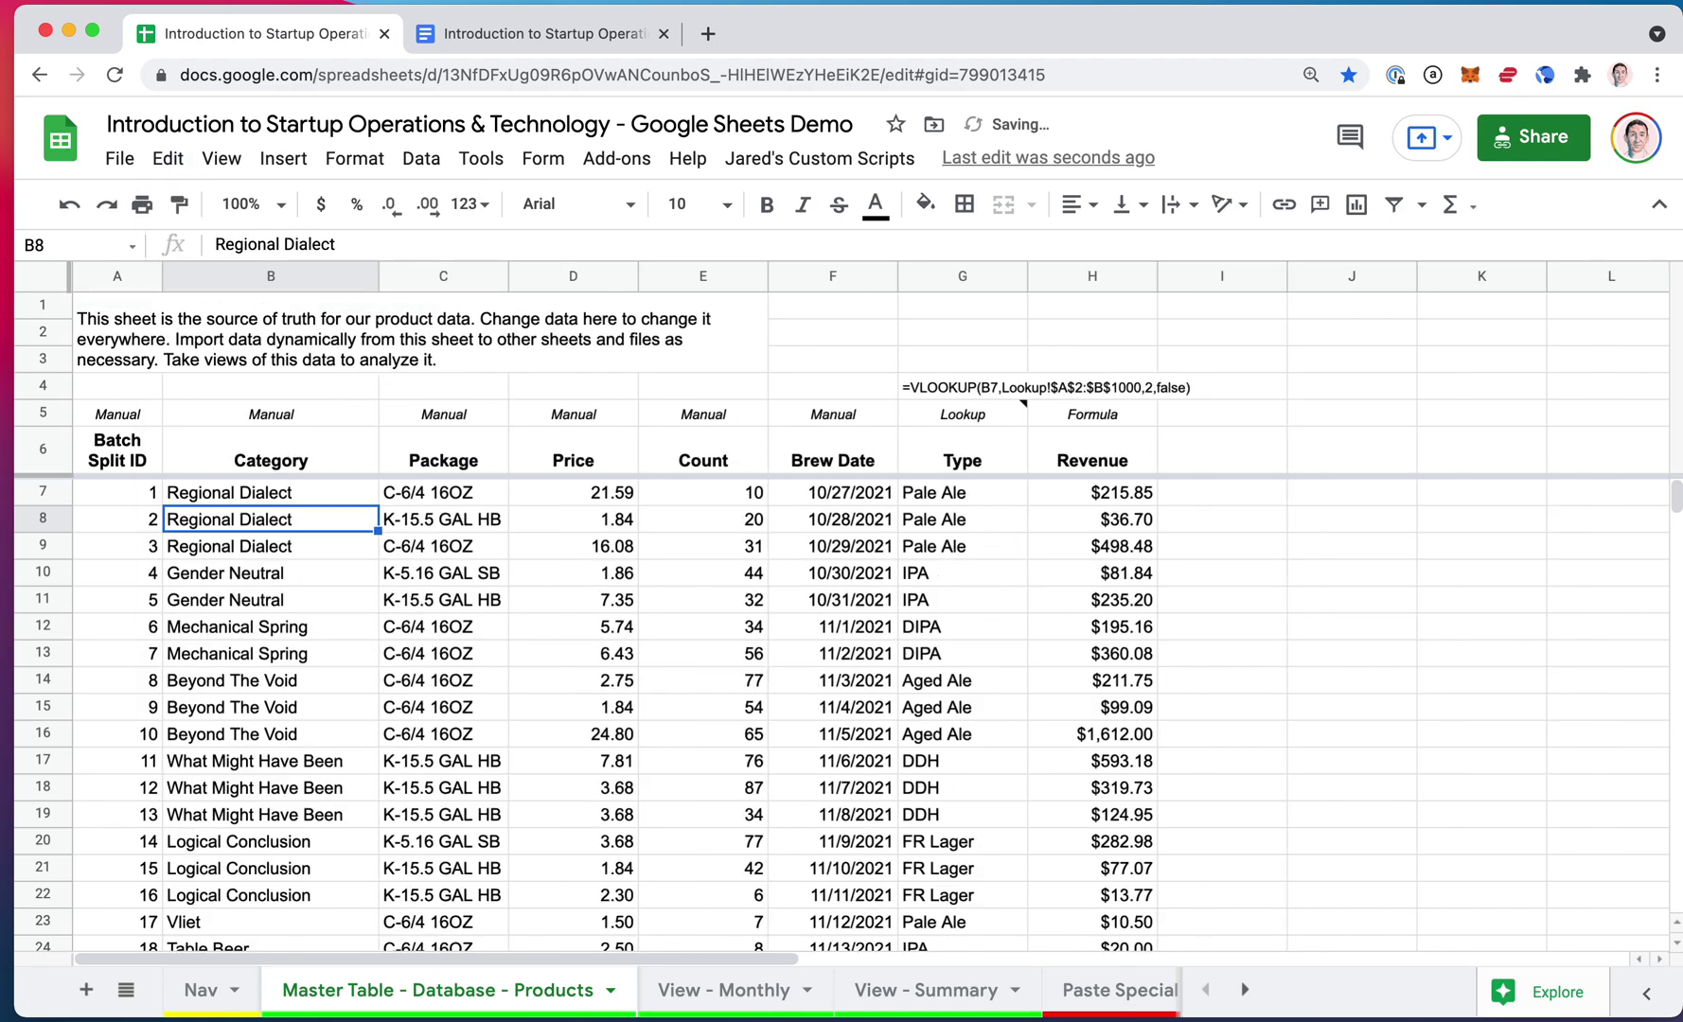
{"action": "left_click", "coordinate": [168, 158]}
{"action": "left_click", "coordinate": [244, 598]}
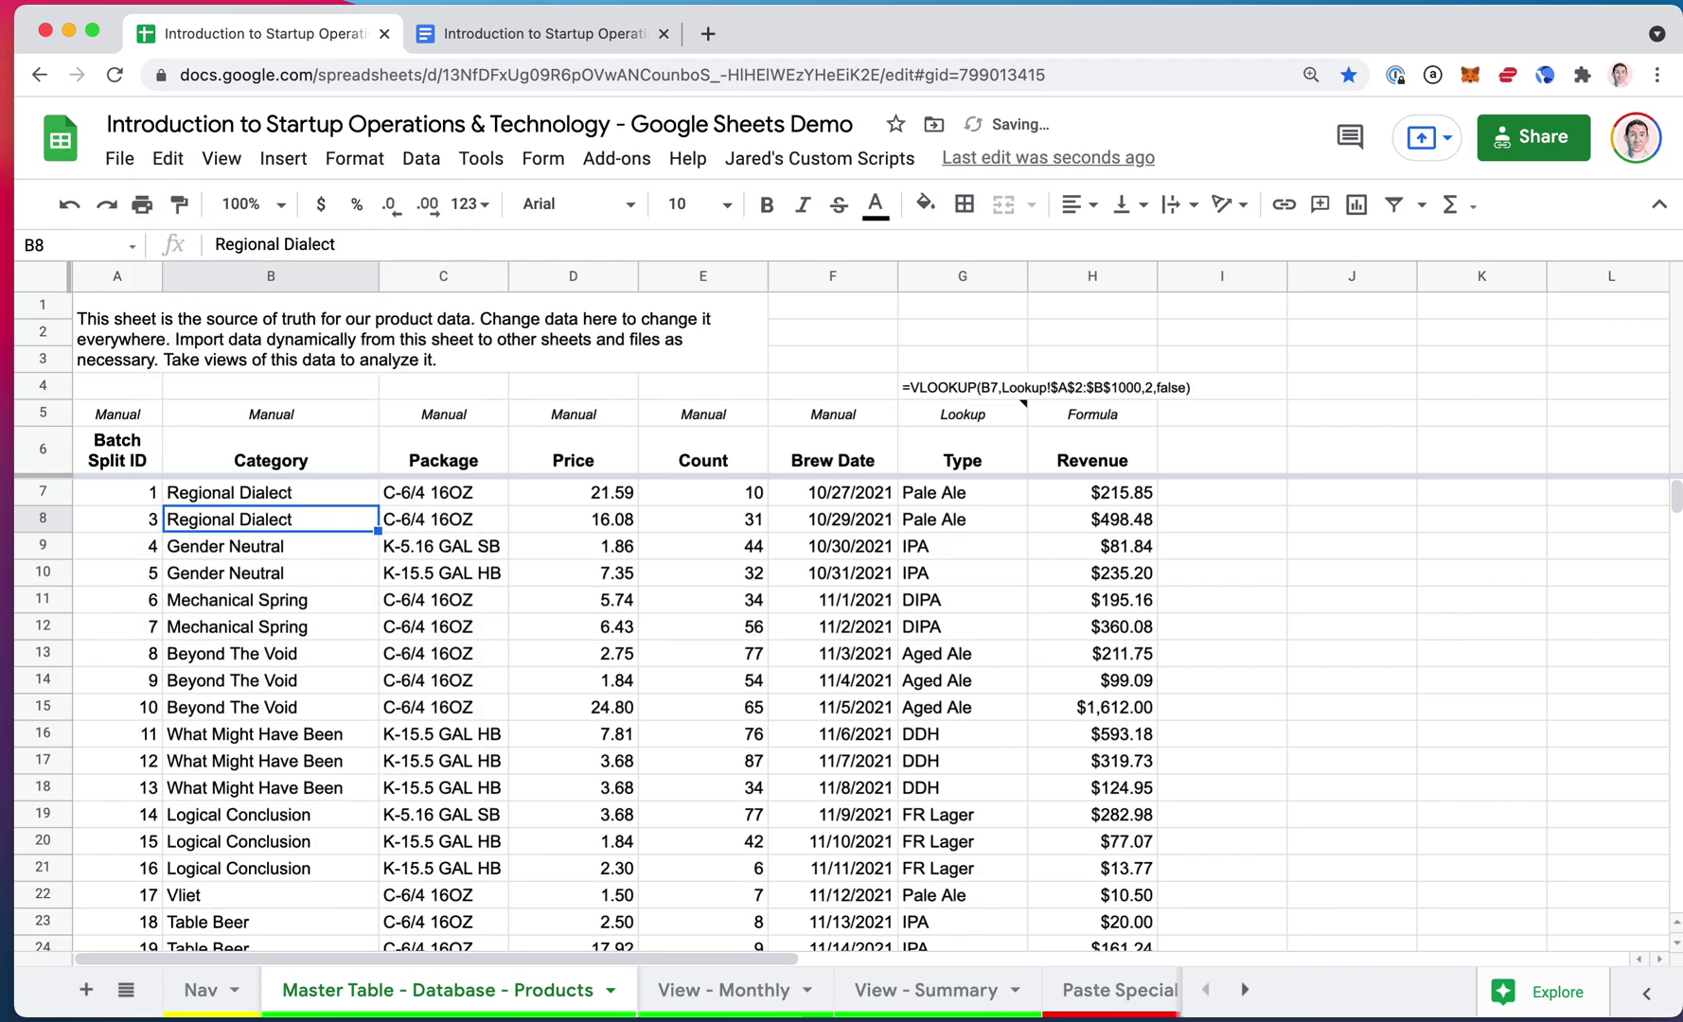
{"action": "key", "text": "super+z"}
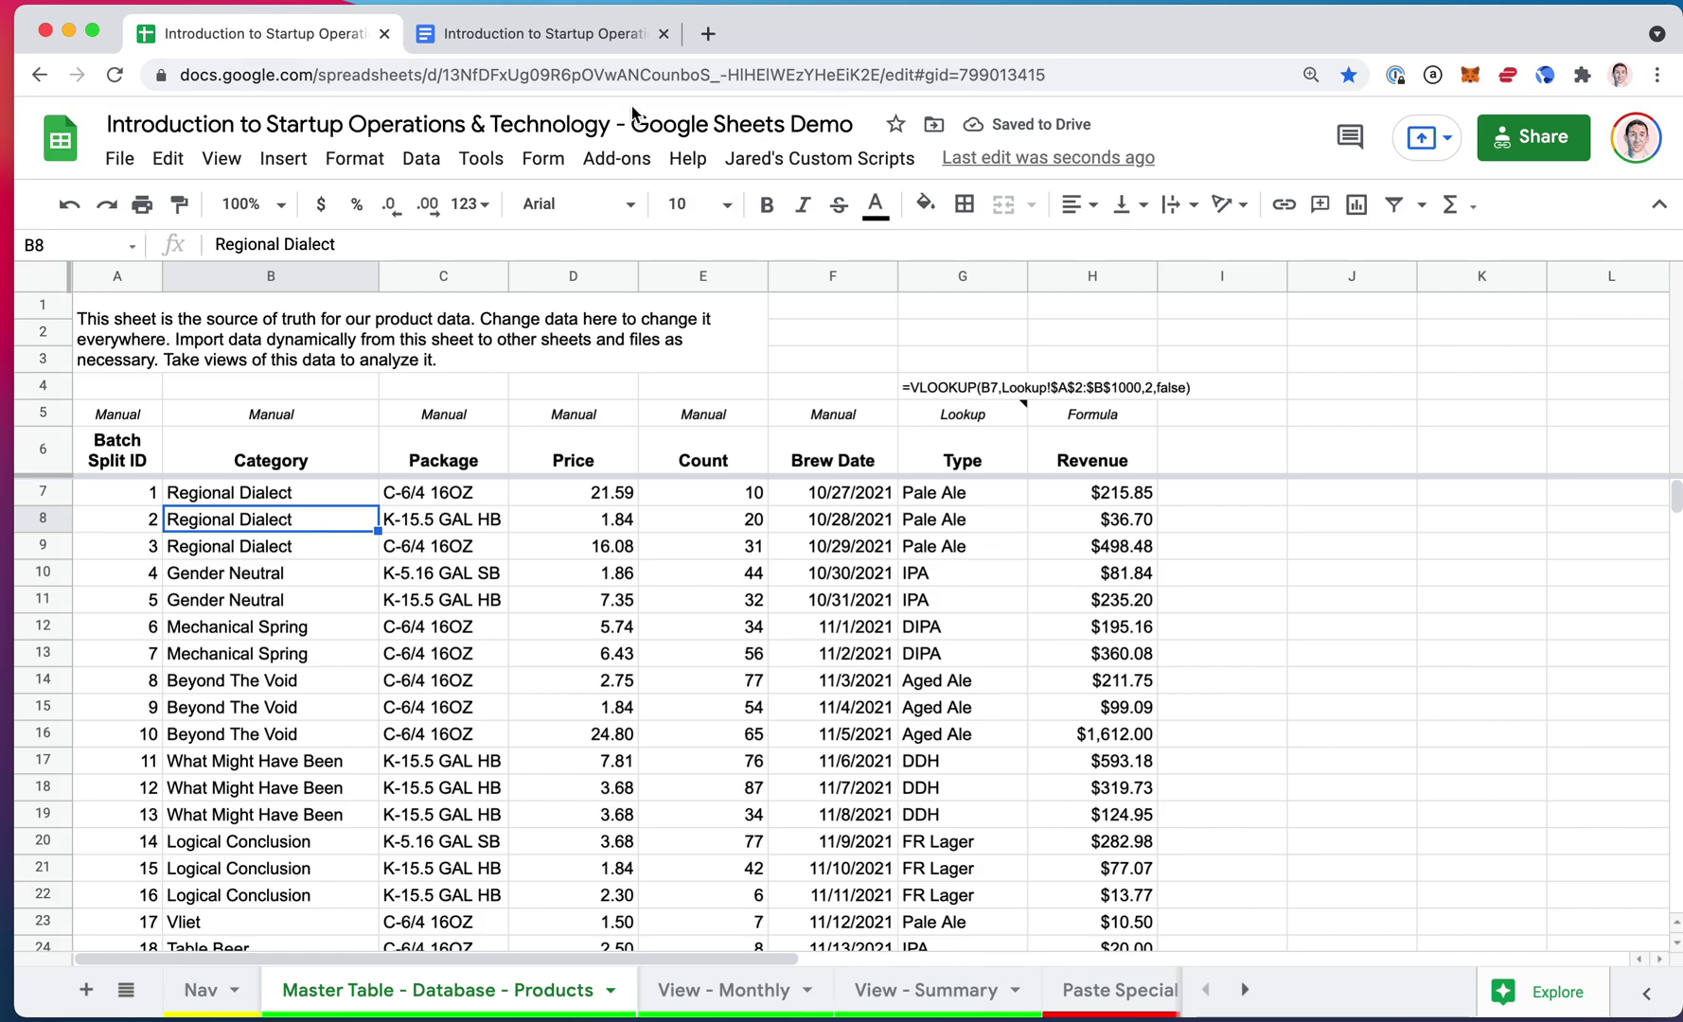
- Search the web for "google sheets shortcuts" in a new browser tab and open the Keyboard shortcuts for Google Sheets - Computer article
{"action": "left_click", "coordinate": [708, 33]}
{"action": "type", "text": "go"}
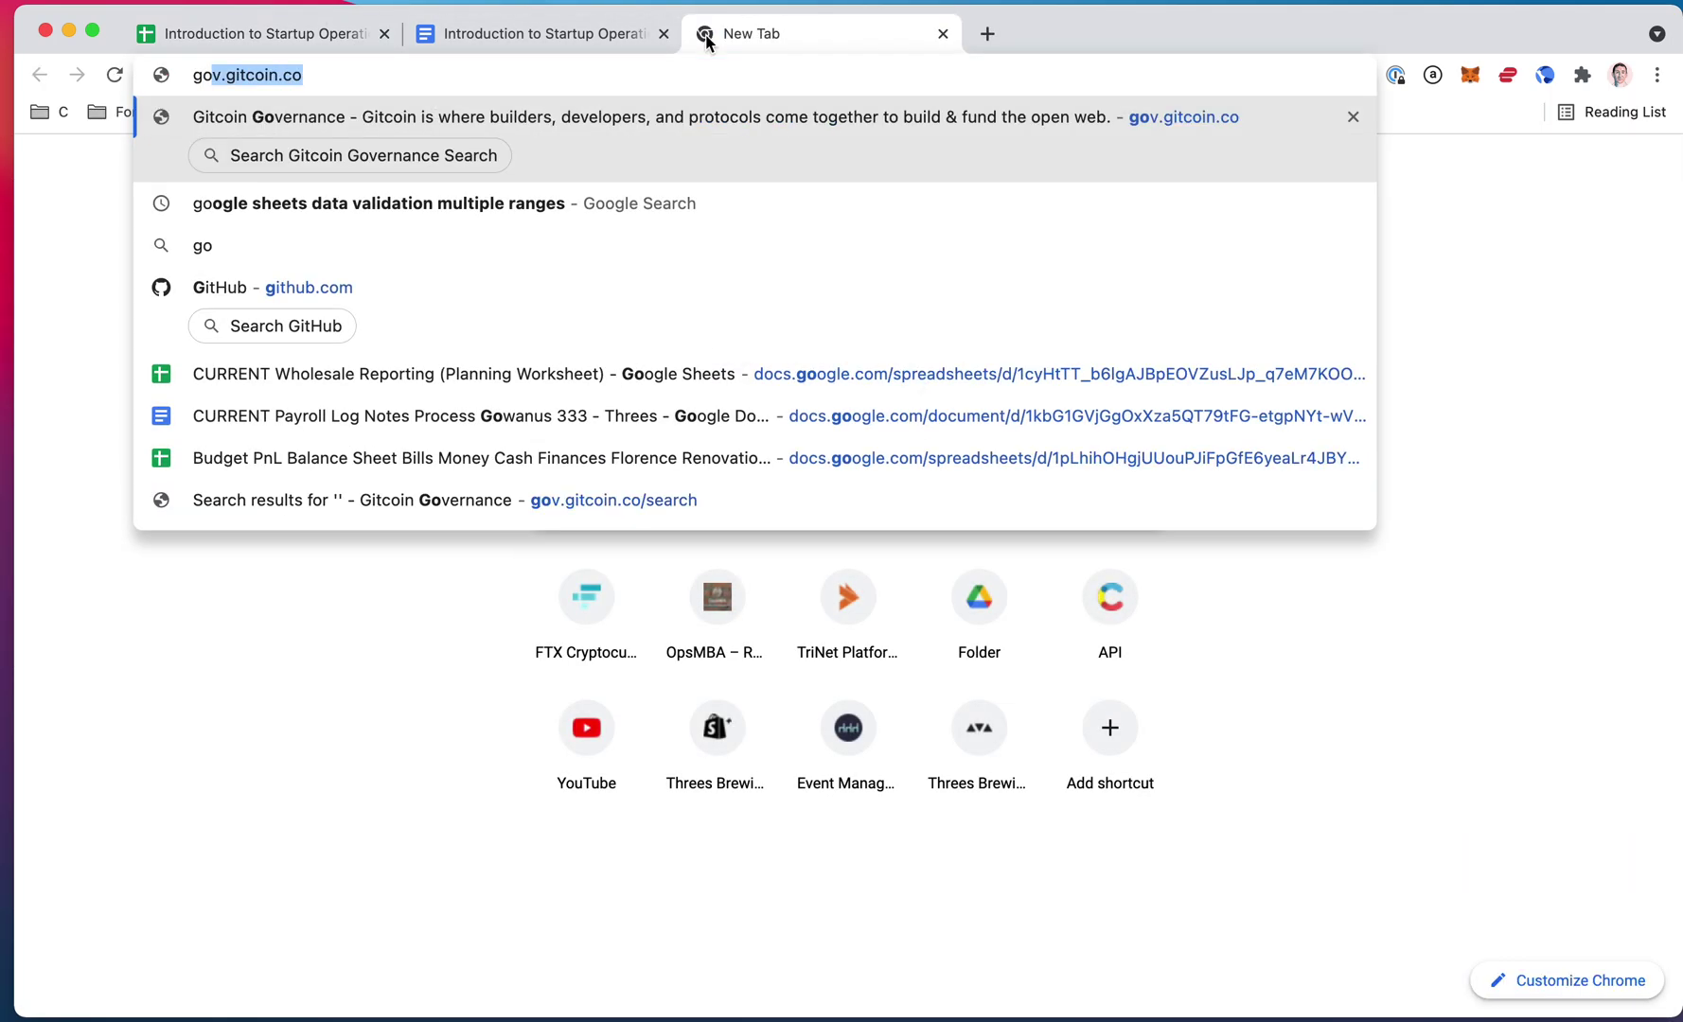
{"action": "type", "text": "ogle sheets sho"}
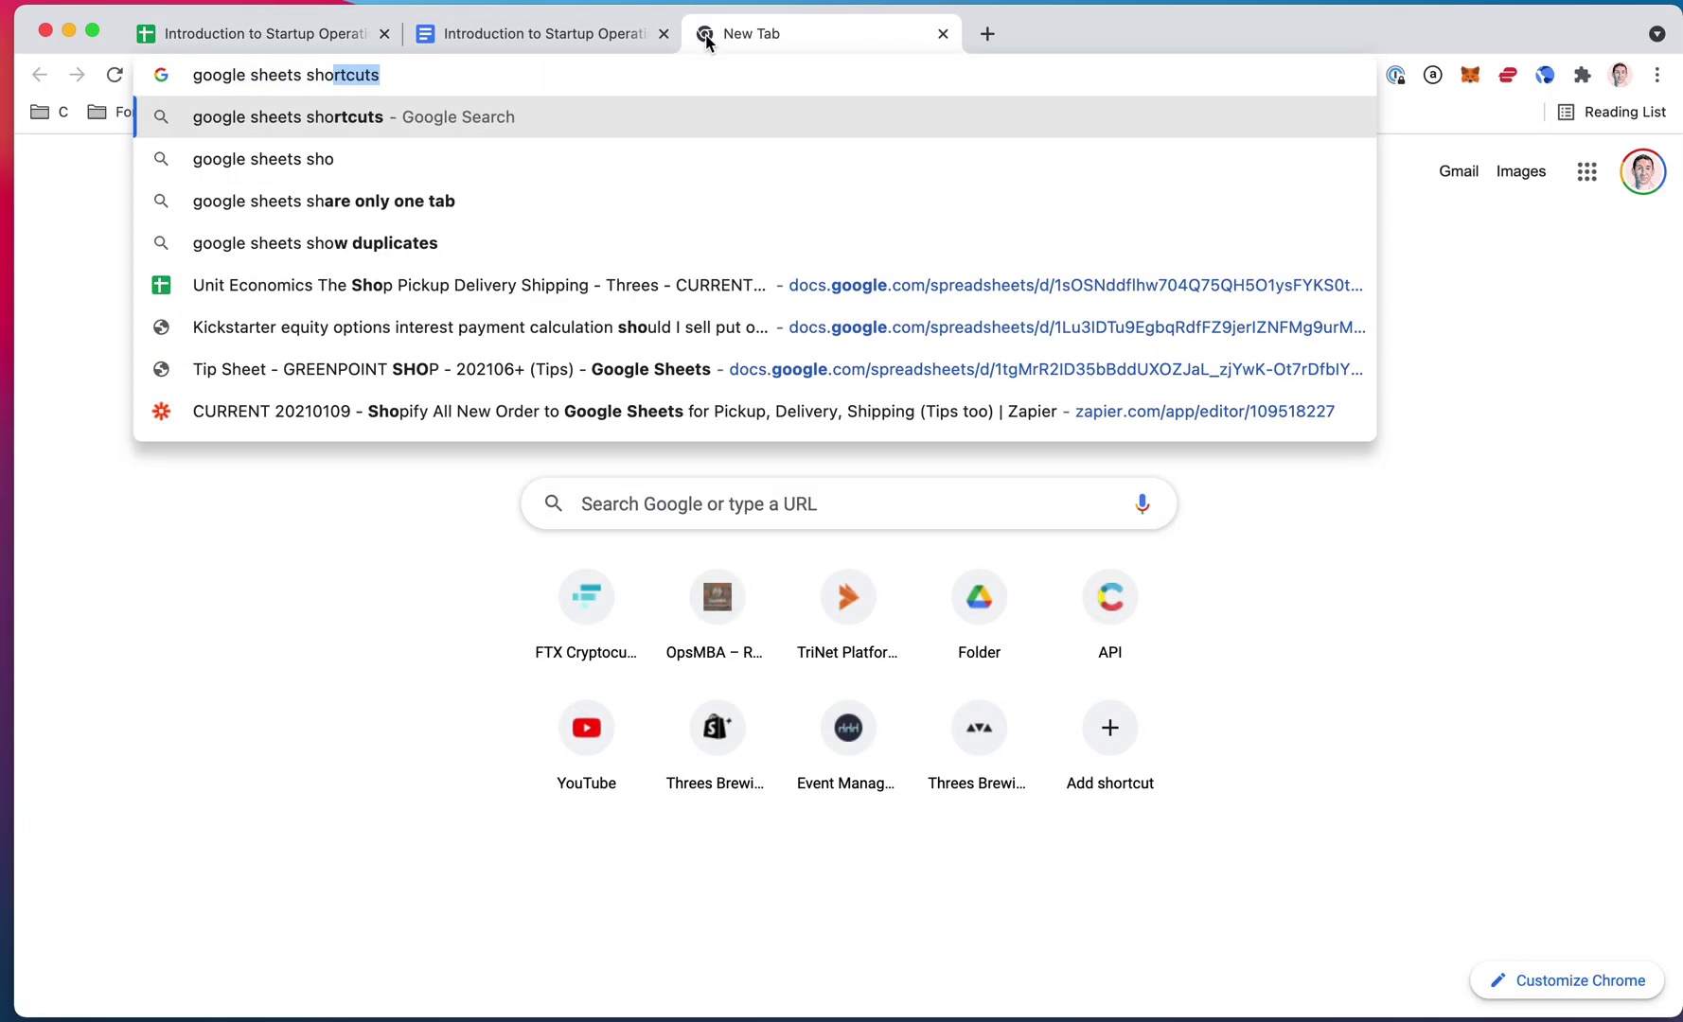
{"action": "key", "text": "Return"}
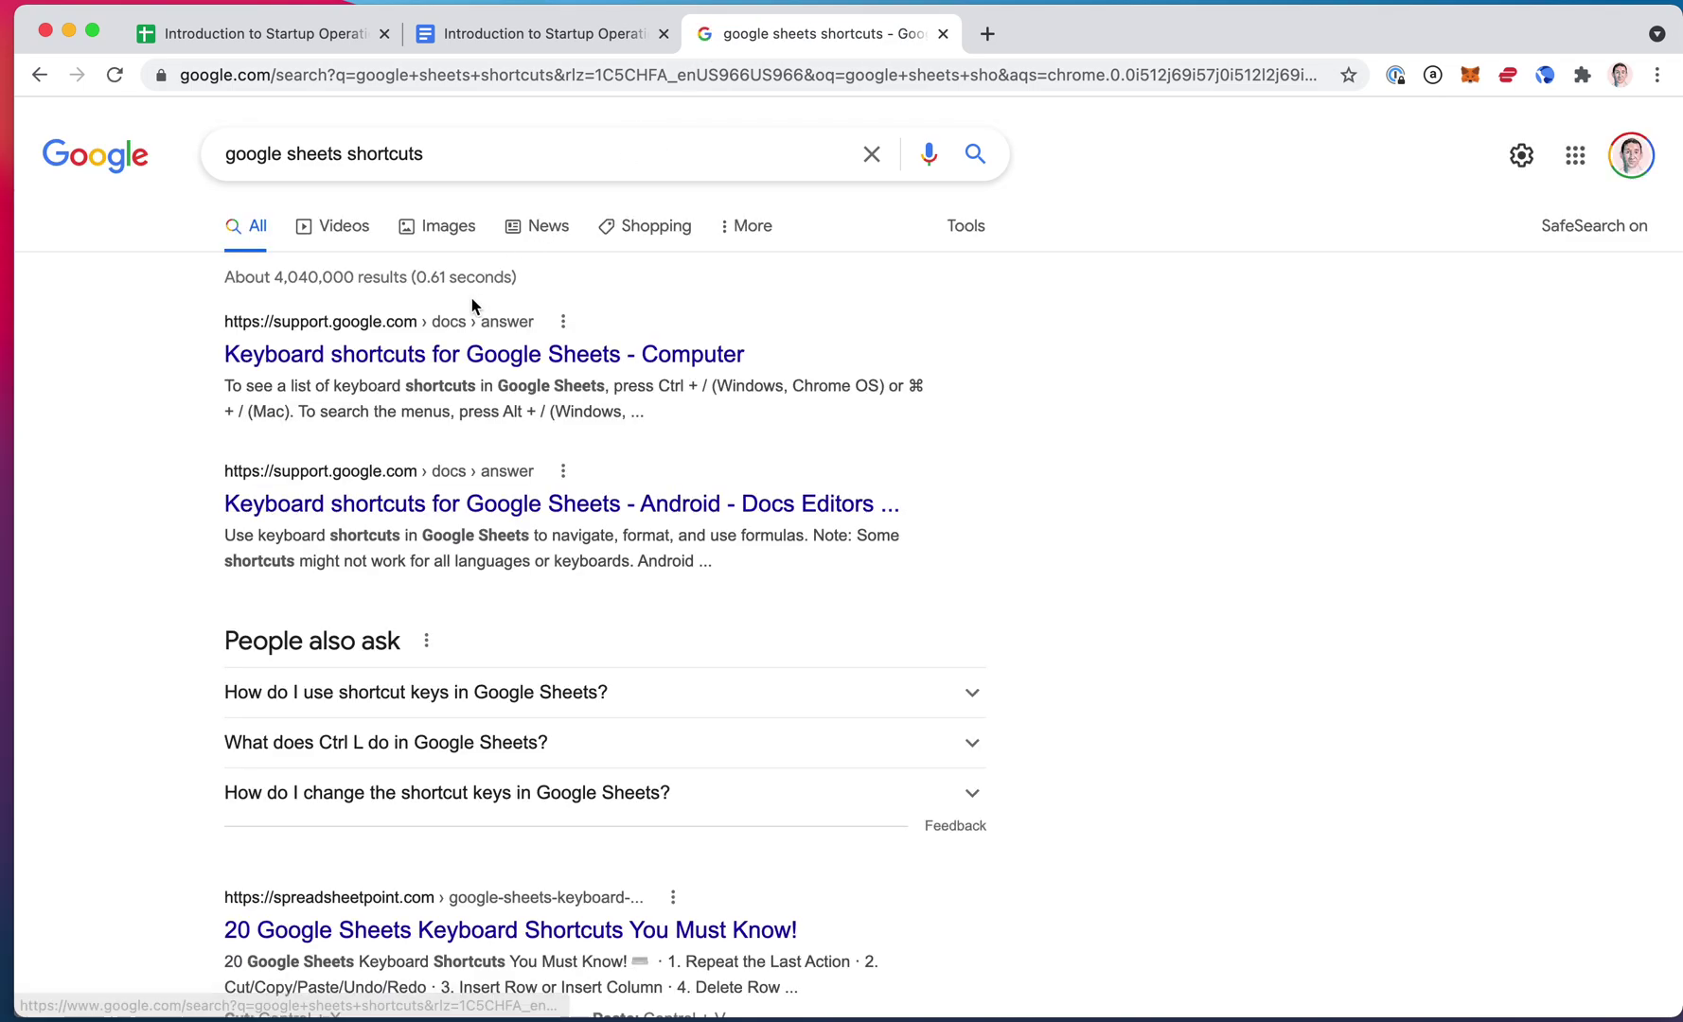
{"action": "left_click", "coordinate": [426, 354]}
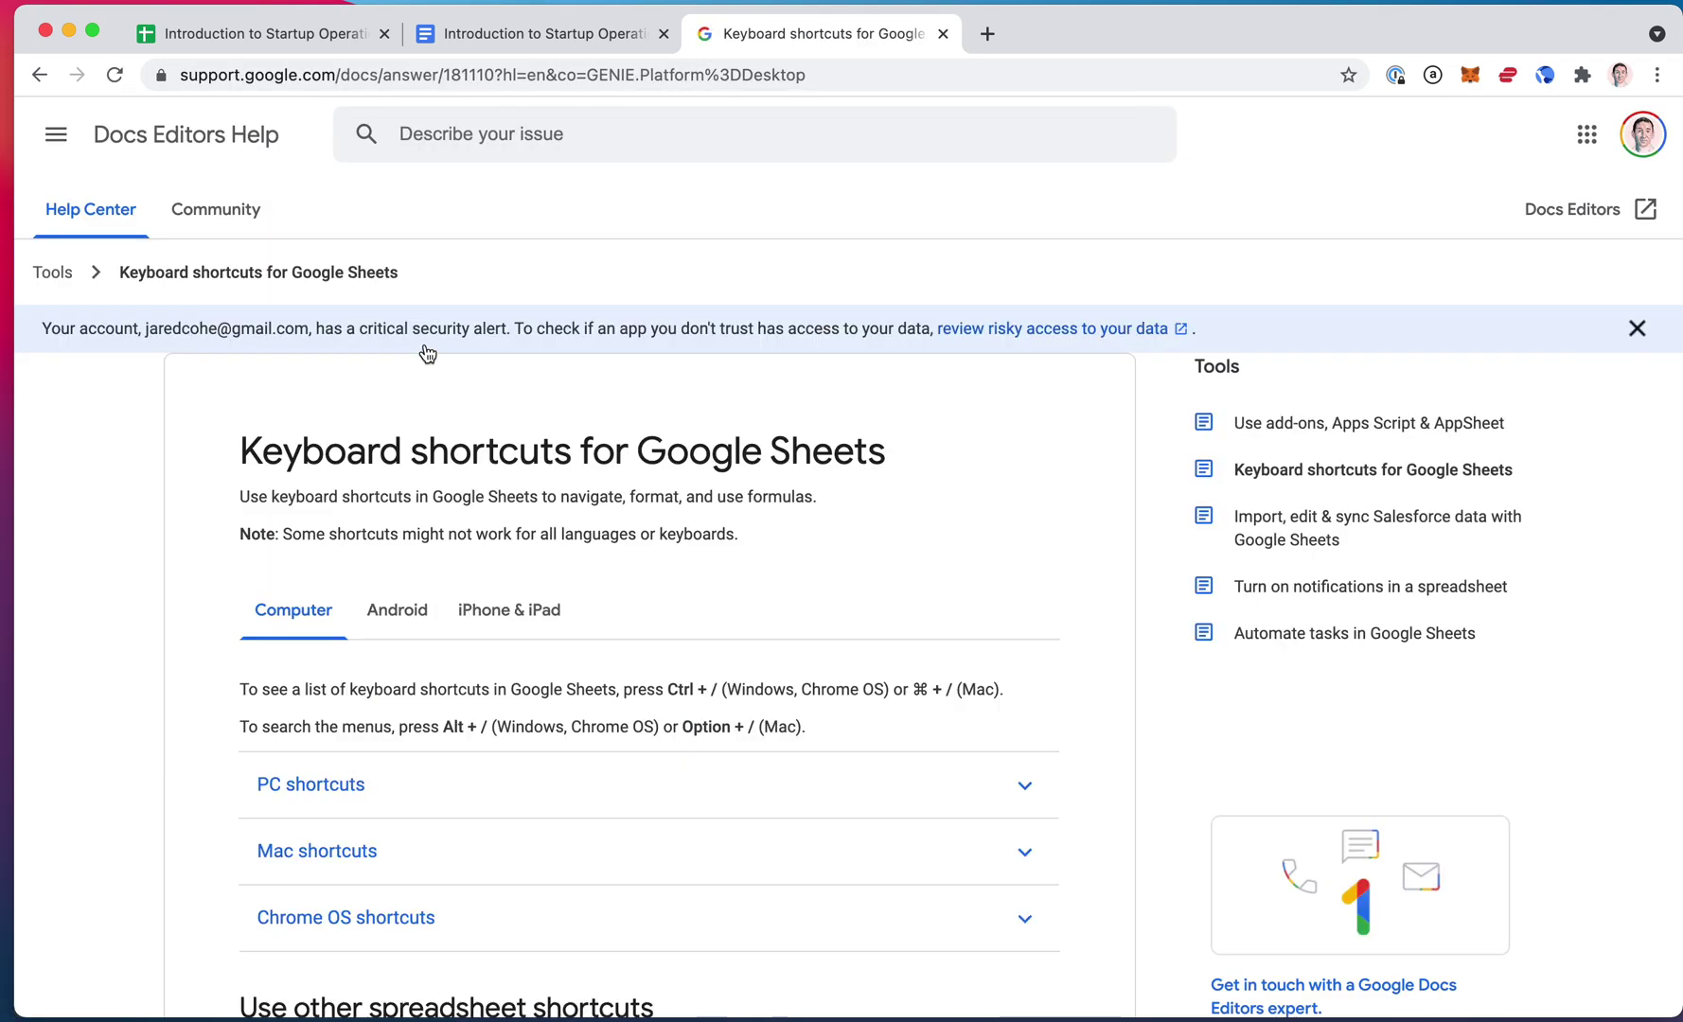
- Expand the Mac shortcuts list in the help article and look through its common, formatting and navigation shortcuts
{"action": "scroll", "coordinate": [146, 568], "scroll_direction": "down", "scroll_amount": 5}
{"action": "scroll", "coordinate": [146, 568], "scroll_direction": "up", "scroll_amount": 2}
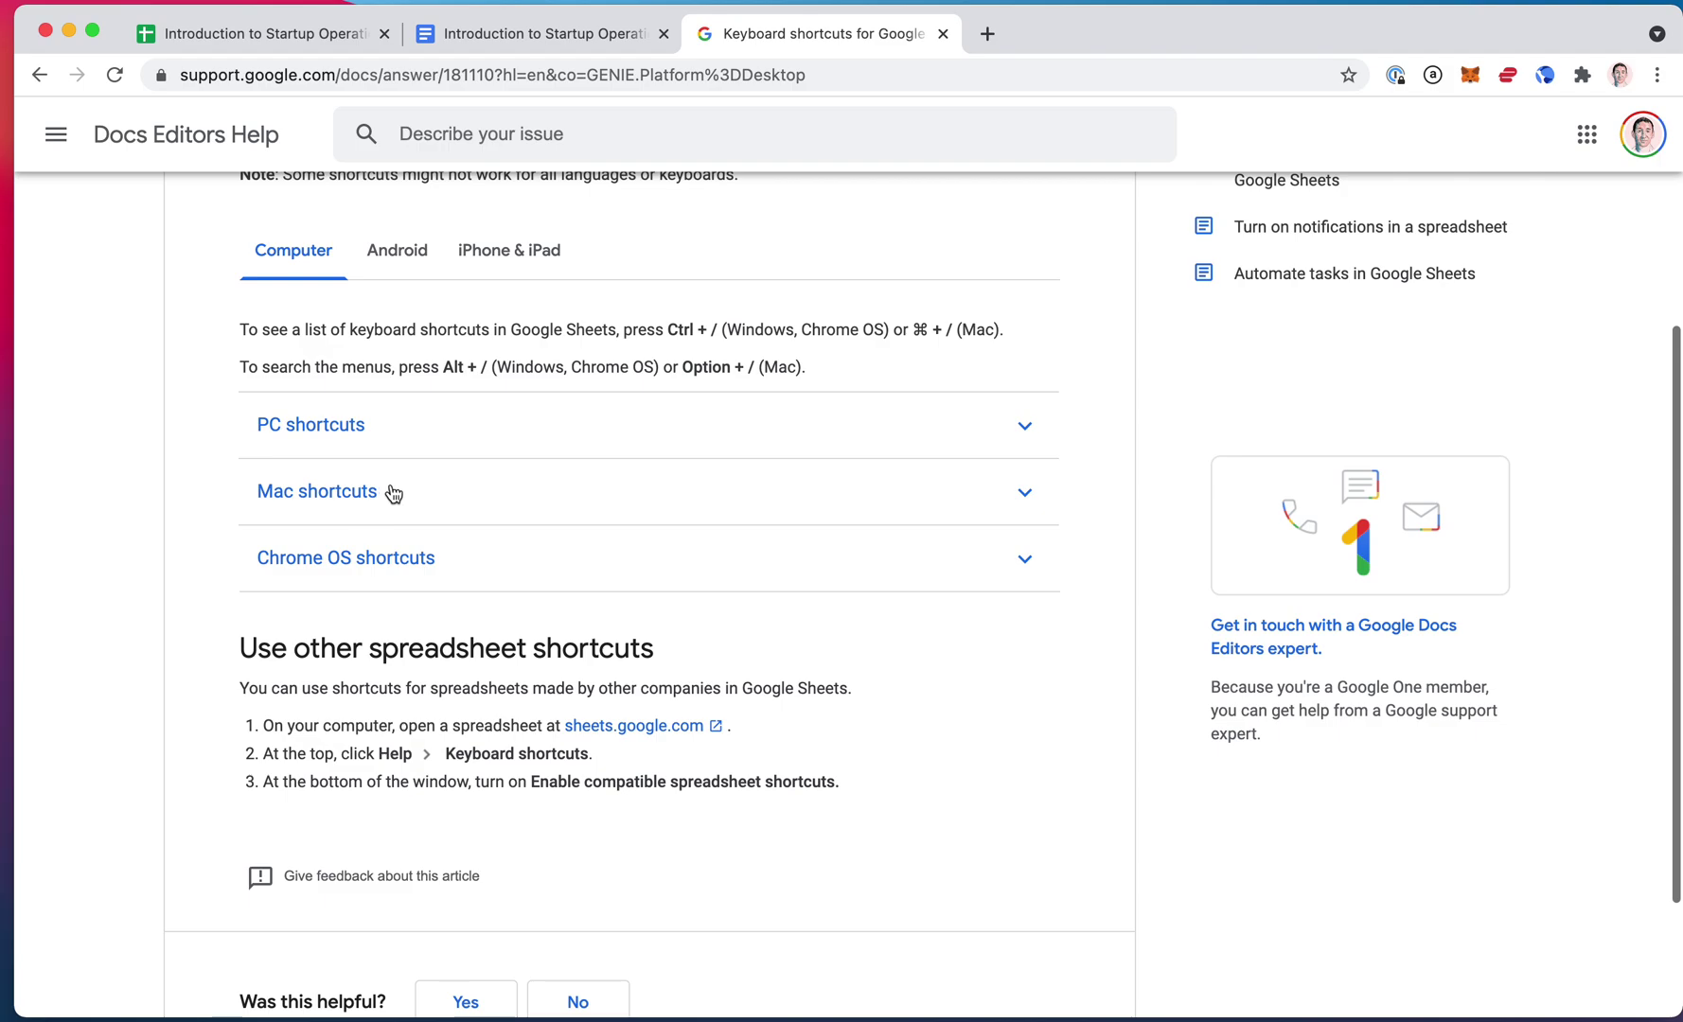
{"action": "left_click", "coordinate": [393, 491]}
{"action": "scroll", "coordinate": [388, 526], "scroll_direction": "down", "scroll_amount": 3}
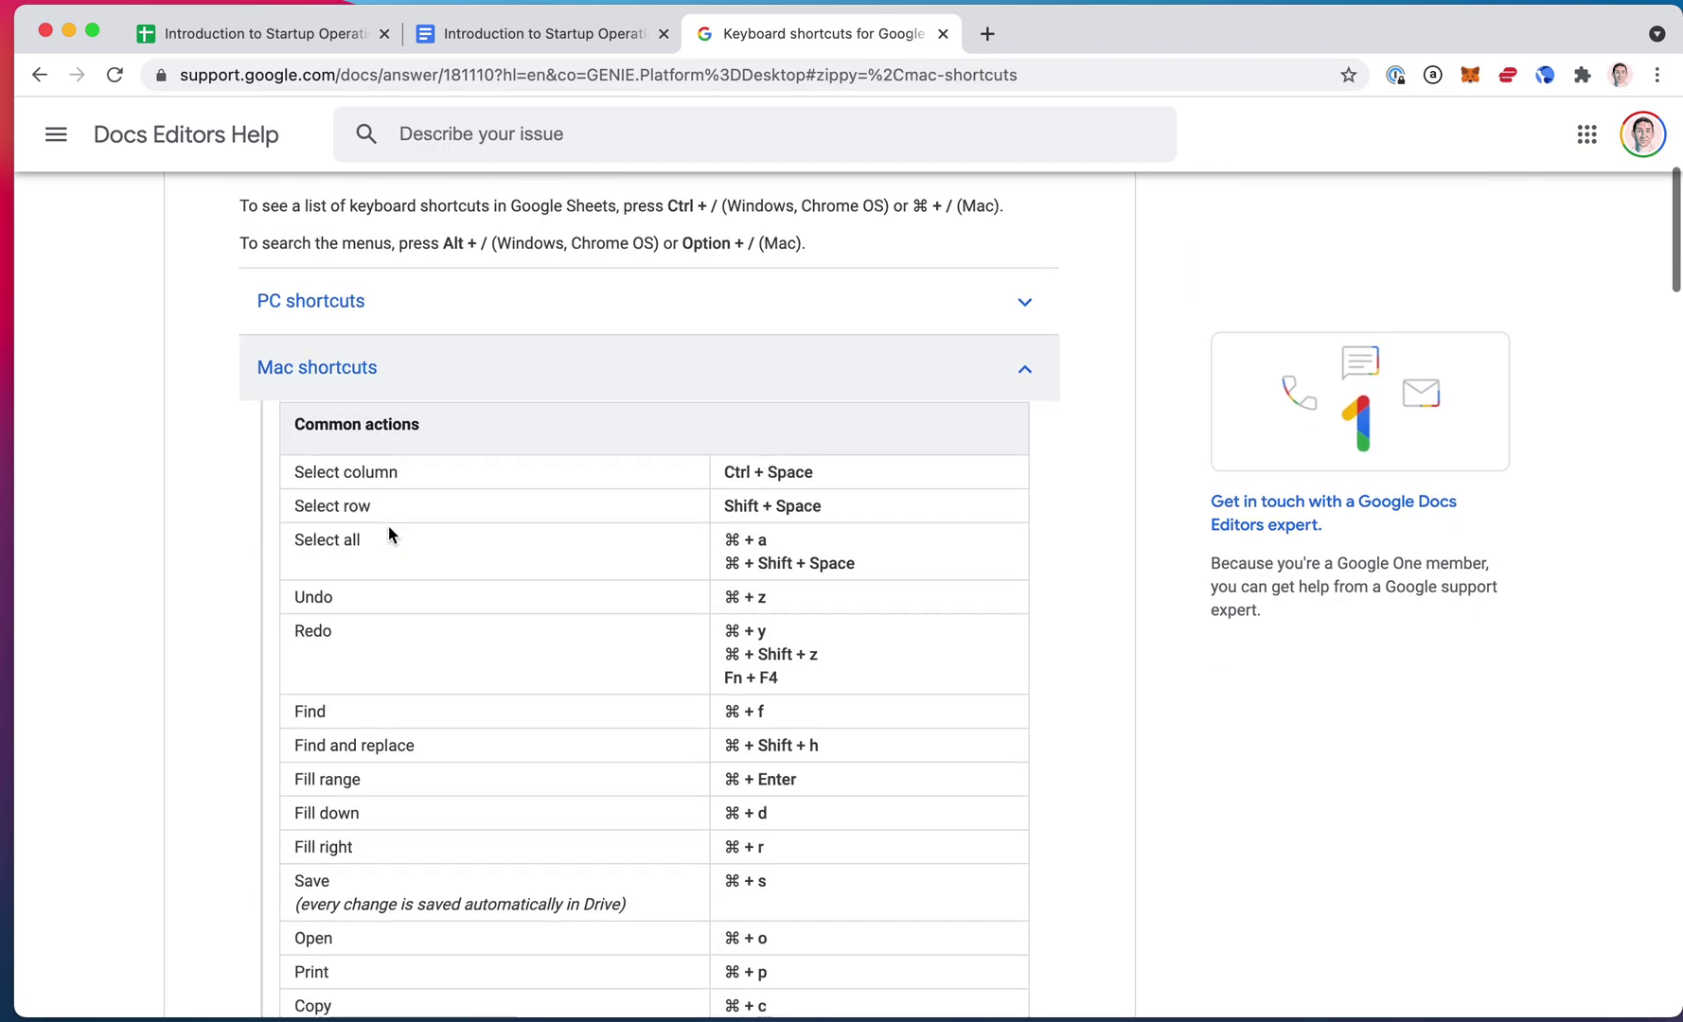
{"action": "scroll", "coordinate": [388, 526], "scroll_direction": "down", "scroll_amount": 10}
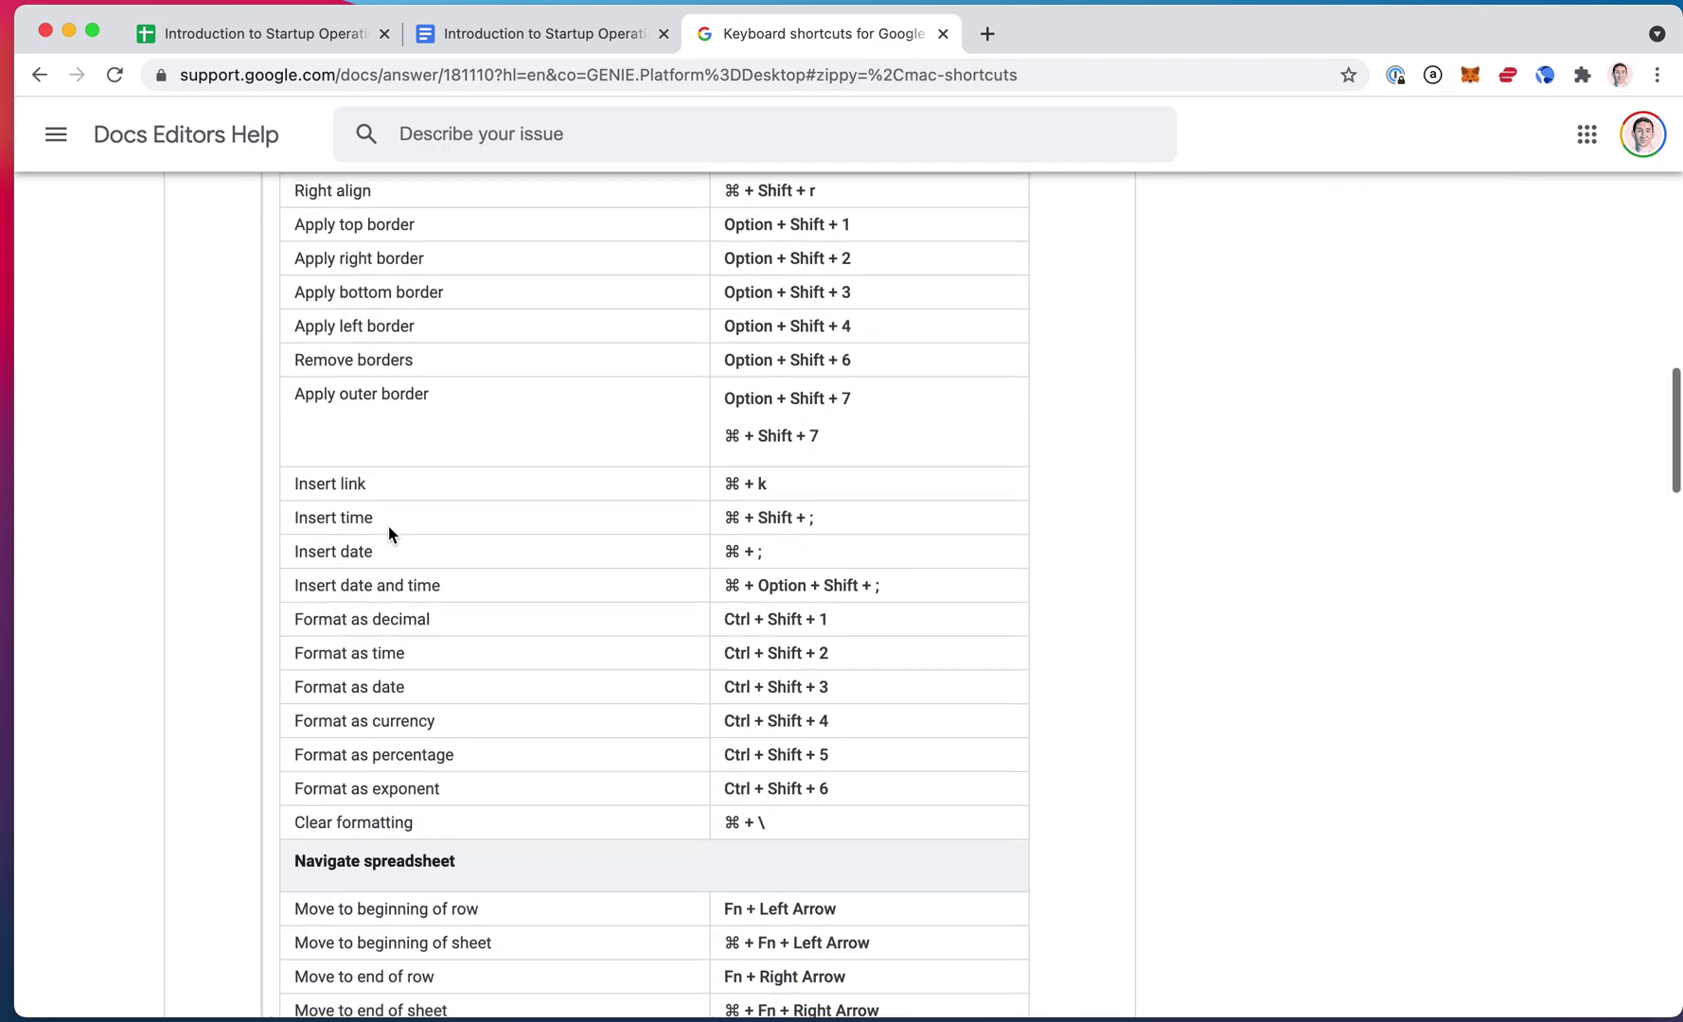
{"action": "scroll", "coordinate": [388, 526], "scroll_direction": "up", "scroll_amount": 20}
- Copy the help article's web address and place the cursor after "to demo" in the Course Materials document in Google Docs
{"action": "key", "text": "super+l"}
{"action": "key", "text": "super+c"}
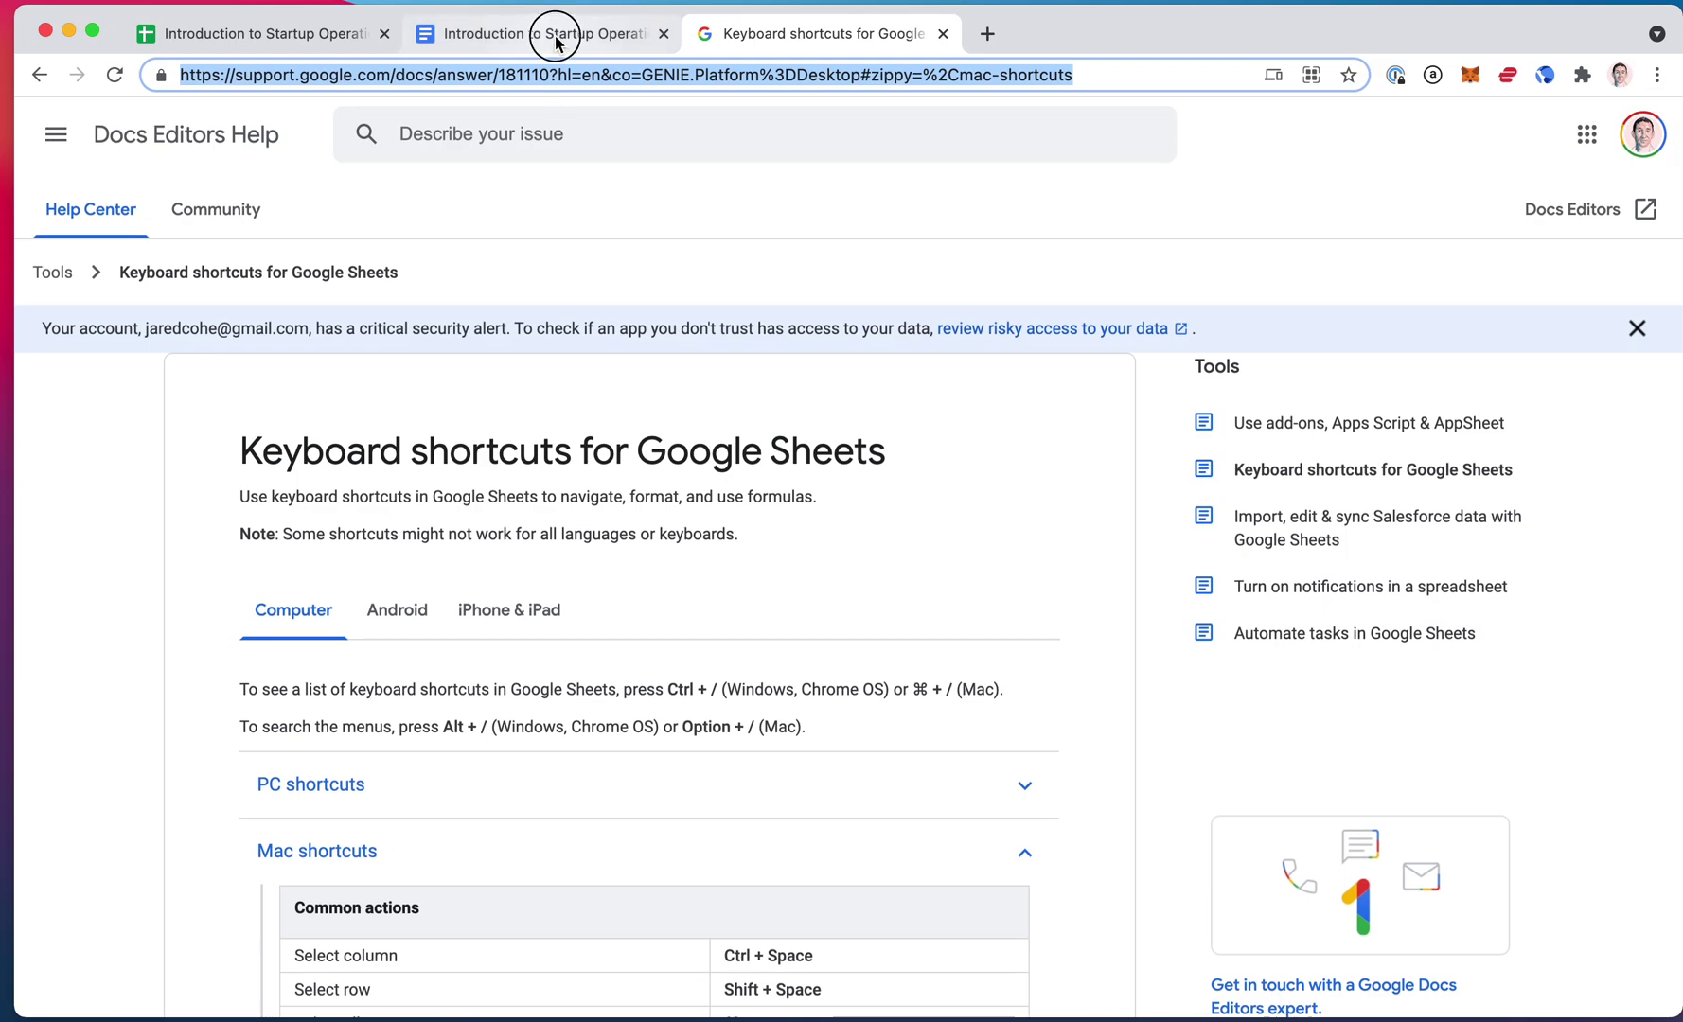
{"action": "left_click", "coordinate": [549, 36]}
{"action": "left_click", "coordinate": [1022, 374]}
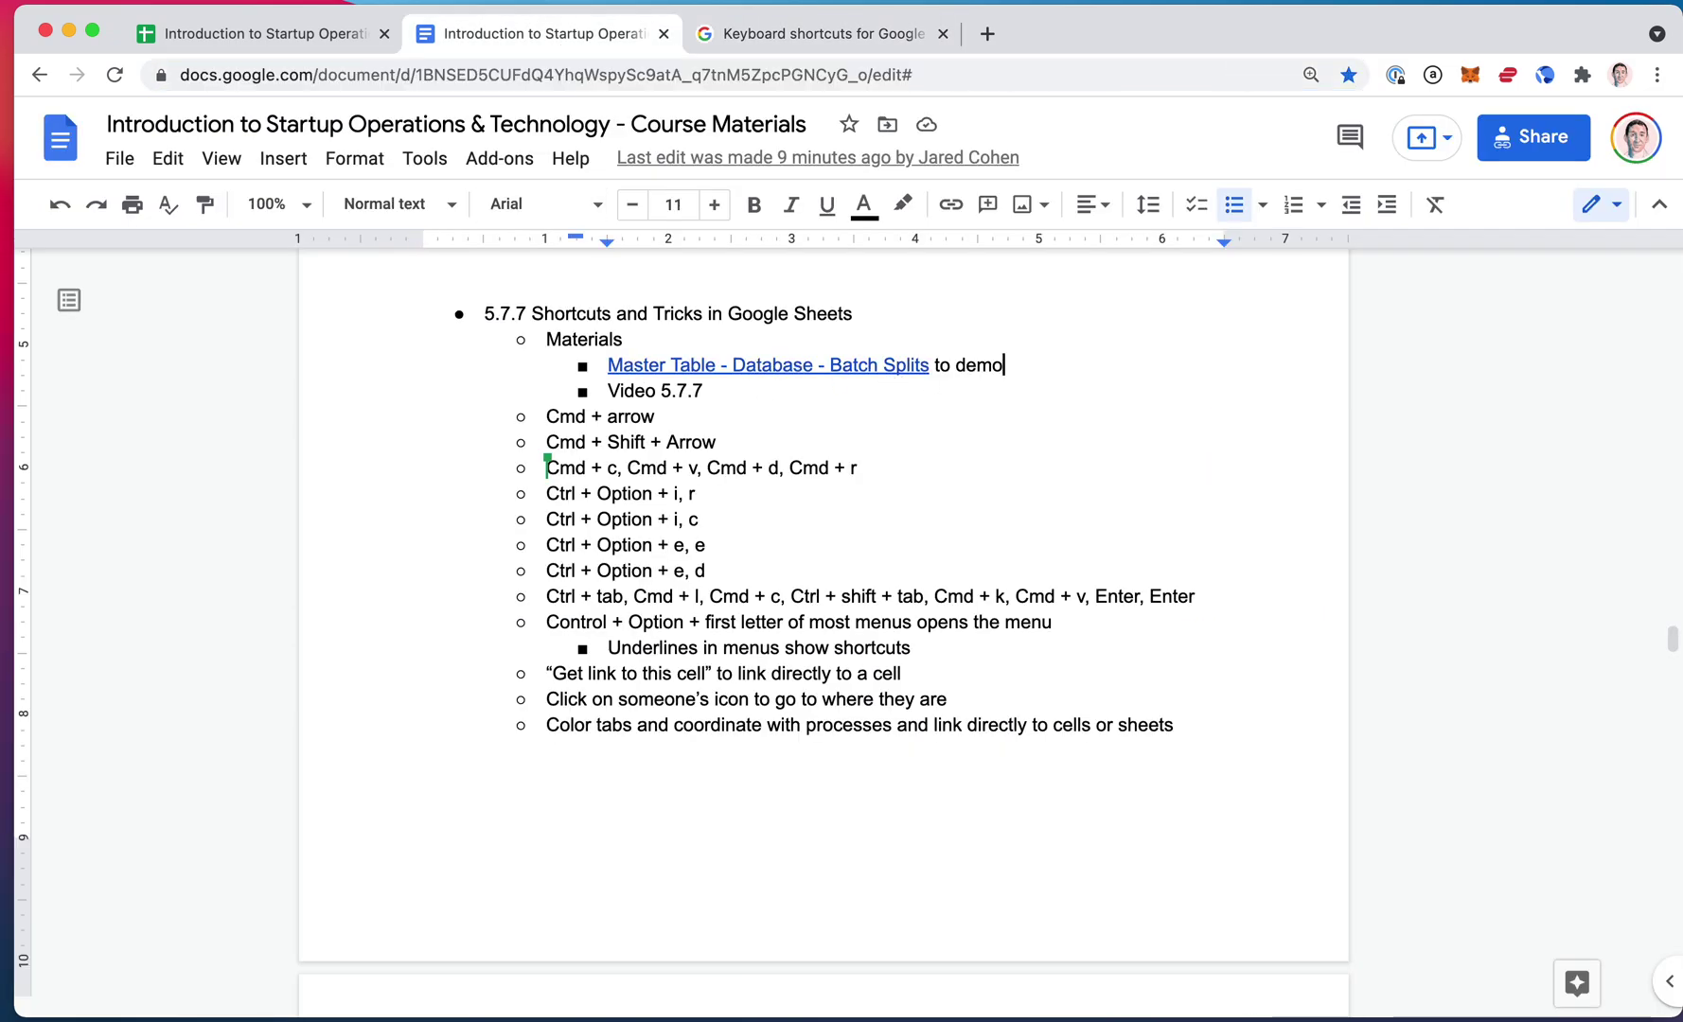
- Add a "Shortcuts List" bullet under Materials and link its text to the copied help article address
{"action": "key", "text": "Return"}
{"action": "type", "text": "Shortcuts List"}
{"action": "key", "text": "super+shift+Left"}
{"action": "key", "text": "super+k"}
{"action": "key", "text": "super+v"}
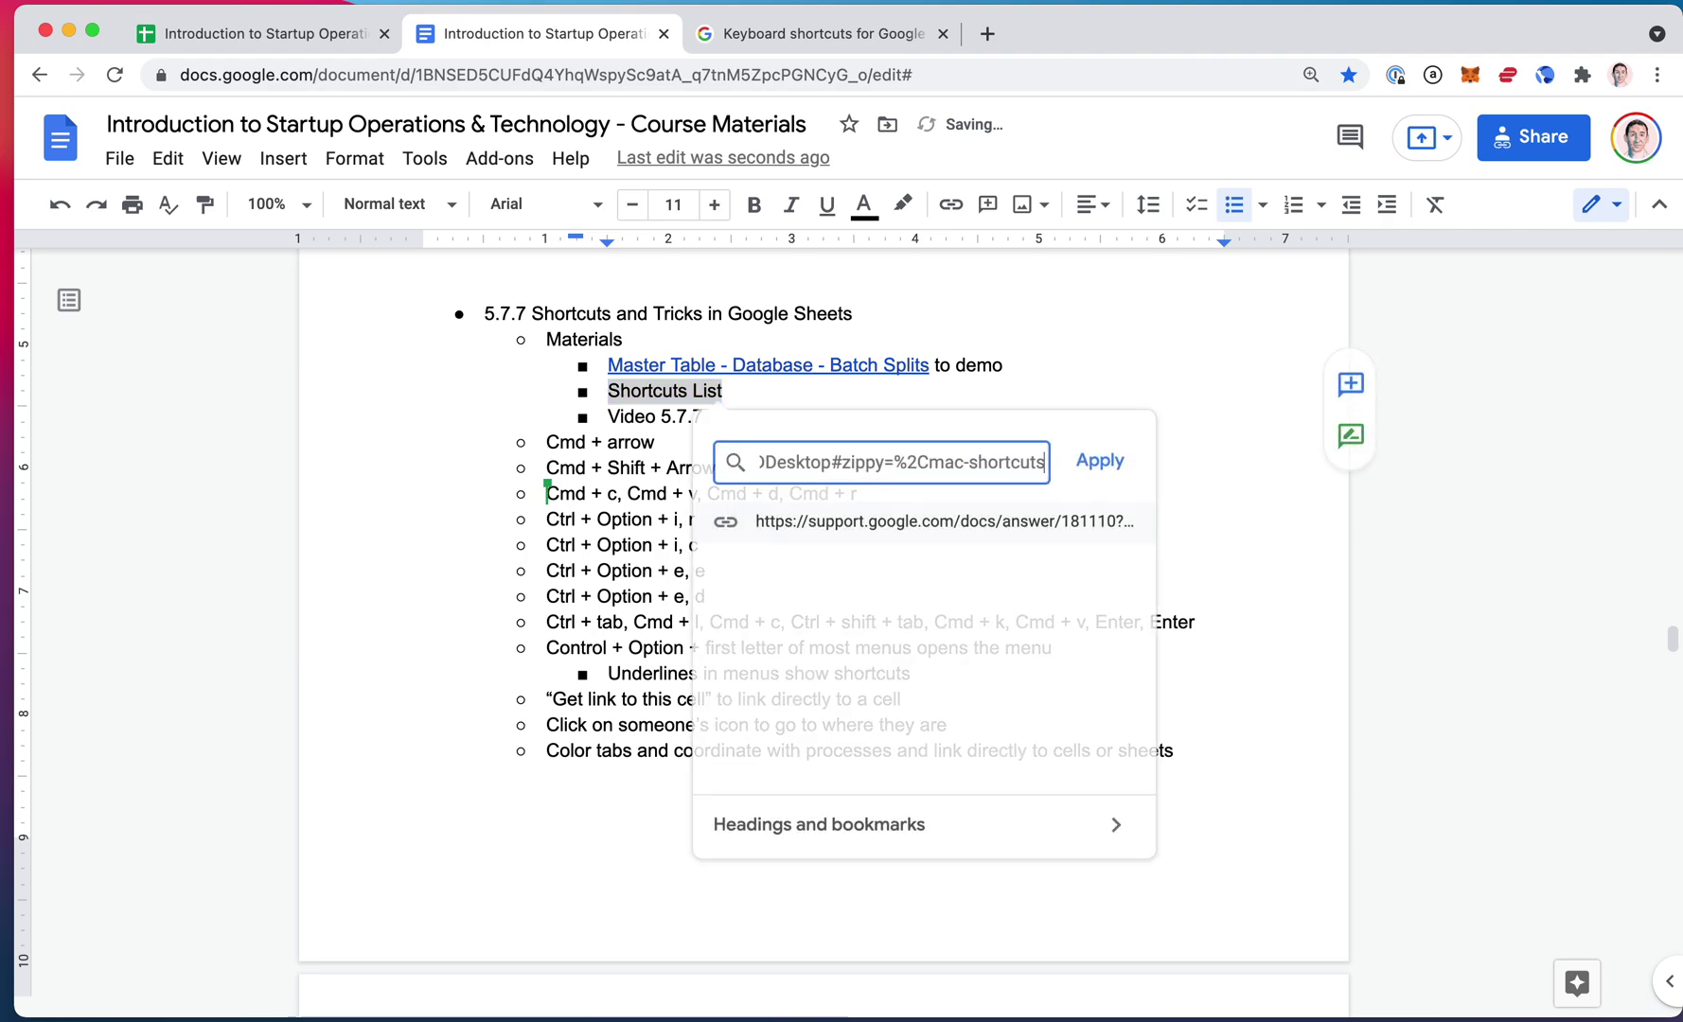
{"action": "key", "text": "Return"}
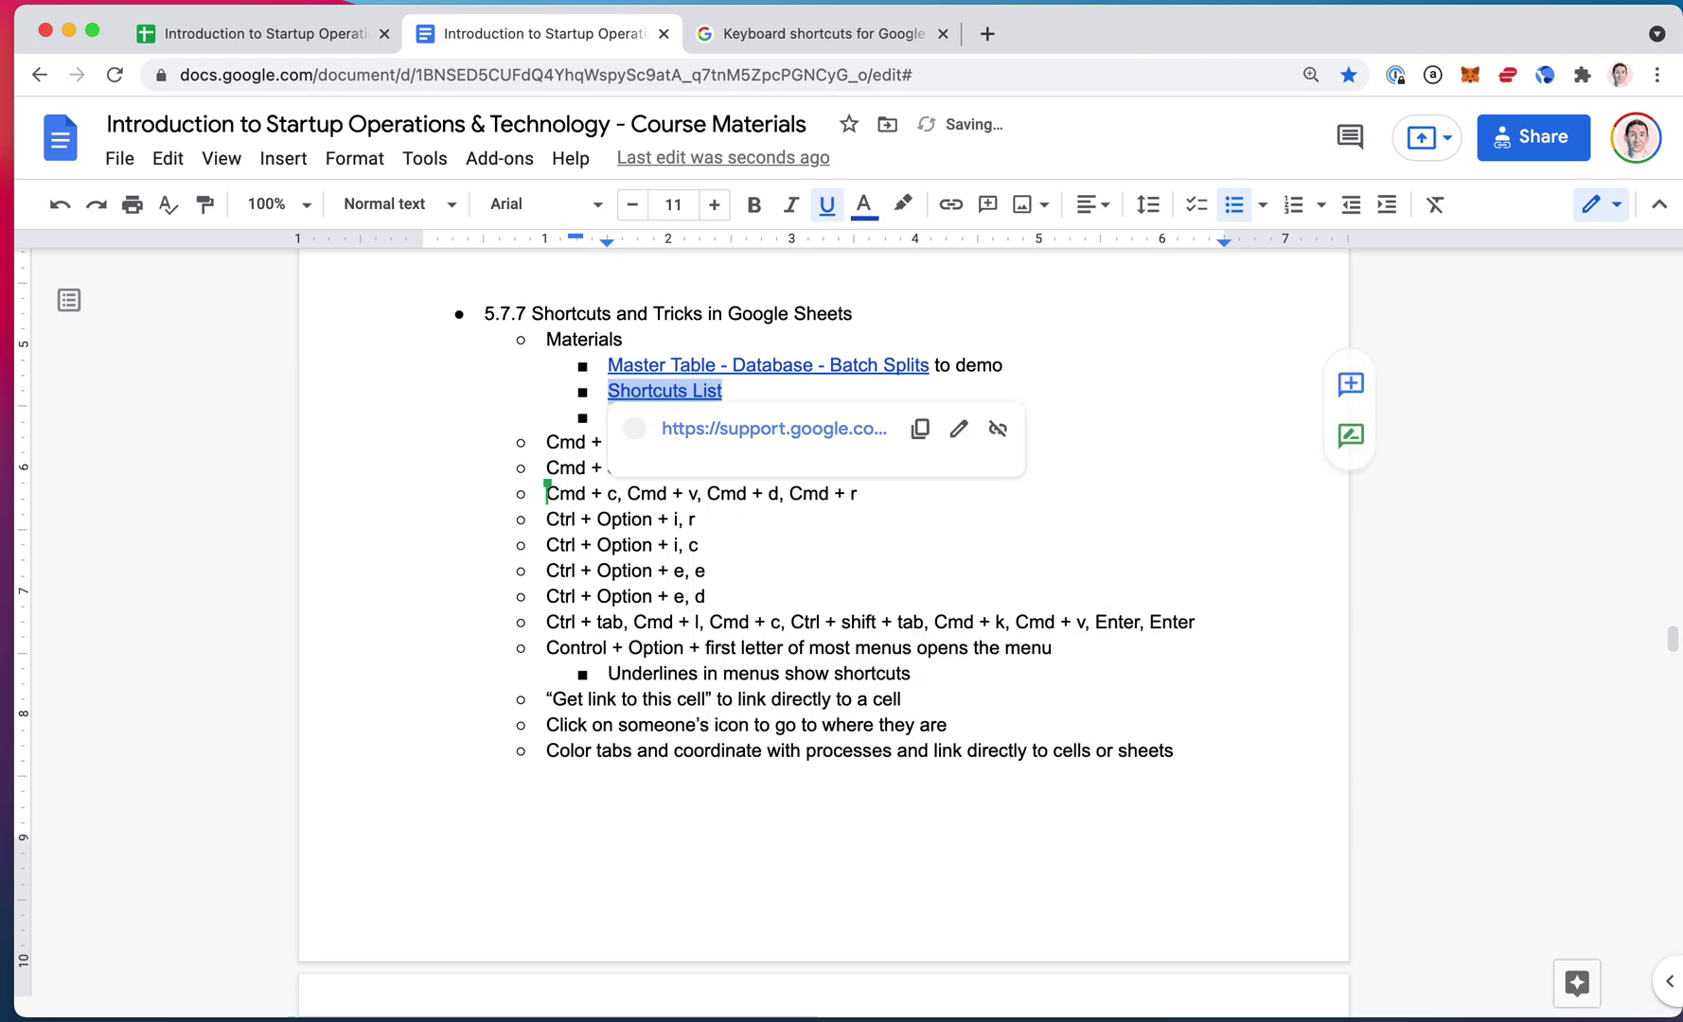
- Reapply the copied help article address as the link of the "Shortcuts List" text and place the cursor before "Cmd + arrow"
{"action": "key", "text": "Escape"}
{"action": "key", "text": "super+shift+Left"}
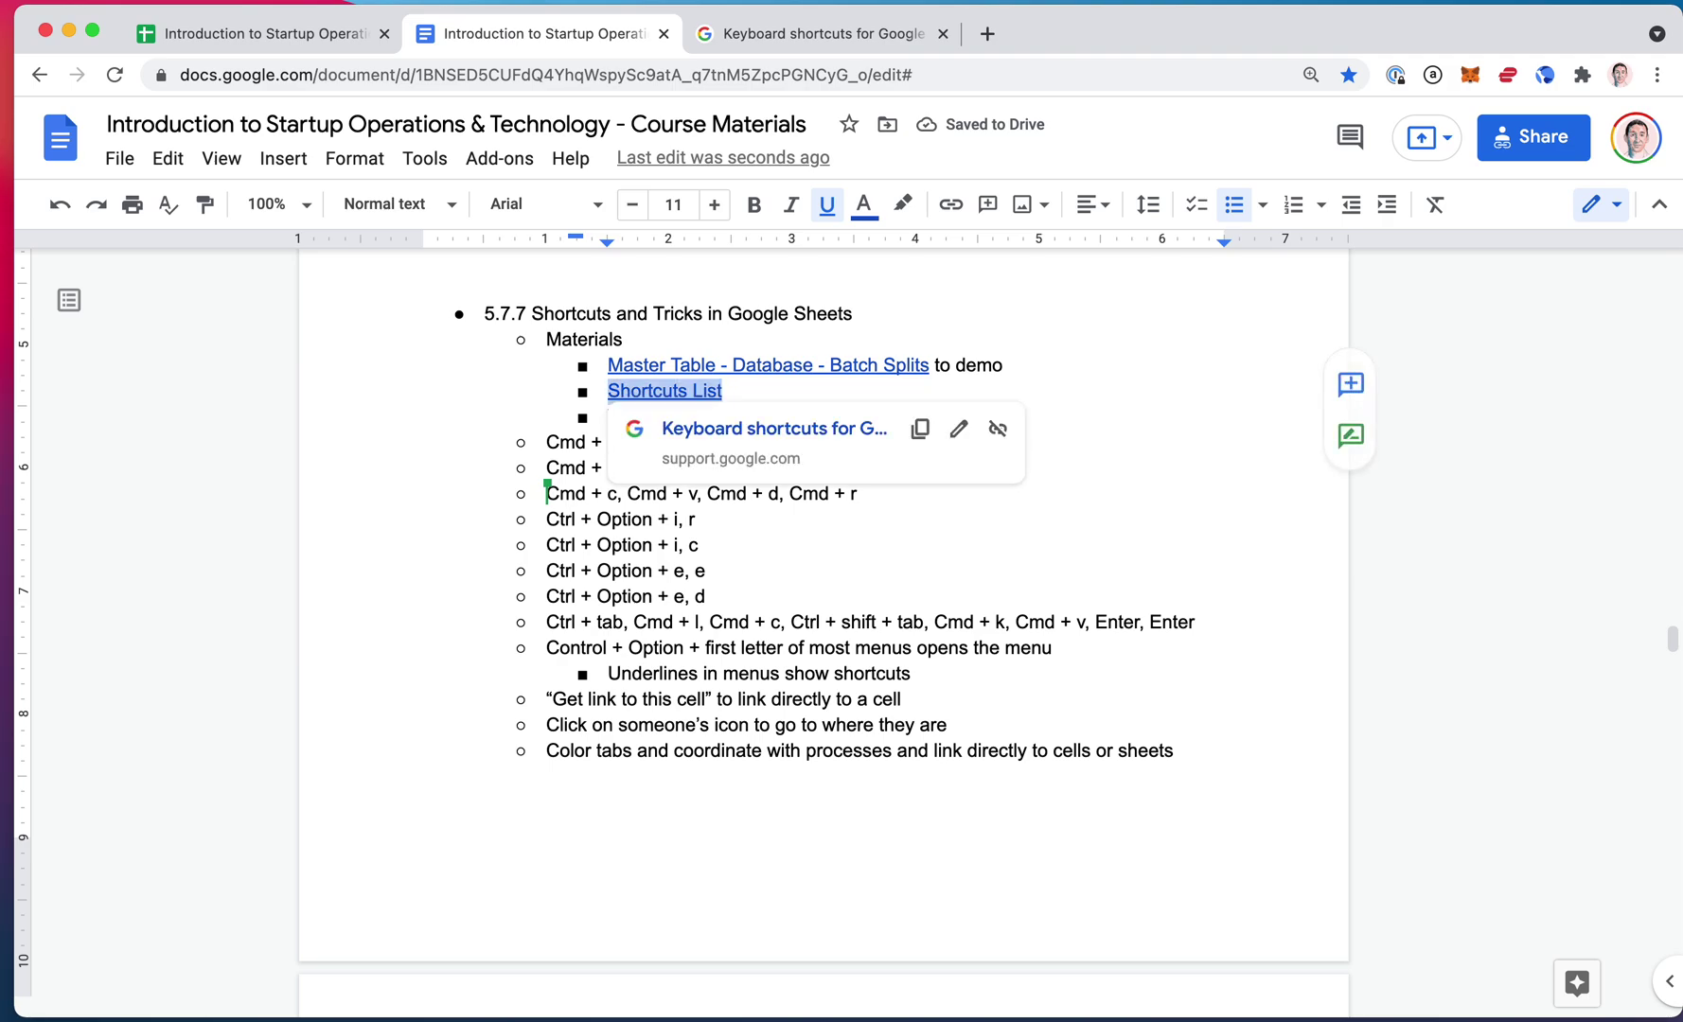
{"action": "key", "text": "super+k"}
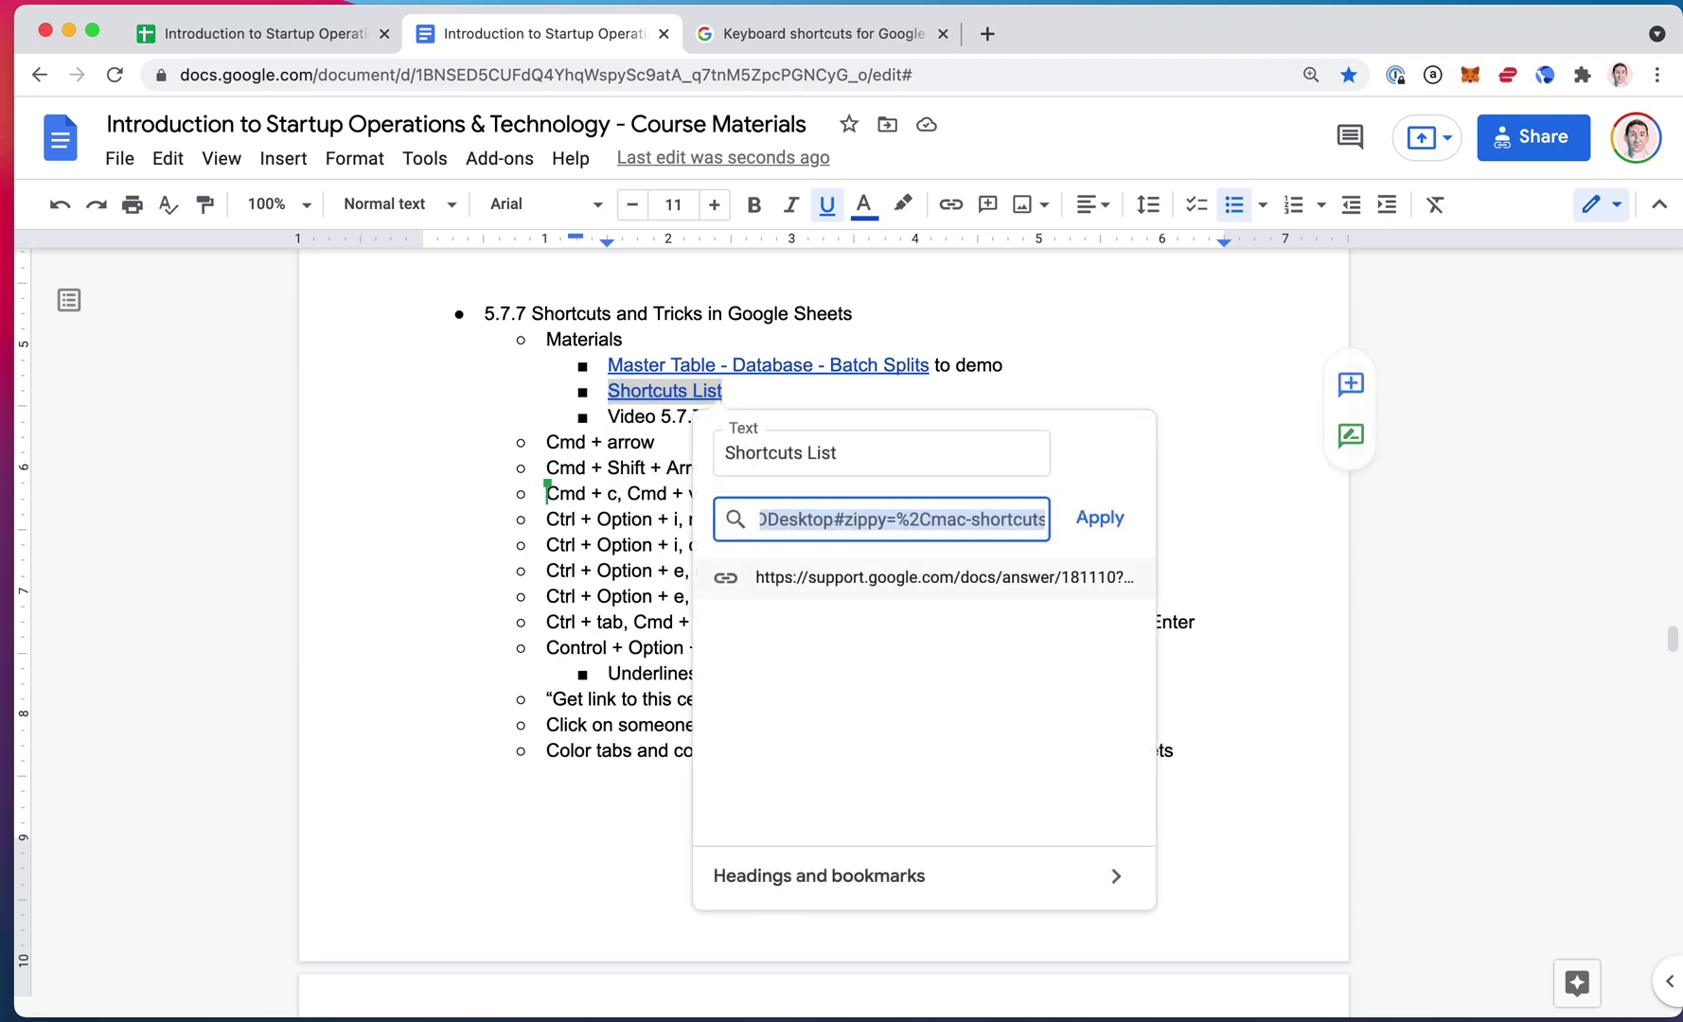
{"action": "key", "text": "super+v"}
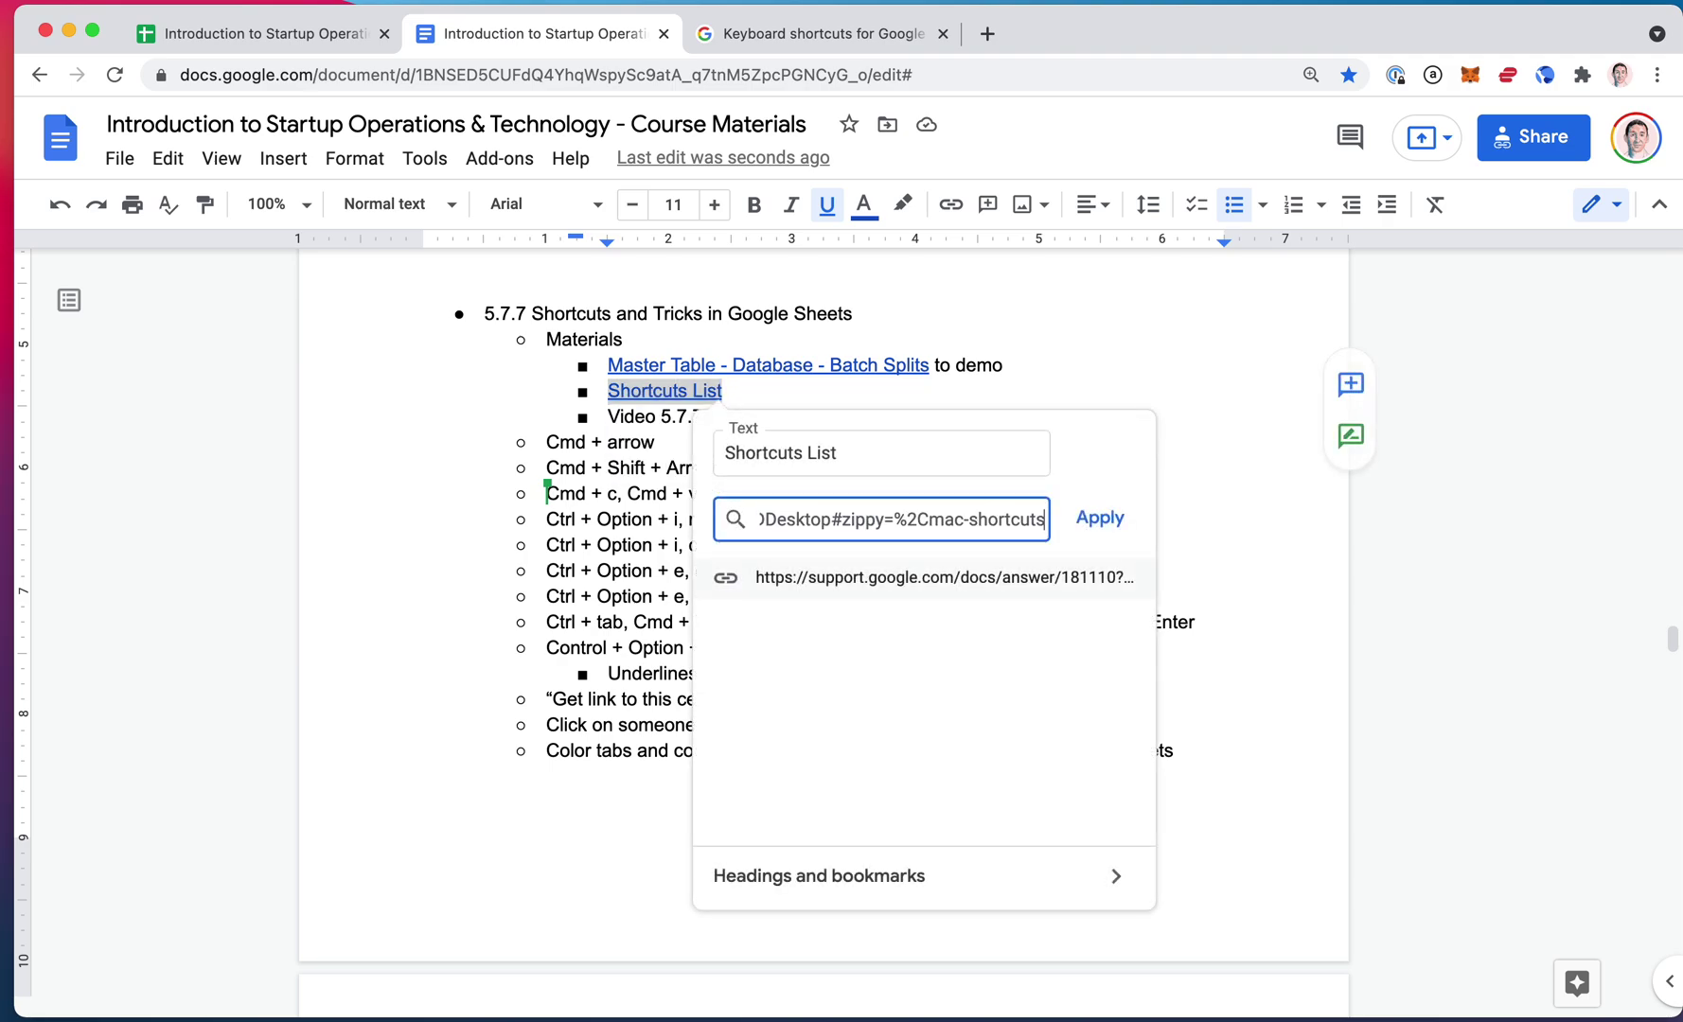
{"action": "key", "text": "Return"}
{"action": "left_click", "coordinate": [705, 417]}
{"action": "left_click", "coordinate": [546, 442]}
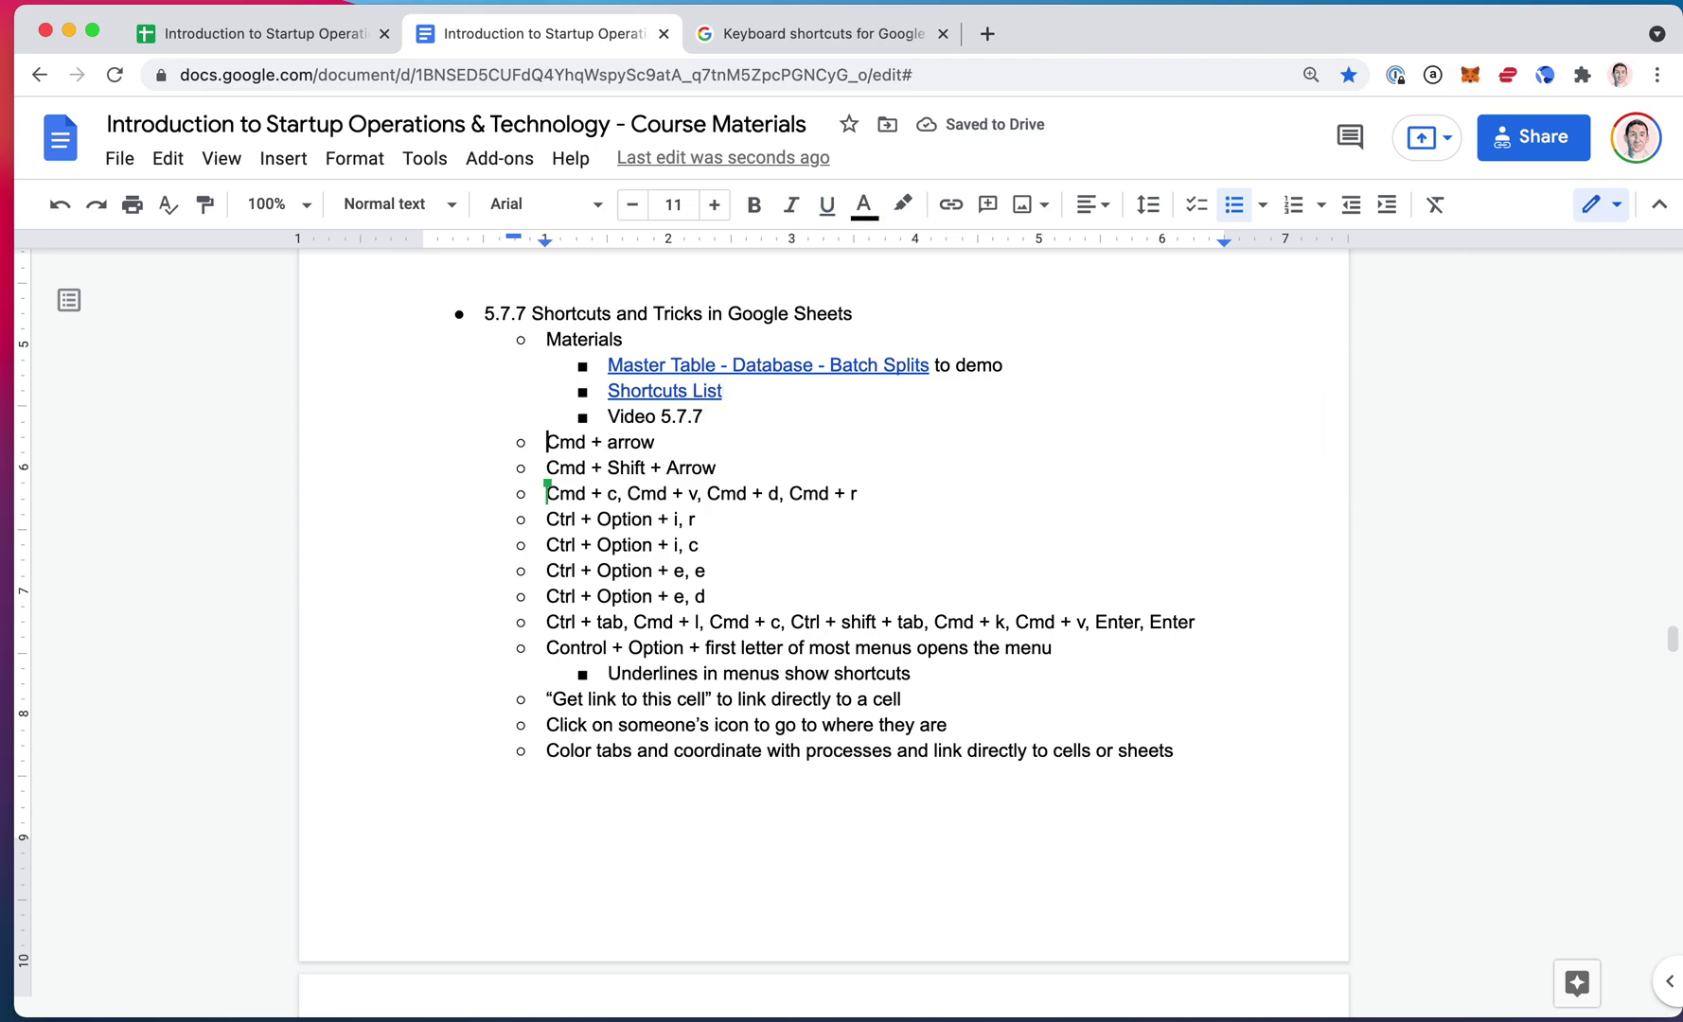
- Move the cursor to the document's end and beginning, undo the last edit and return to section 5.7.7 Shortcuts and Tricks in Google Sheets
{"action": "key", "text": "alt+Right"}
{"action": "key", "text": "alt+Right"}
{"action": "left_click", "coordinate": [629, 493]}
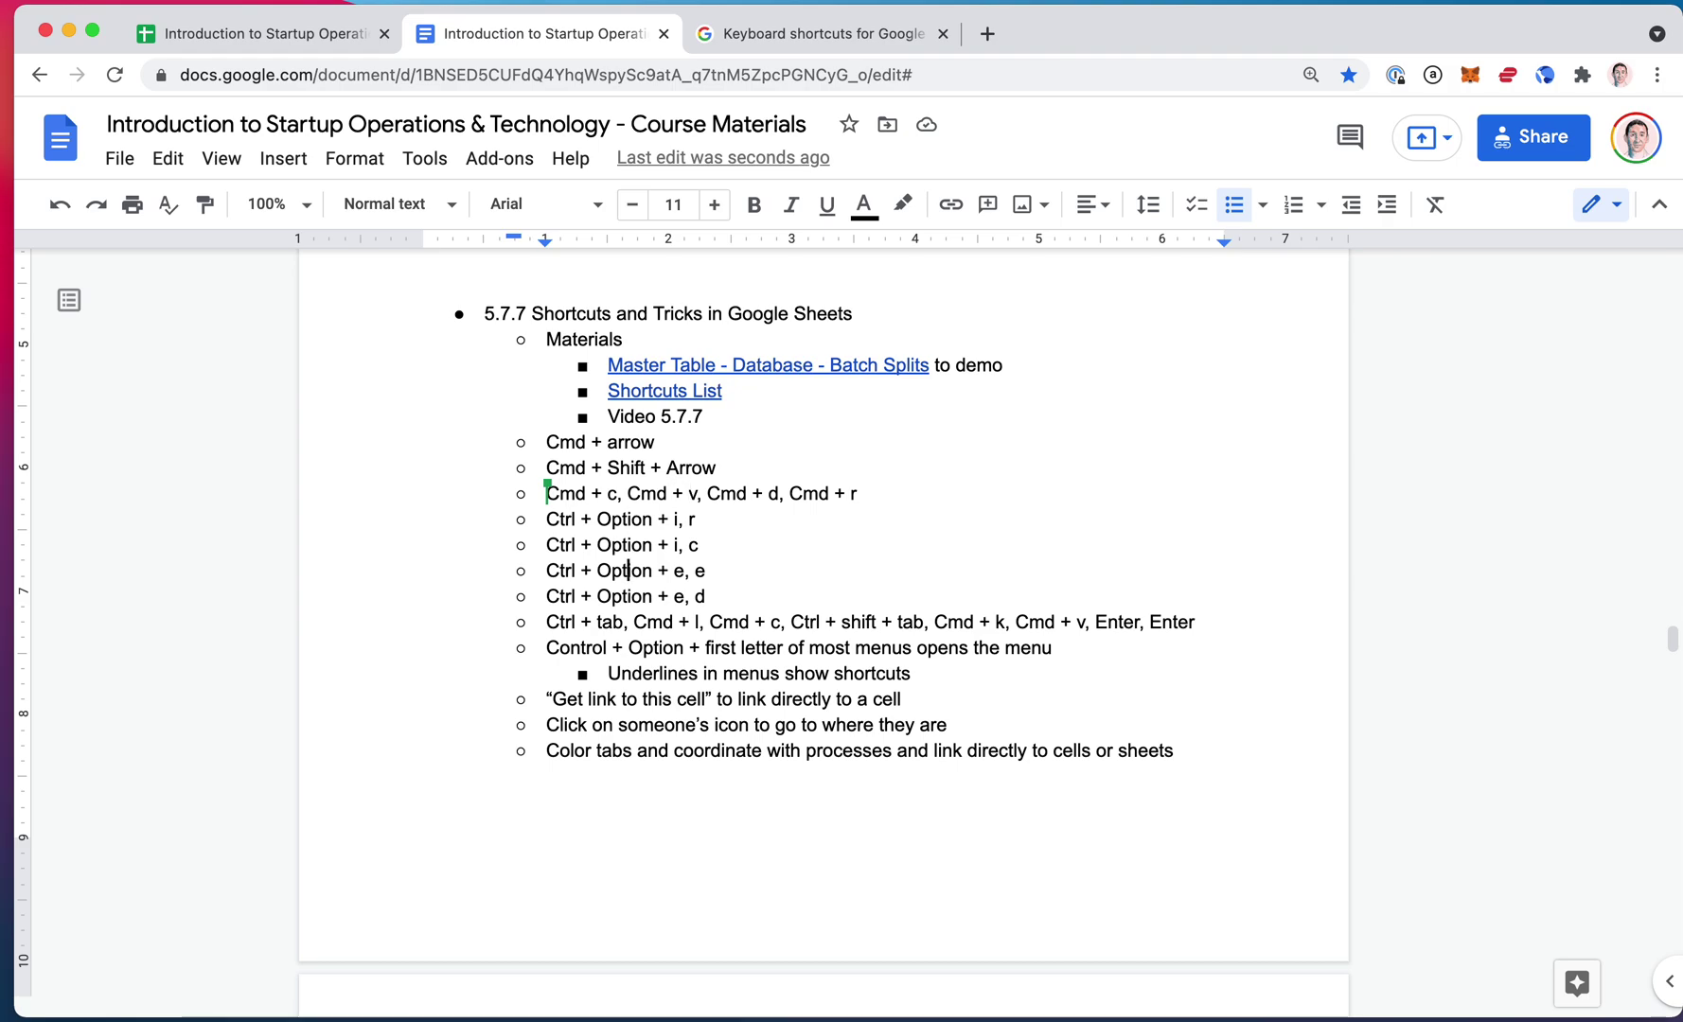
{"action": "key", "text": "super+Down"}
{"action": "key", "text": "super+Up"}
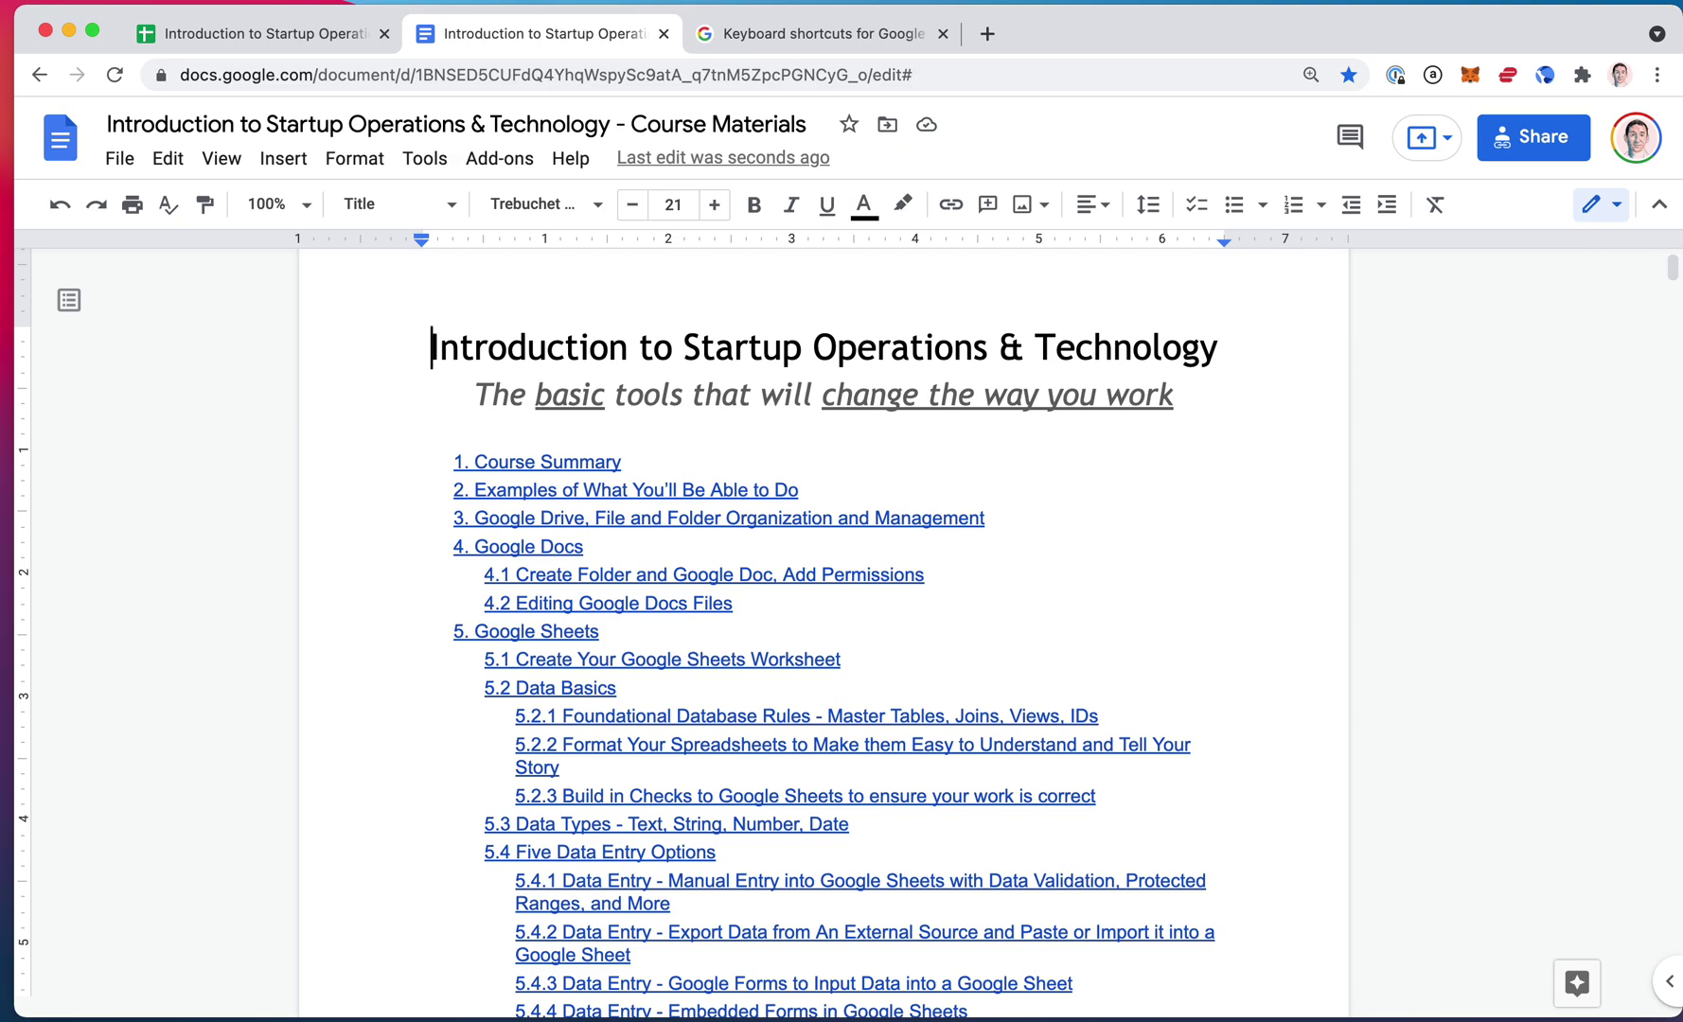
{"action": "key", "text": "super+z"}
{"action": "left_click", "coordinate": [724, 906]}
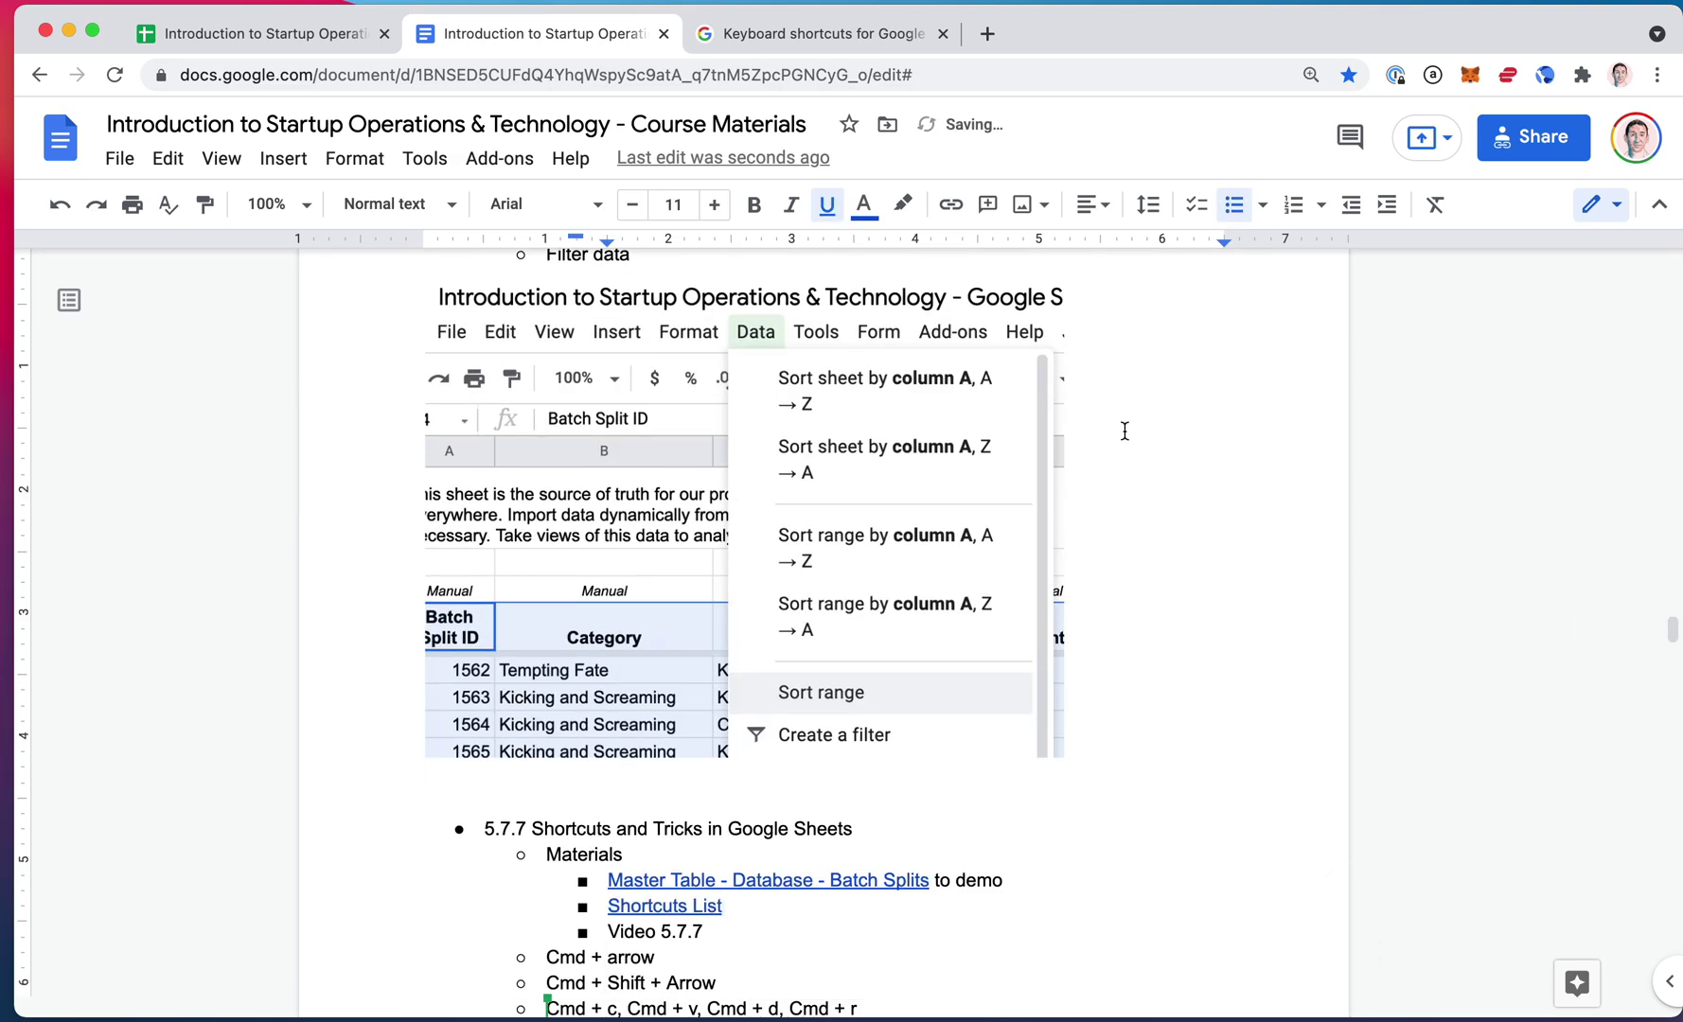
{"action": "scroll", "coordinate": [1127, 433], "scroll_direction": "down", "scroll_amount": 10}
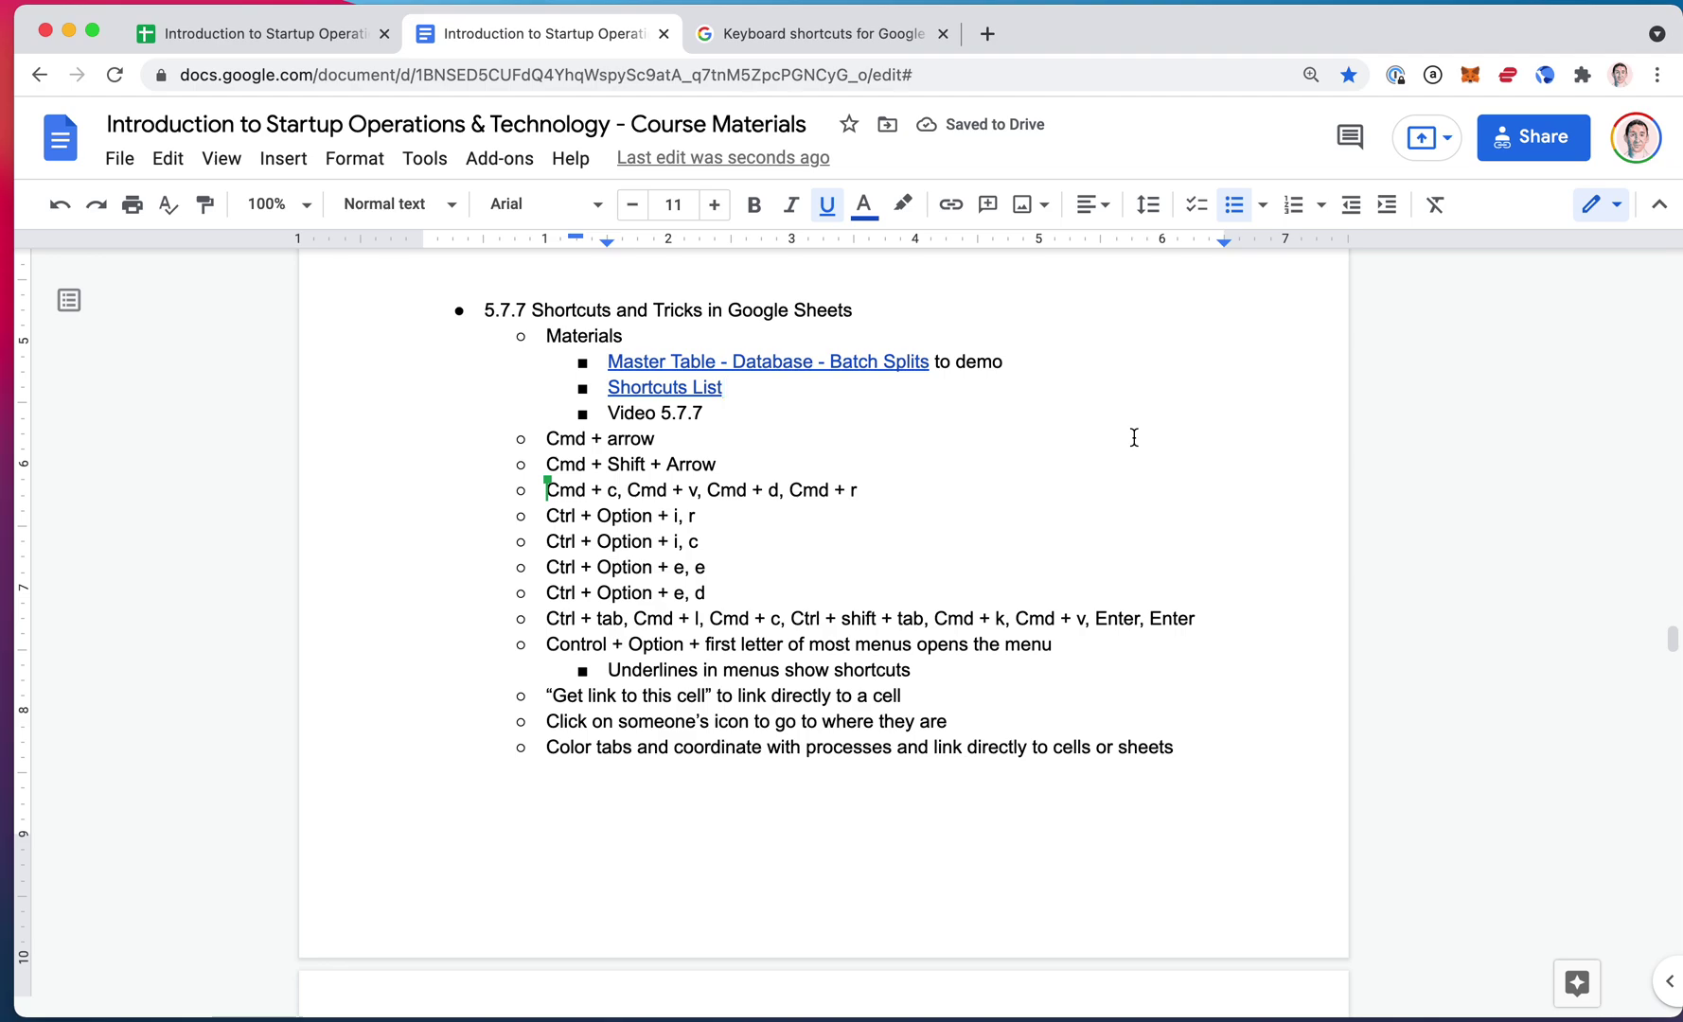
- Look over the shortcuts help article, the demo spreadsheet and the shortcut notes in the Course Materials document
{"action": "left_click", "coordinate": [814, 34]}
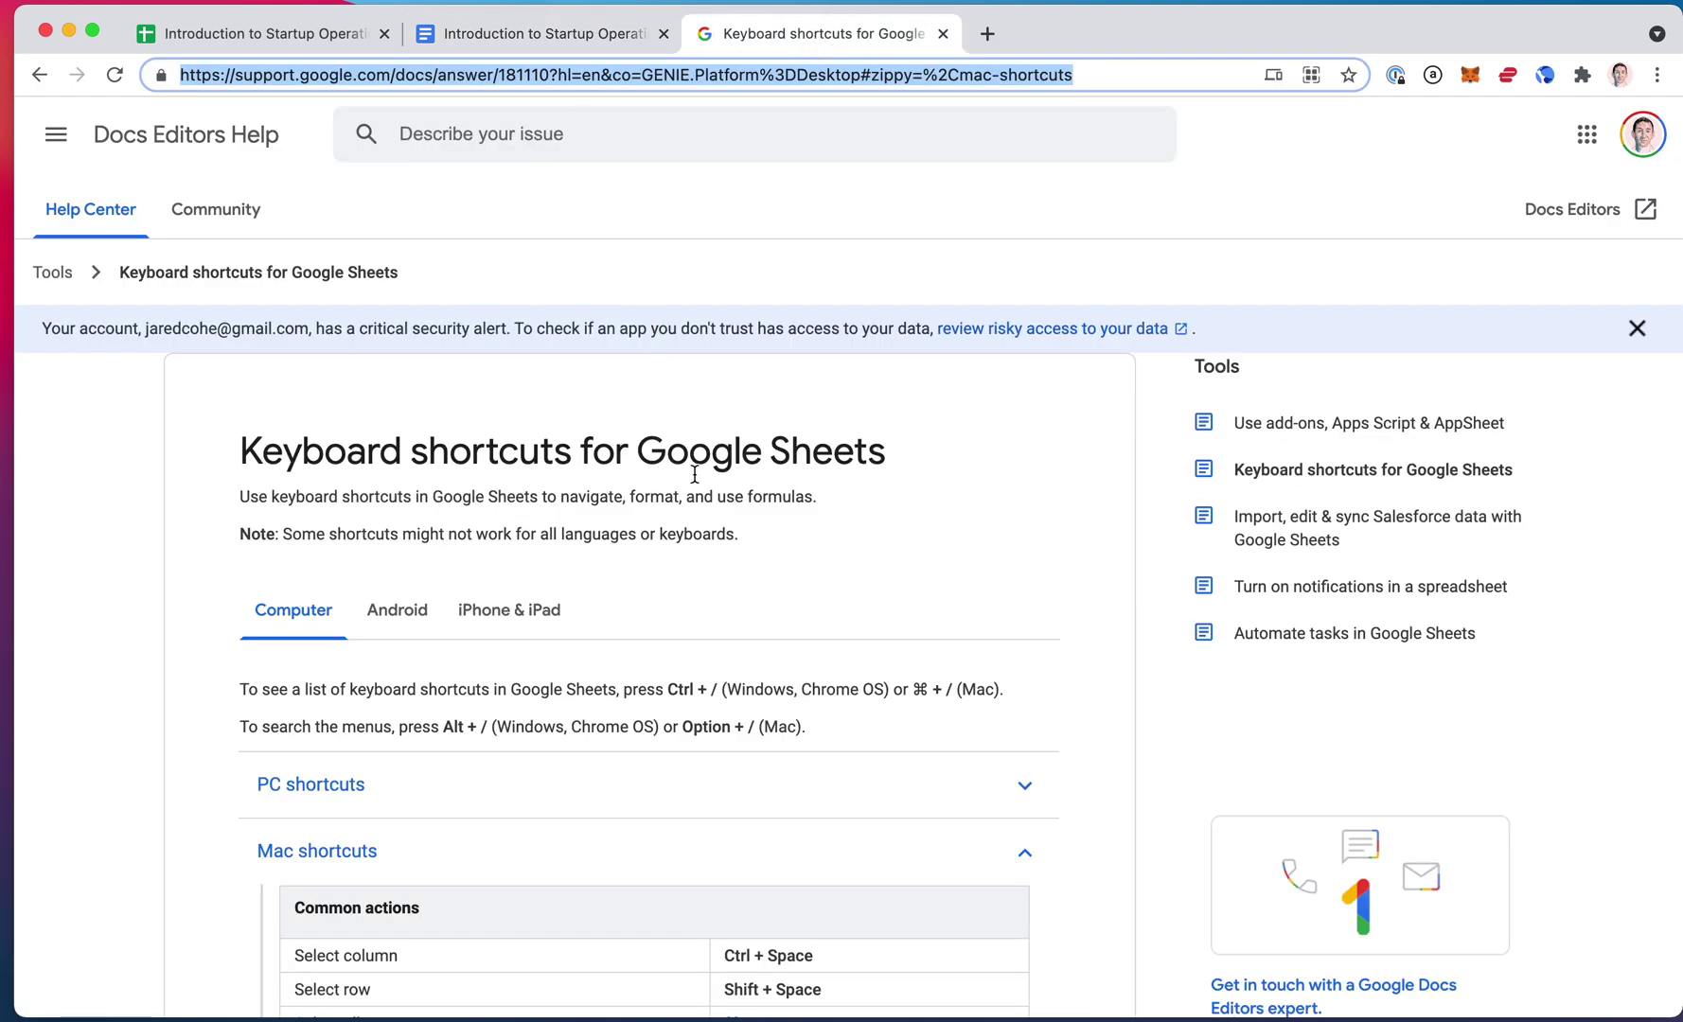
{"action": "left_click", "coordinate": [512, 36]}
{"action": "left_click", "coordinate": [331, 38]}
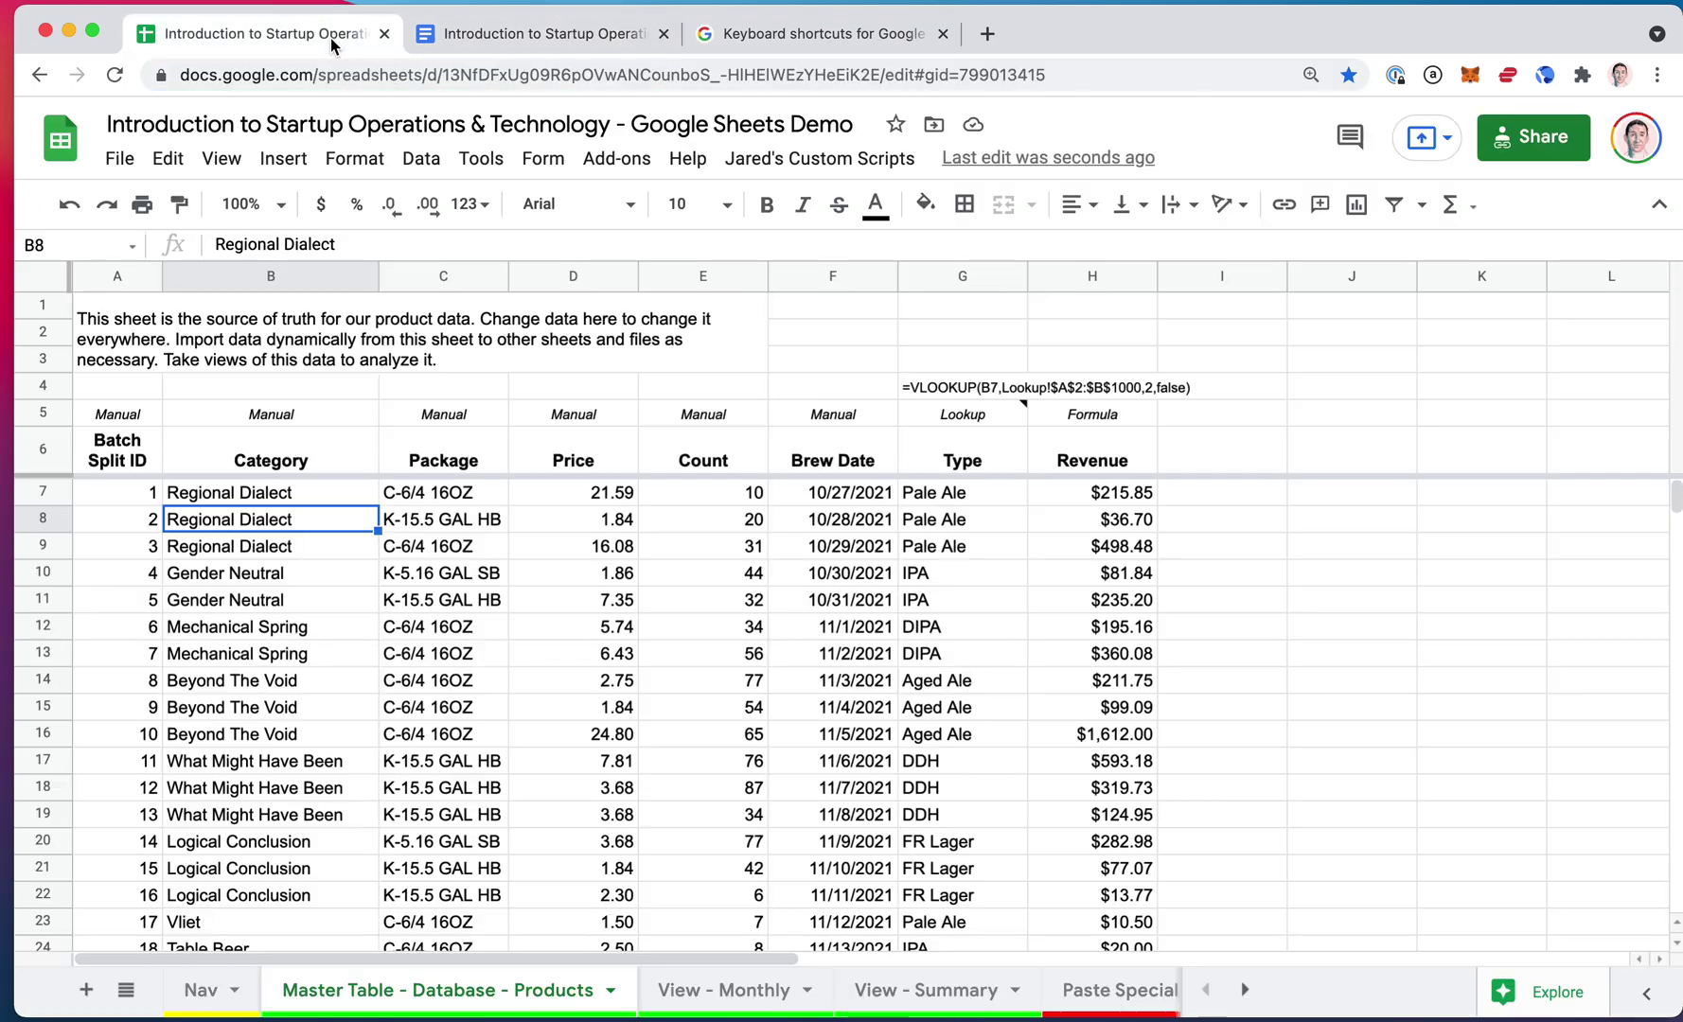
{"action": "left_click", "coordinate": [483, 38]}
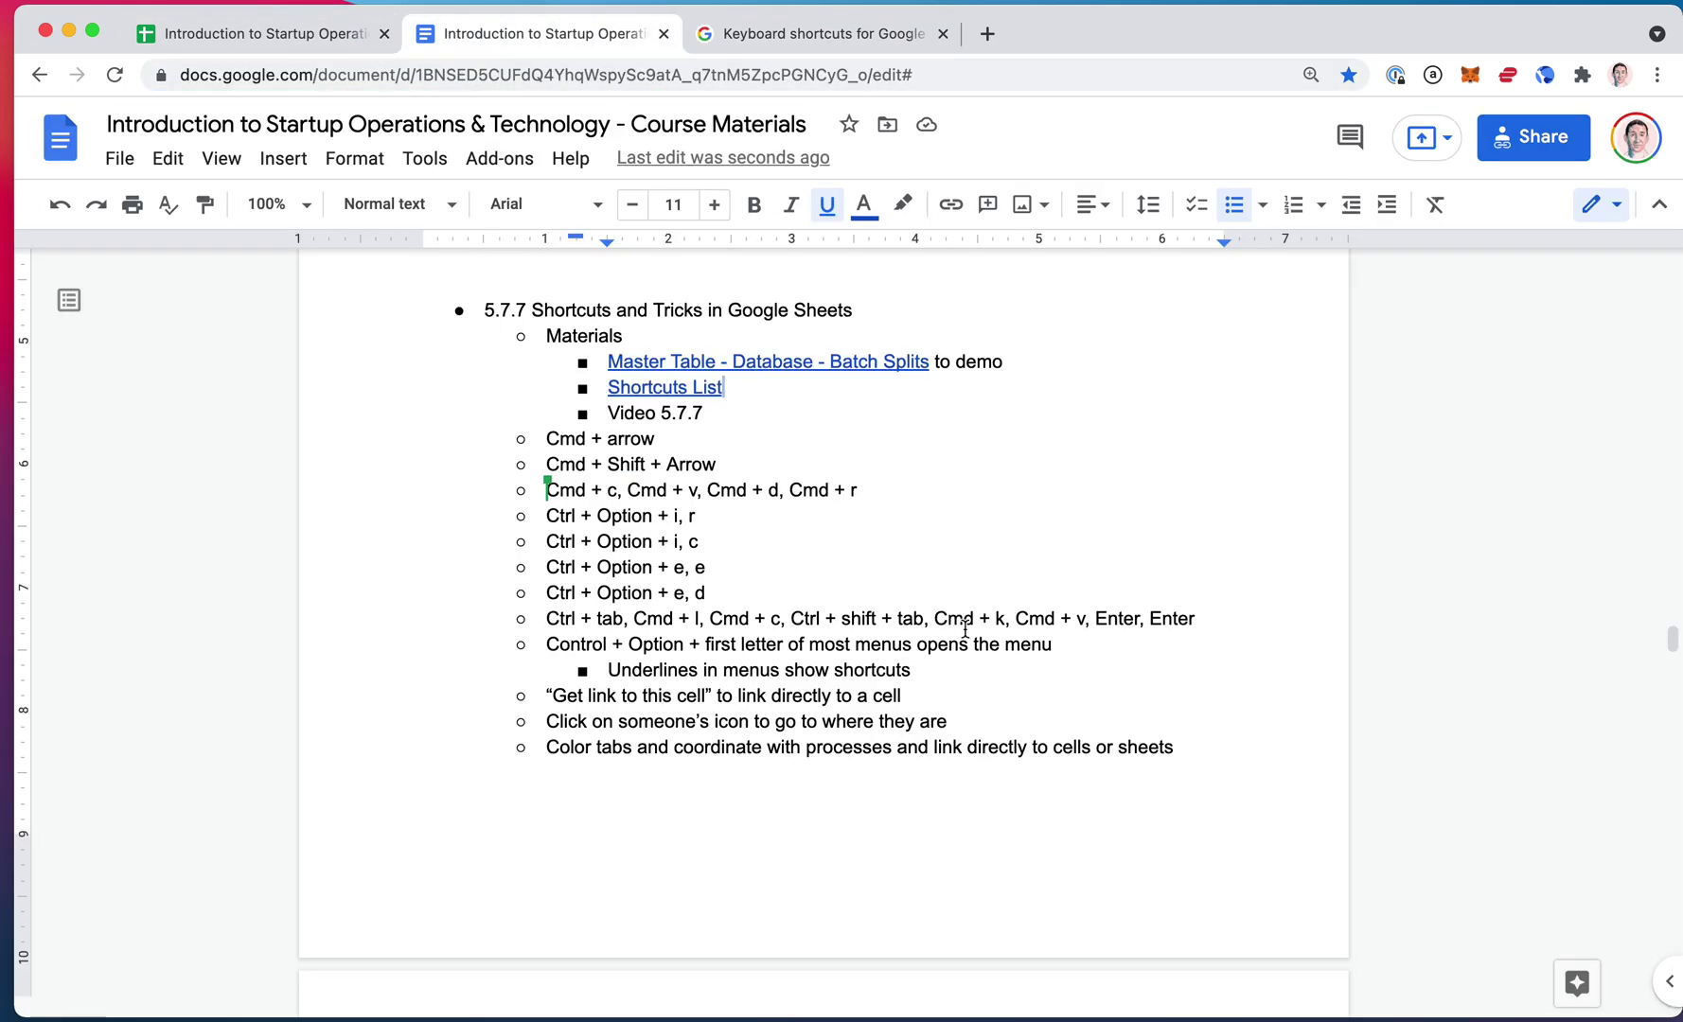
{"action": "scroll", "coordinate": [965, 628], "scroll_direction": "down", "scroll_amount": 1}
- Switch to the Google Sheets demo and copy a direct link to the Batch Split ID header cell A6
{"action": "left_click", "coordinate": [311, 42]}
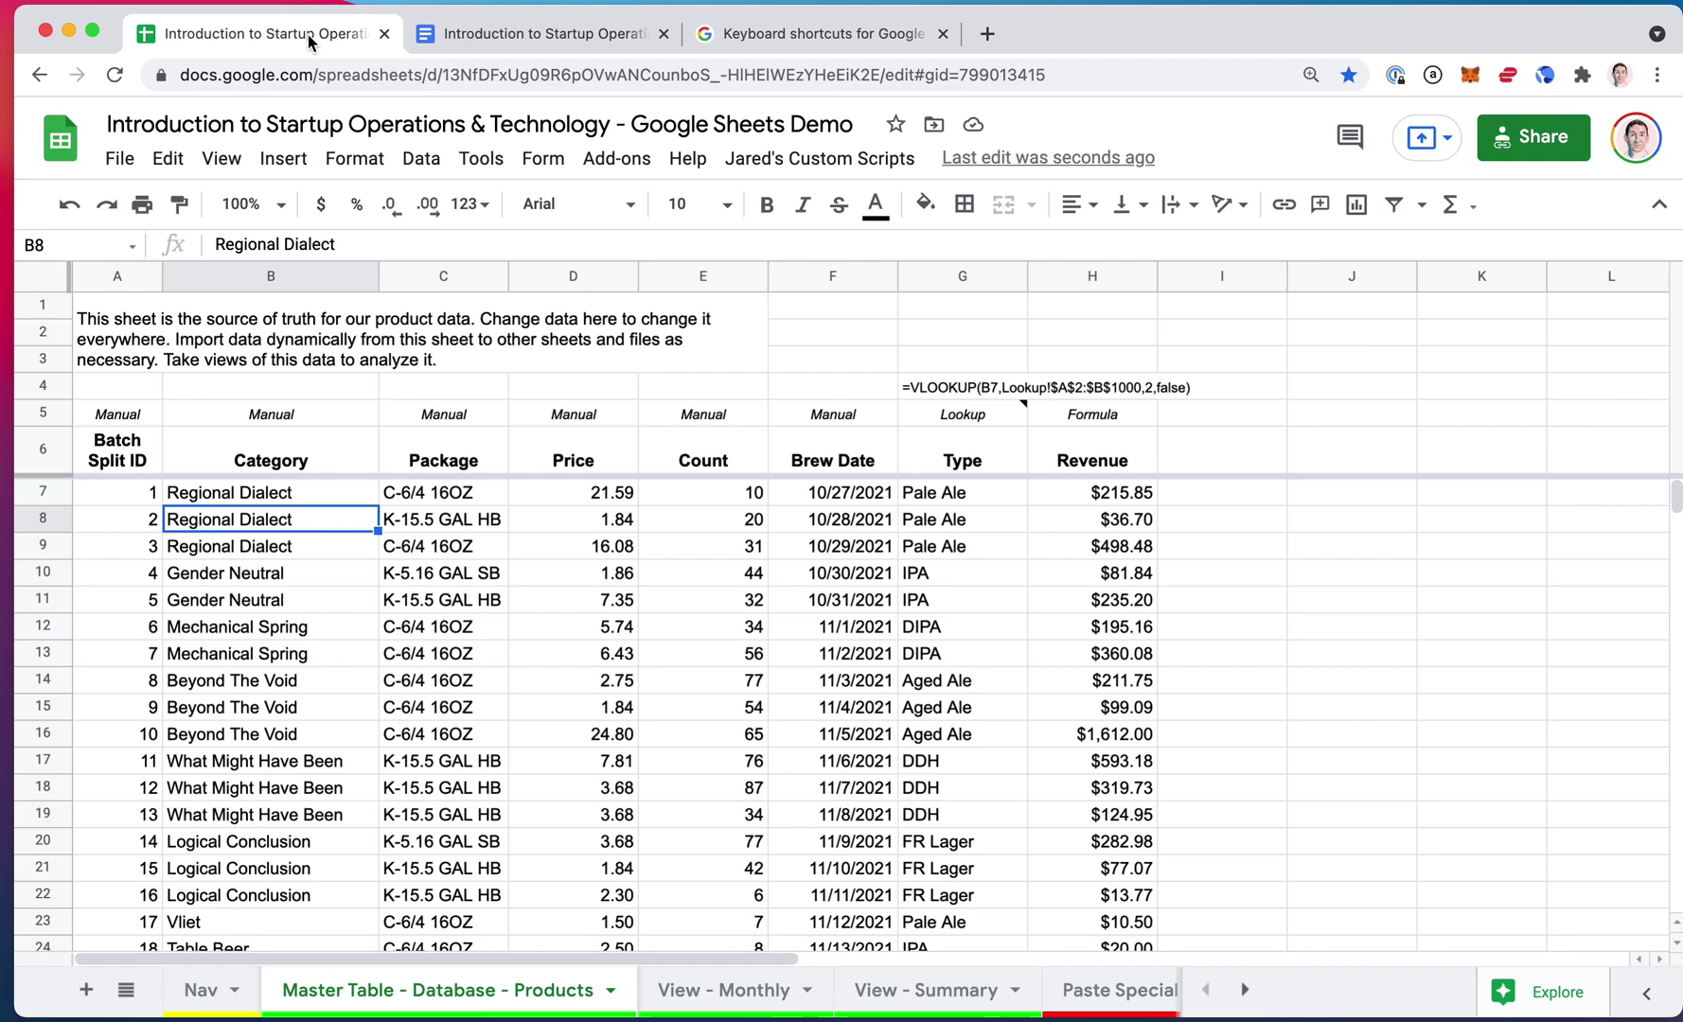
{"action": "left_click", "coordinate": [287, 557]}
{"action": "left_click", "coordinate": [258, 499]}
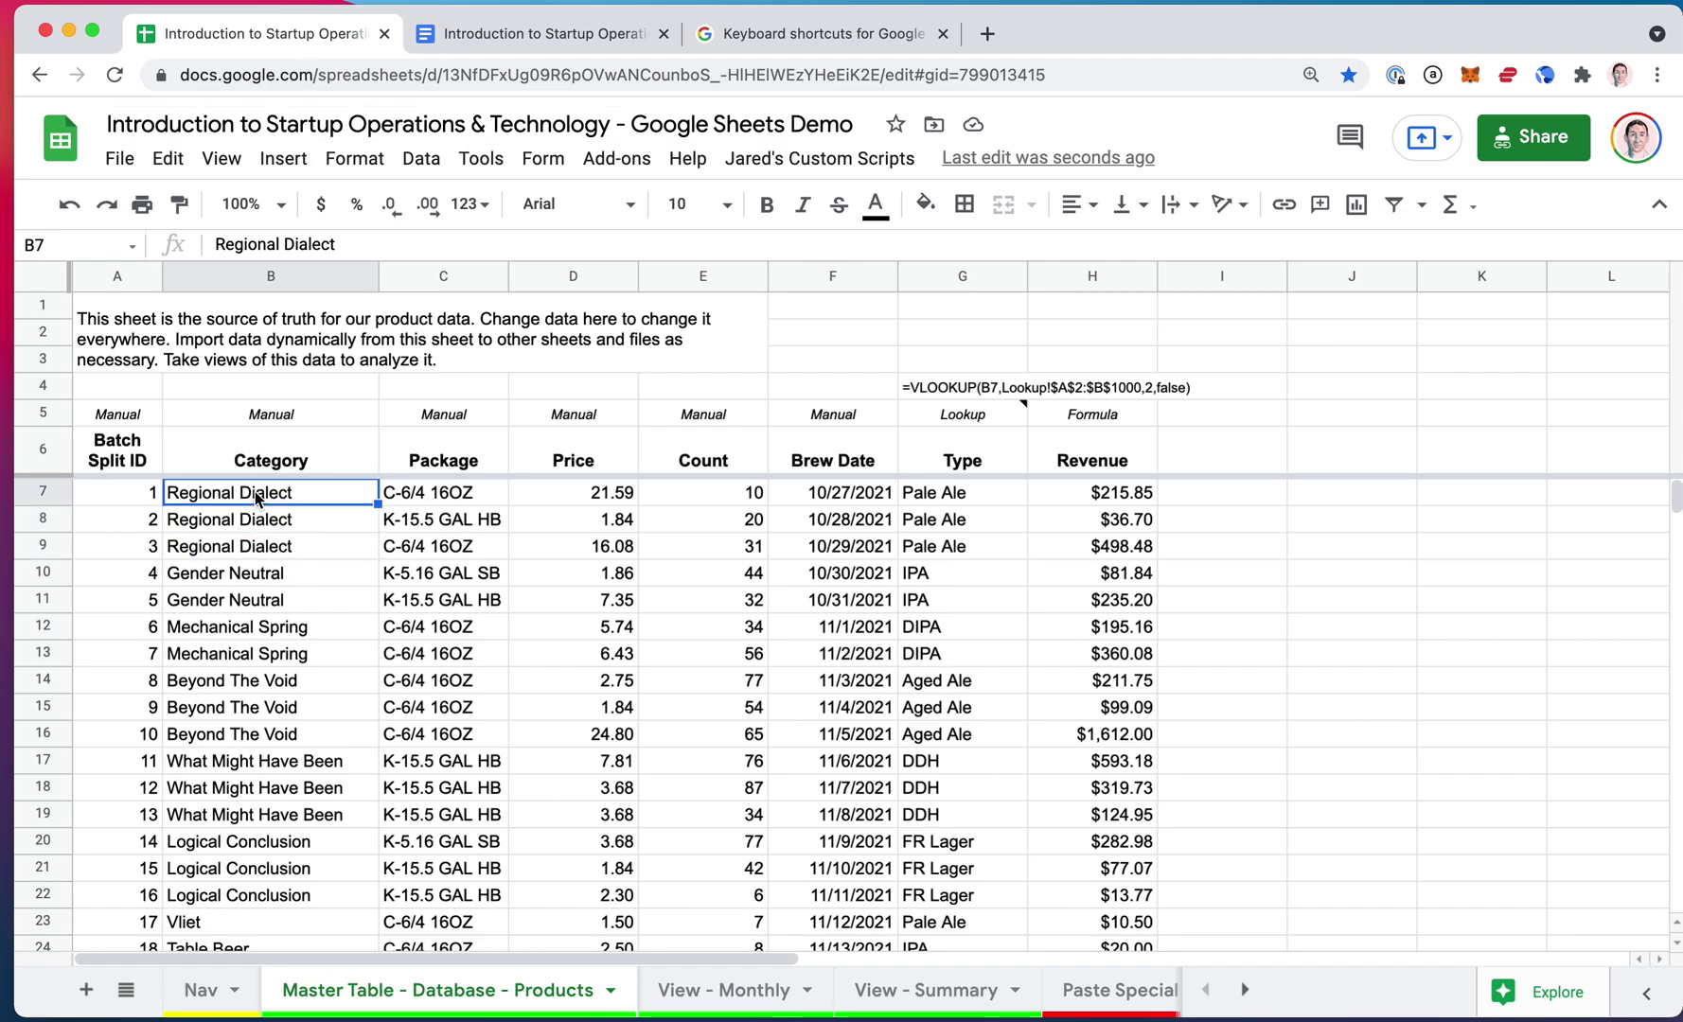
{"action": "left_click", "coordinate": [246, 462]}
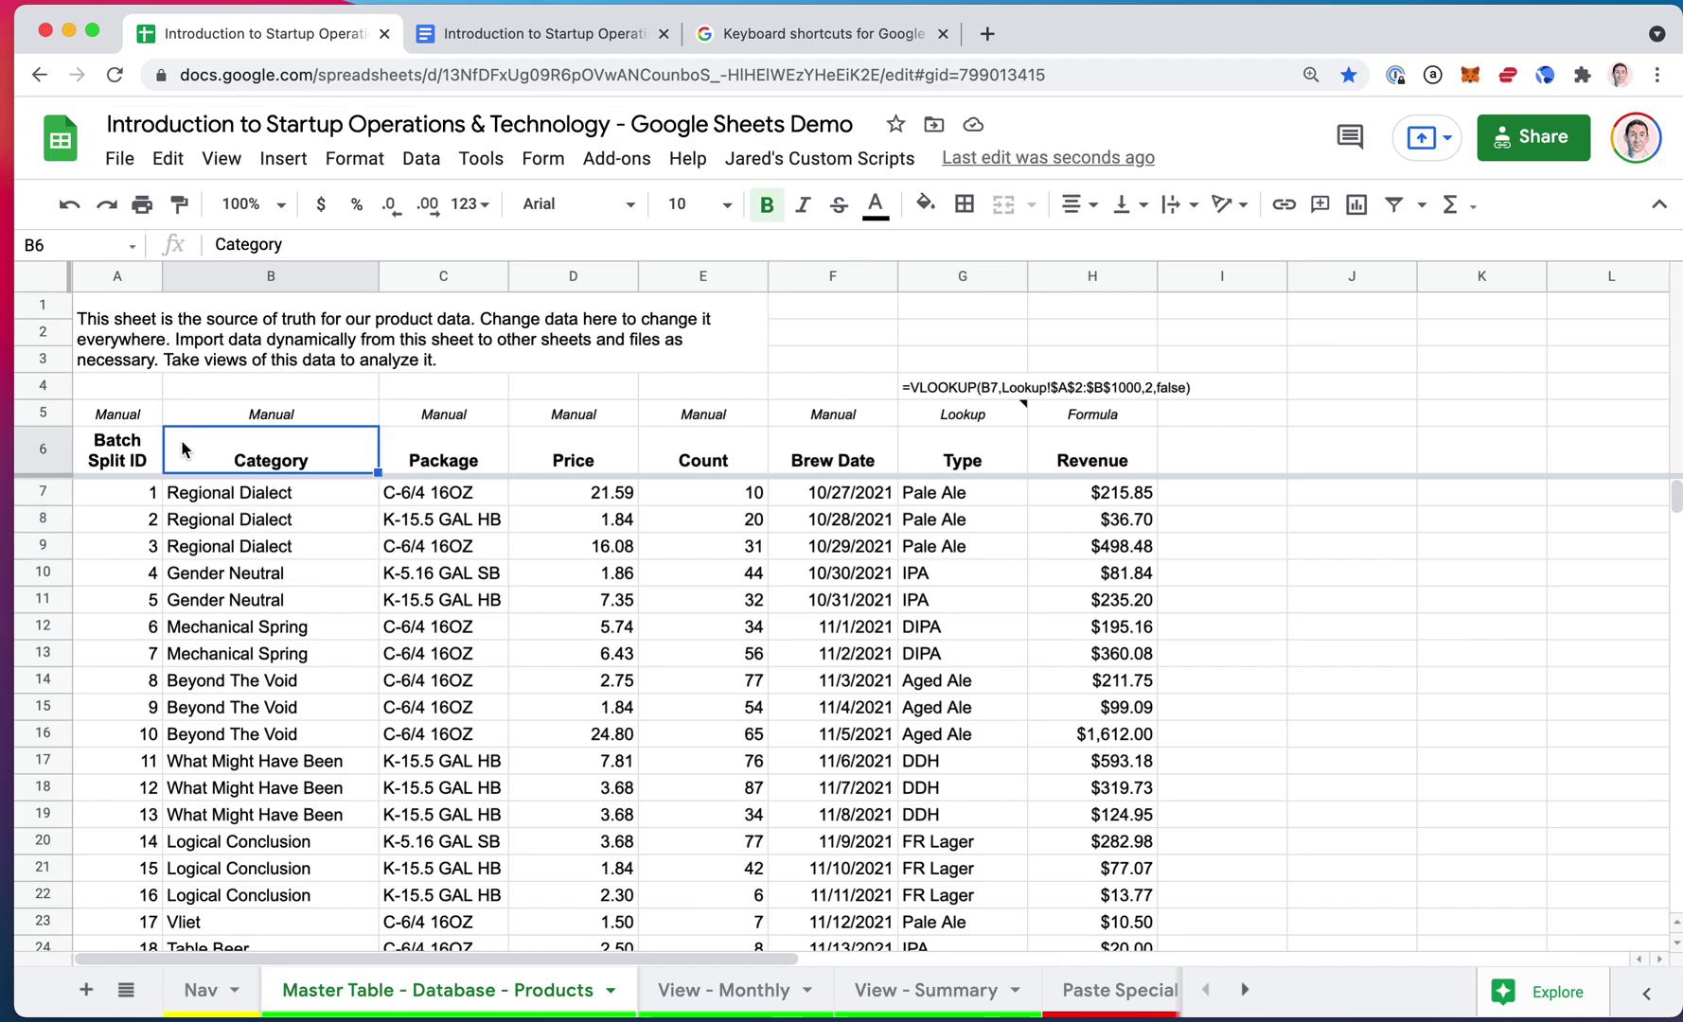
{"action": "left_click", "coordinate": [131, 442]}
{"action": "right_click", "coordinate": [135, 455]}
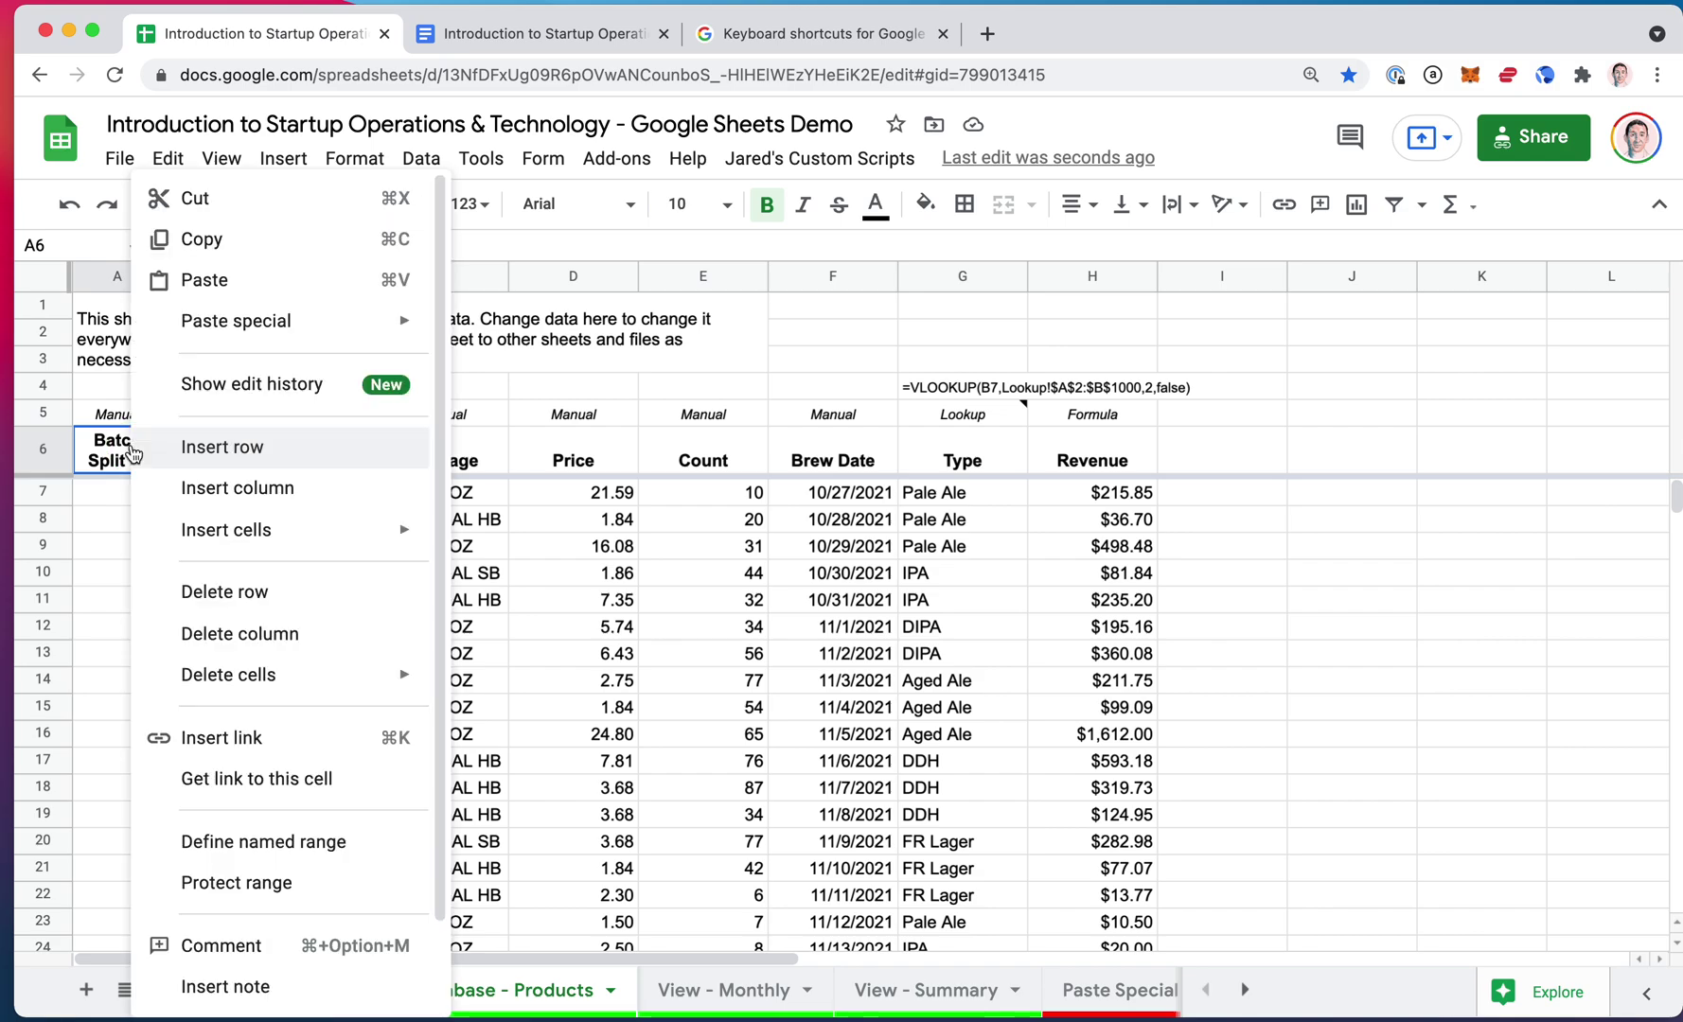
{"action": "left_click", "coordinate": [242, 778]}
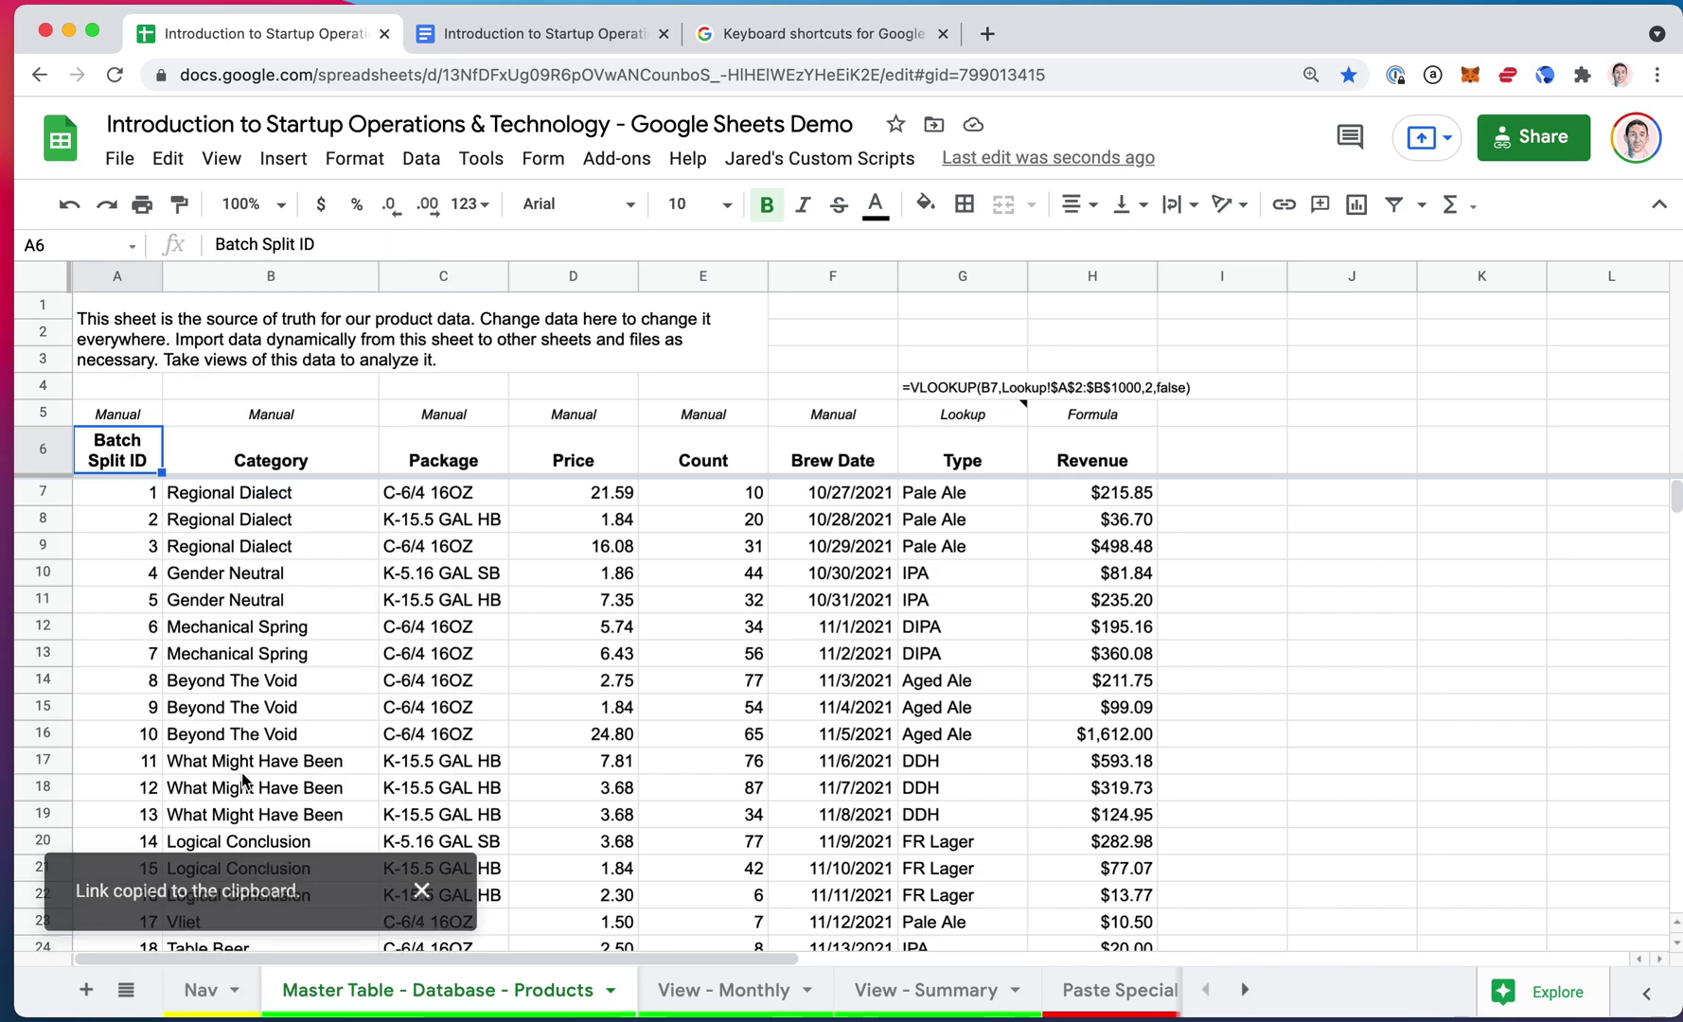
- Open the copied link to cell A6 in a new browser tab
{"action": "key", "text": "super+t"}
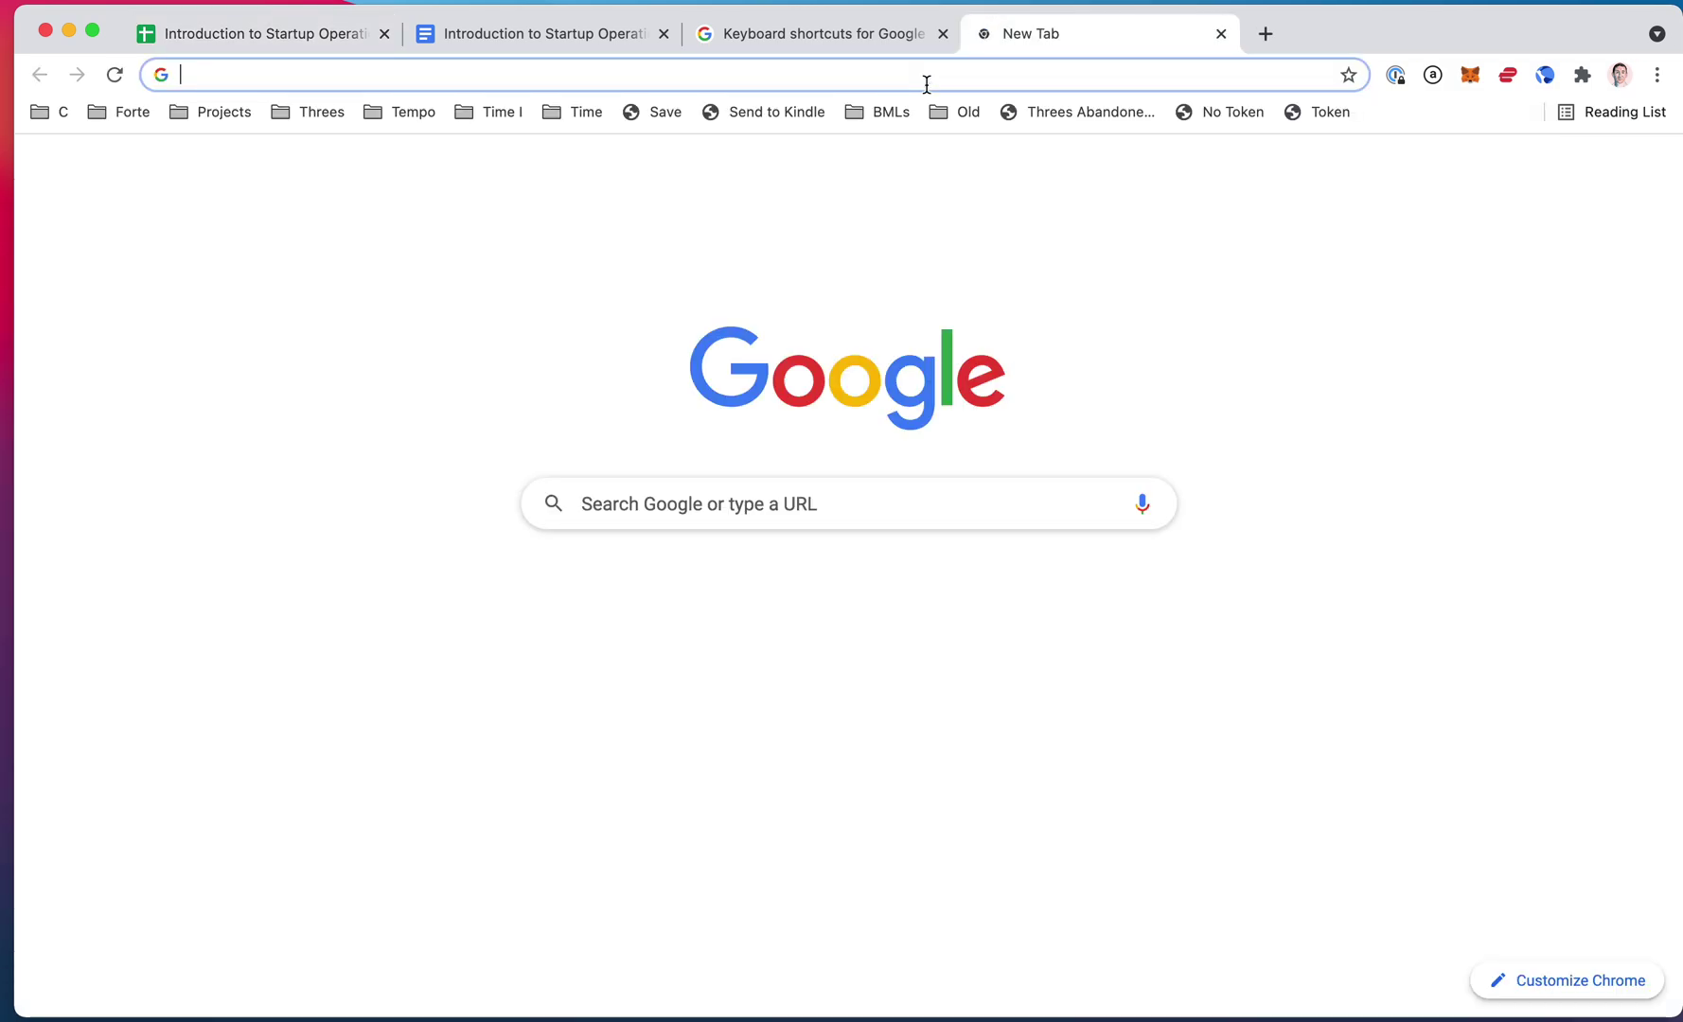
{"action": "key", "text": "super+v"}
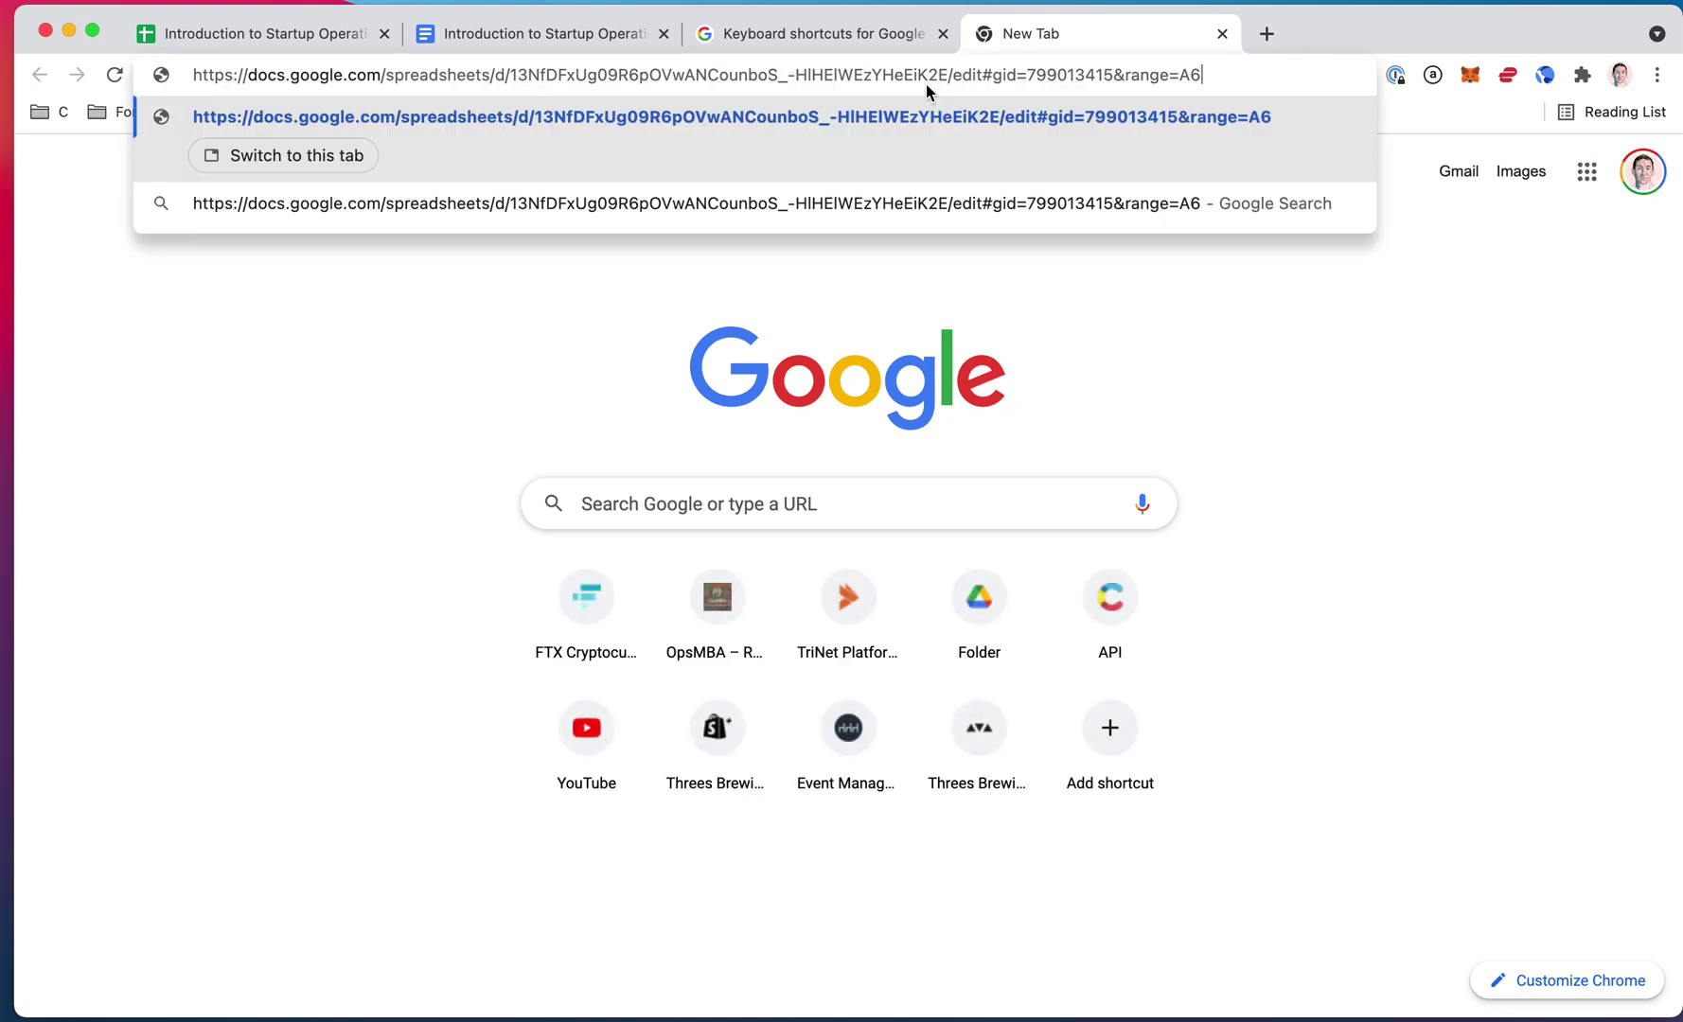
{"action": "left_click", "coordinate": [1124, 75], "text": "shift"}
{"action": "key", "text": "shift+Left"}
{"action": "key", "text": "Return"}
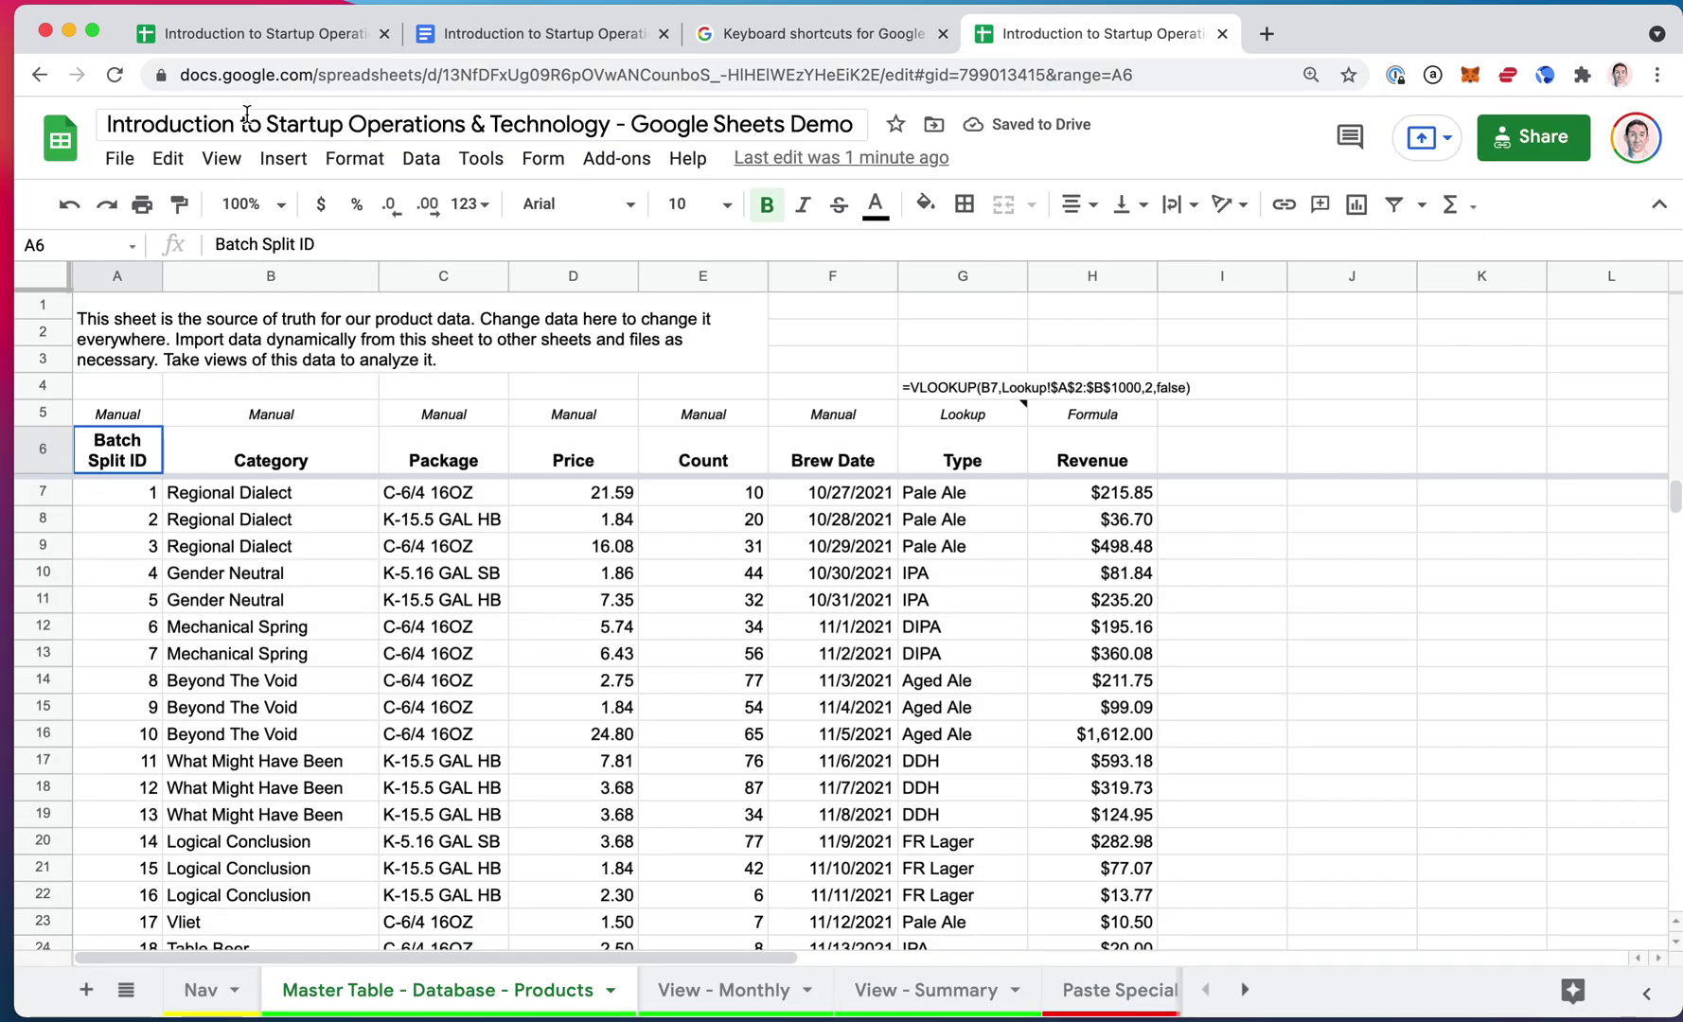
- Select cell C8 in the original spreadsheet tab and compare the selection markers in both spreadsheet tabs
{"action": "left_click", "coordinate": [266, 38]}
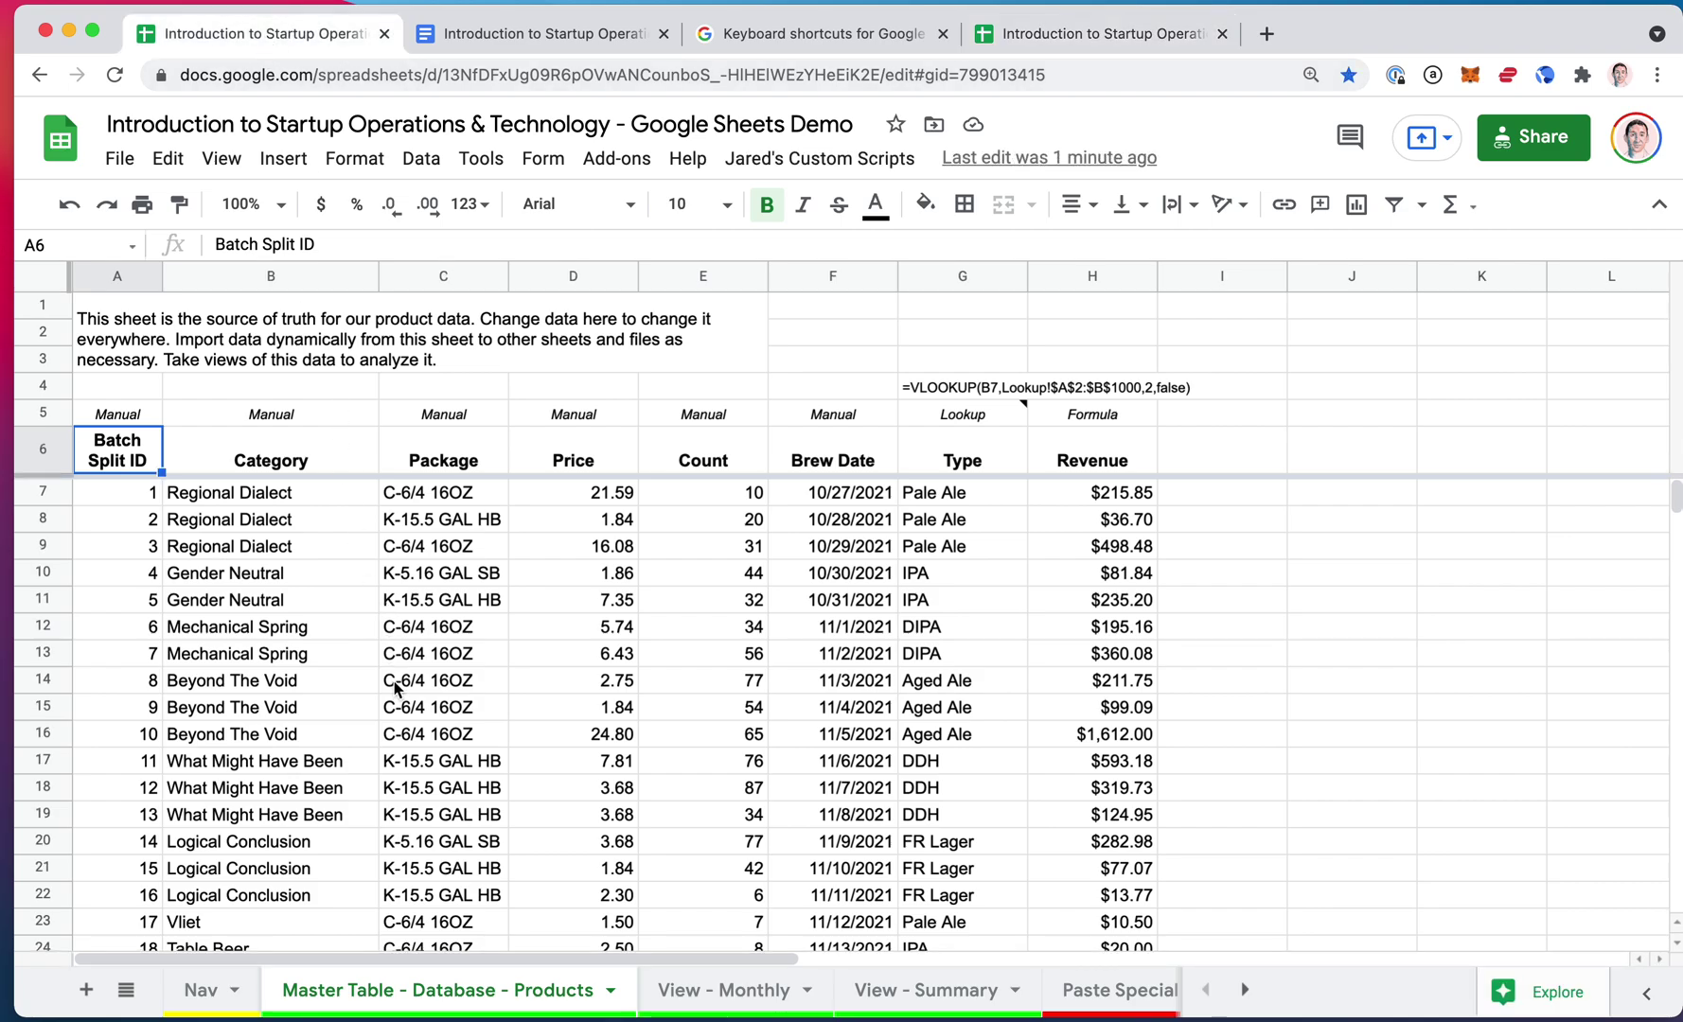
{"action": "left_click", "coordinate": [486, 524]}
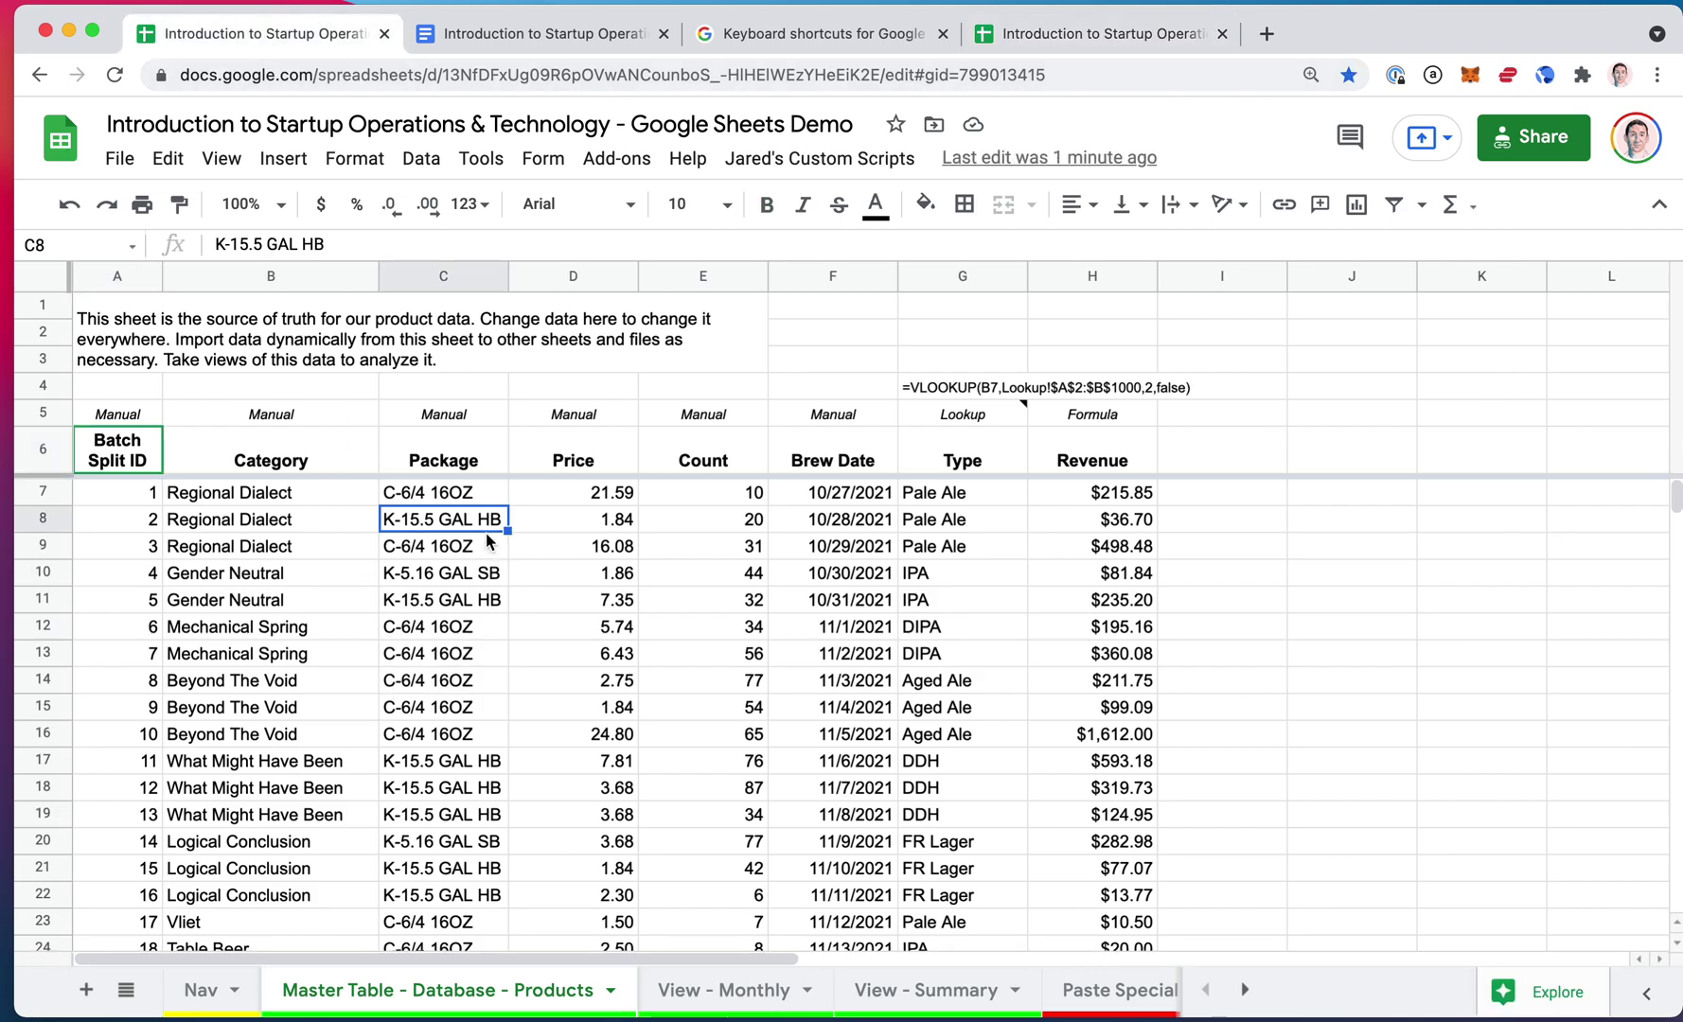
{"action": "left_click", "coordinate": [1088, 38]}
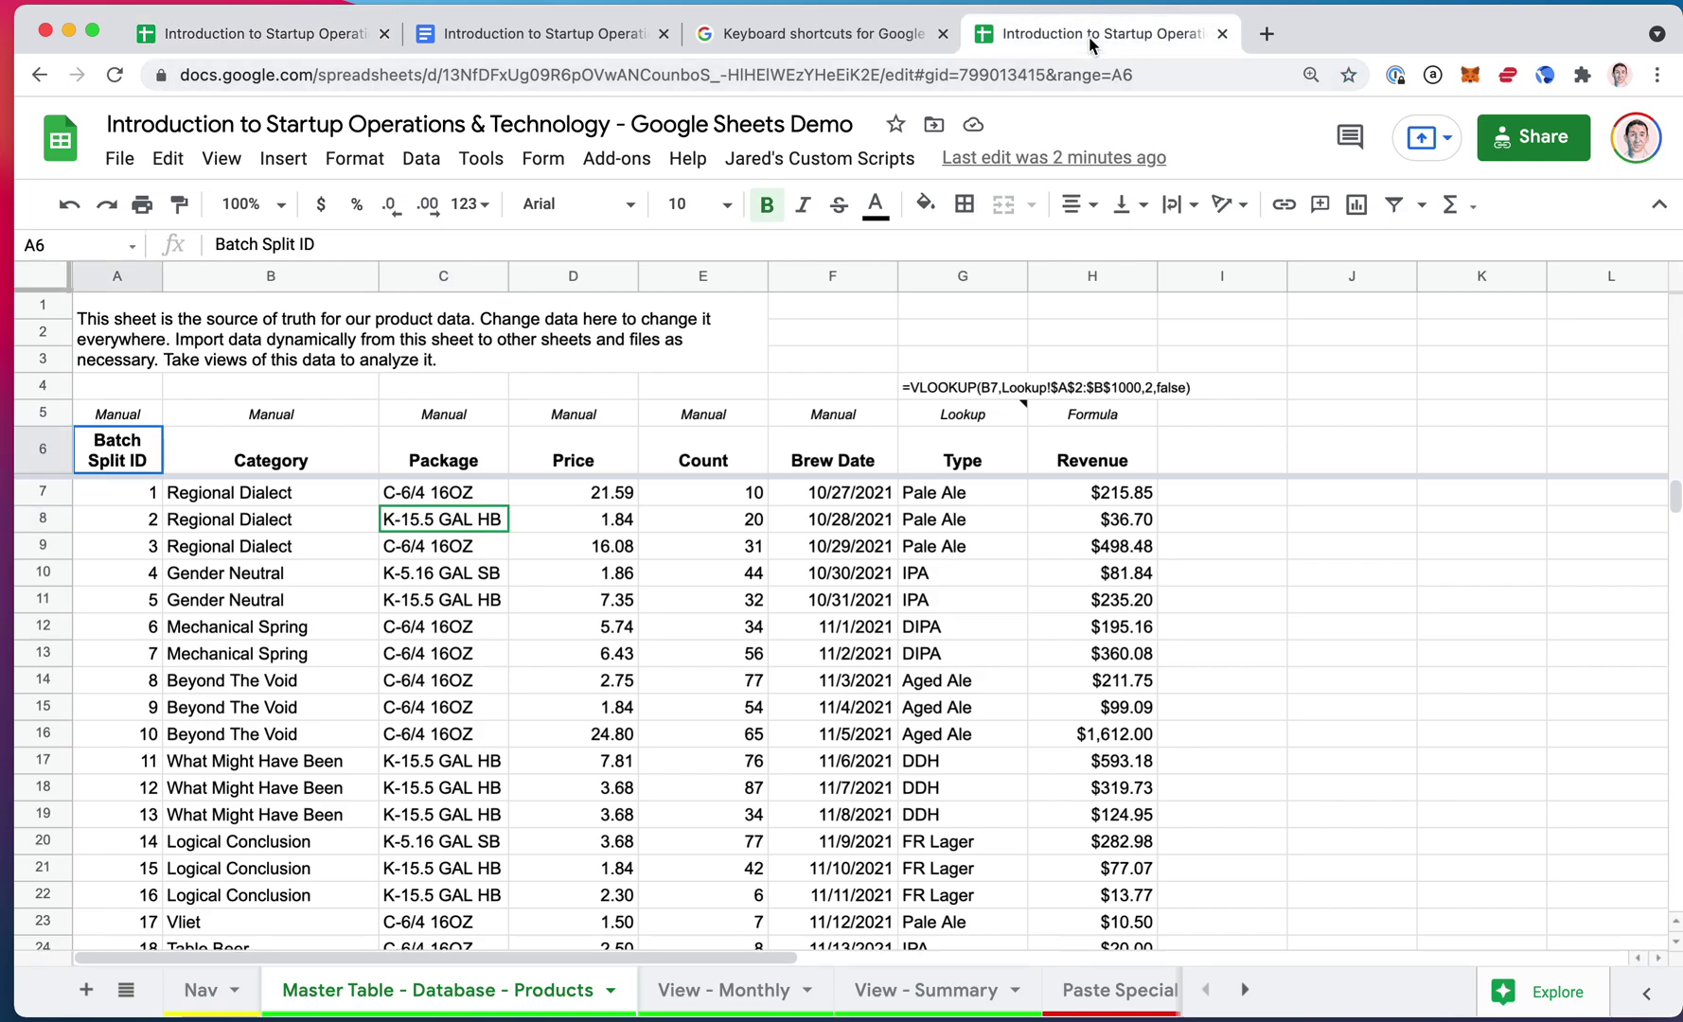
{"action": "left_click", "coordinate": [331, 38]}
{"action": "left_click", "coordinate": [1020, 42]}
- Open the demo spreadsheet under another Google account, close the previous copy and show the Master Table - Database - Products sheet
{"action": "left_click", "coordinate": [1636, 138]}
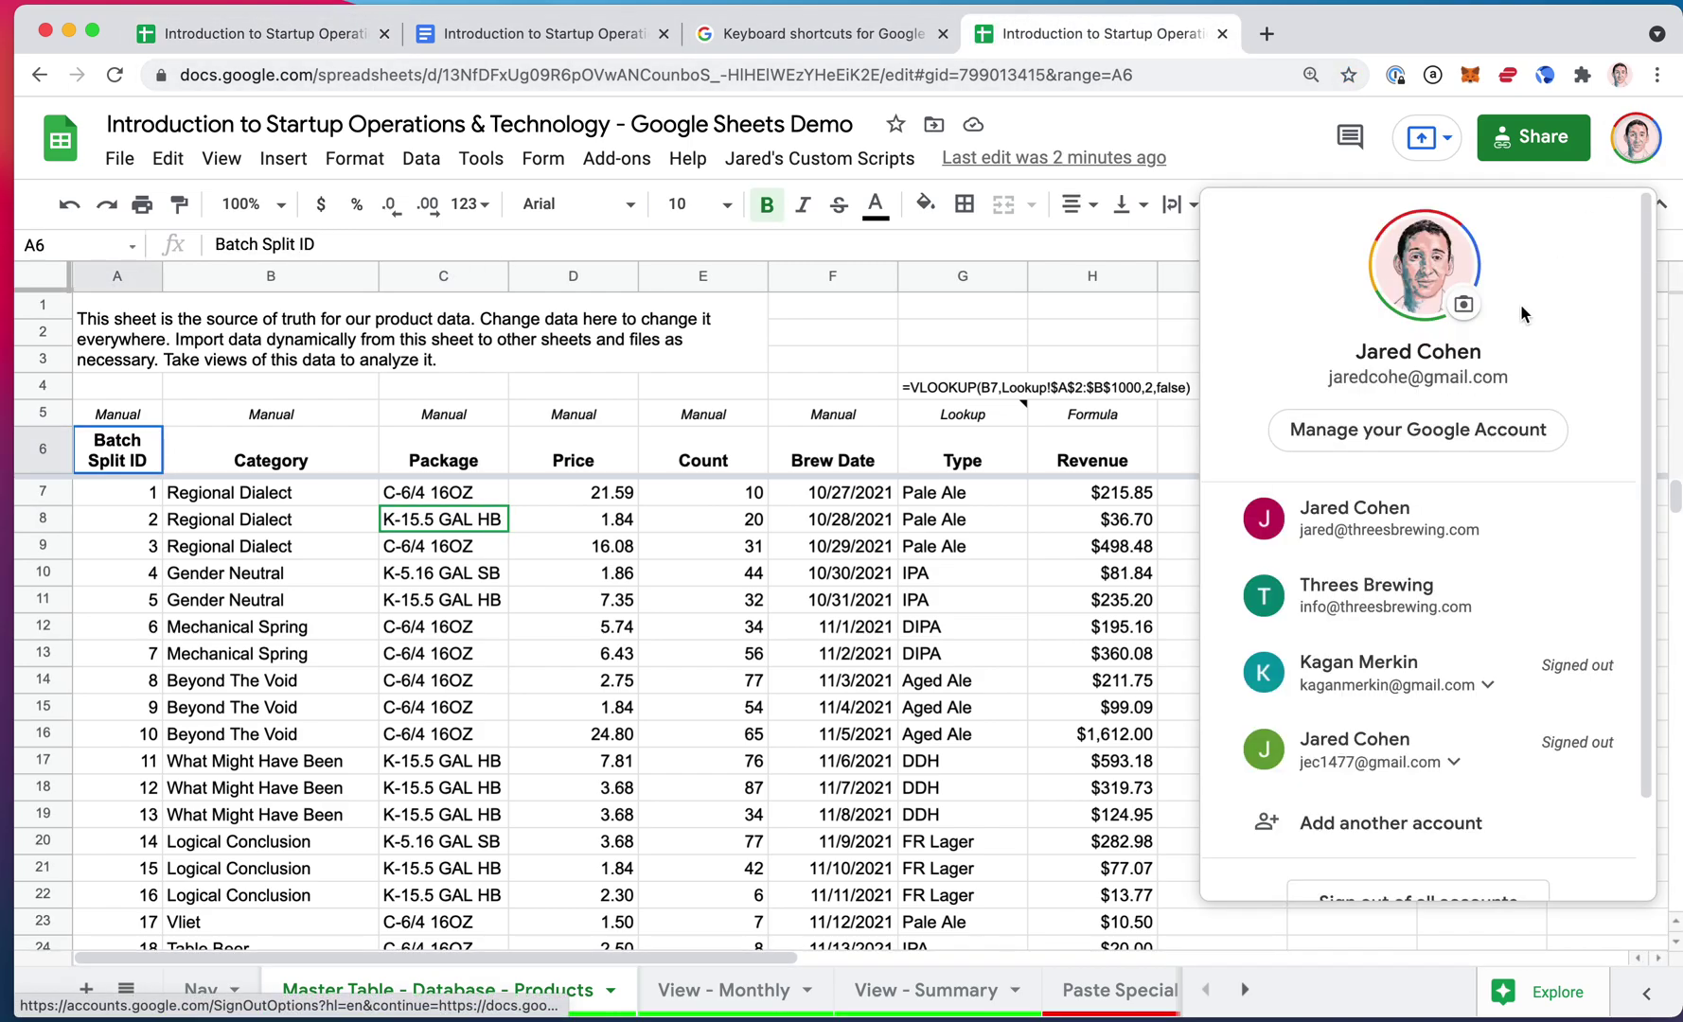
{"action": "left_click", "coordinate": [1368, 511]}
{"action": "left_click", "coordinate": [1222, 34]}
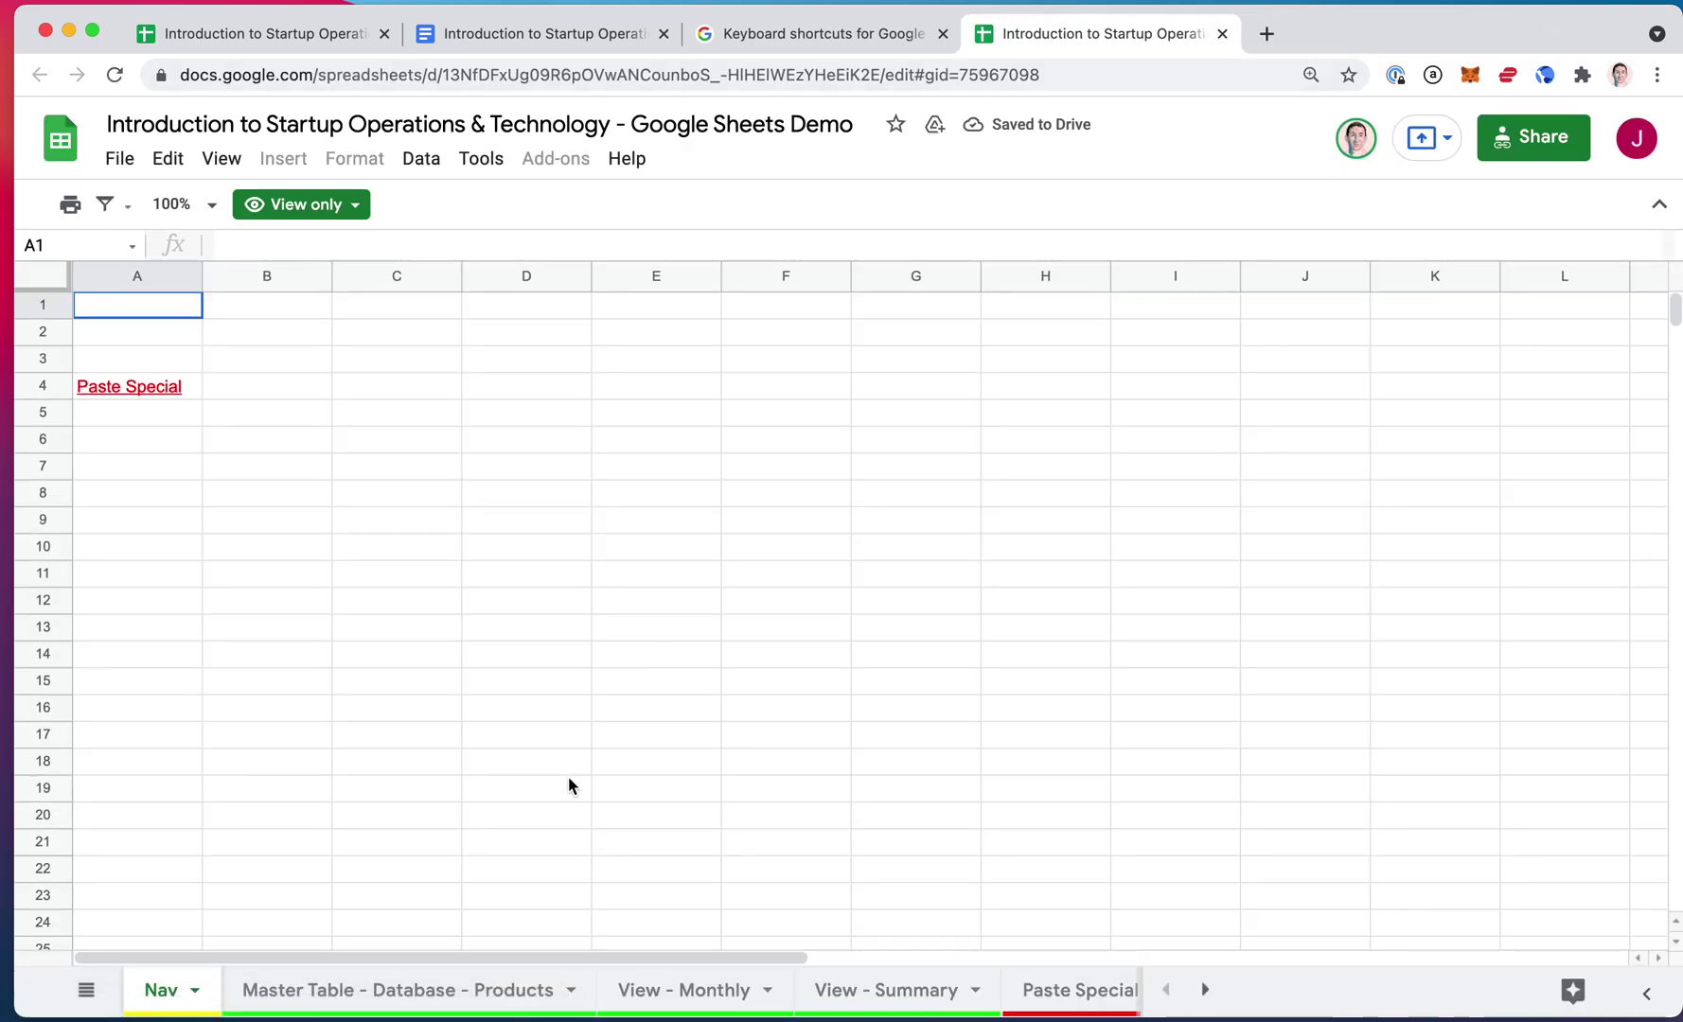
{"action": "left_click", "coordinate": [436, 990]}
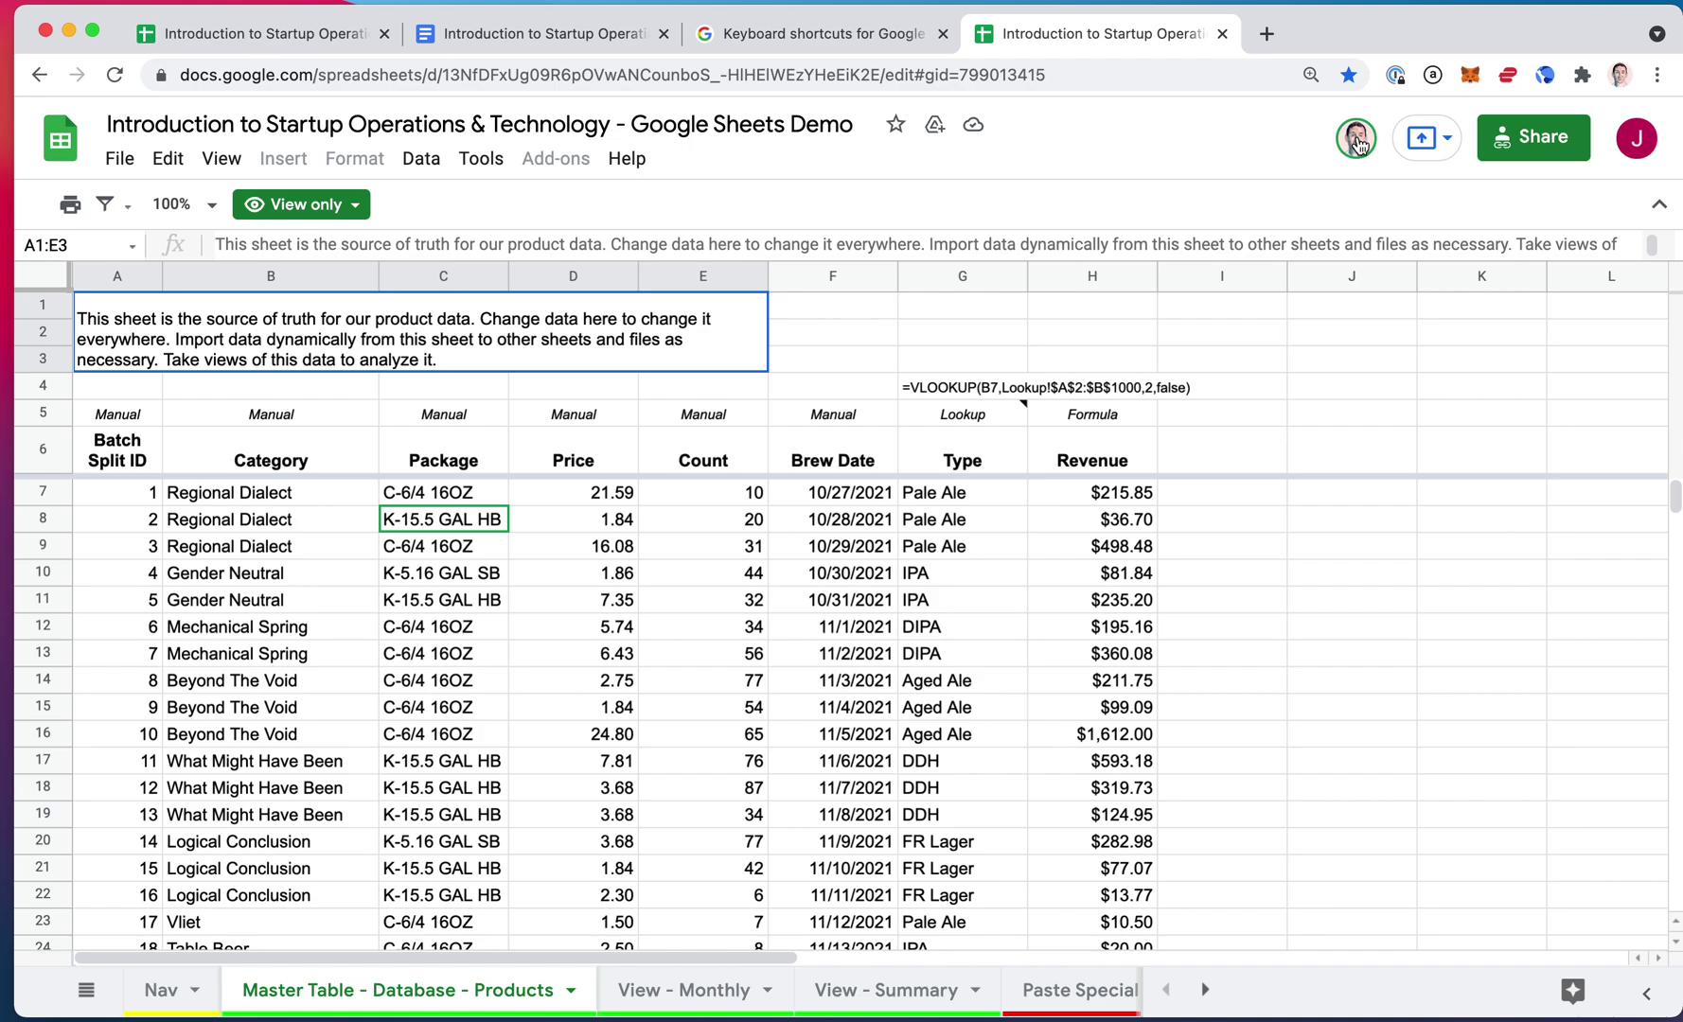
- Check the collaborator's presence icon in both account views and select cell F10, then the collaborator's highlighted cell C8
{"action": "left_click", "coordinate": [242, 36]}
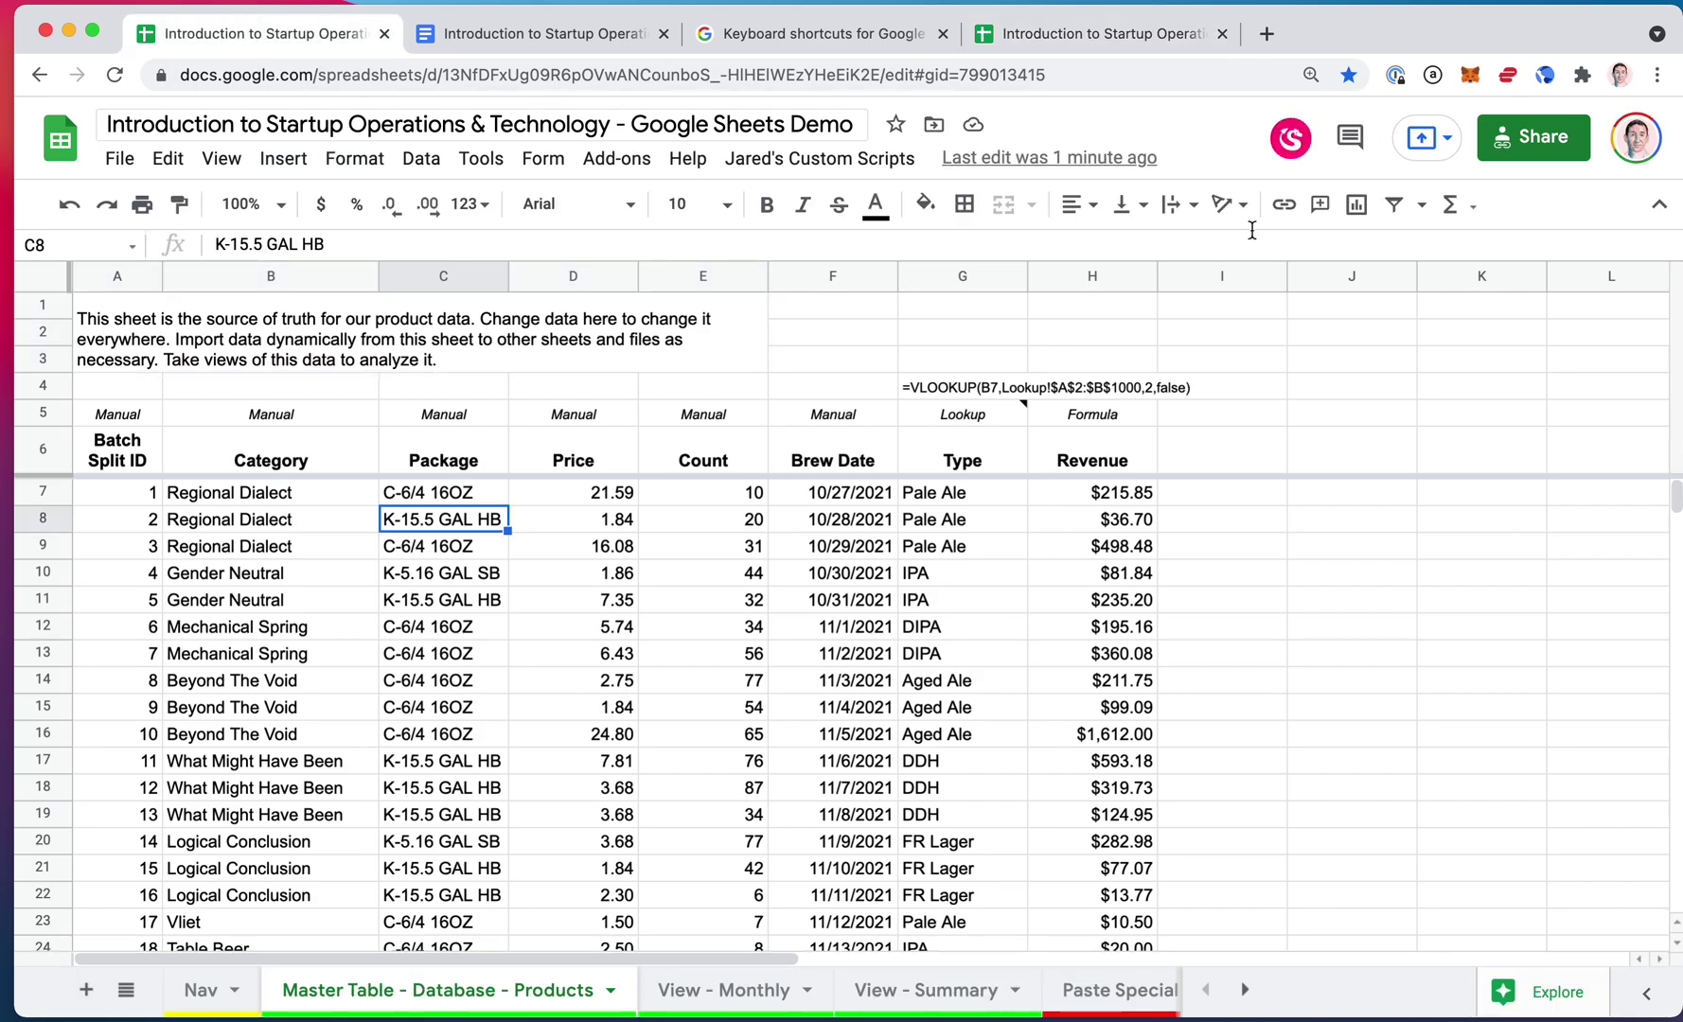
{"action": "left_click", "coordinate": [1102, 36]}
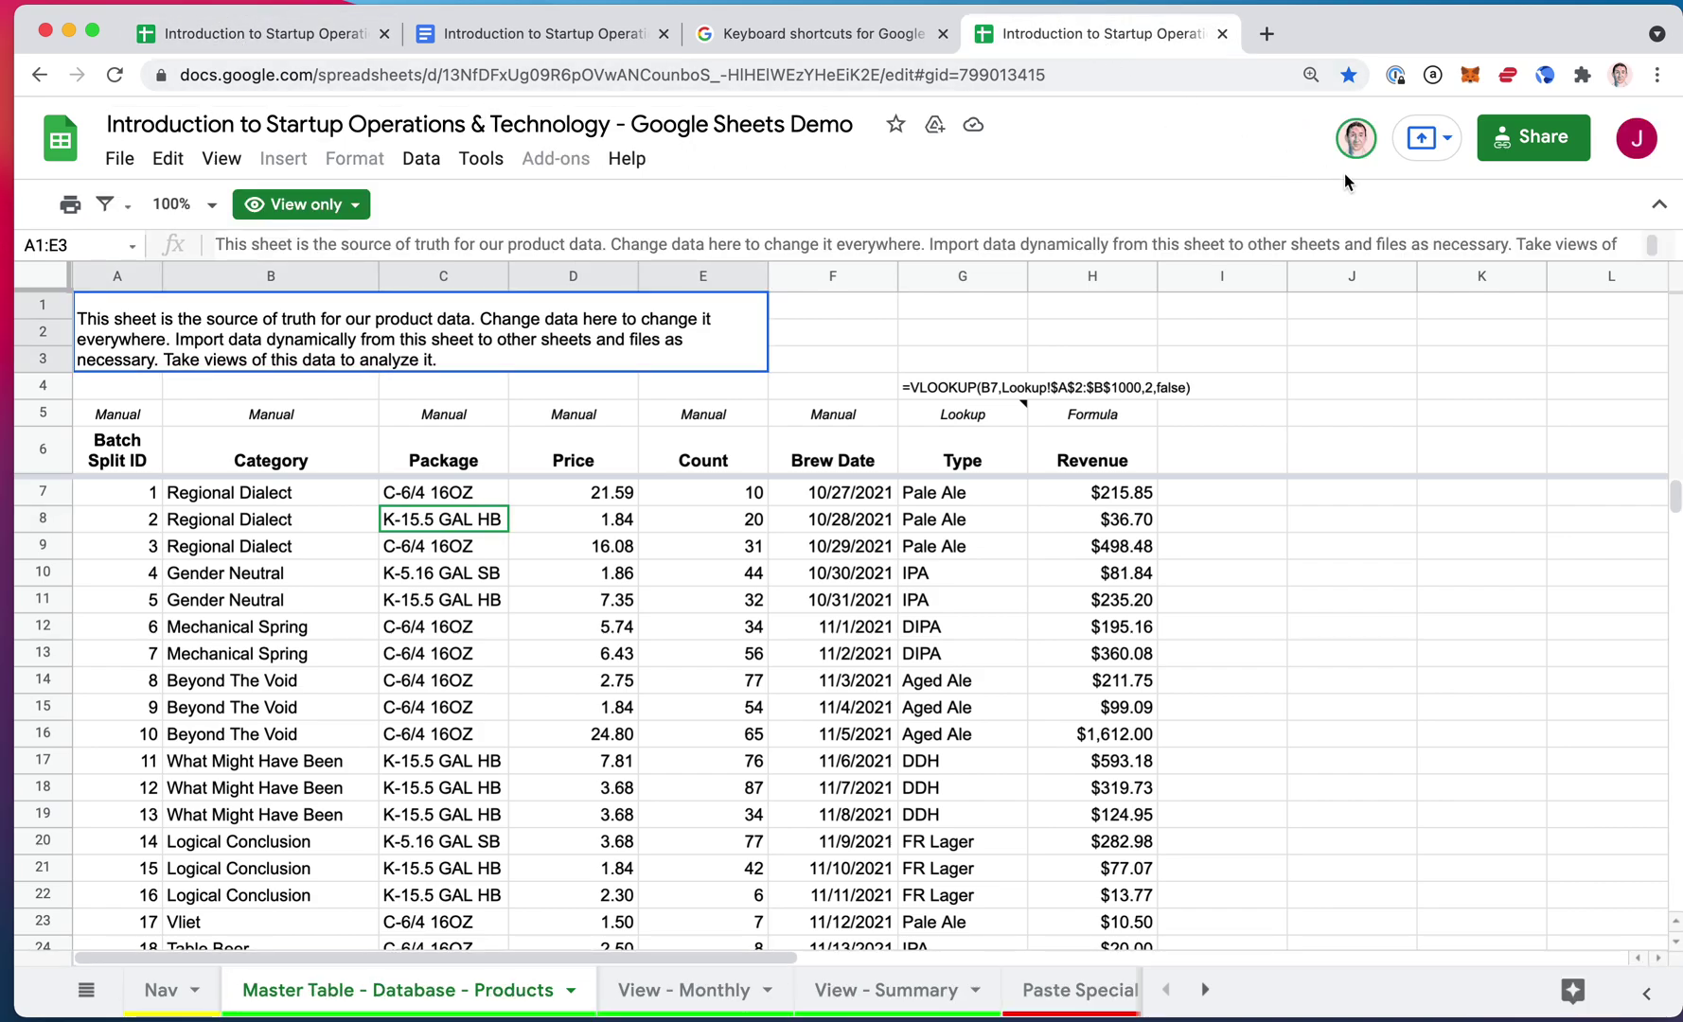
{"action": "mouse_move", "coordinate": [1356, 147]}
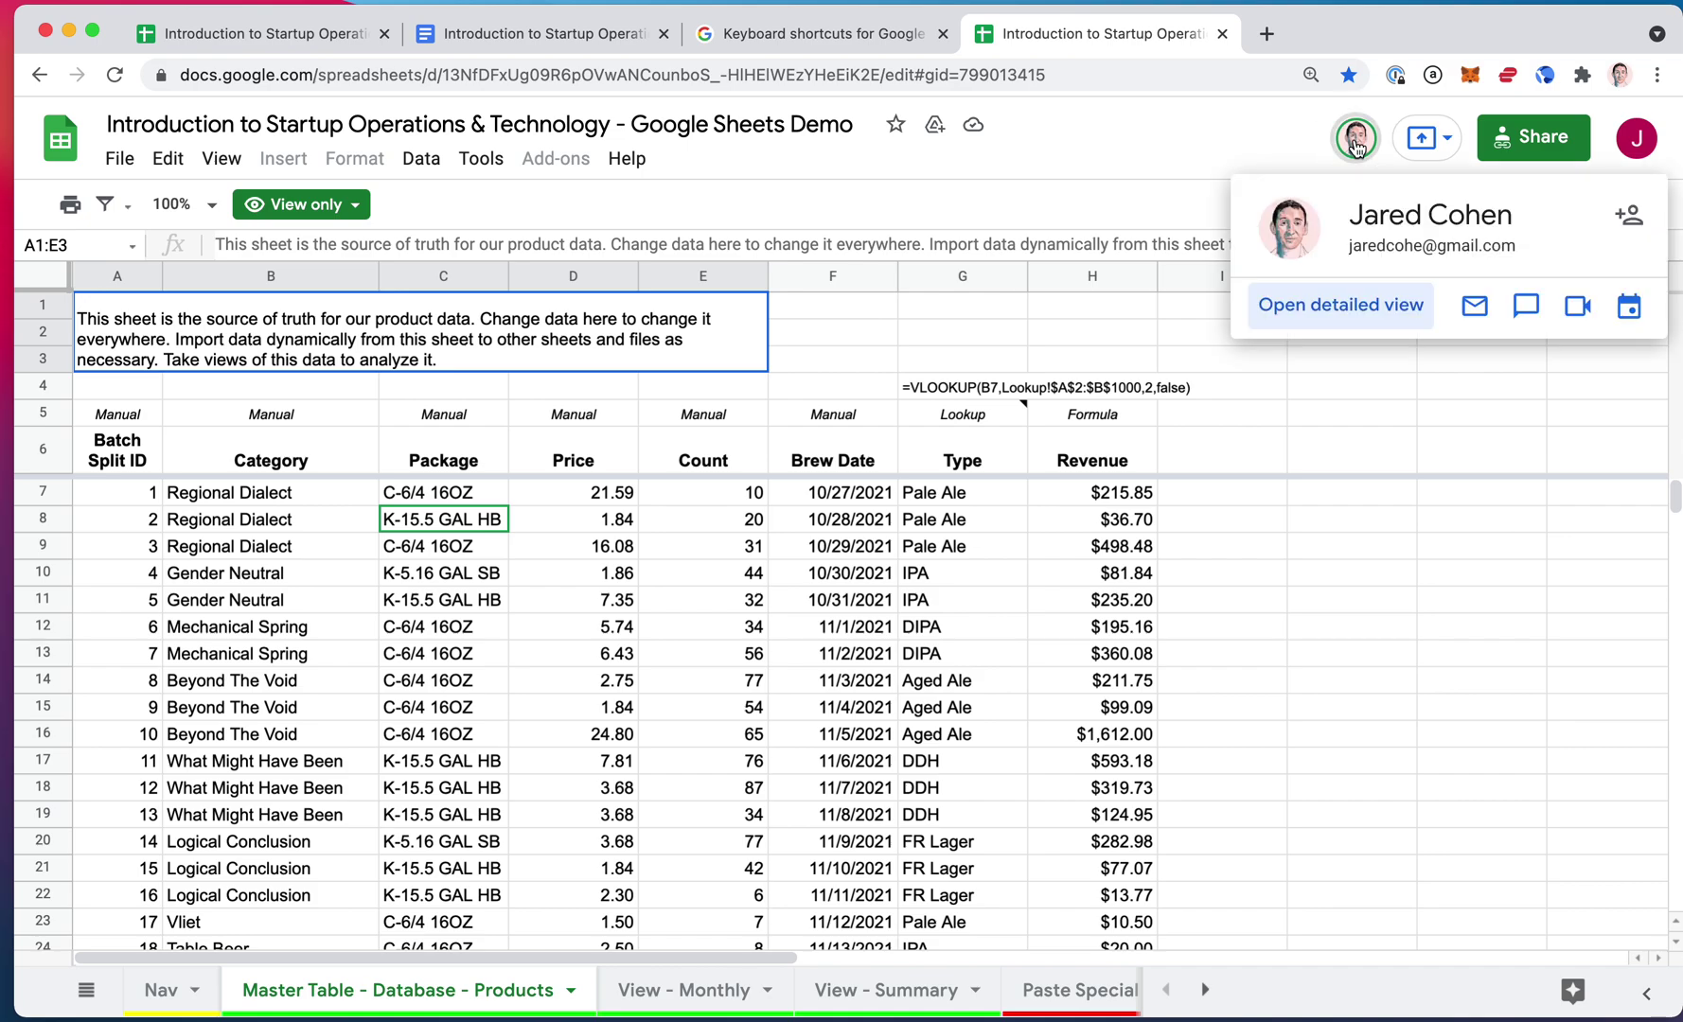
{"action": "left_click", "coordinate": [772, 585]}
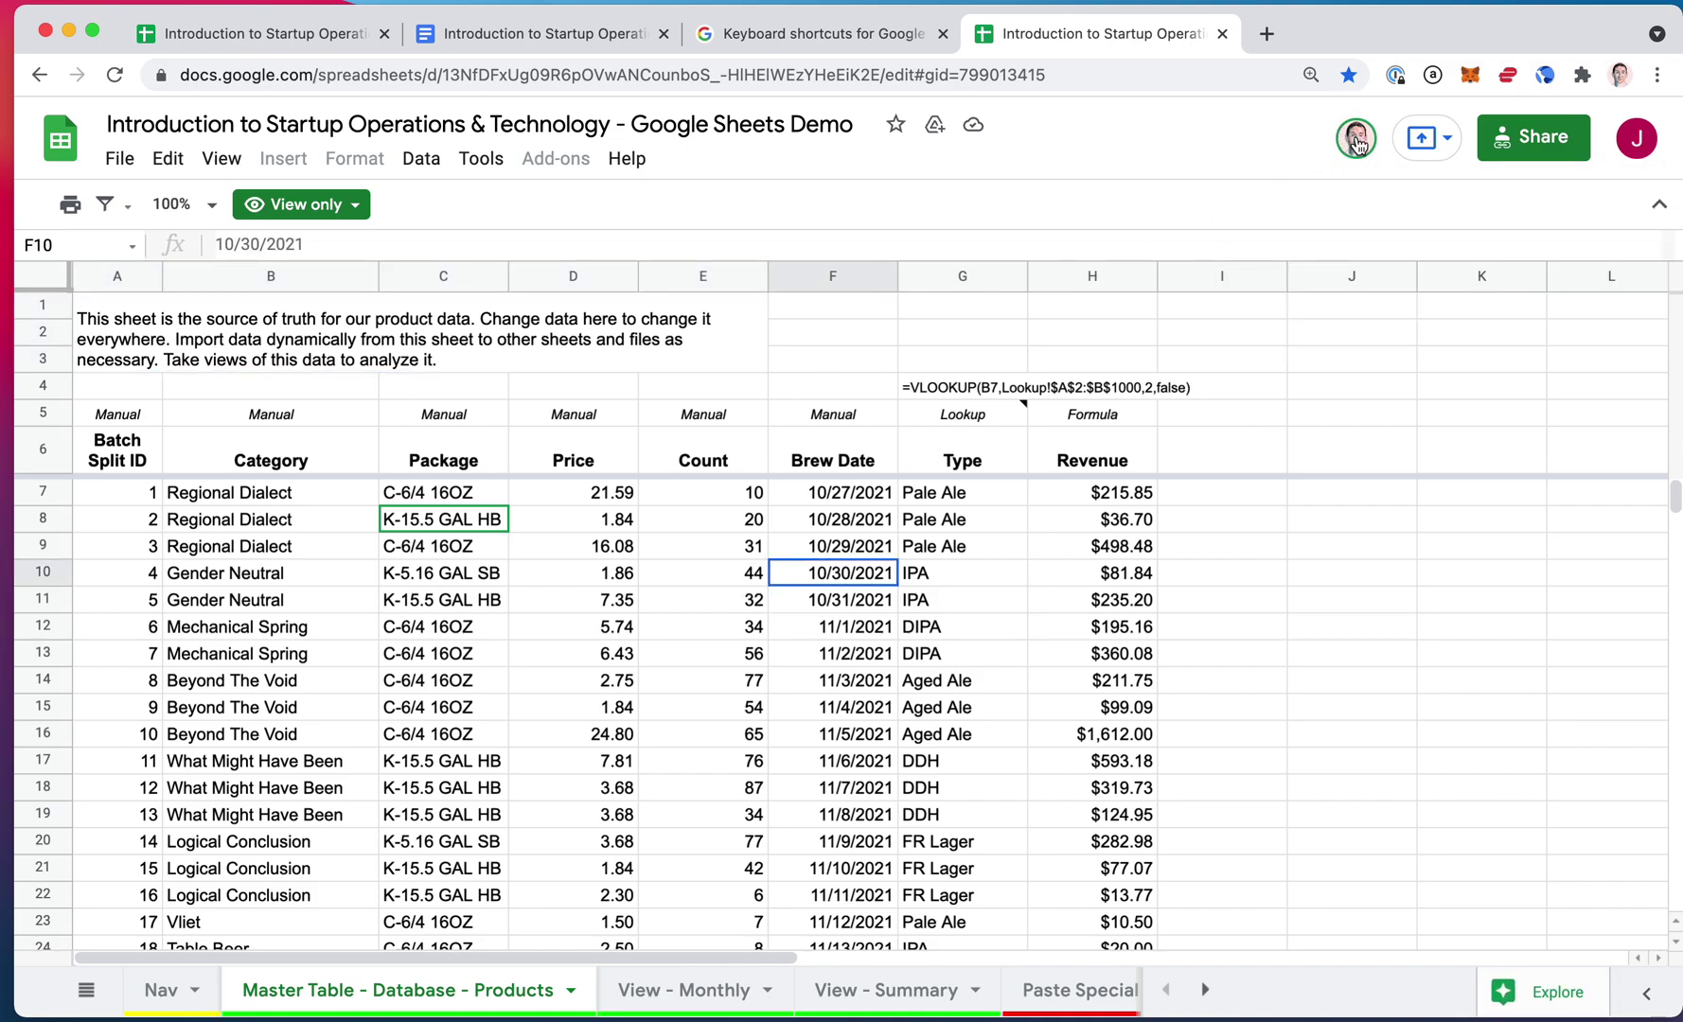
{"action": "left_click", "coordinate": [445, 523]}
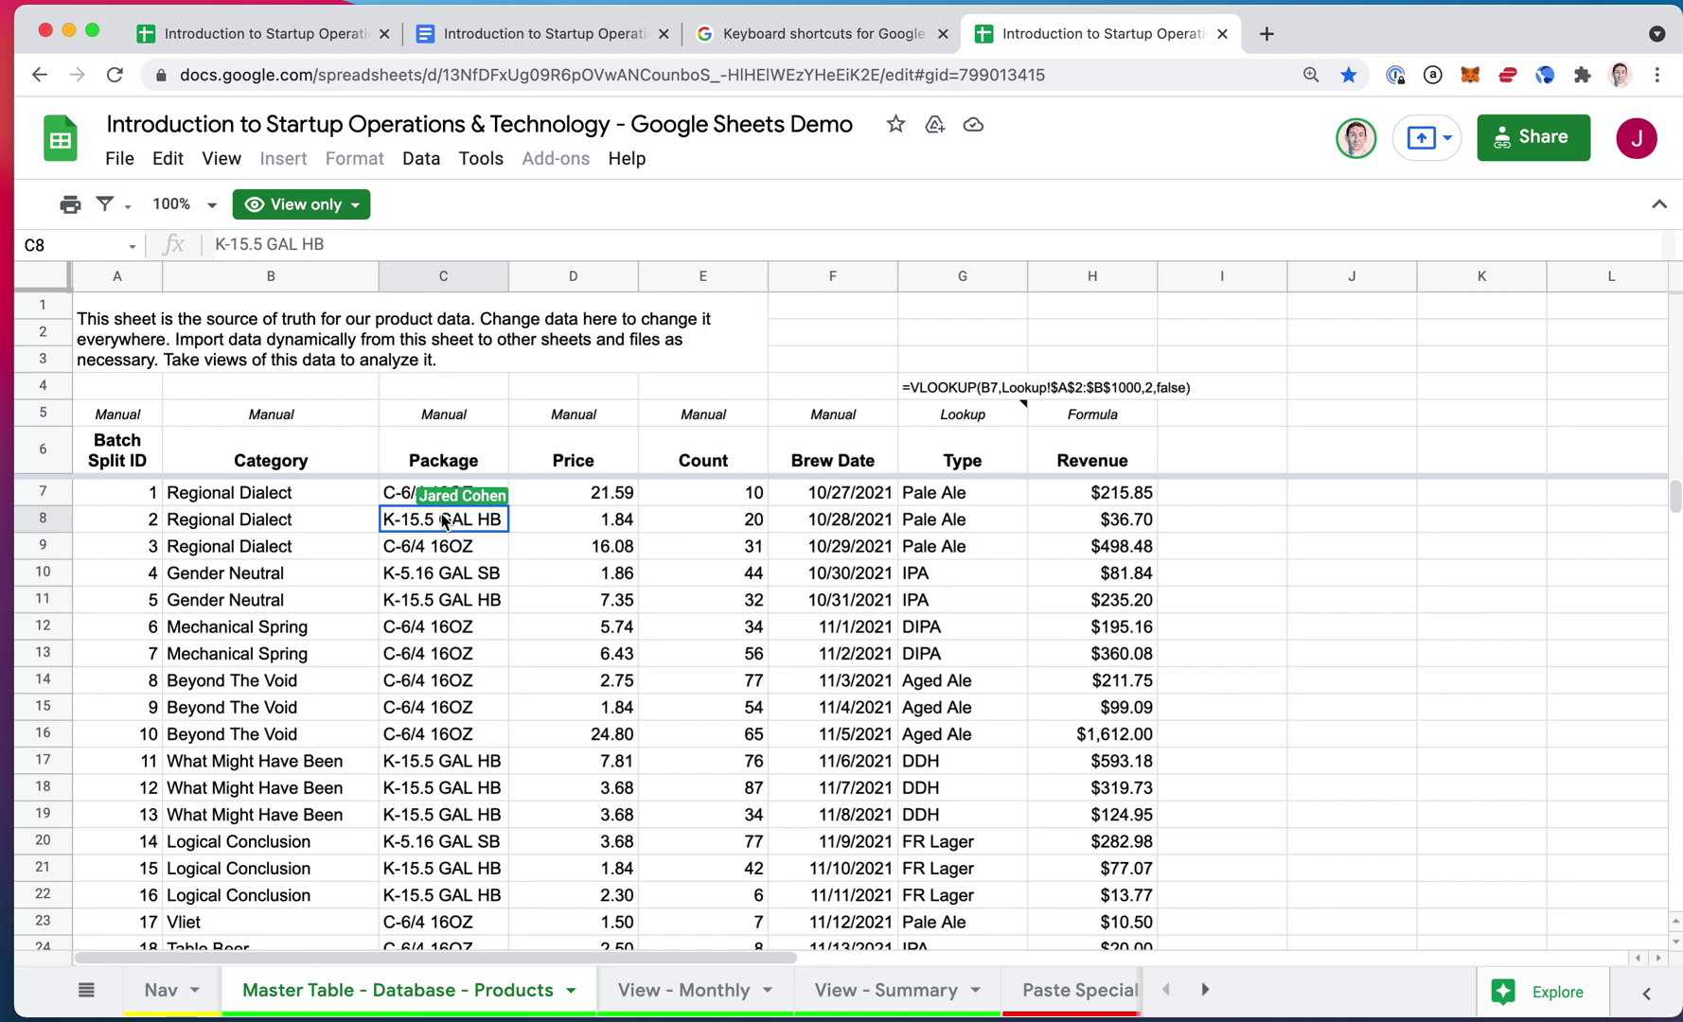
- Select cell E12, visit the View - Monthly sheet, return to Master Table - Database - Products and select cell D11
{"action": "left_click", "coordinate": [741, 632]}
{"action": "left_click", "coordinate": [719, 986]}
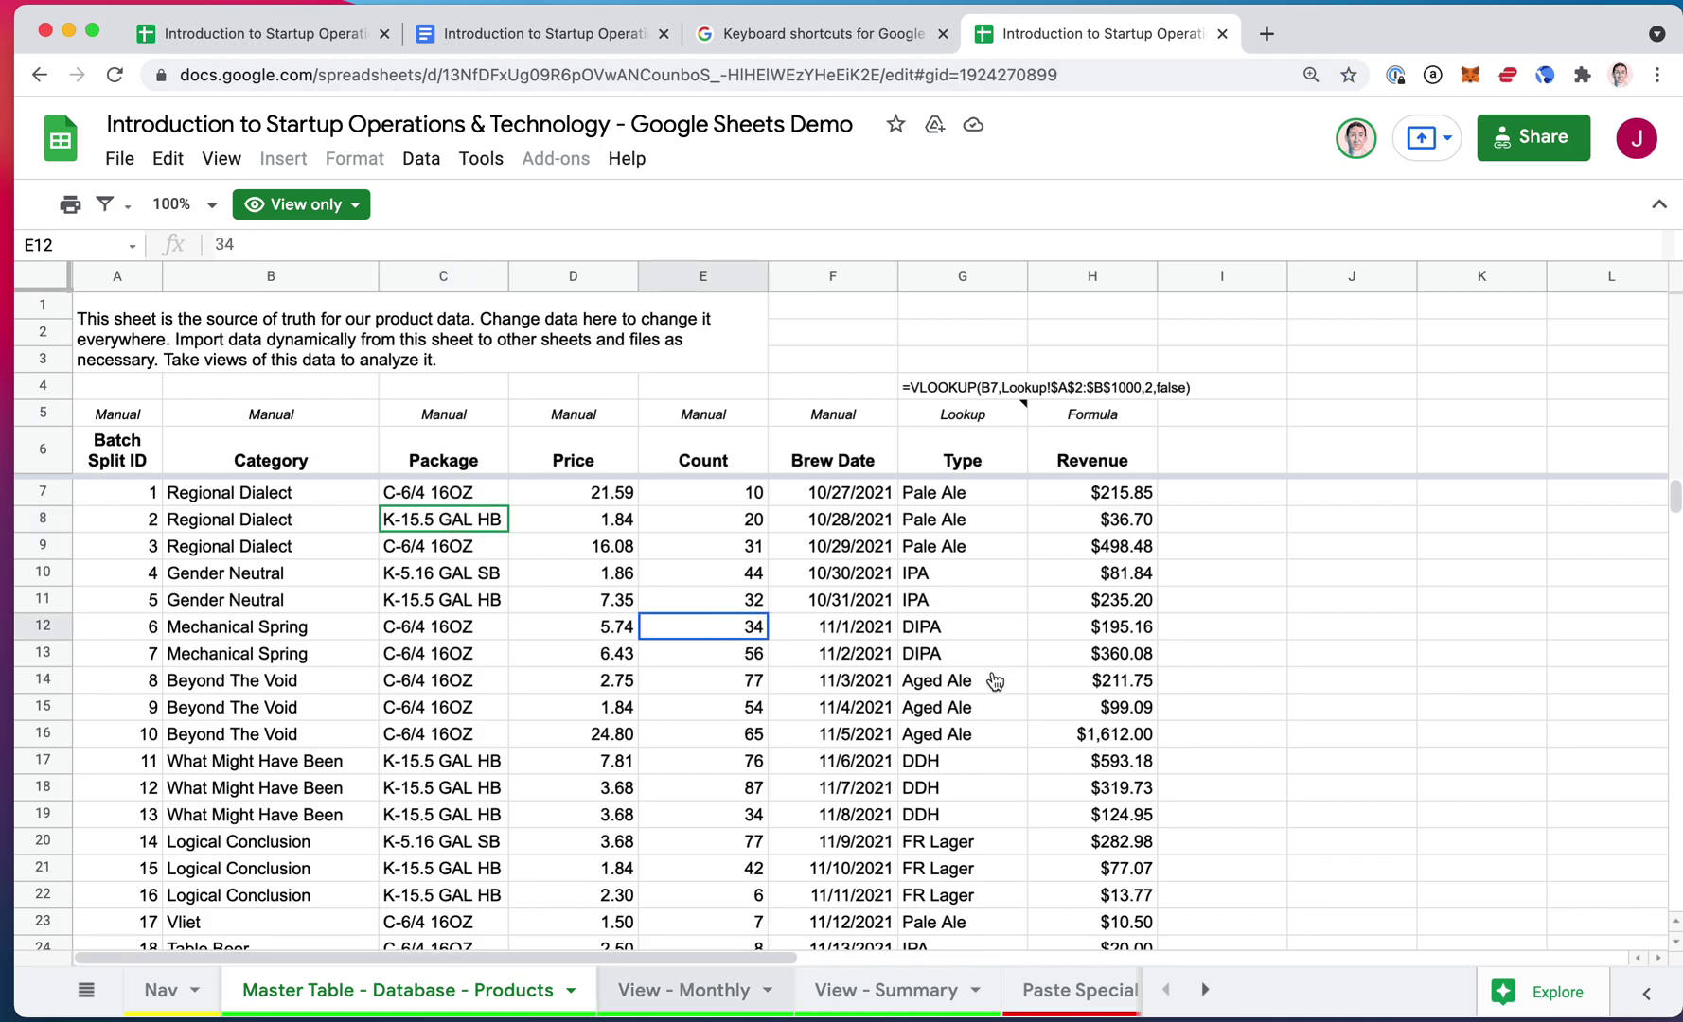
{"action": "key", "text": "alt+Up"}
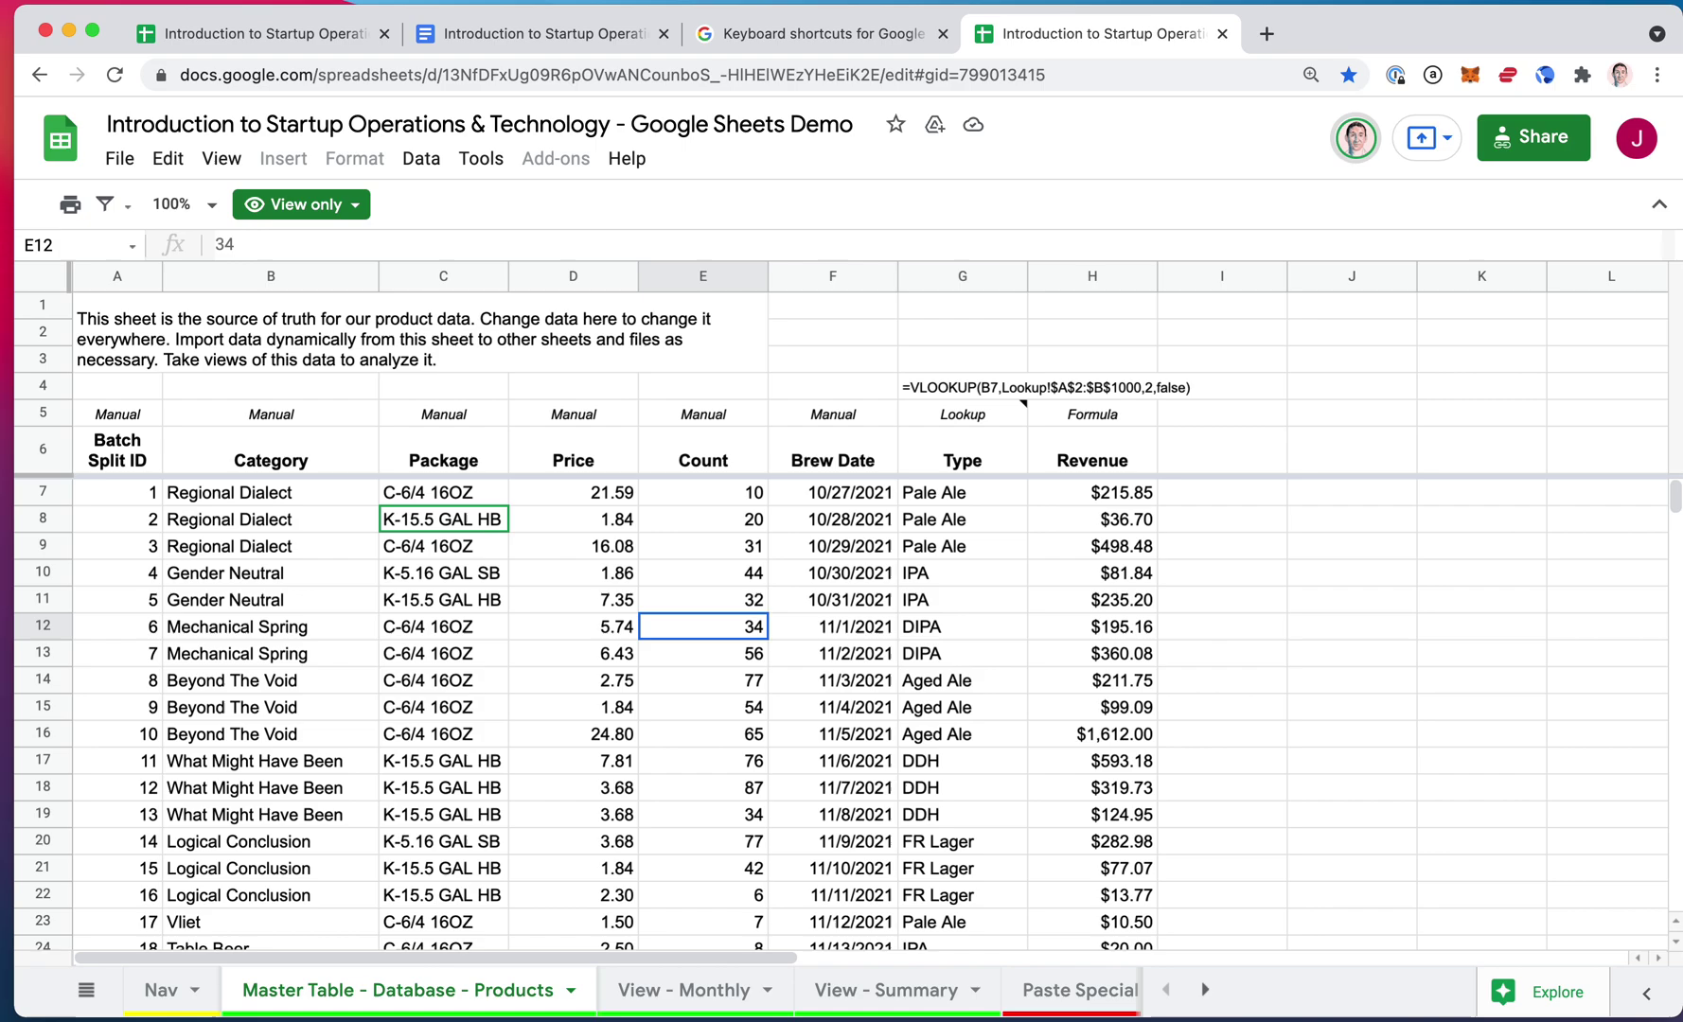
{"action": "left_click", "coordinate": [572, 596]}
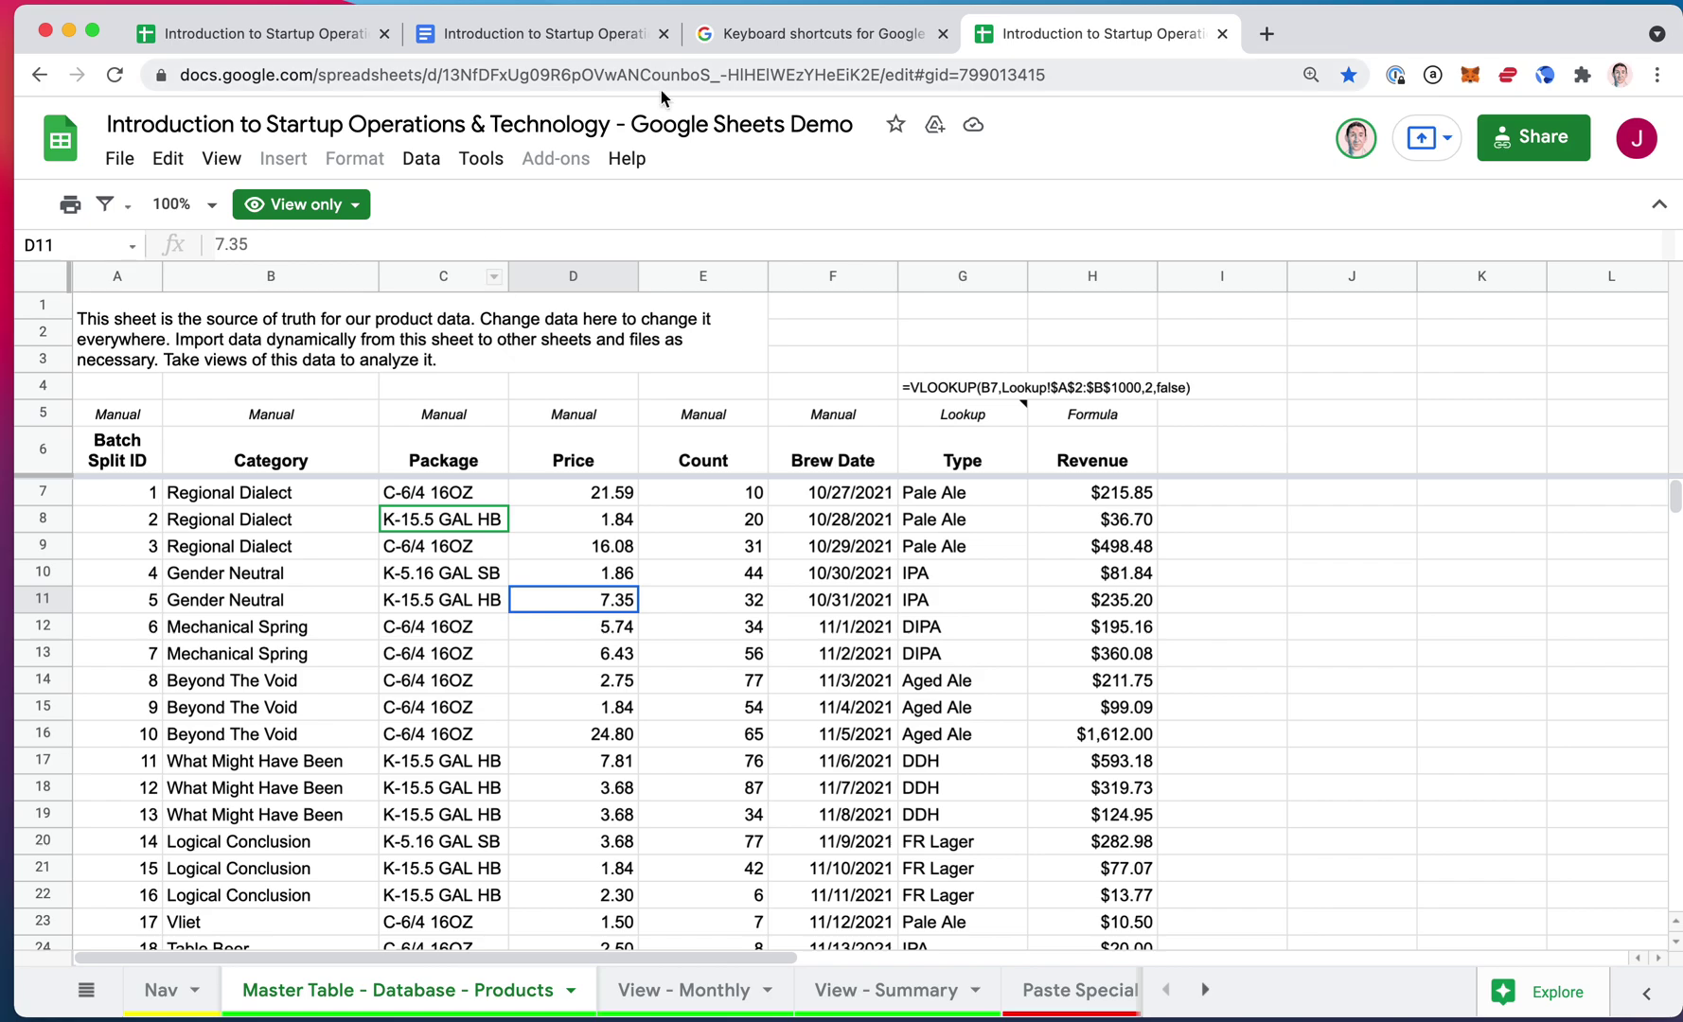
- Close the second account's spreadsheet and the shortcuts help article, and return to the original Google Sheets demo
{"action": "left_click", "coordinate": [1222, 34]}
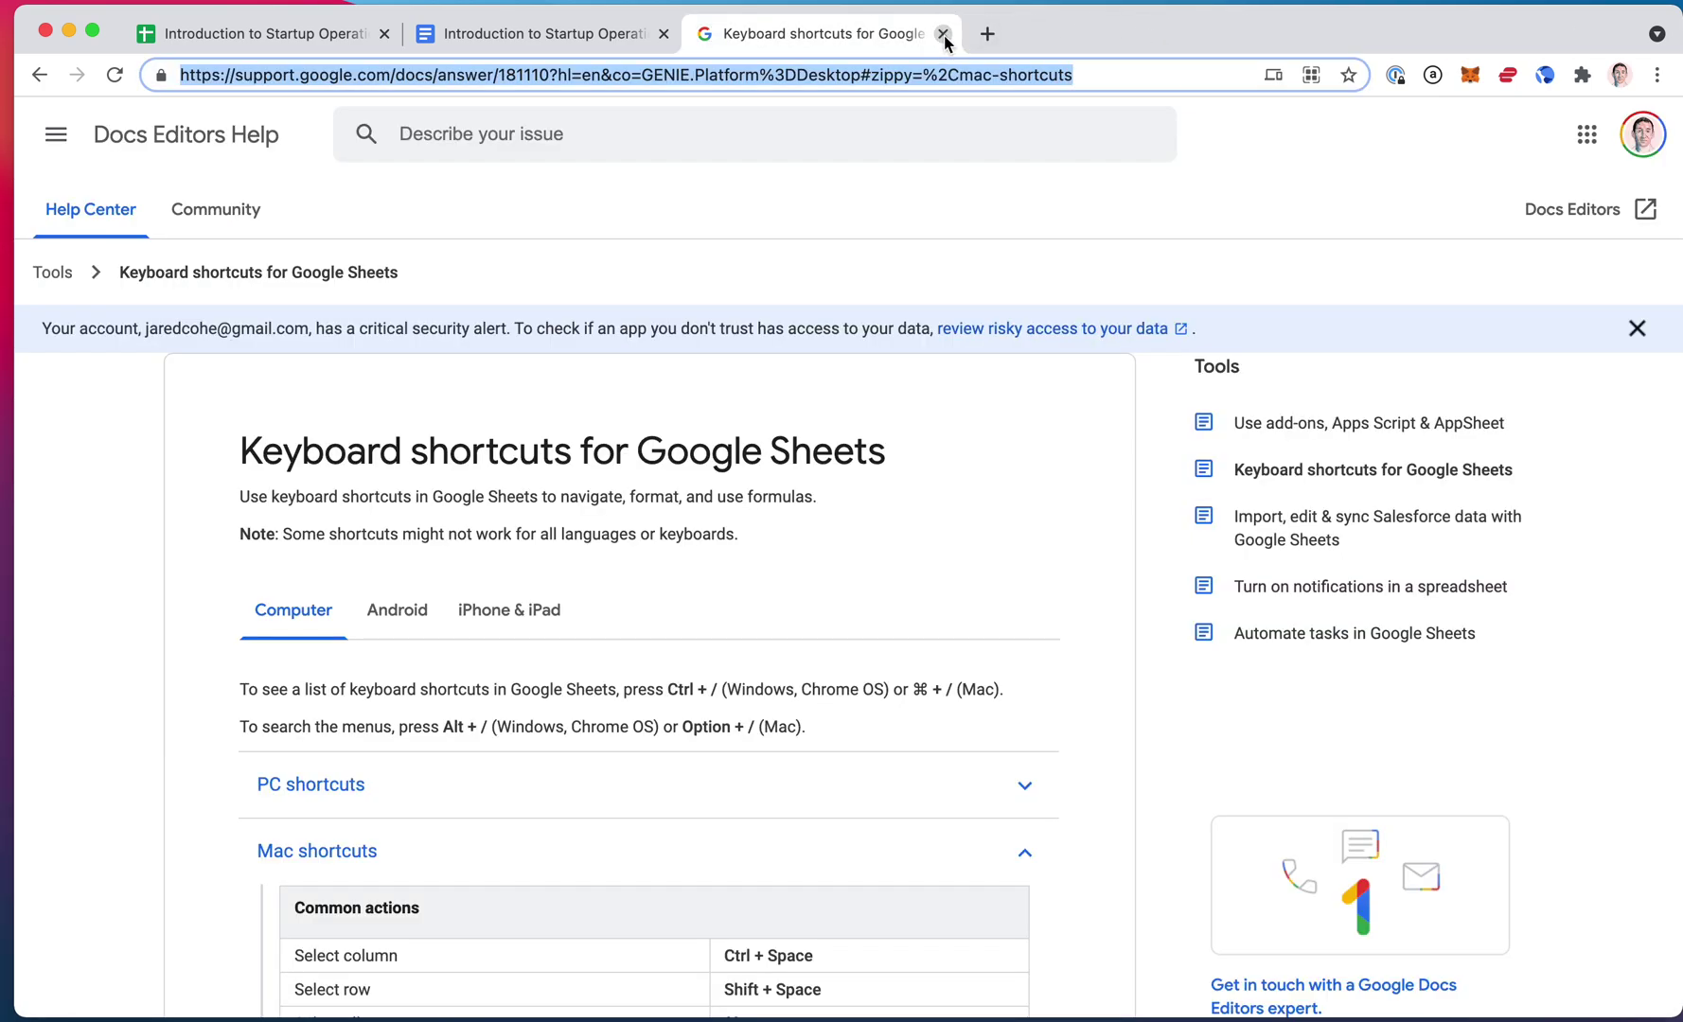
{"action": "left_click", "coordinate": [944, 36]}
{"action": "left_click", "coordinate": [345, 38]}
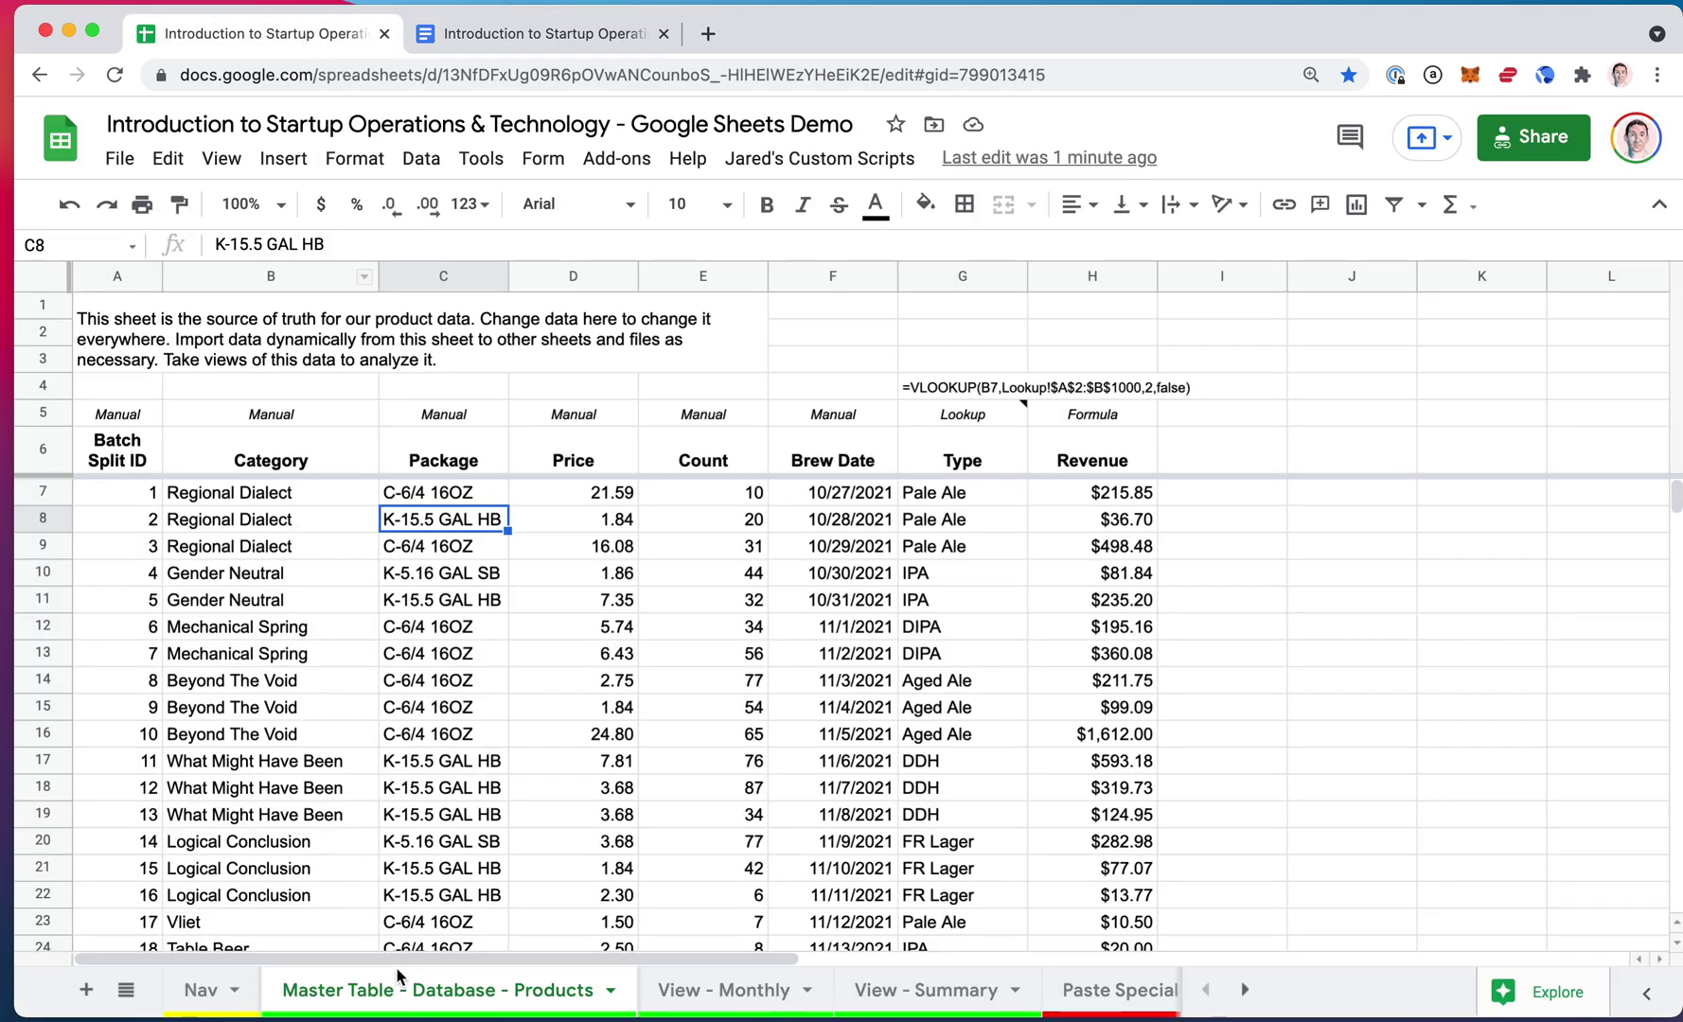
- Recolor the Master Table - Database - Products sheet tab cyan and set it back to green
{"action": "left_click", "coordinate": [611, 991]}
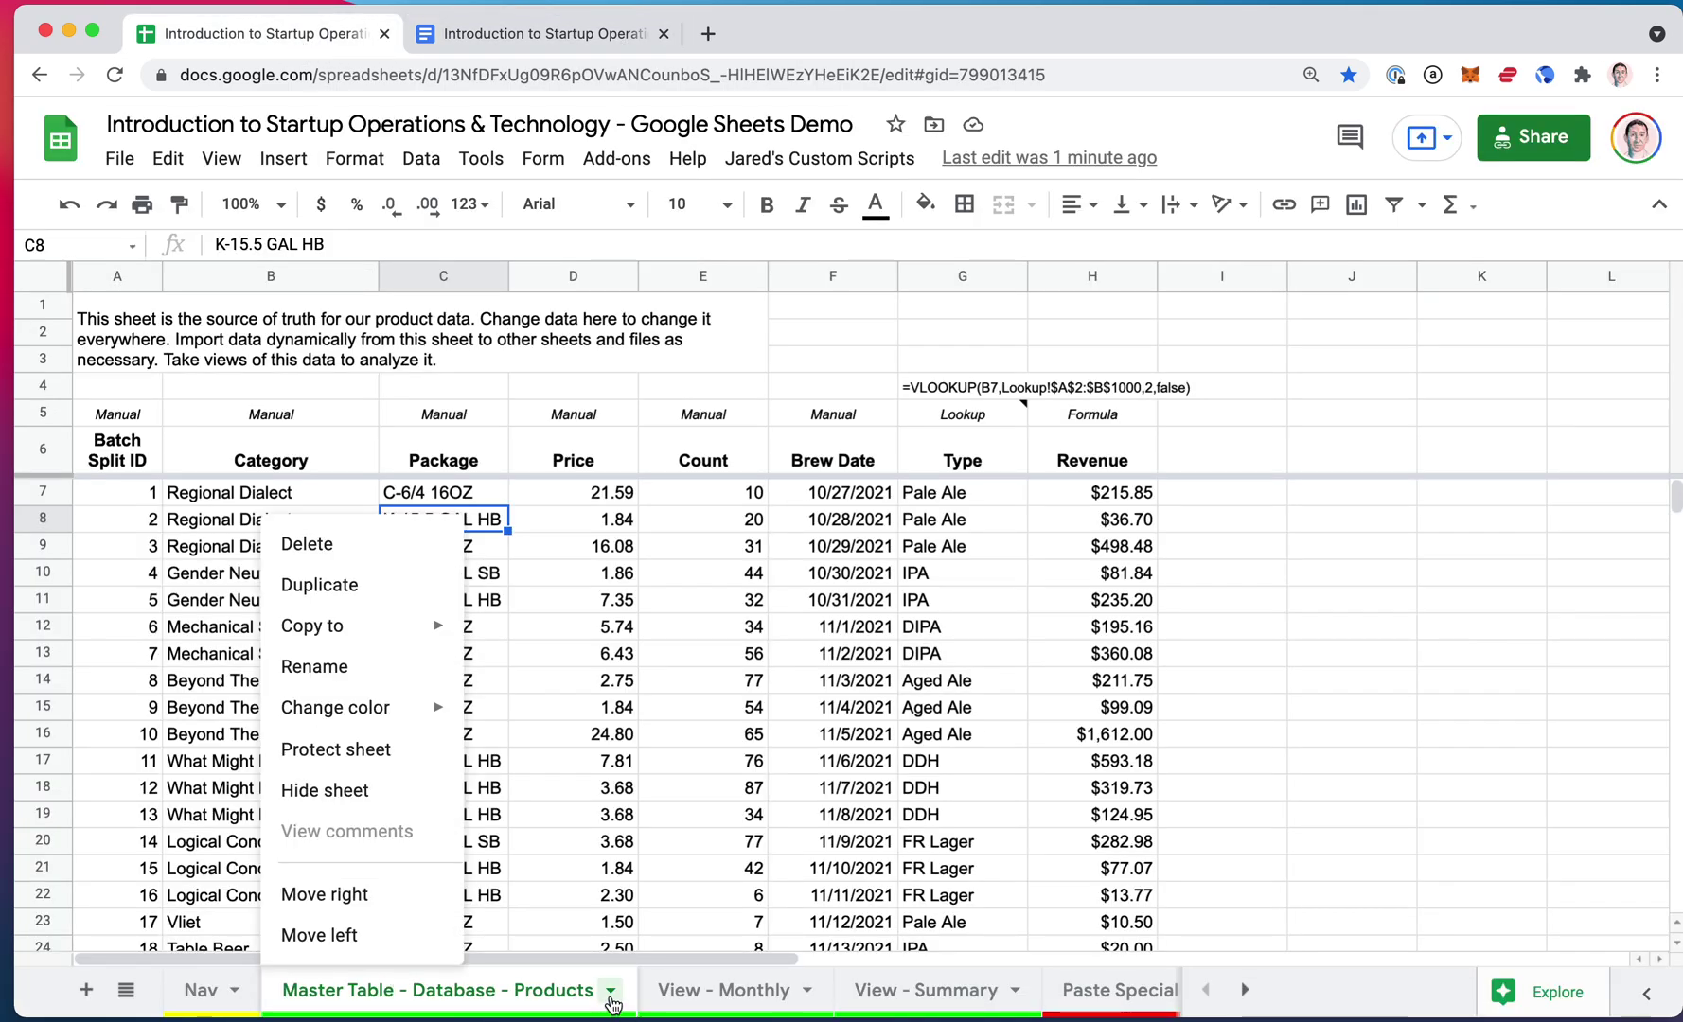
{"action": "mouse_move", "coordinate": [432, 705]}
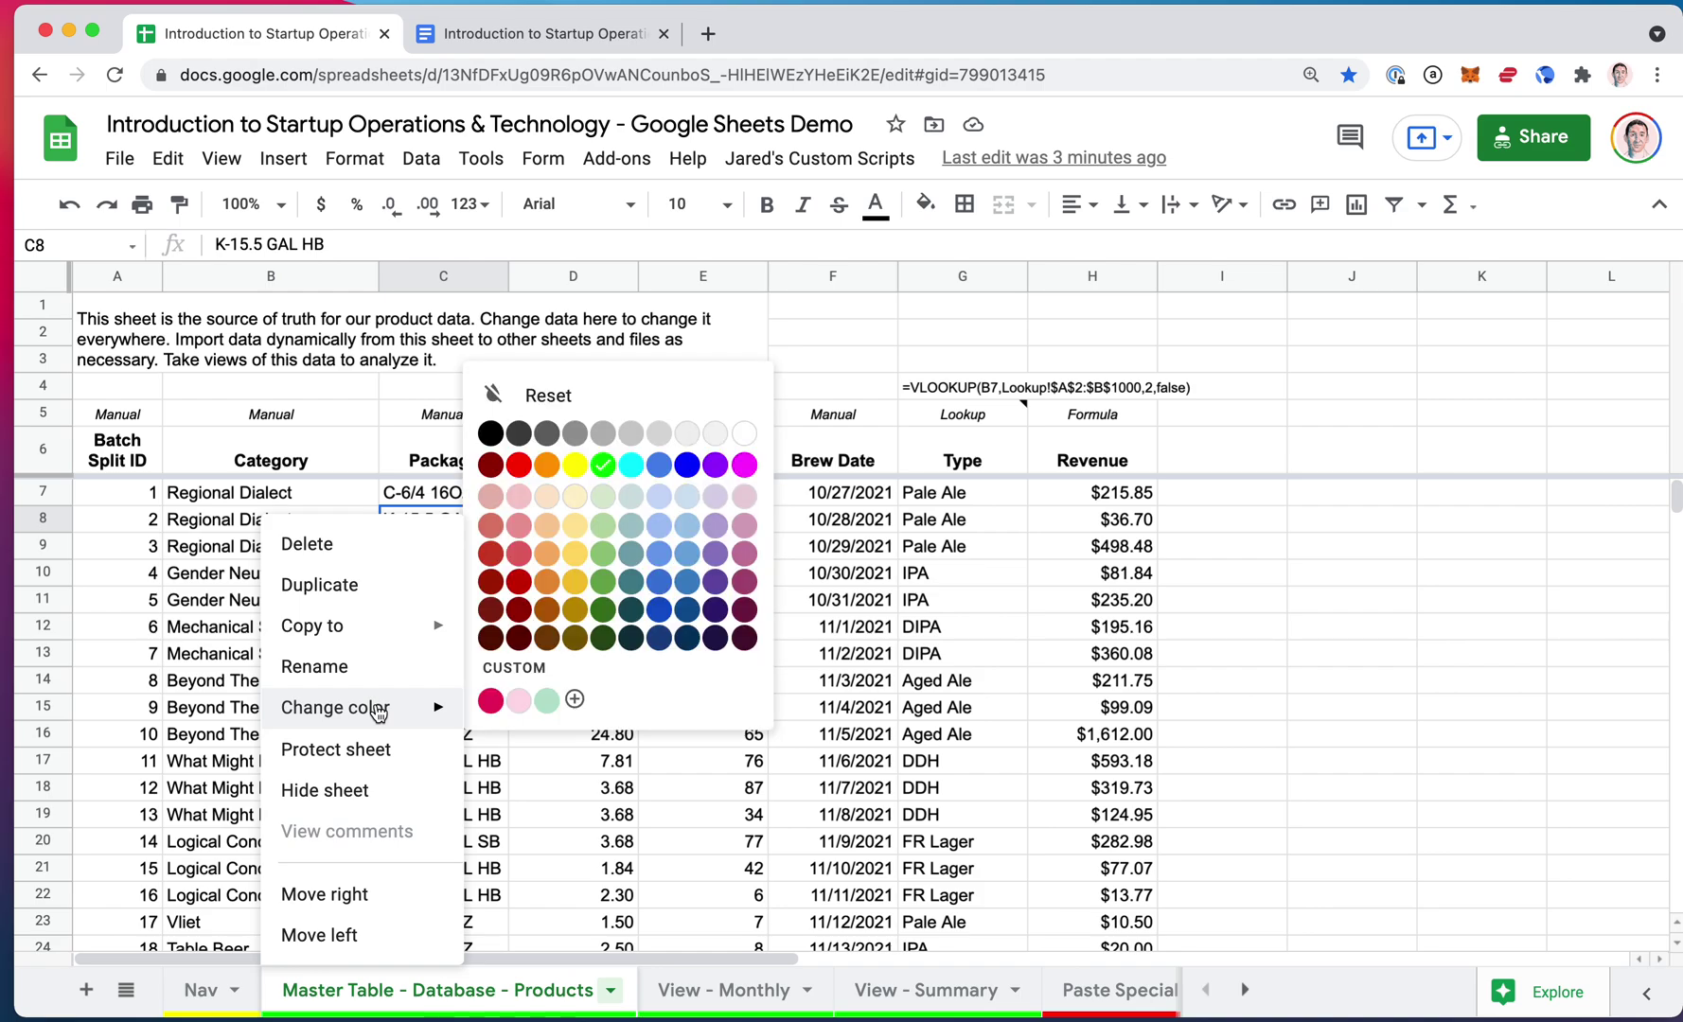
{"action": "left_click", "coordinate": [631, 465]}
{"action": "left_click", "coordinate": [611, 991]}
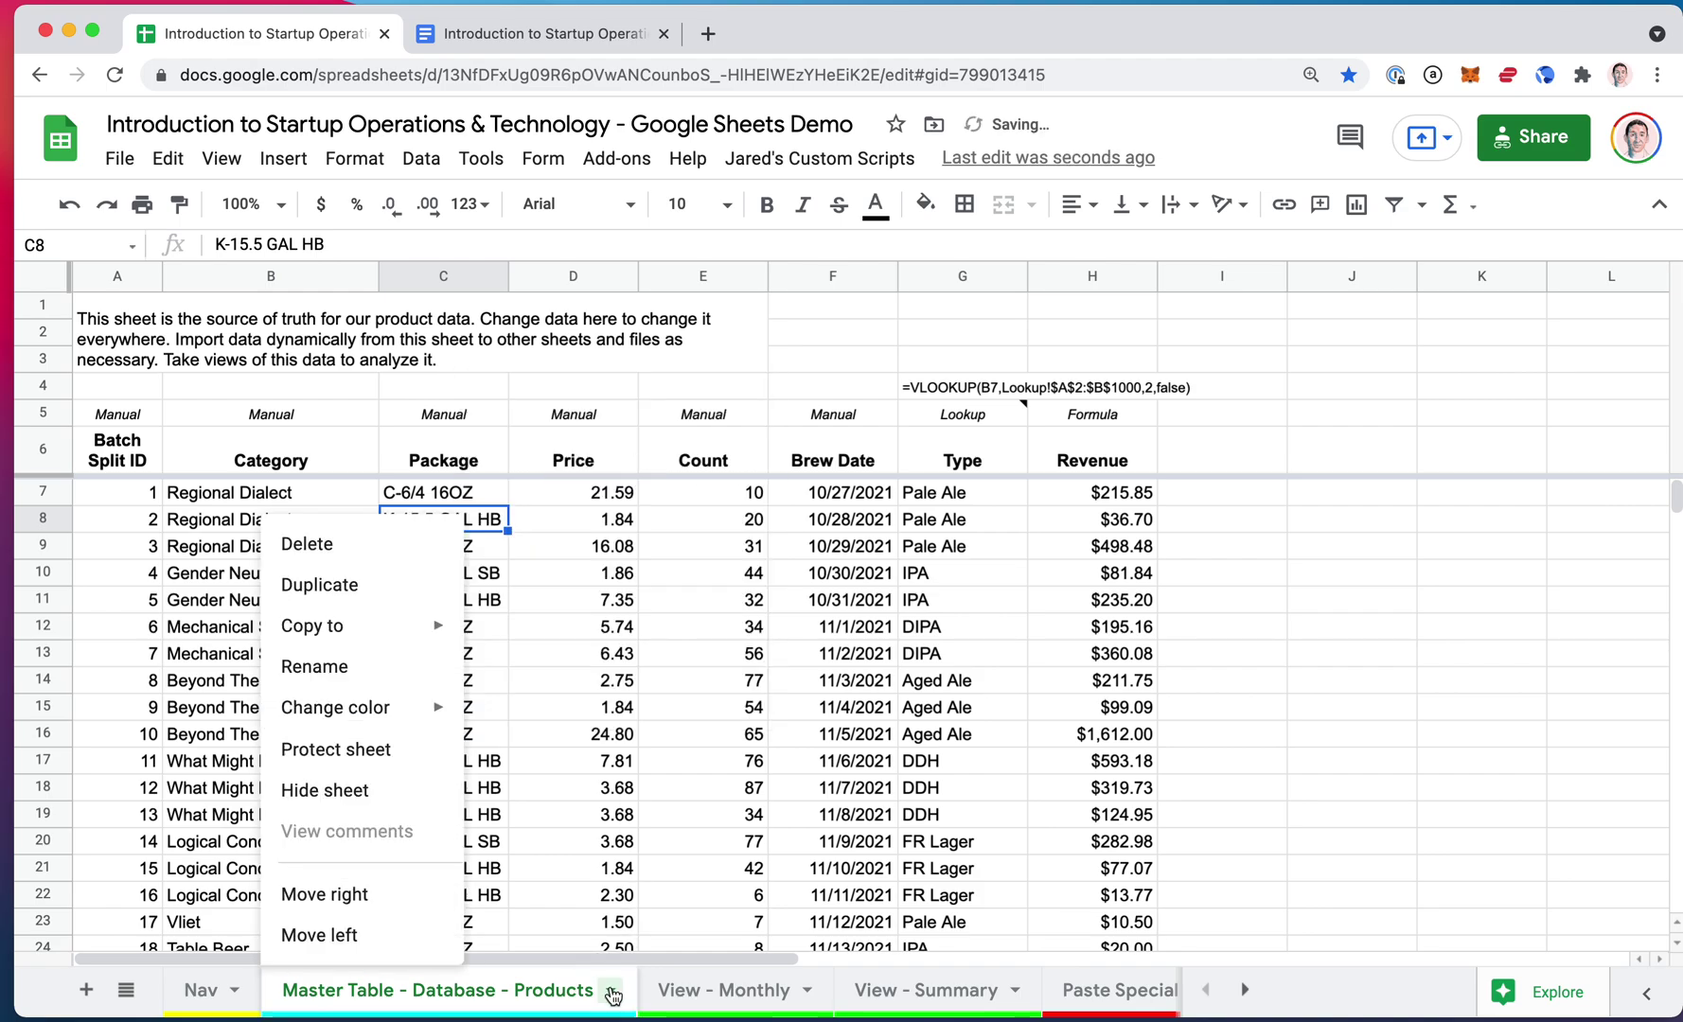
{"action": "mouse_move", "coordinate": [402, 705]}
{"action": "left_click", "coordinate": [605, 465]}
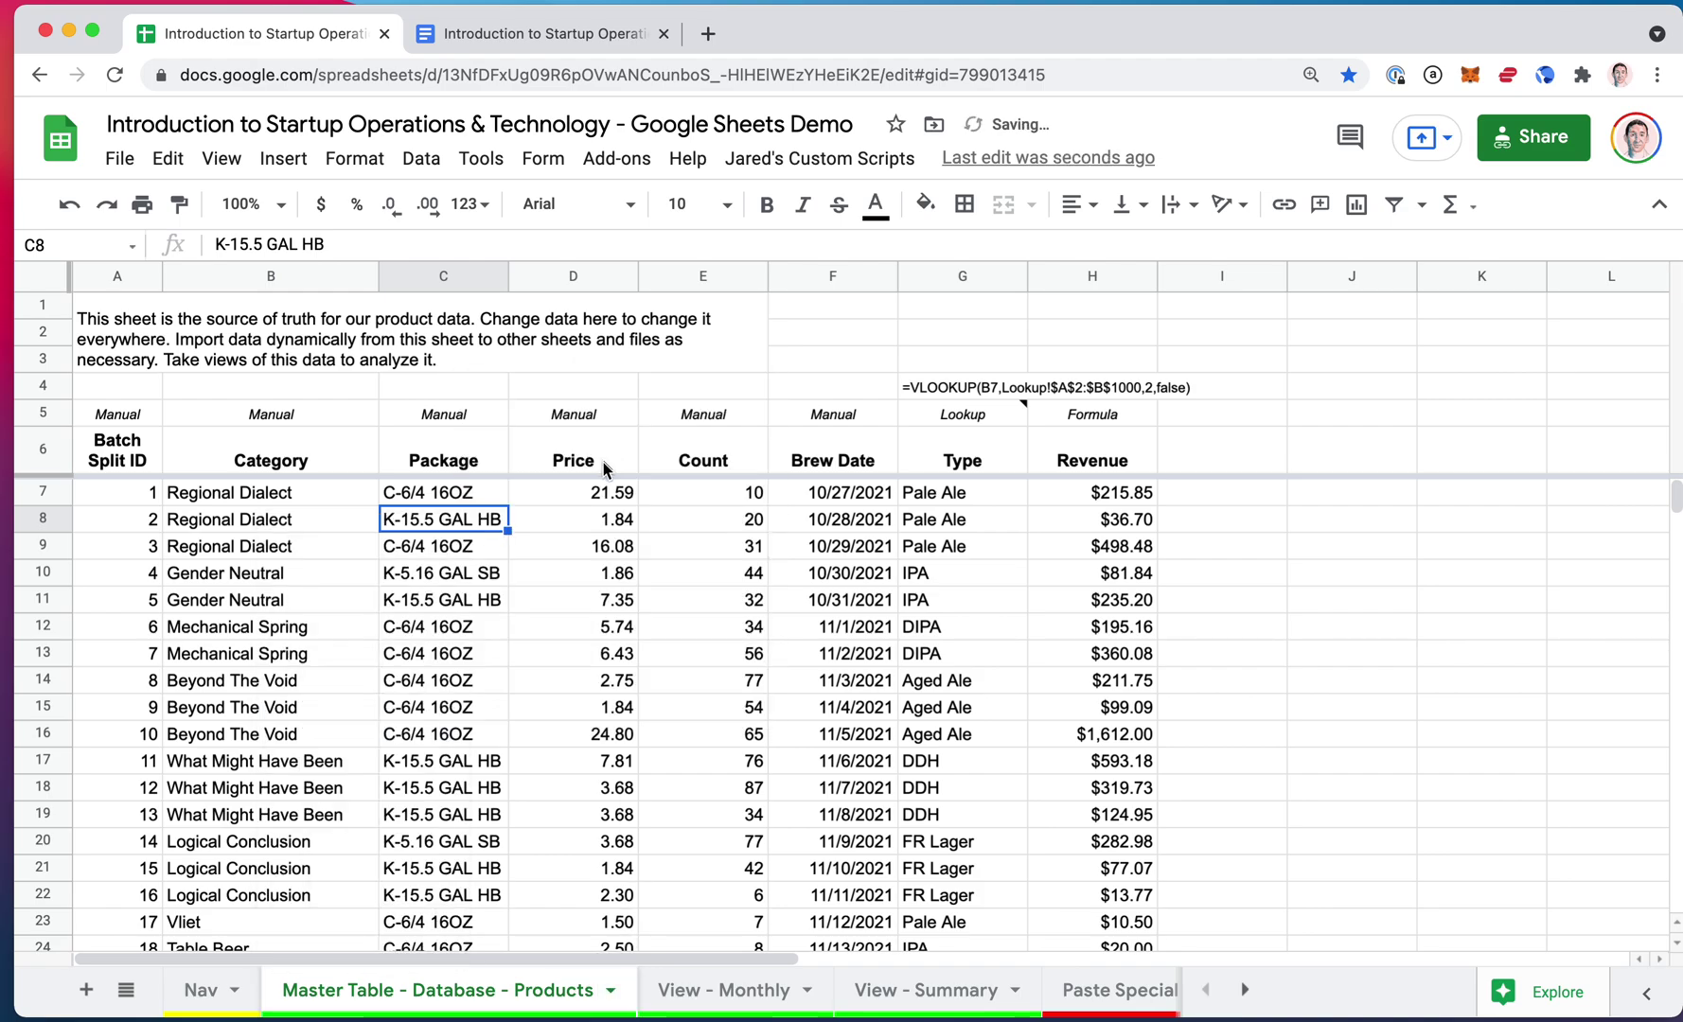
- Examine the course materials' screenshot above section 5.8 for sheet tab colors matched to process instructions
{"action": "left_click", "coordinate": [546, 36]}
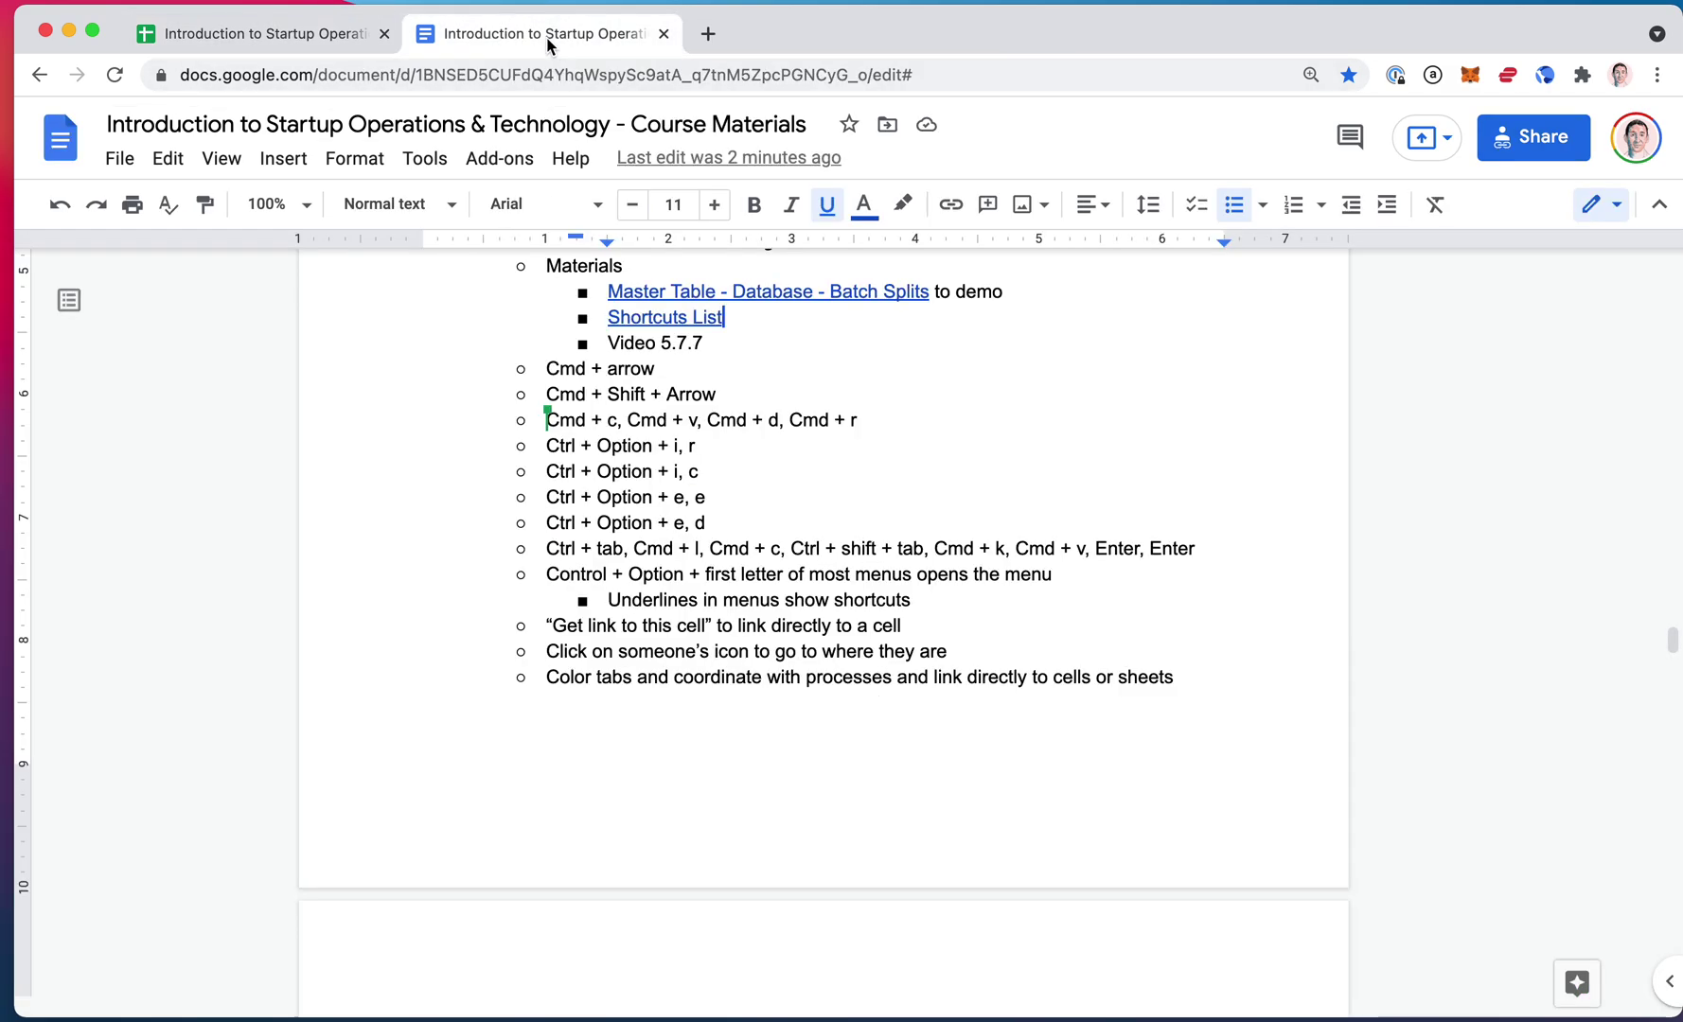
{"action": "scroll", "coordinate": [632, 453], "scroll_direction": "up", "scroll_amount": 5}
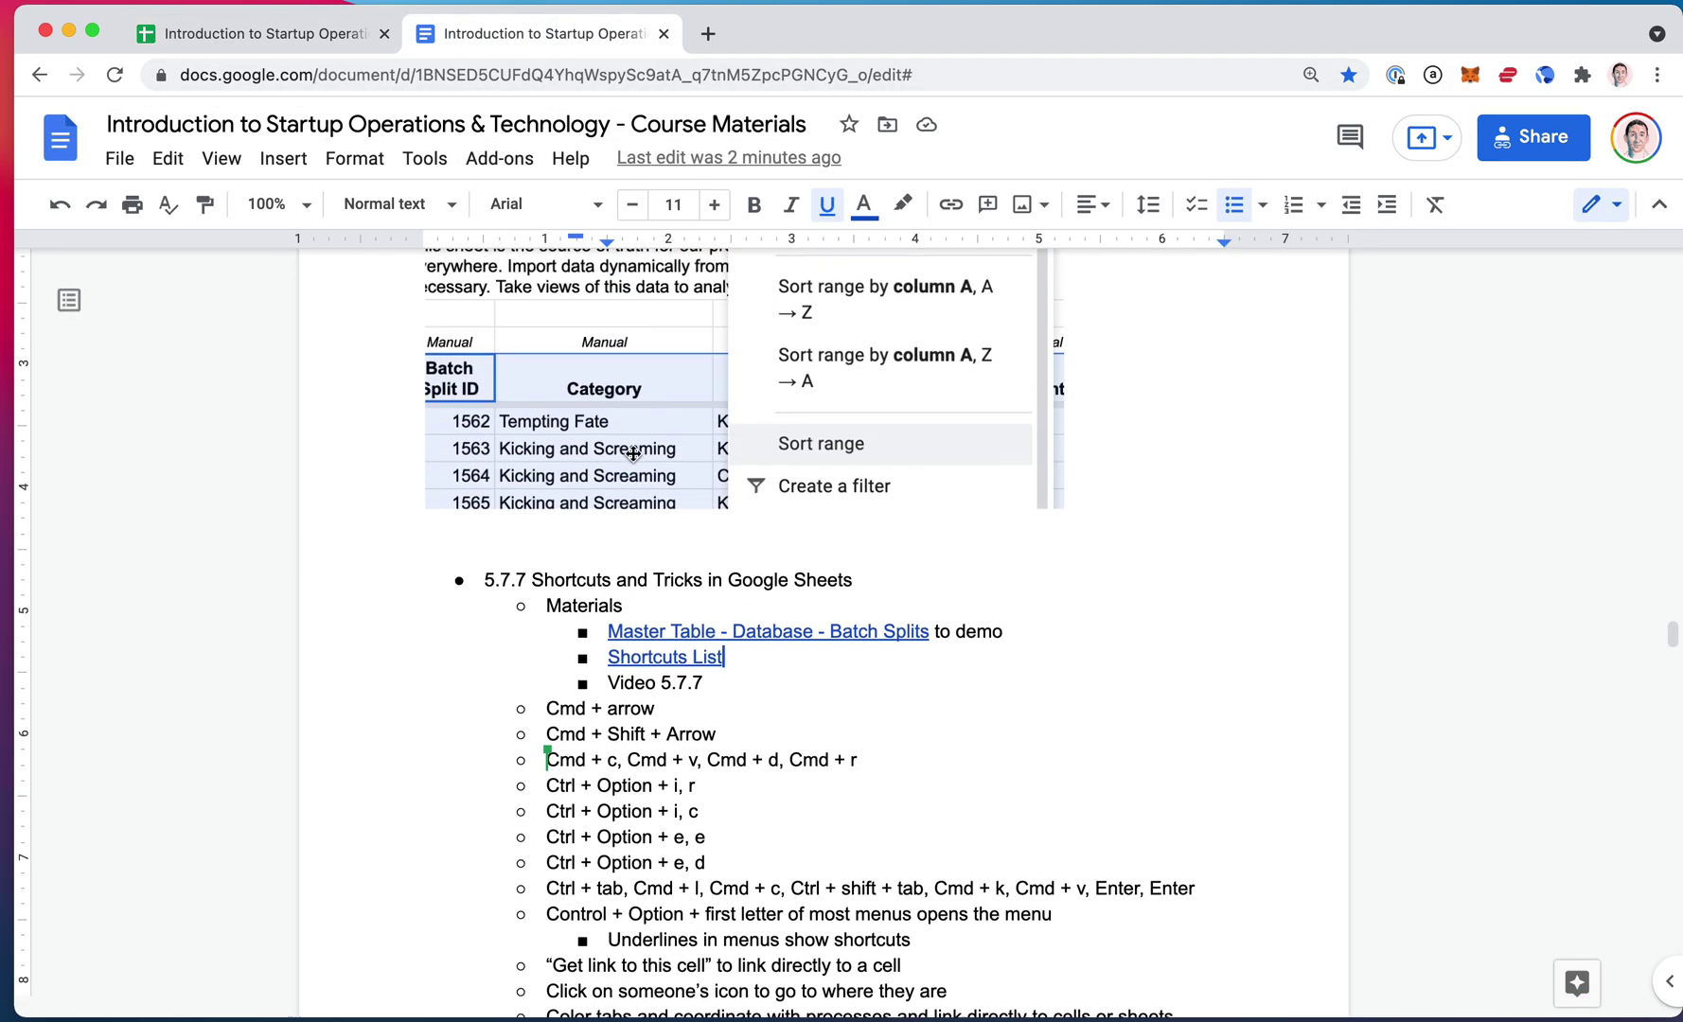
{"action": "scroll", "coordinate": [632, 453], "scroll_direction": "down", "scroll_amount": 10}
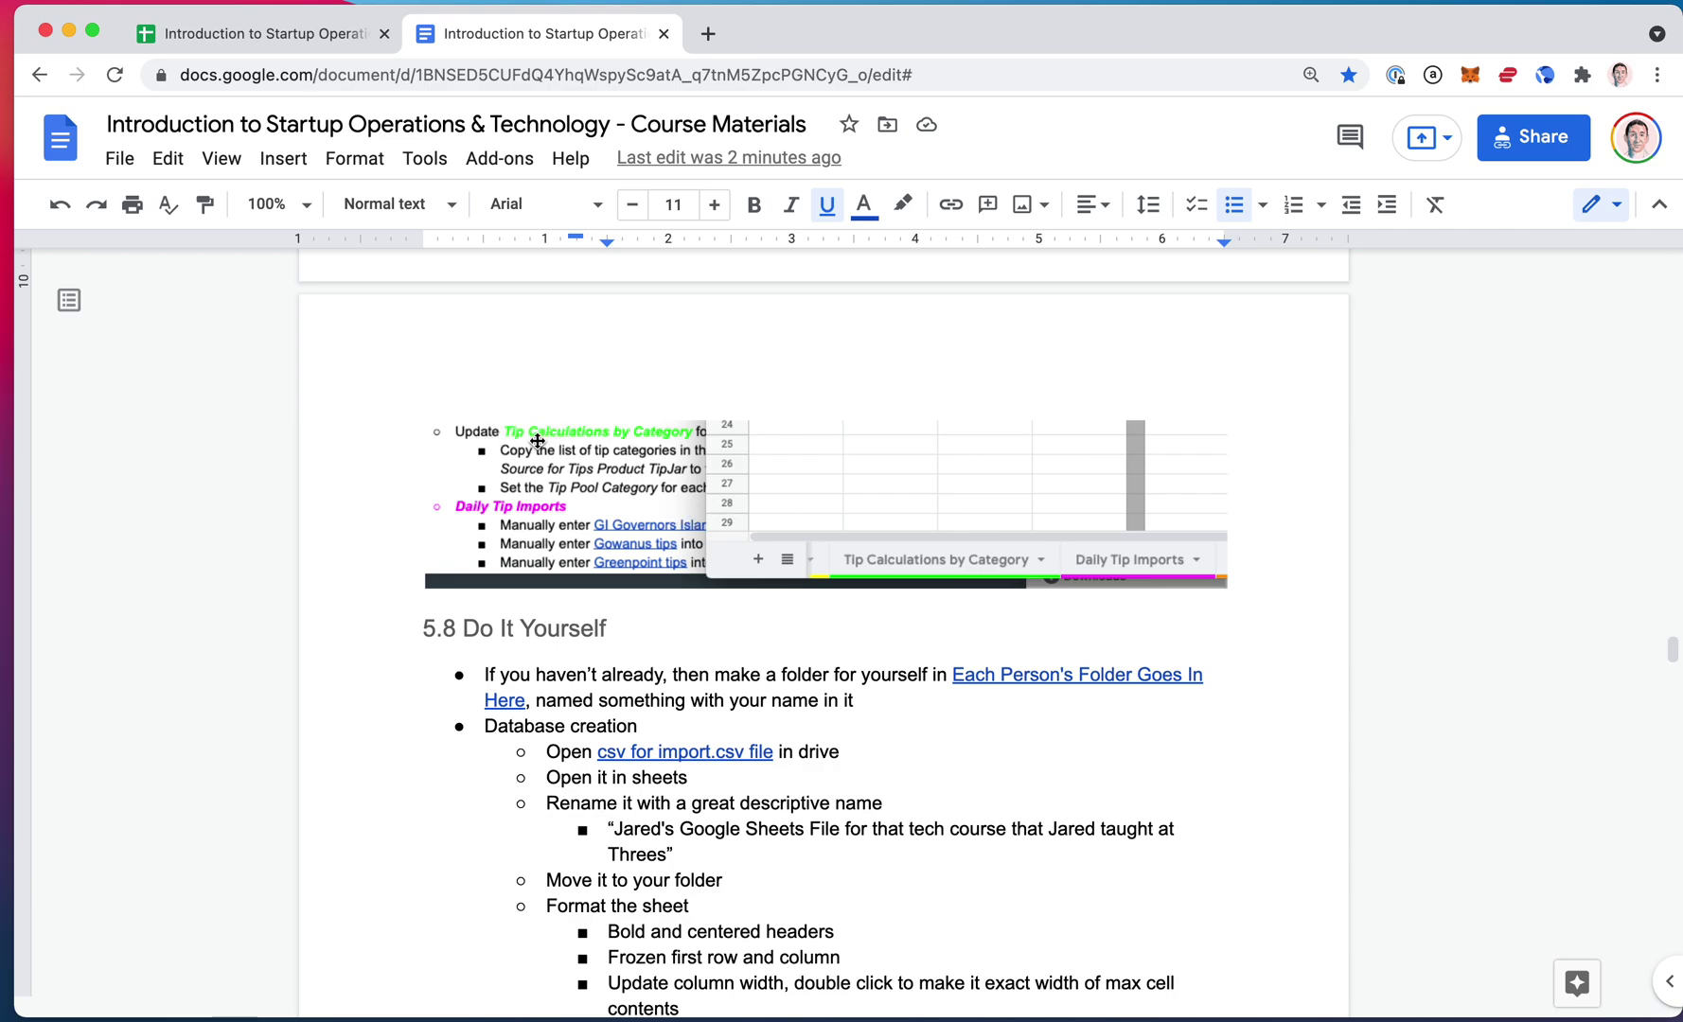
{"action": "key", "text": "super+plus"}
{"action": "key", "text": "super+plus"}
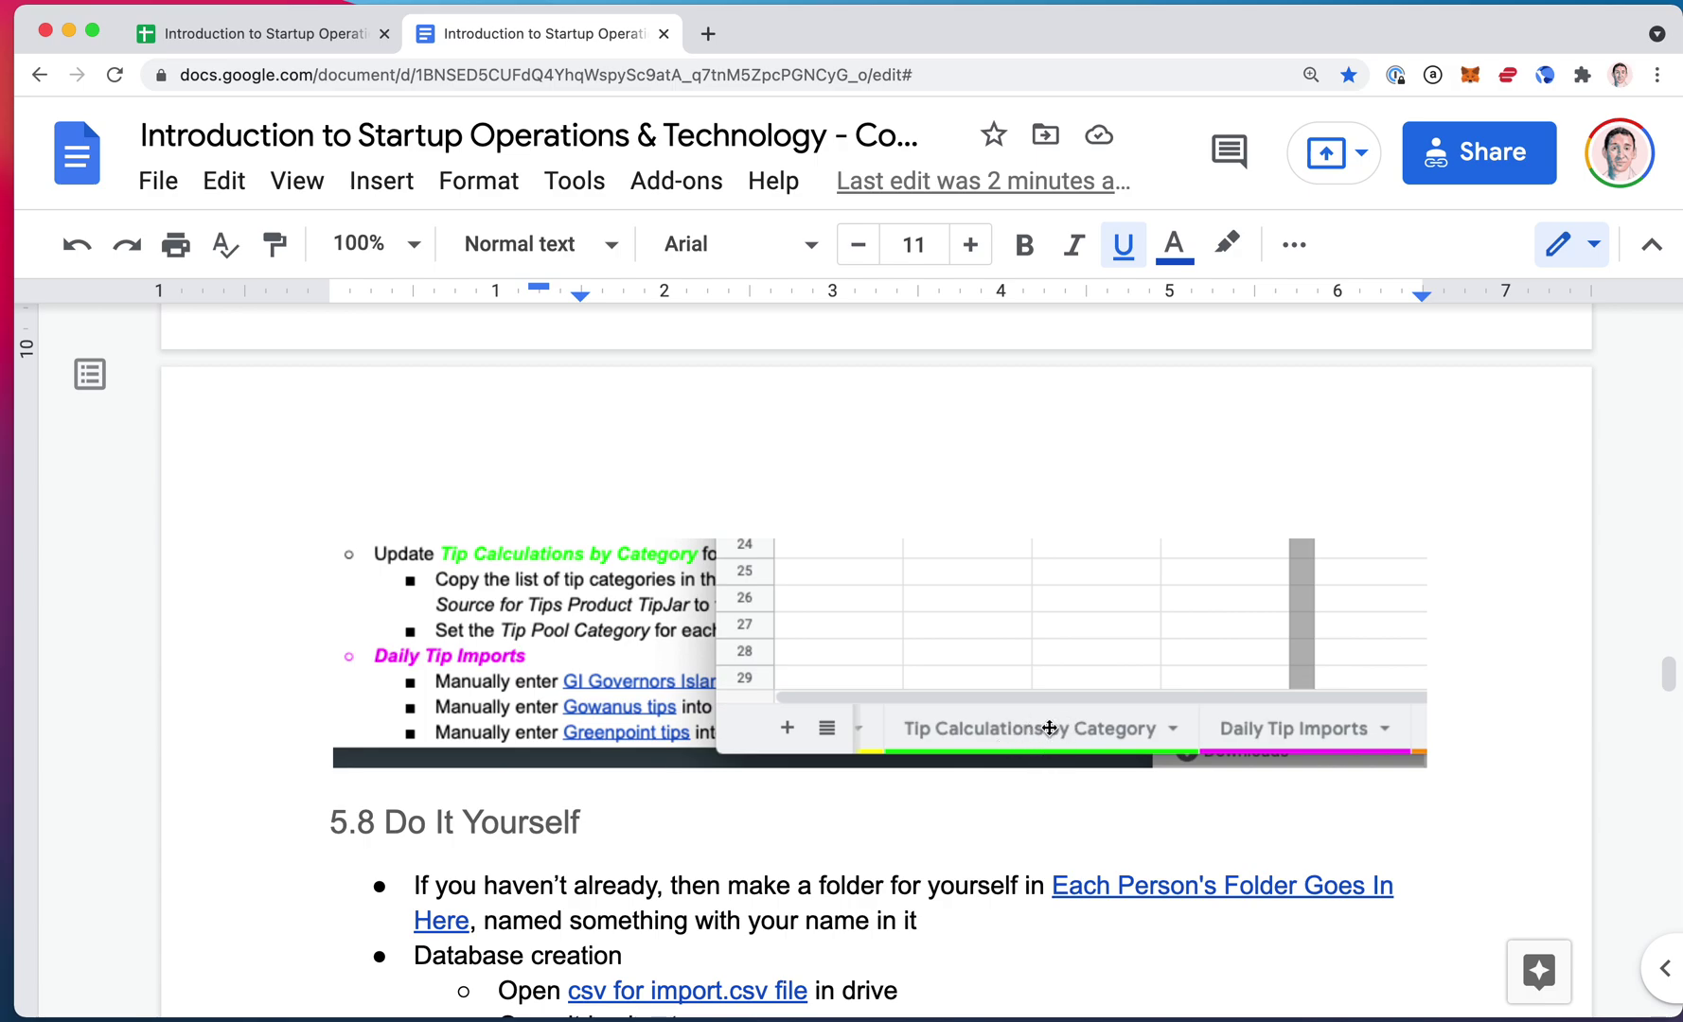
{"action": "key", "text": "super+minus"}
{"action": "key", "text": "super+minus"}
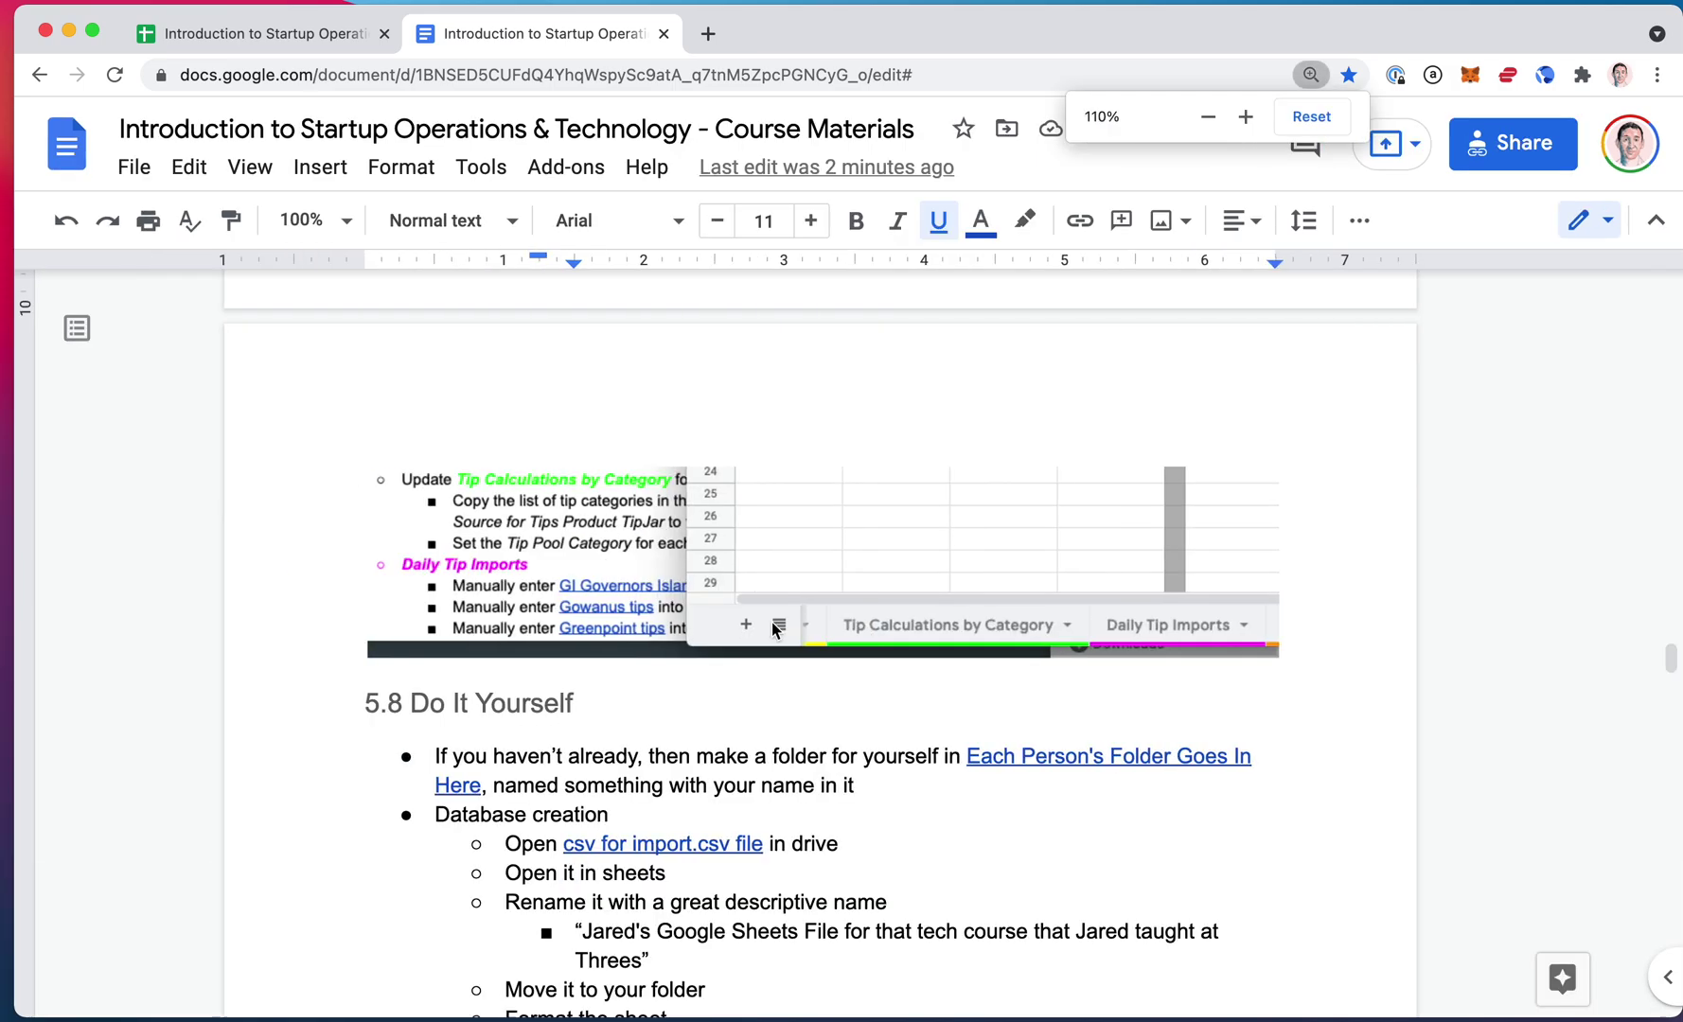
{"action": "key", "text": "super+minus"}
{"action": "key", "text": "super+equal"}
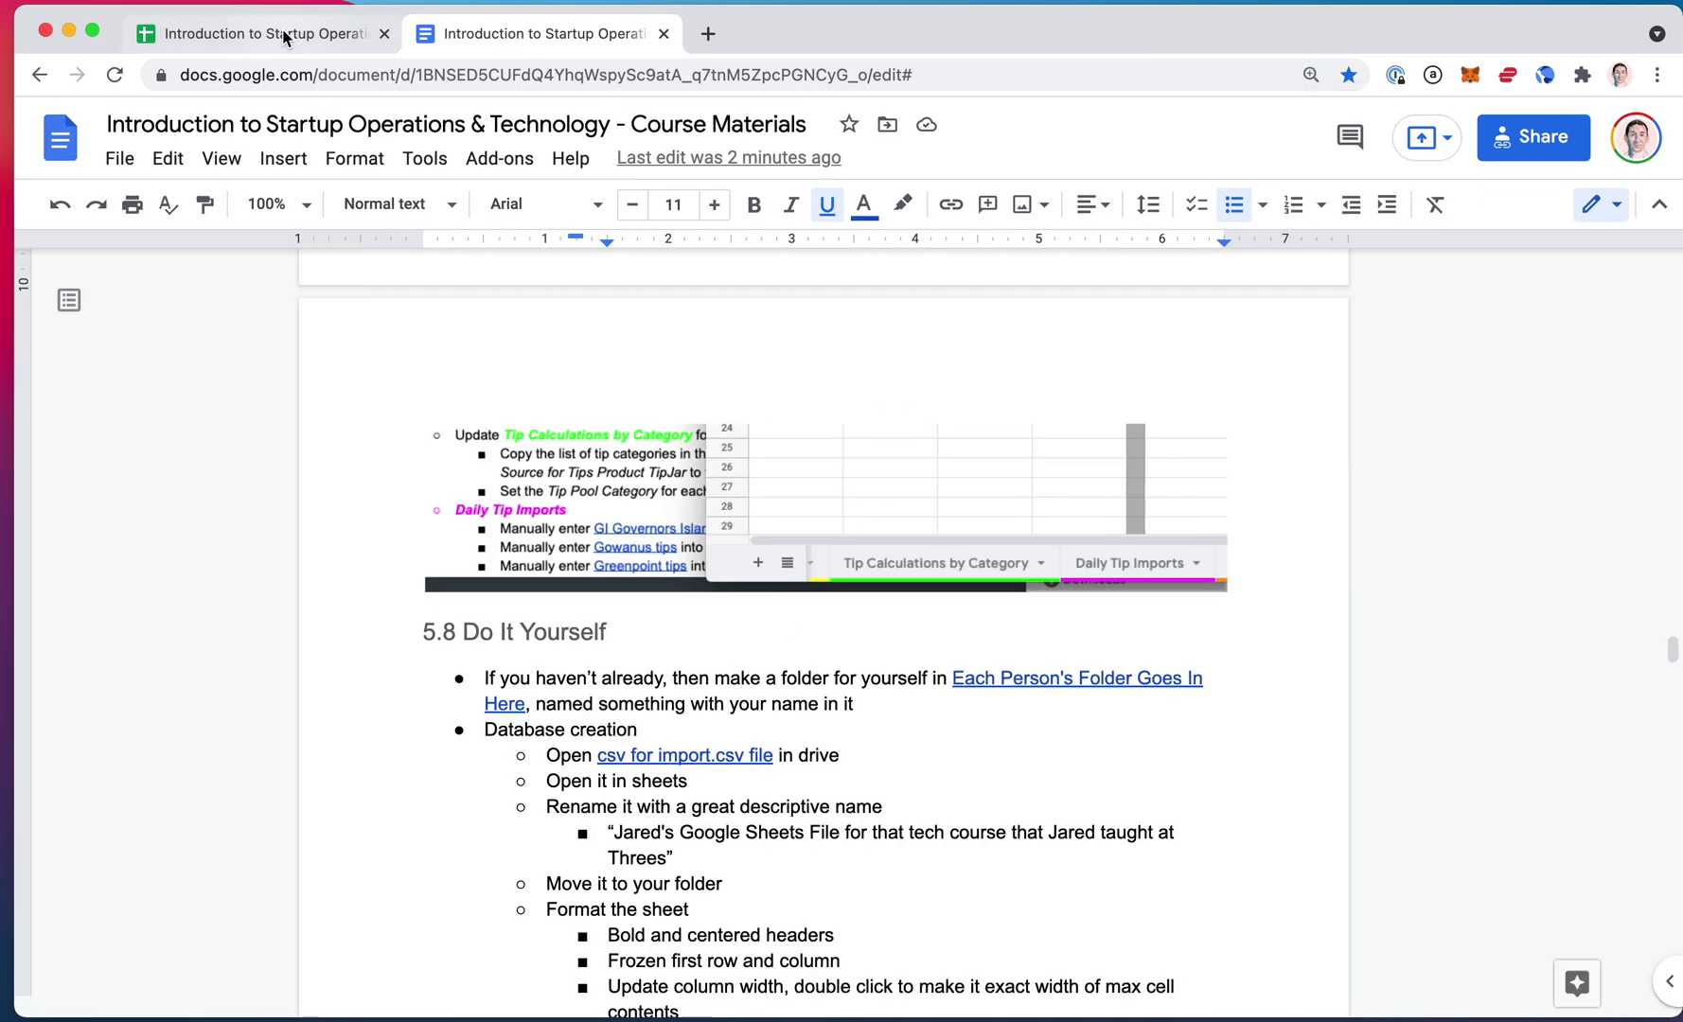
- Revisit the demo spreadsheet and review the 5.7.7 Shortcuts and Tricks list in the course materials, placing the cursor after Shortcuts List
{"action": "left_click", "coordinate": [280, 34]}
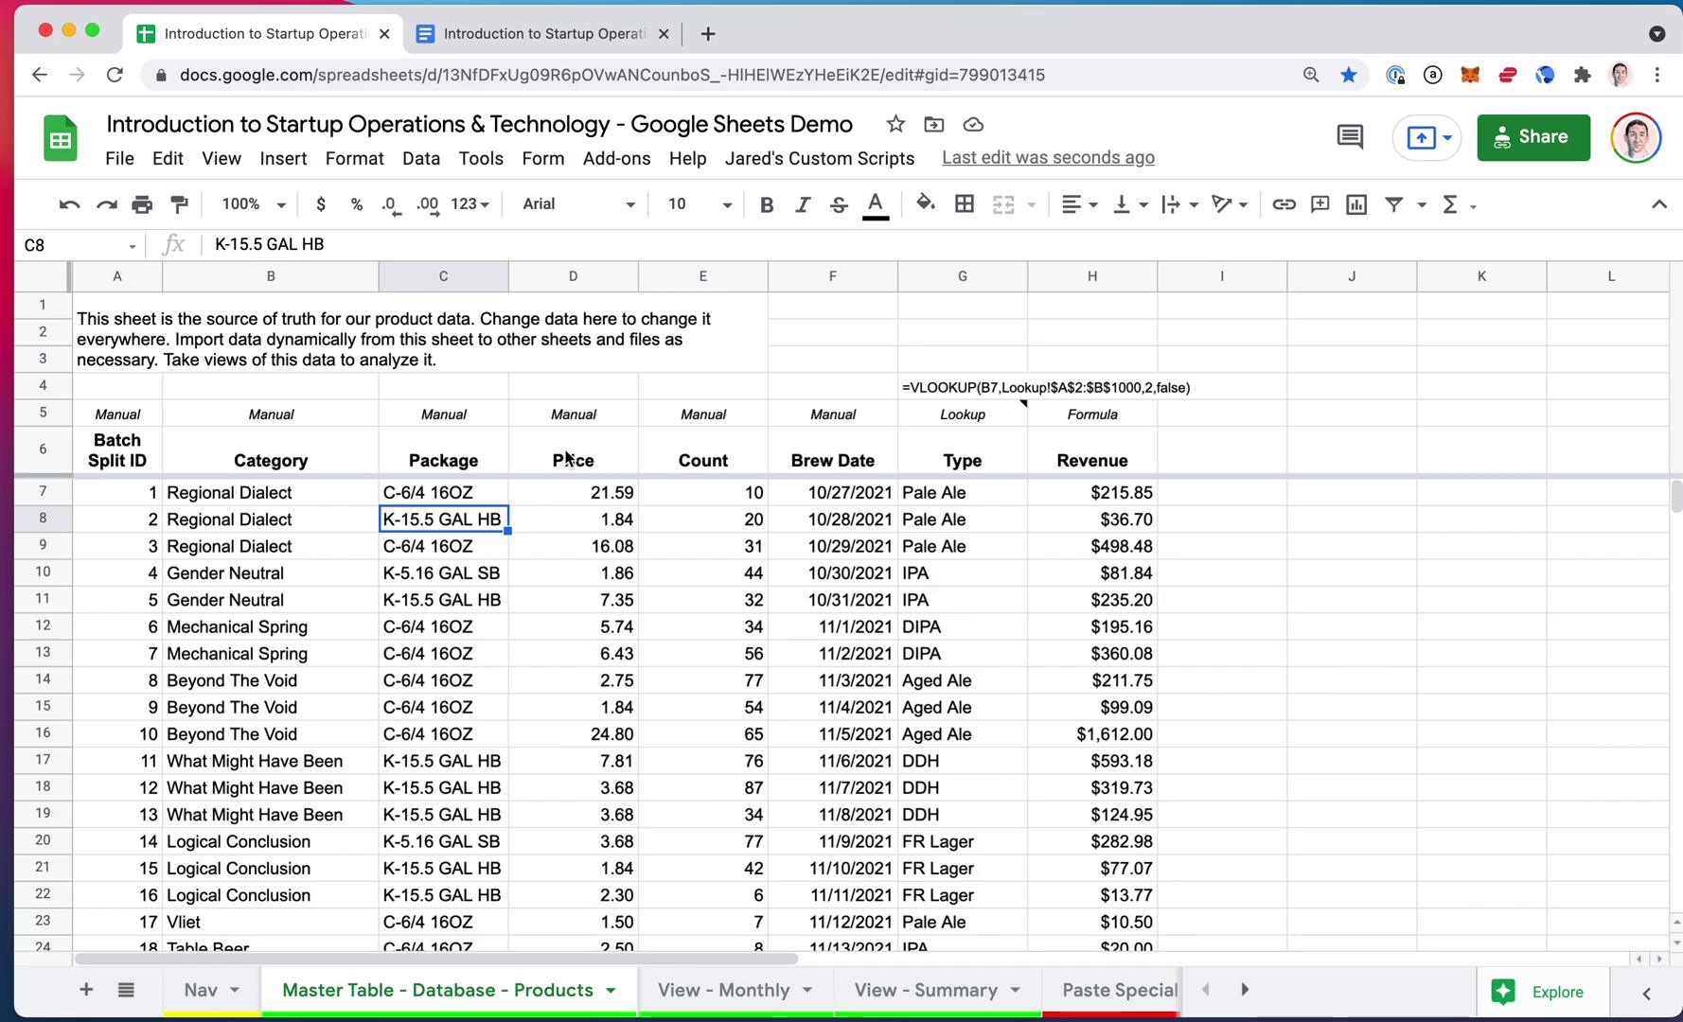
{"action": "left_click", "coordinate": [569, 36]}
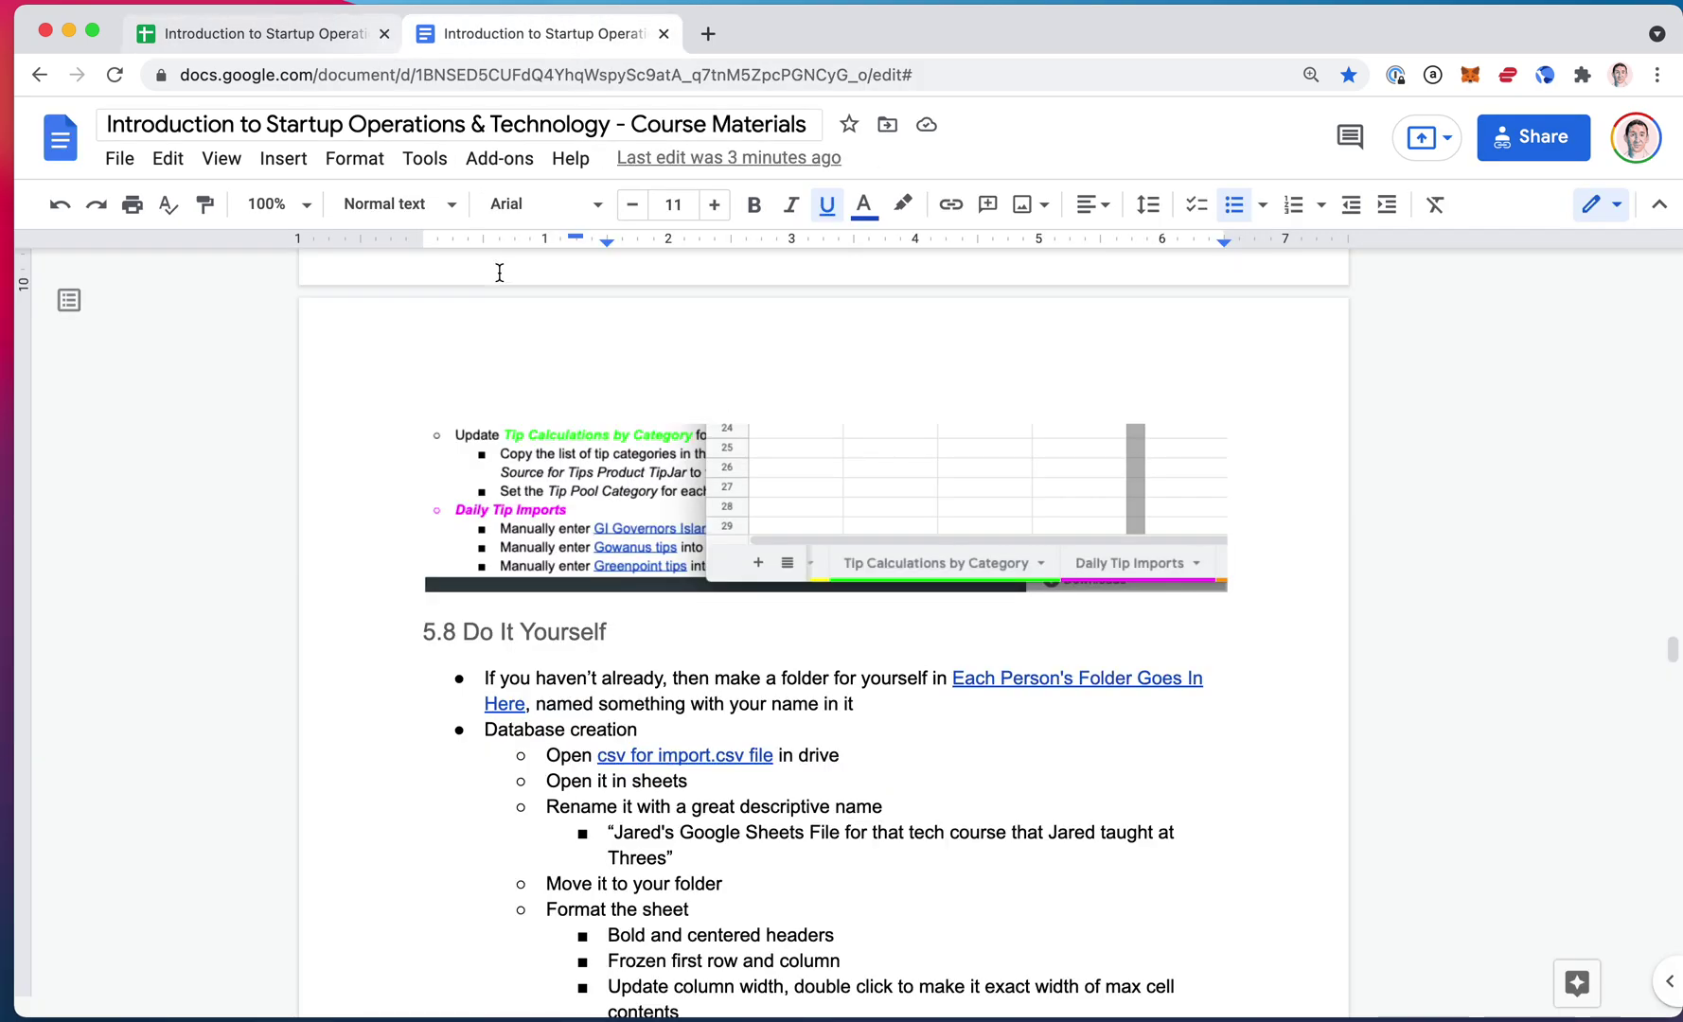
{"action": "scroll", "coordinate": [554, 475], "scroll_direction": "up", "scroll_amount": 5}
{"action": "scroll", "coordinate": [554, 475], "scroll_direction": "up", "scroll_amount": 3}
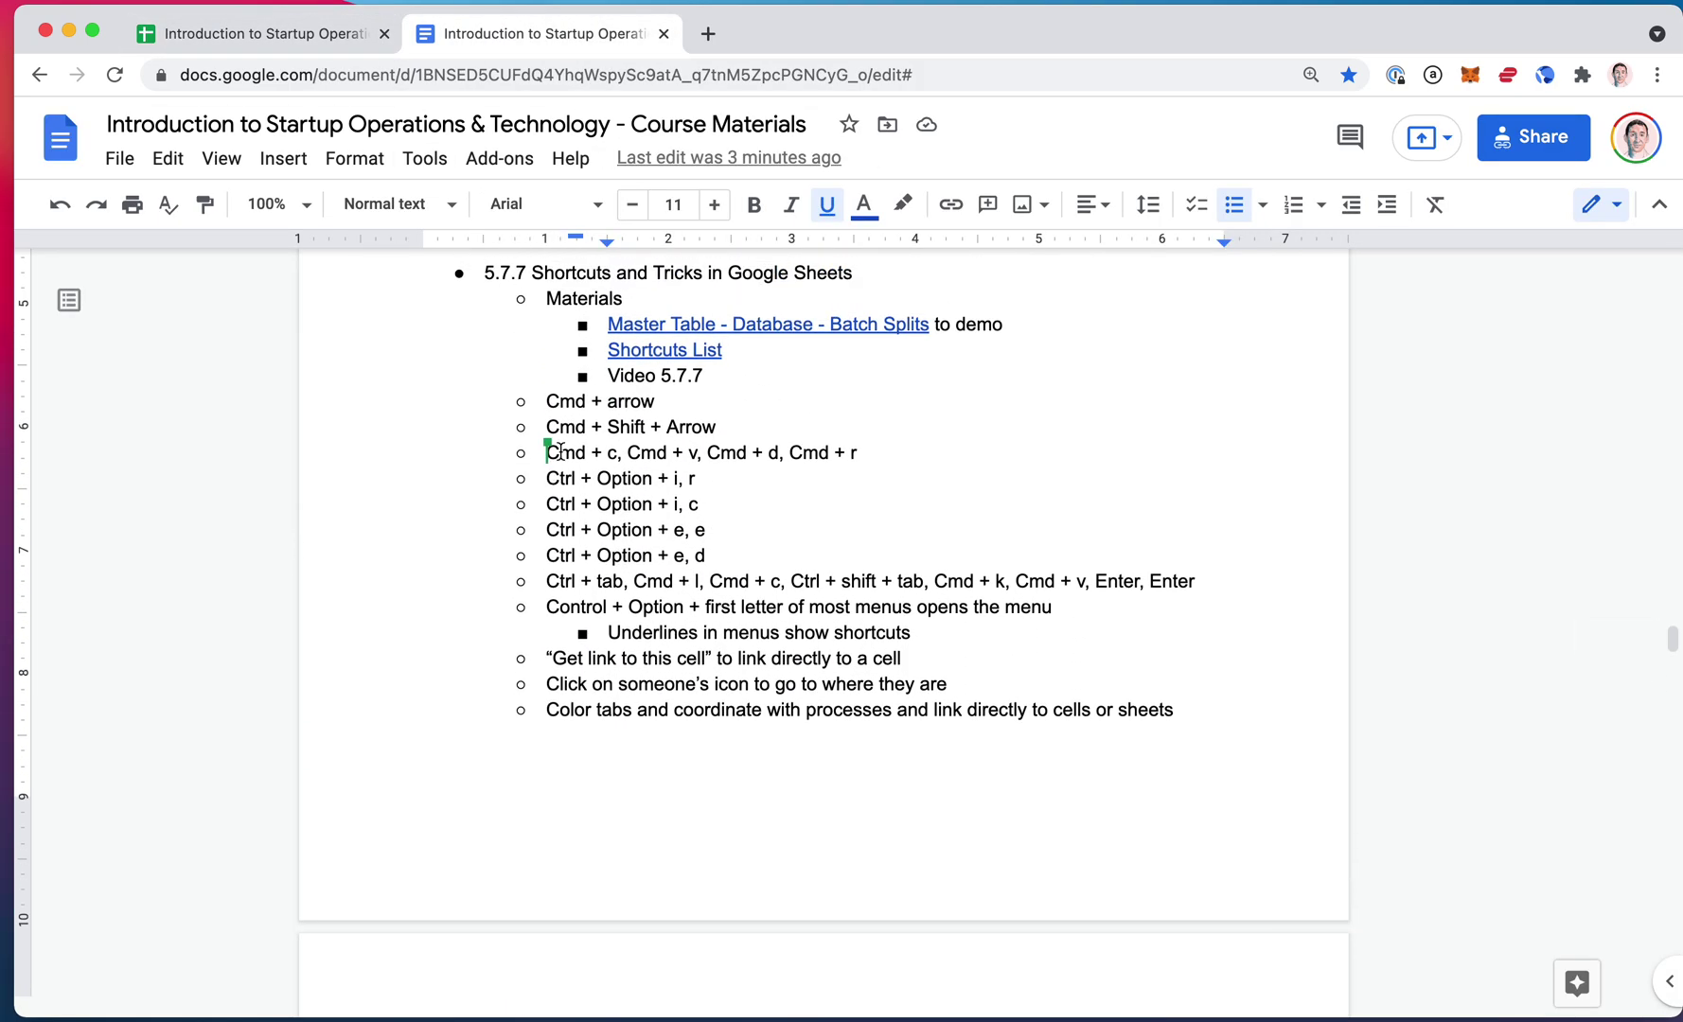
{"action": "left_click", "coordinate": [723, 376]}
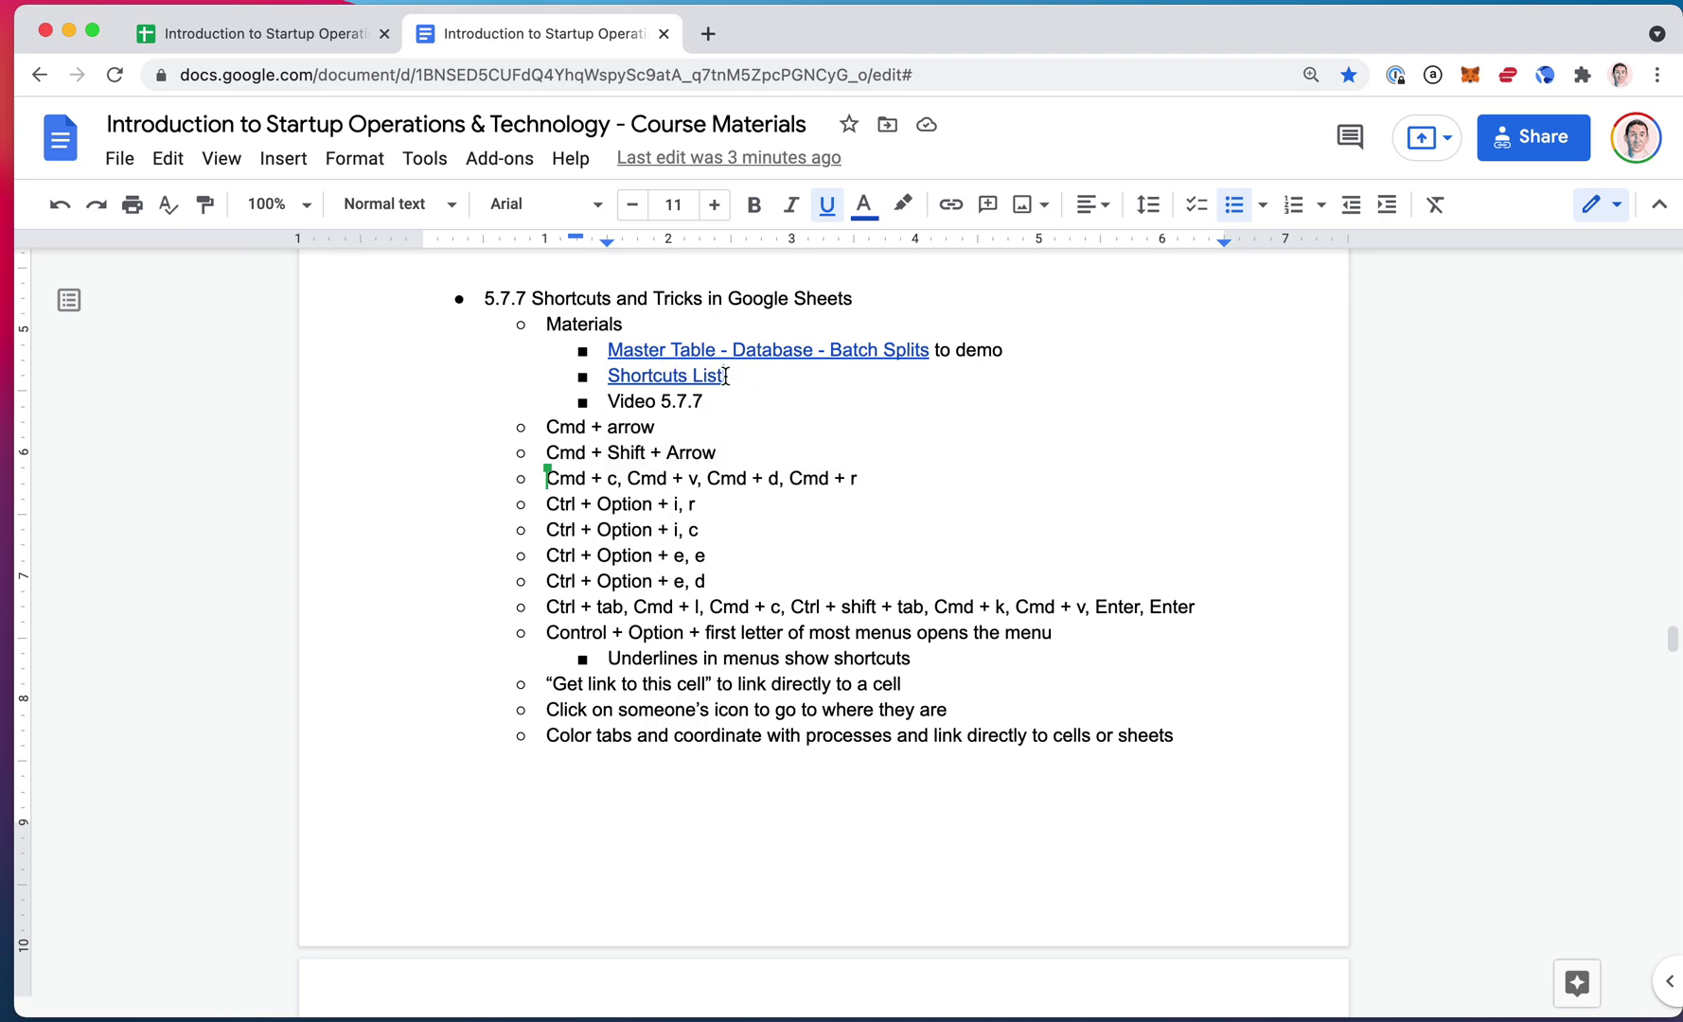
- Return to the demo spreadsheet, select Category cell B1102 and jump to the end of the column's data, settling on B1584
{"action": "left_click", "coordinate": [341, 34]}
{"action": "scroll", "coordinate": [255, 595], "scroll_direction": "down", "scroll_amount": 15}
{"action": "scroll", "coordinate": [257, 594], "scroll_direction": "down", "scroll_amount": 20}
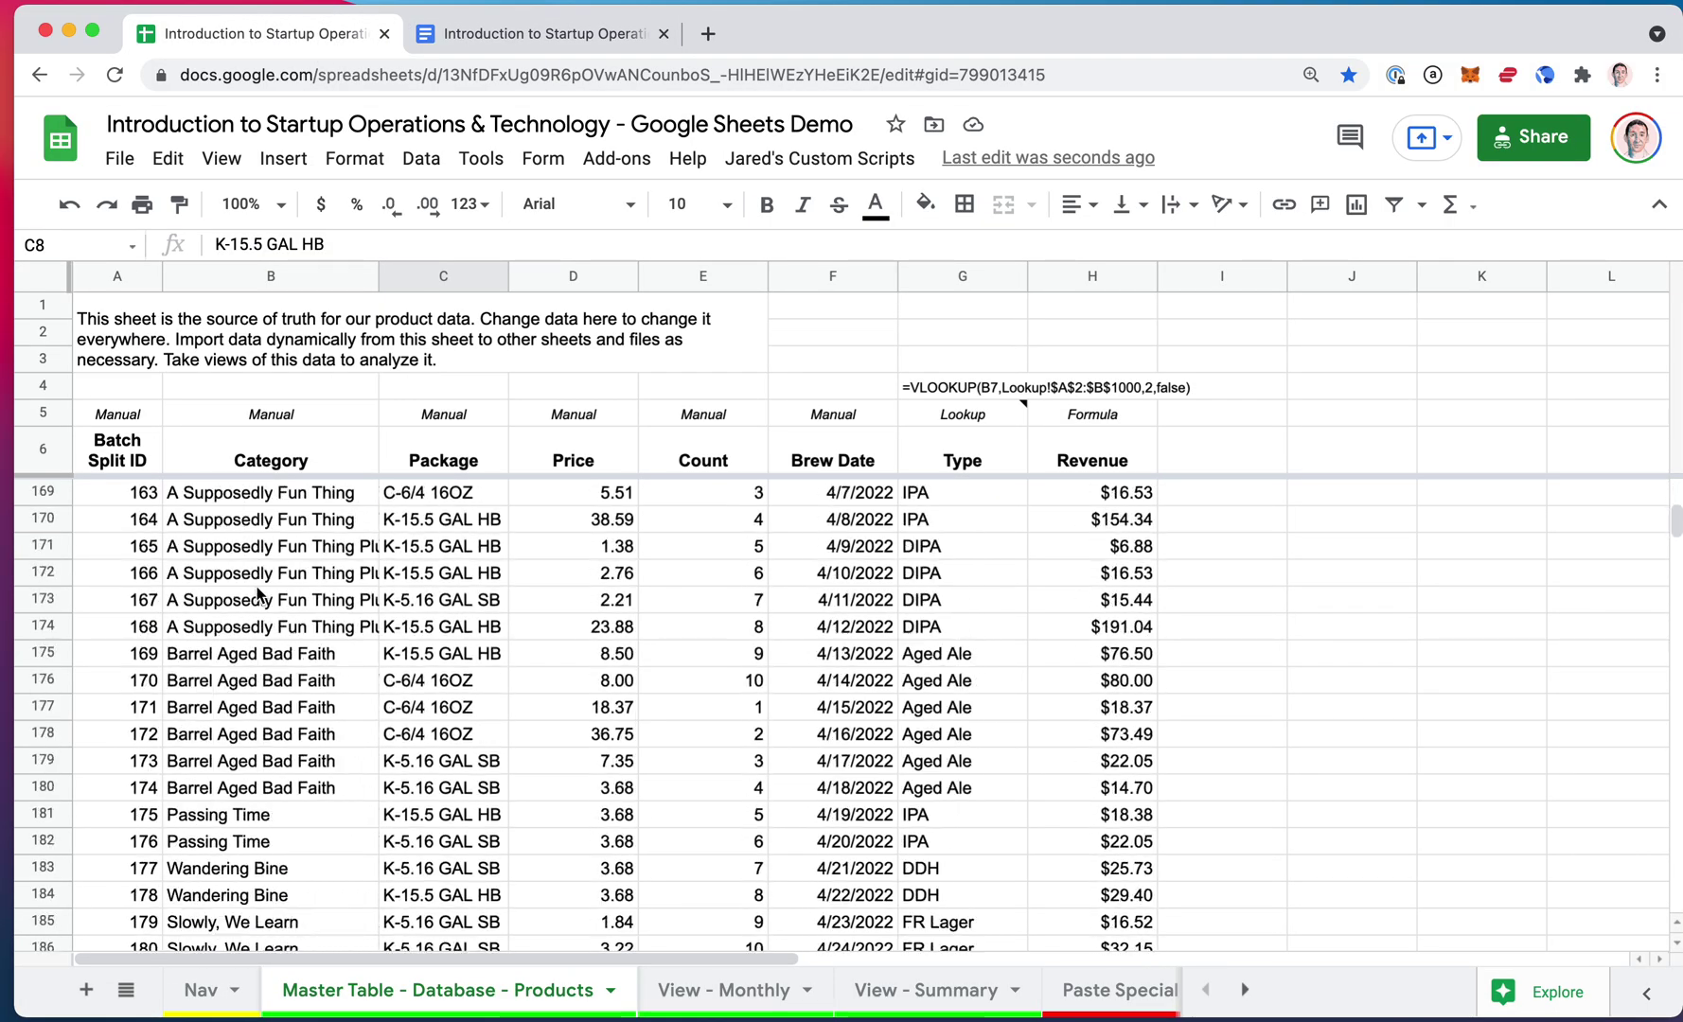
{"action": "scroll", "coordinate": [258, 595], "scroll_direction": "down", "scroll_amount": 20}
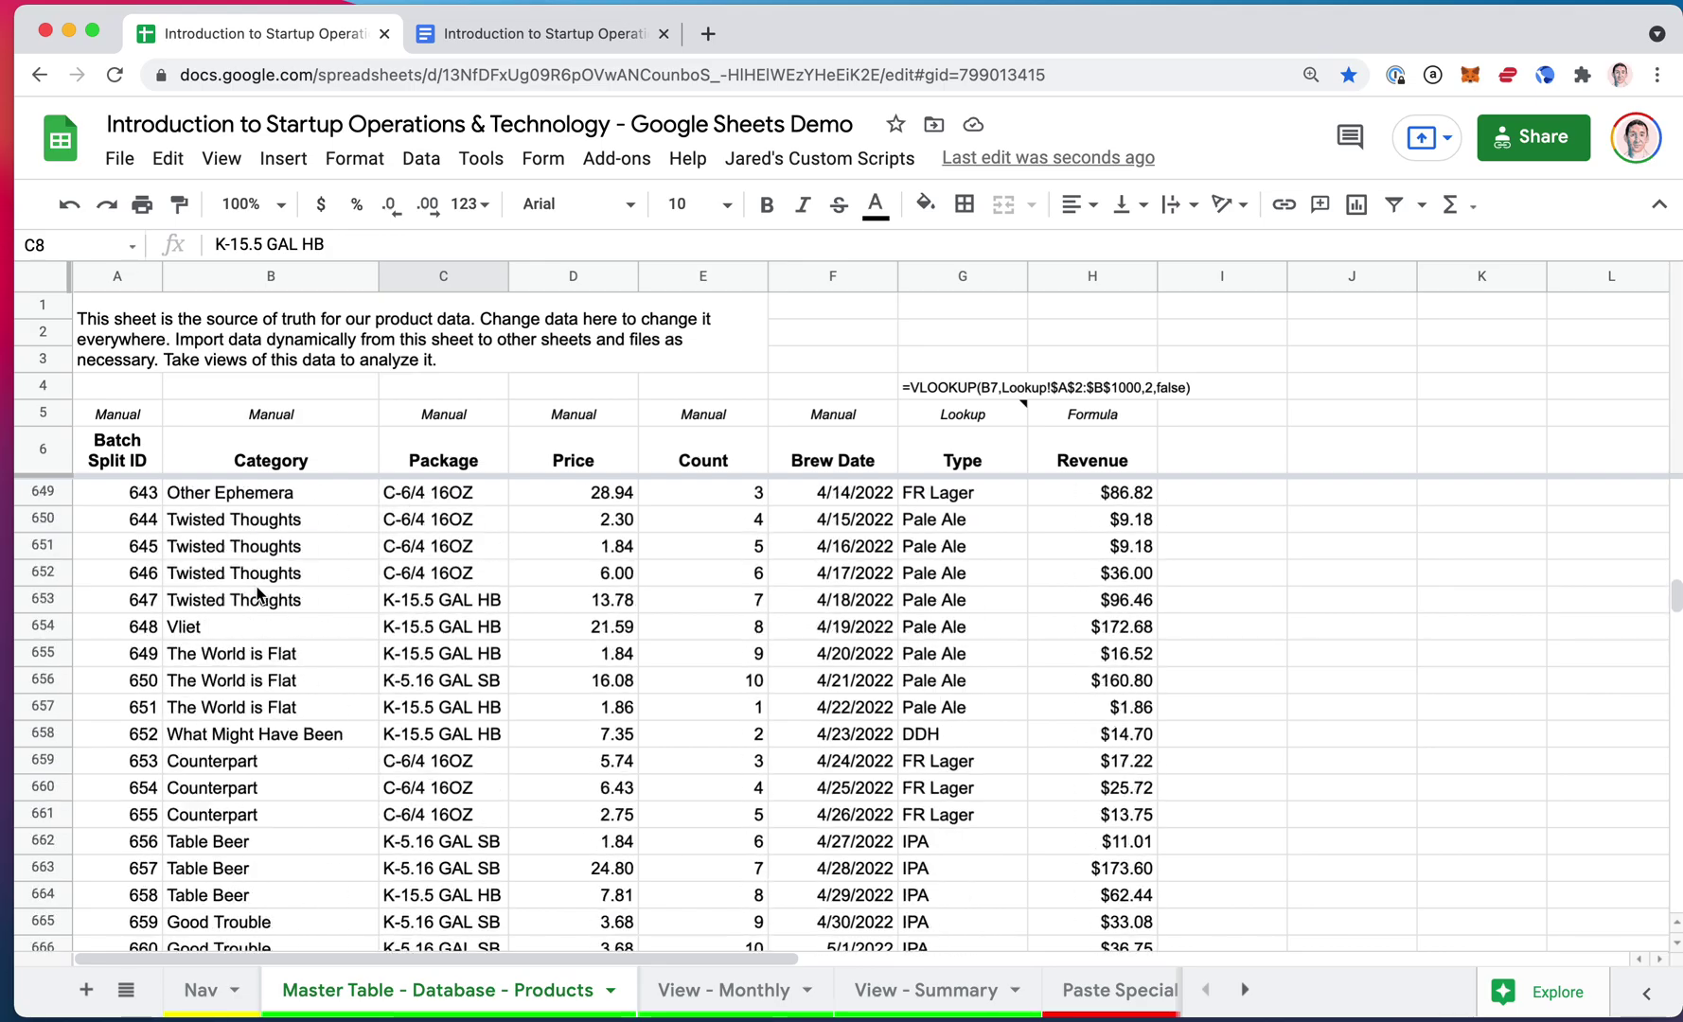
{"action": "scroll", "coordinate": [258, 594], "scroll_direction": "down", "scroll_amount": 12}
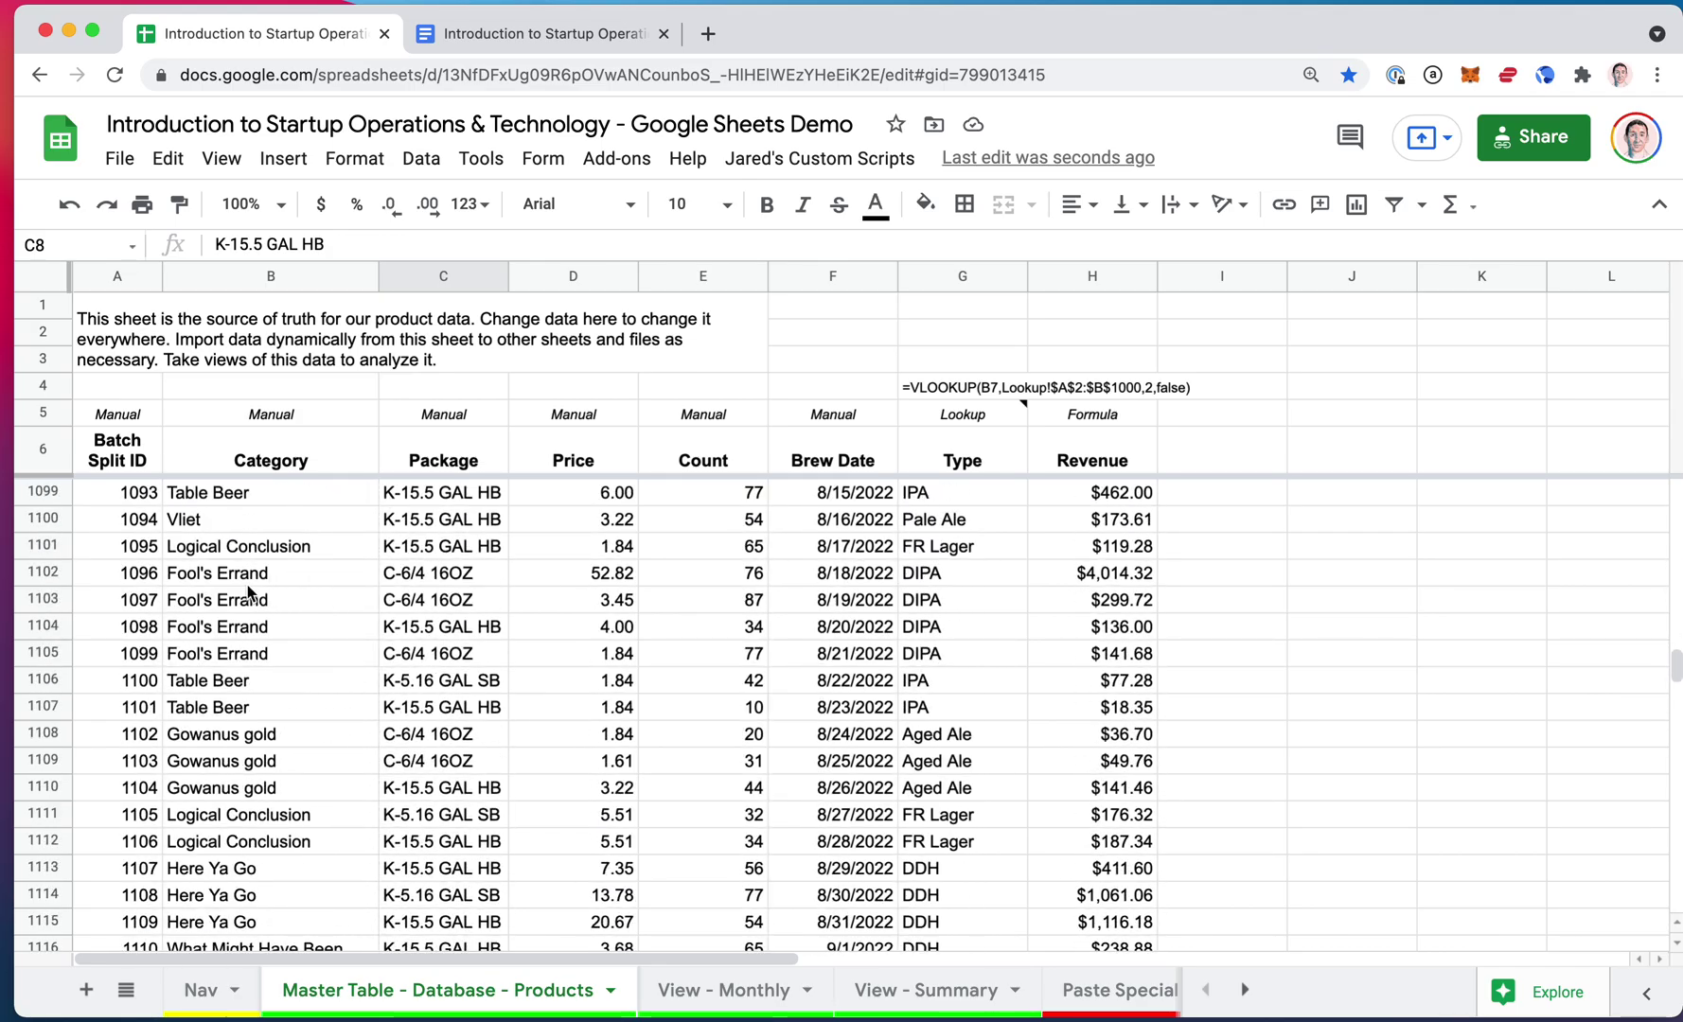
{"action": "left_click", "coordinate": [247, 575]}
{"action": "key", "text": "super+Down"}
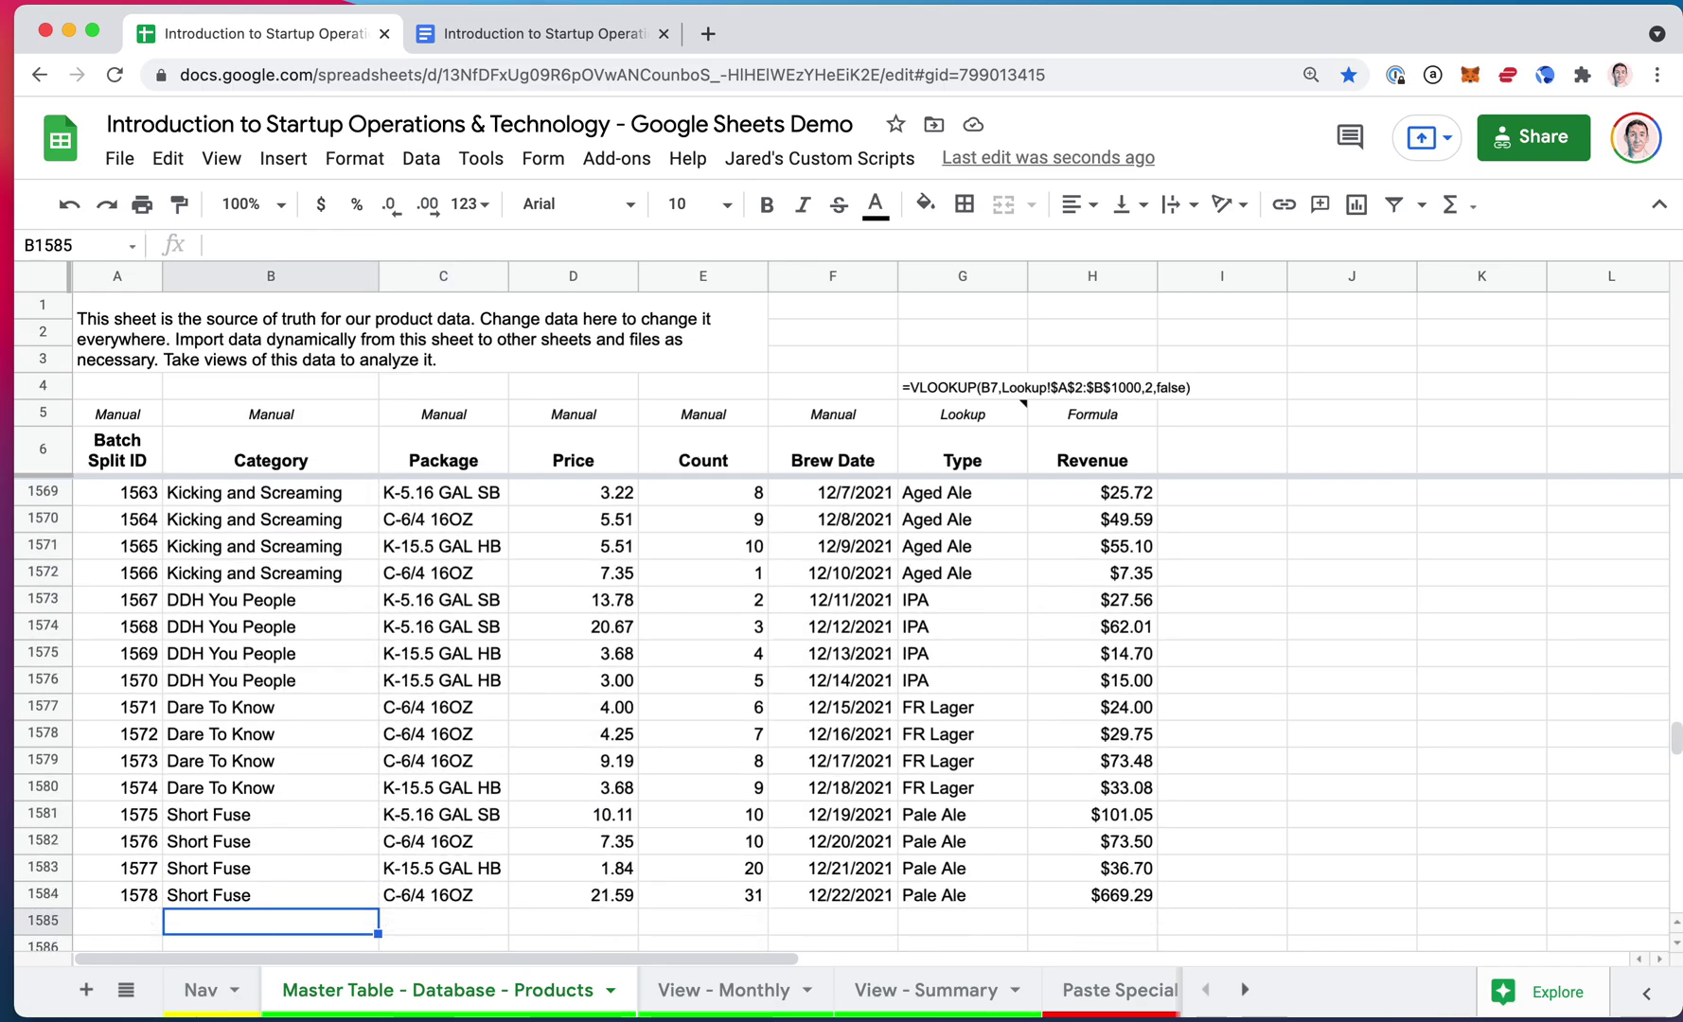
{"action": "scroll", "coordinate": [331, 635], "scroll_direction": "down", "scroll_amount": 16}
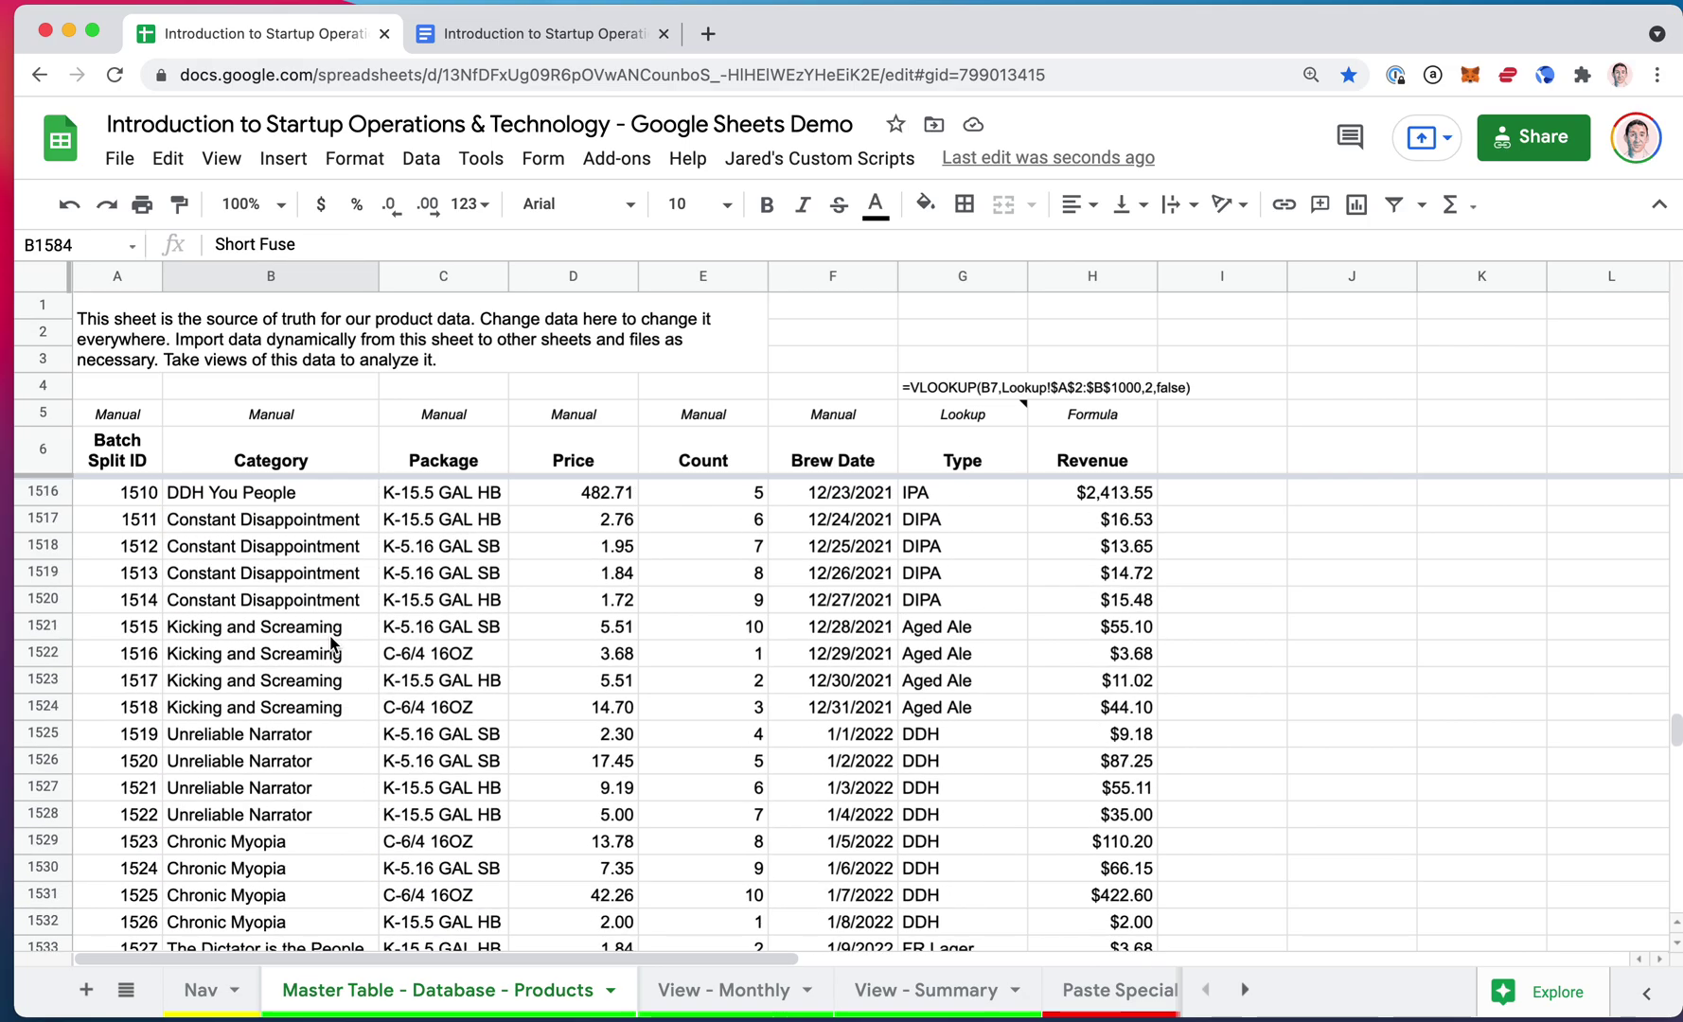
{"action": "scroll", "coordinate": [330, 635], "scroll_direction": "up", "scroll_amount": 18}
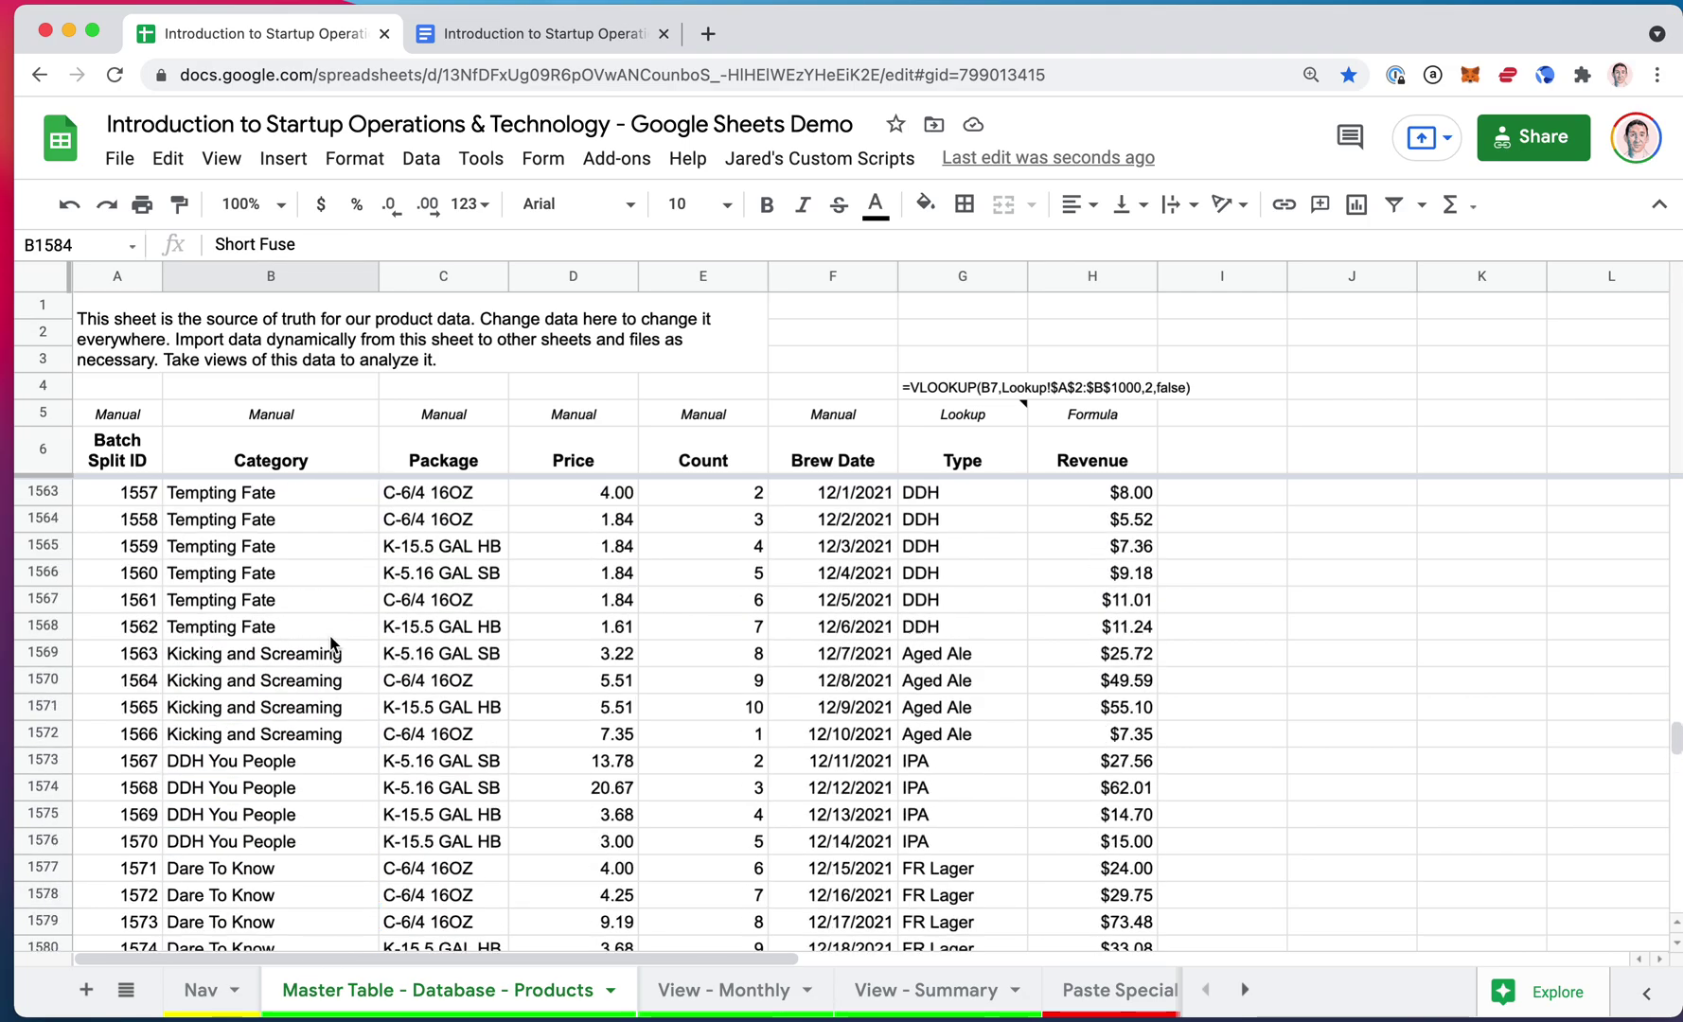